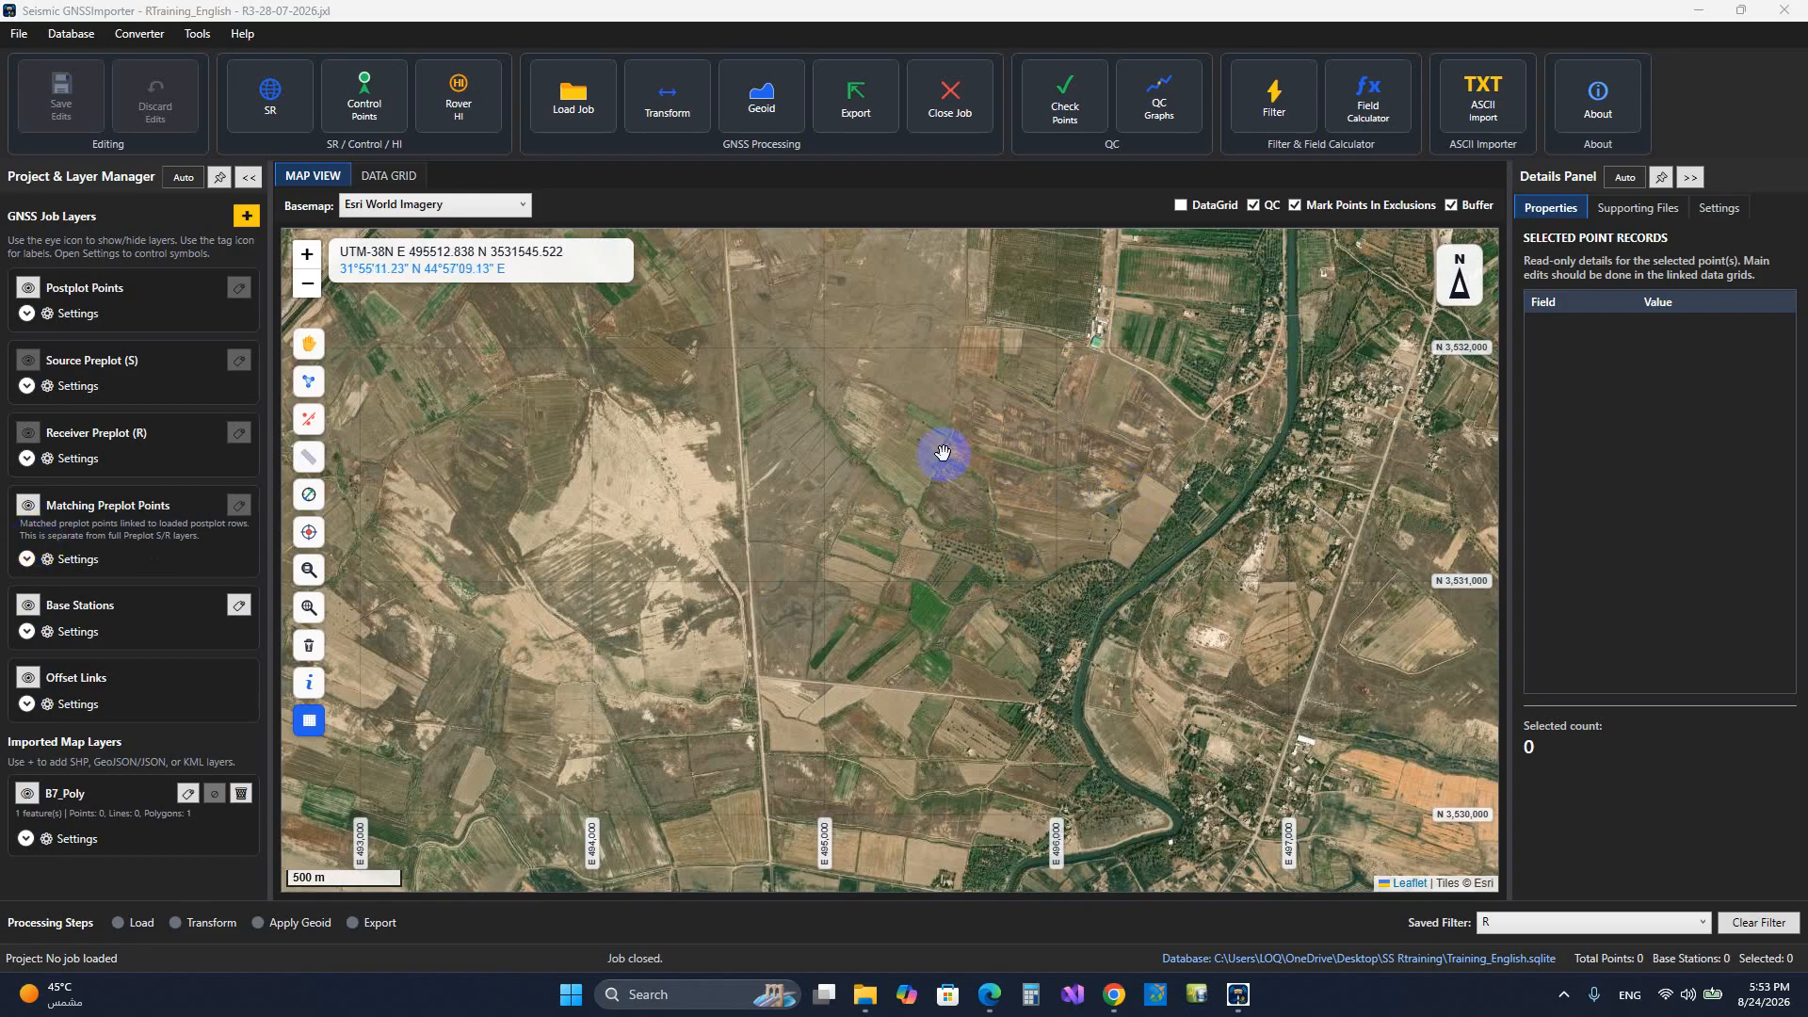
Step: Open the GNSS CSV to SQLite converter and review its input format types, keeping AlphaGeo GNSS selected
click(141, 33)
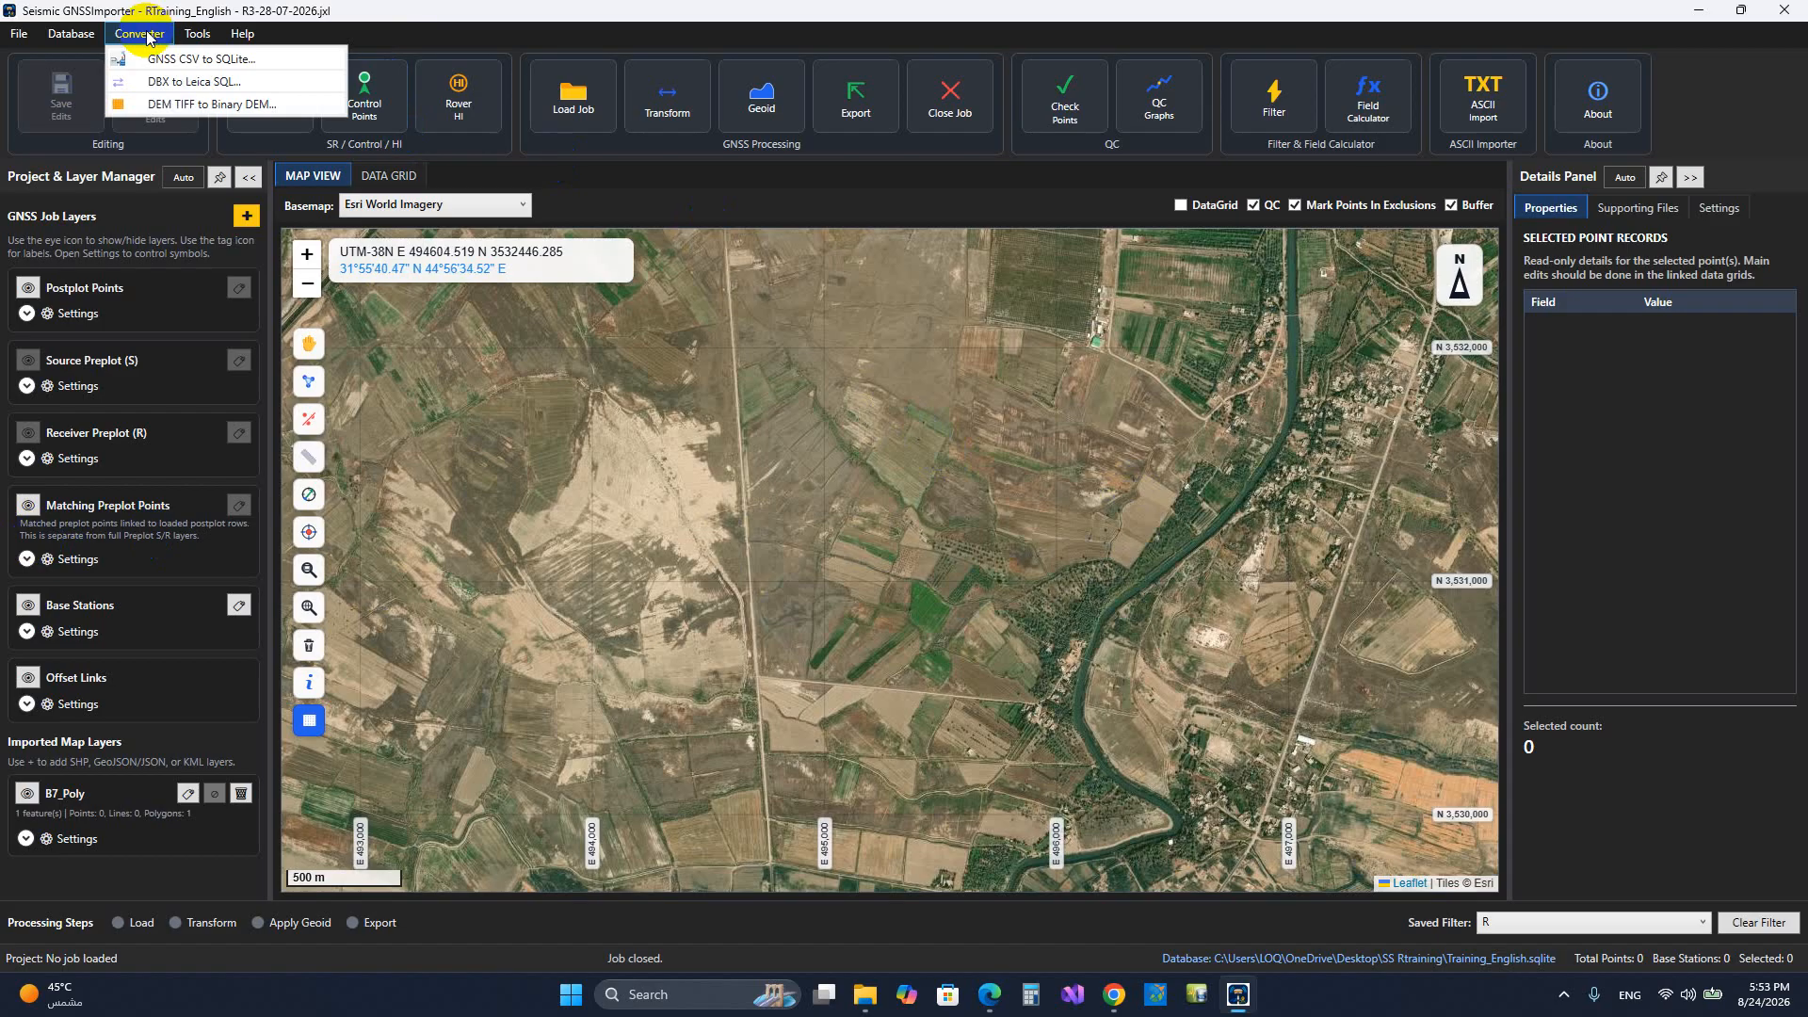
click(192, 62)
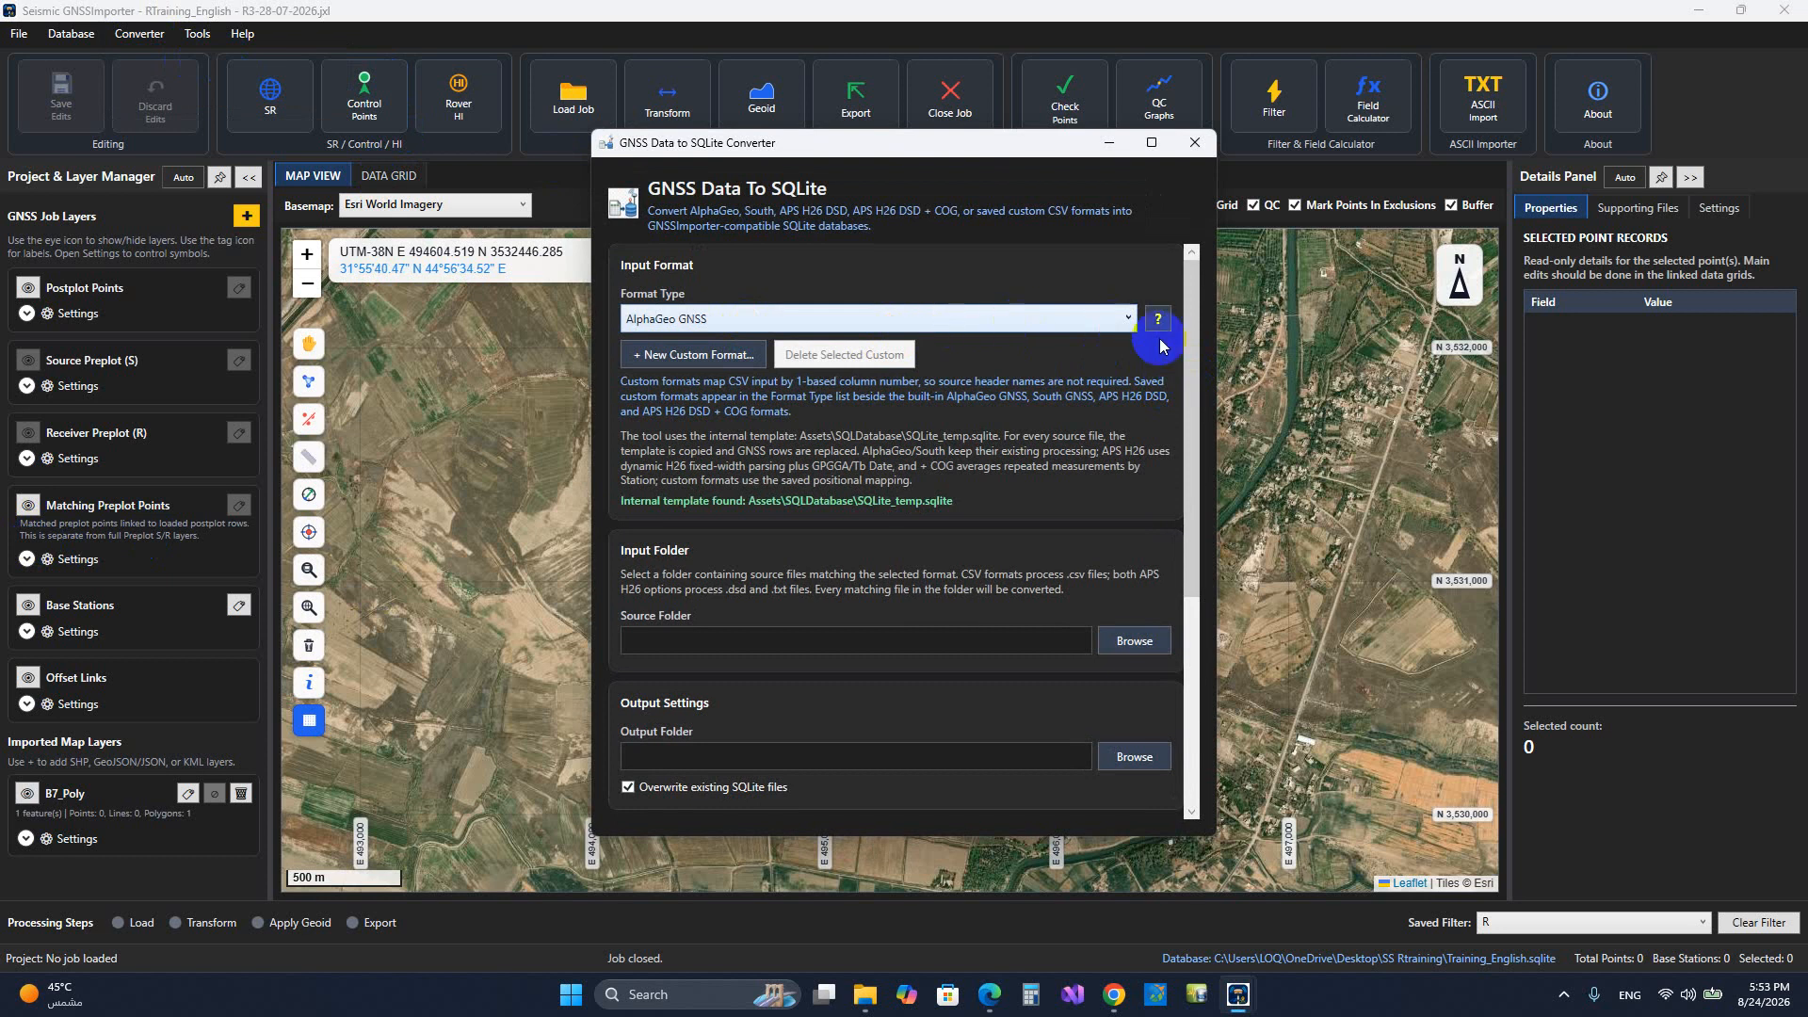
click(1062, 320)
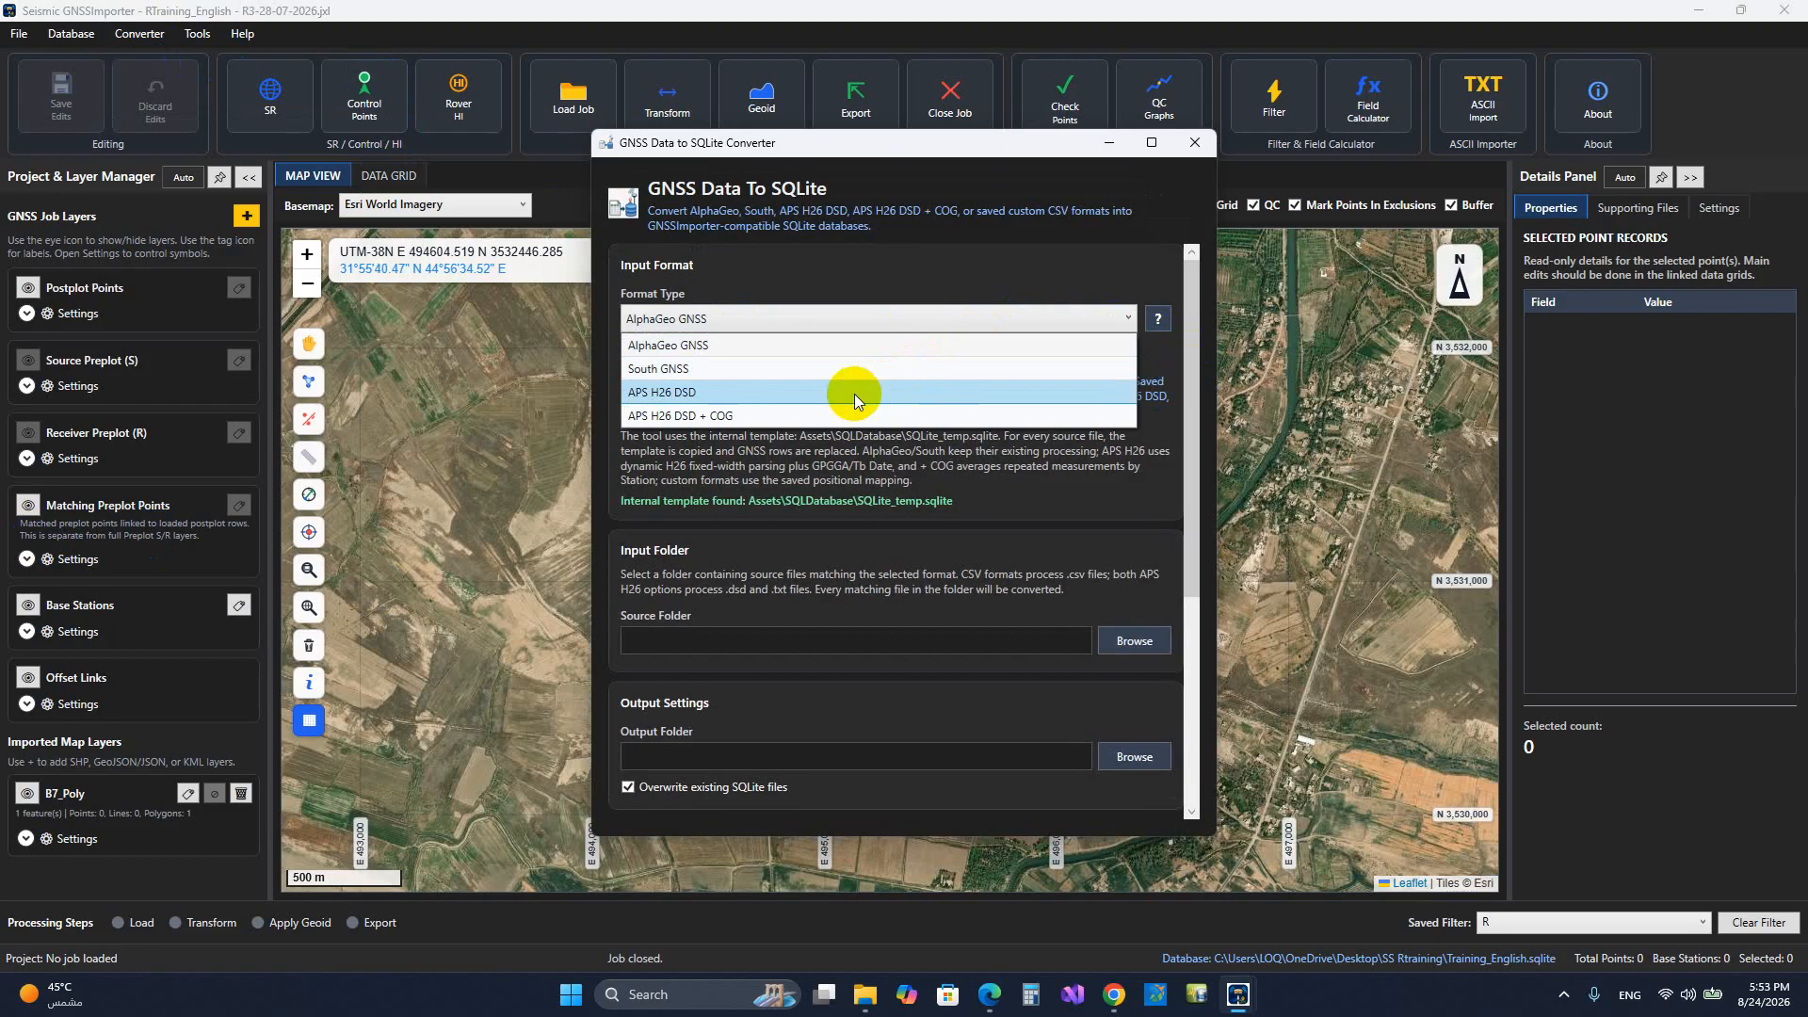
click(889, 342)
Step: Examine the name, delimiter and field-mapping settings for a new custom CSV format, and close the converter without saving a format
click(700, 352)
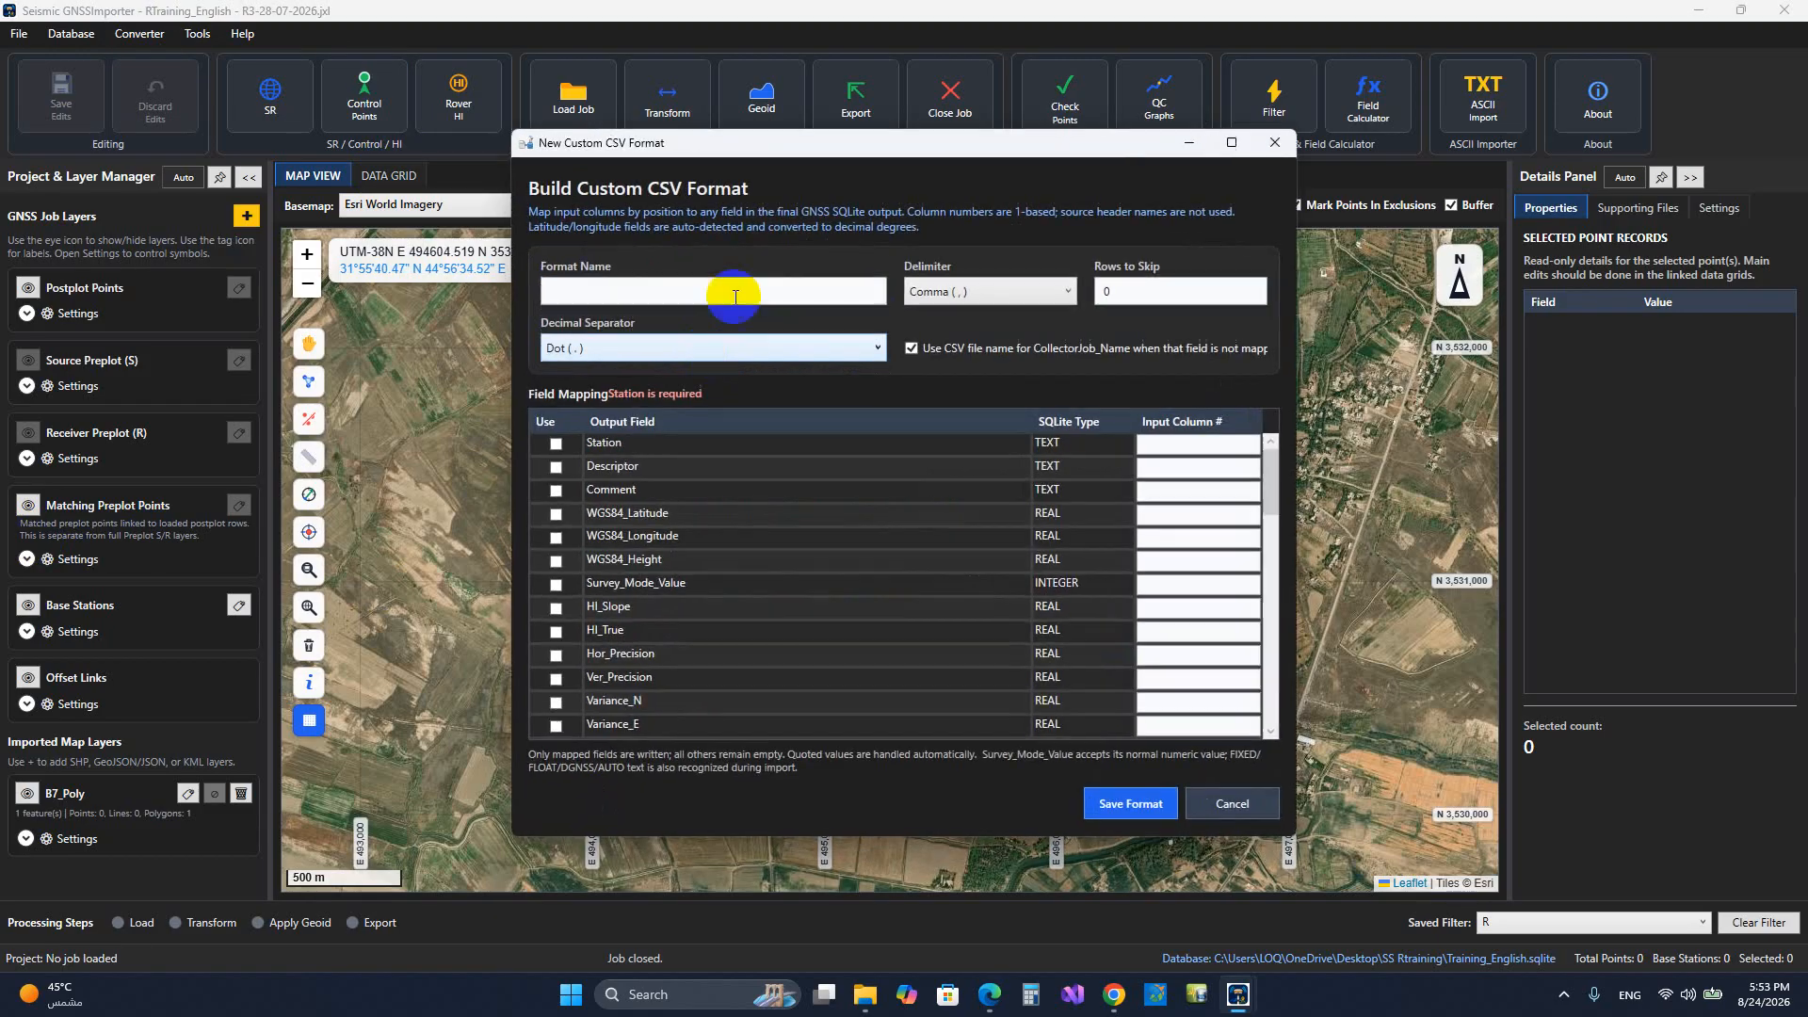
scroll(957, 528, down, 10)
scroll(957, 528, up, 10)
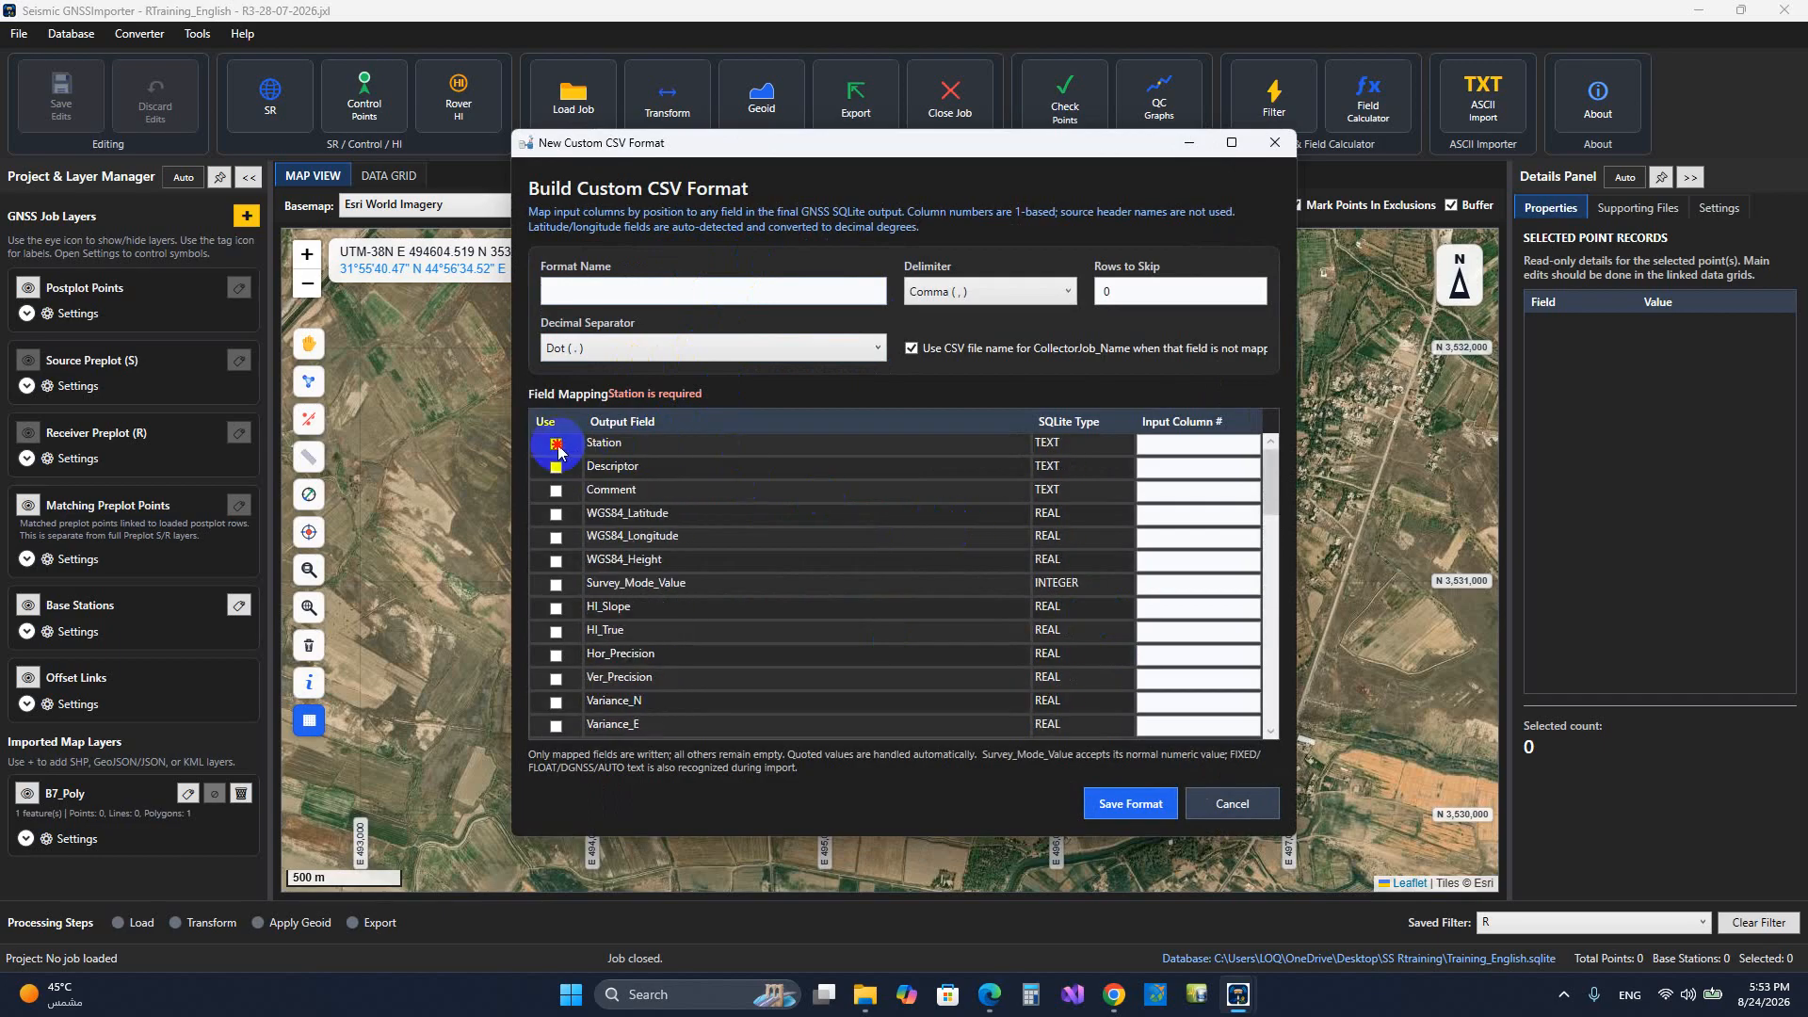
click(557, 446)
click(1184, 444)
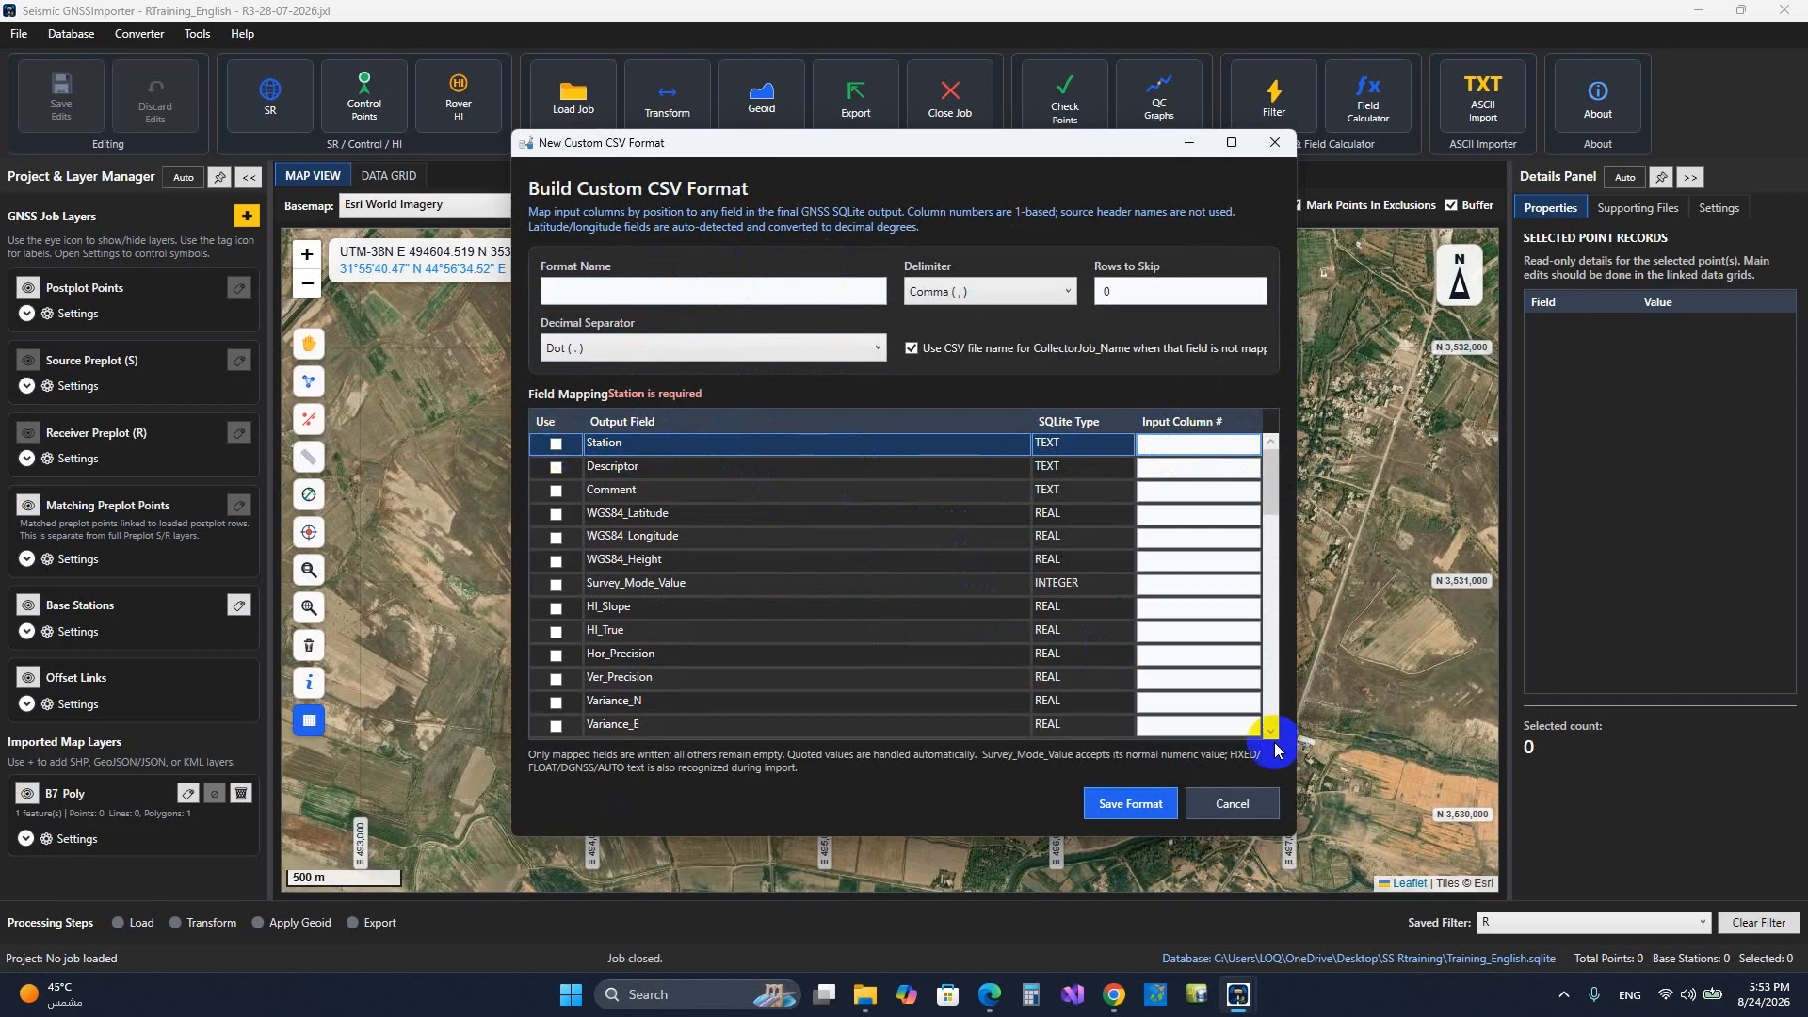
click(705, 283)
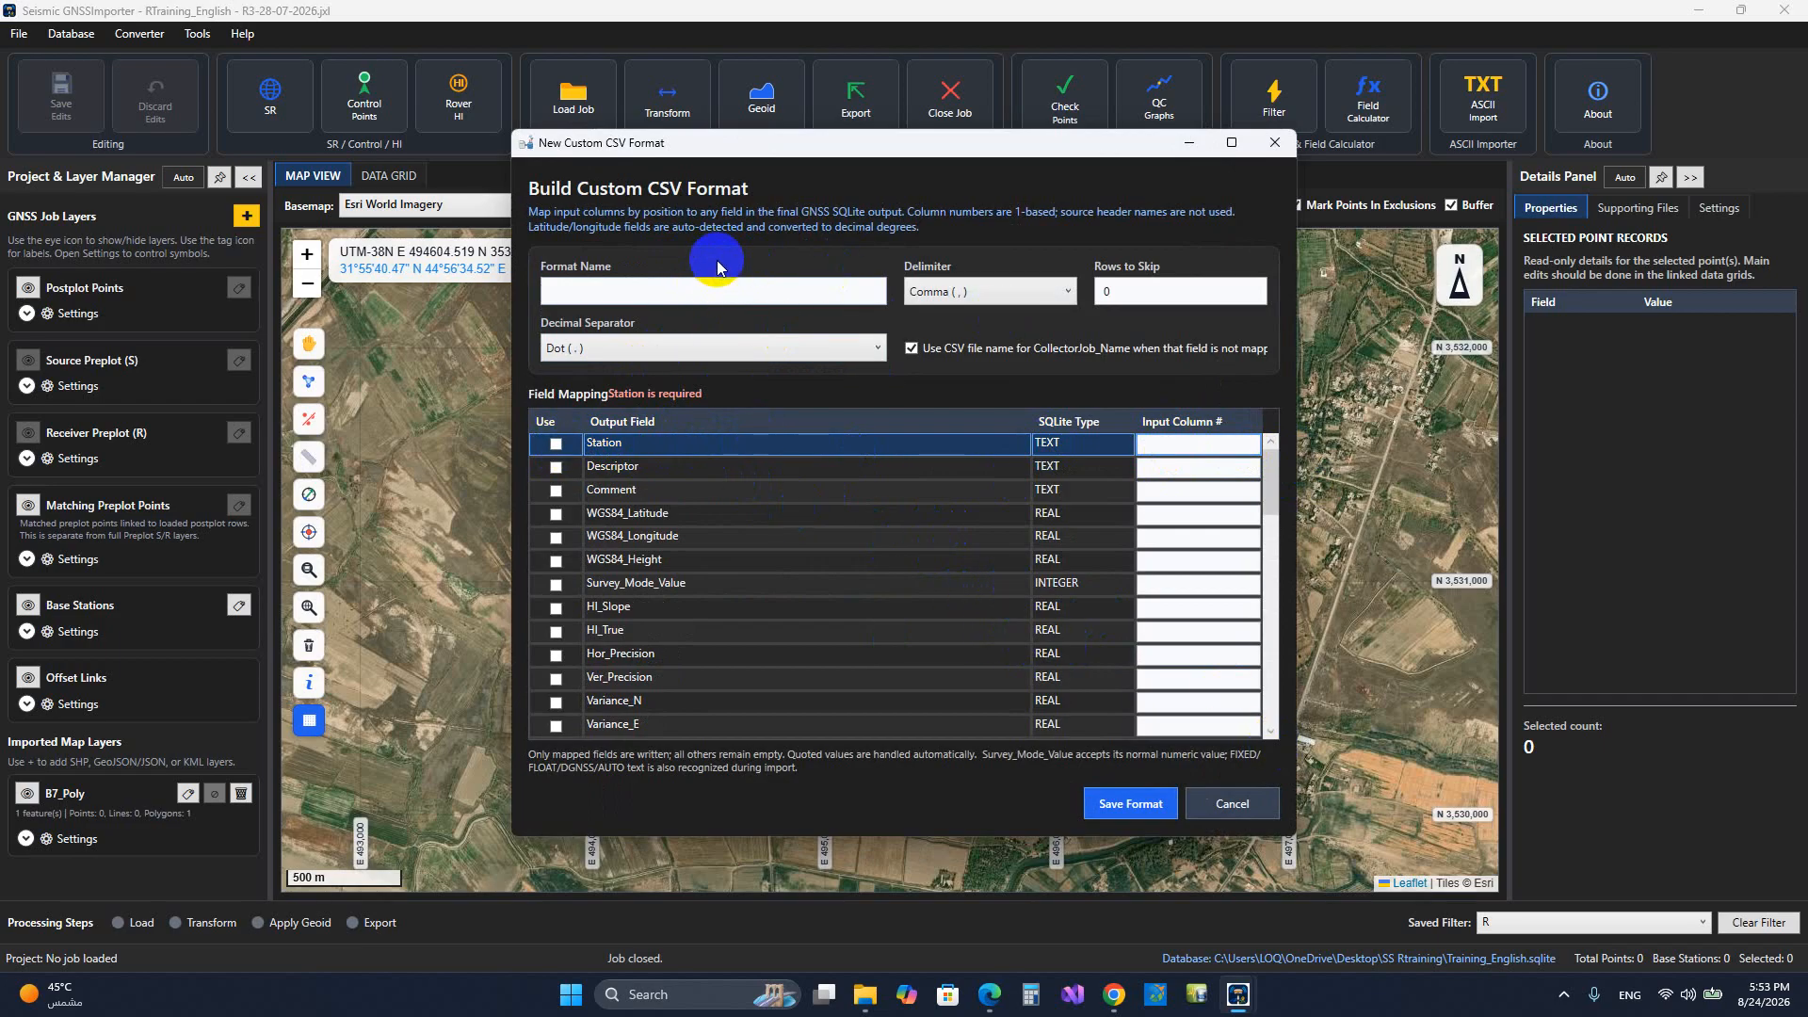
click(1232, 803)
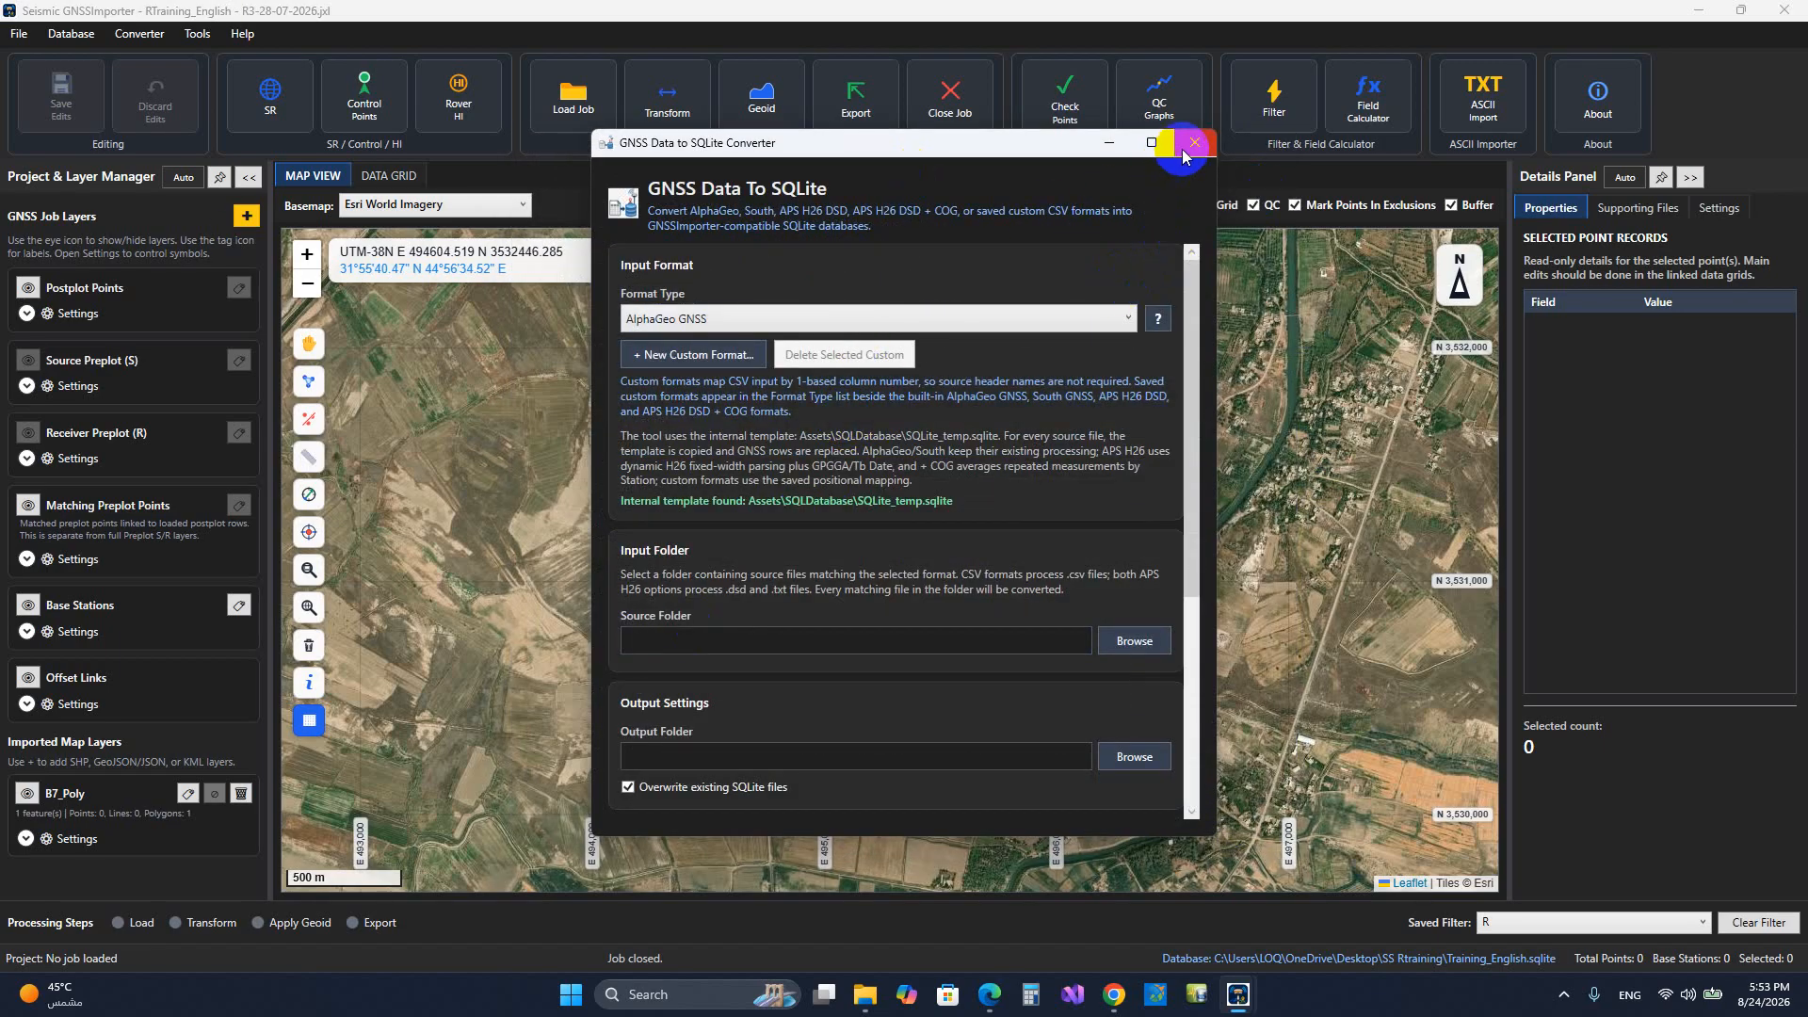
click(1192, 144)
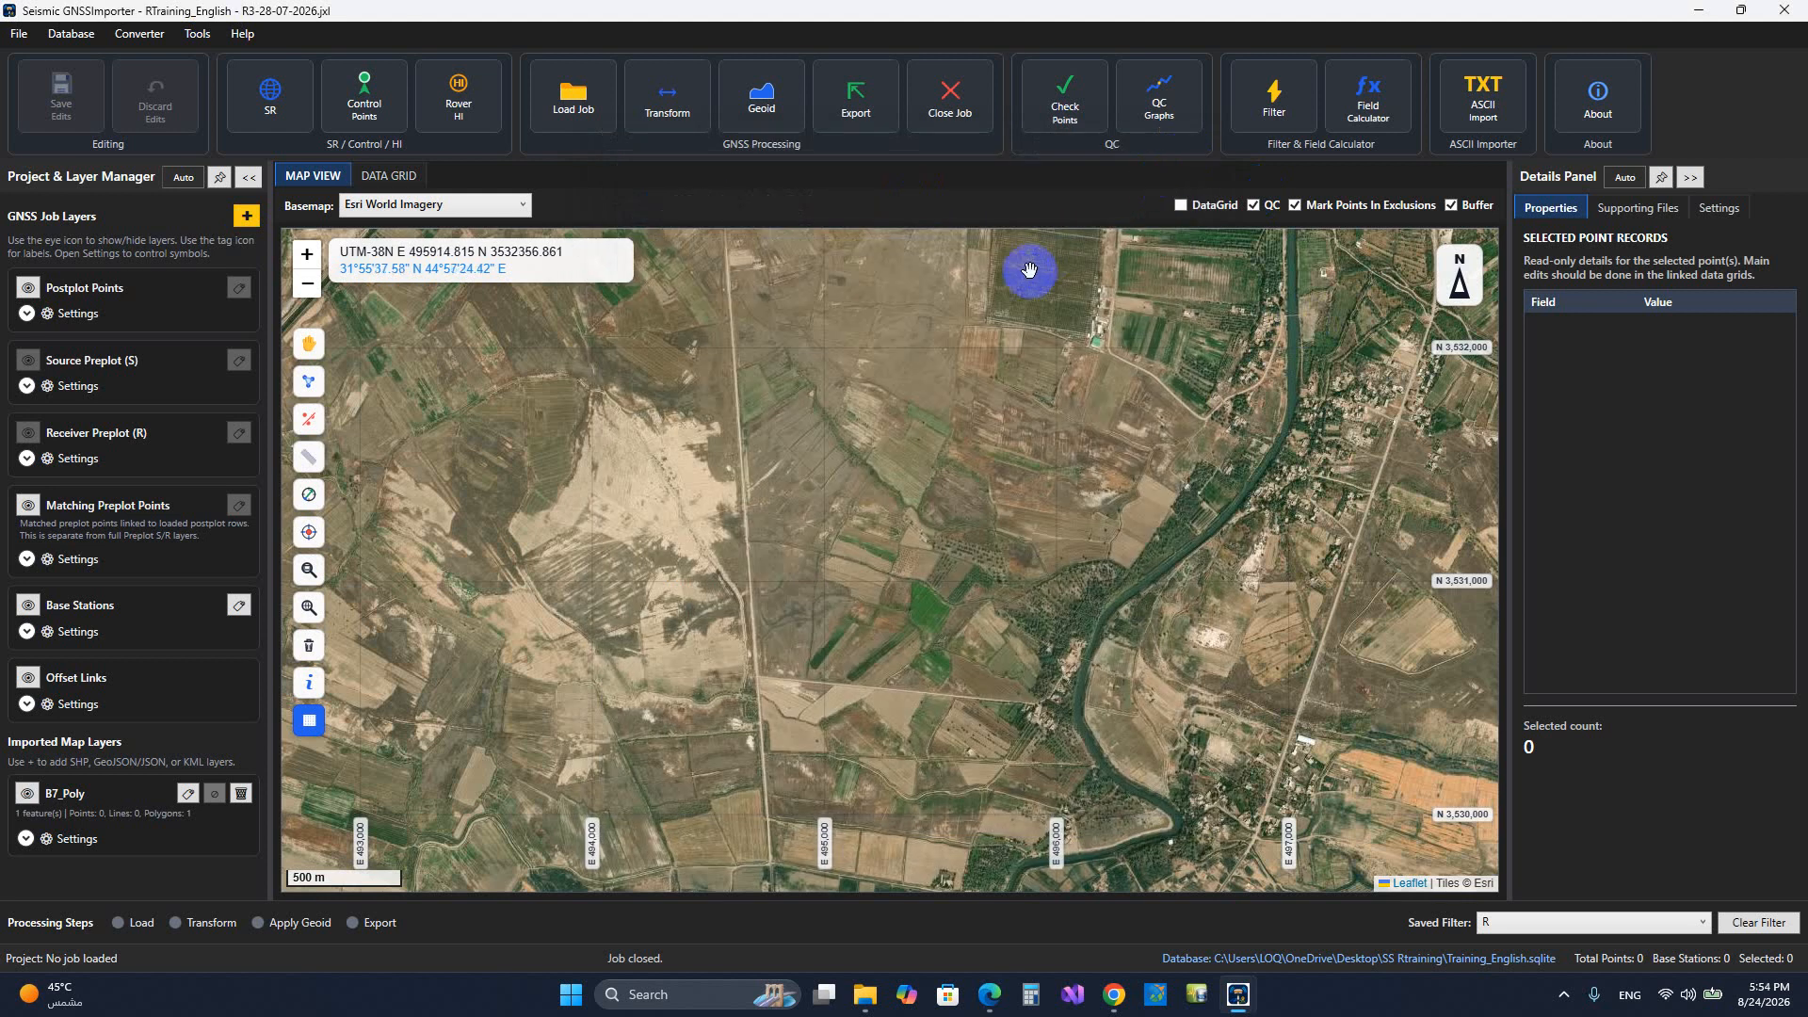
Step: View the DBX to Leica SQL converter's input and output options and close it without converting anything
click(140, 34)
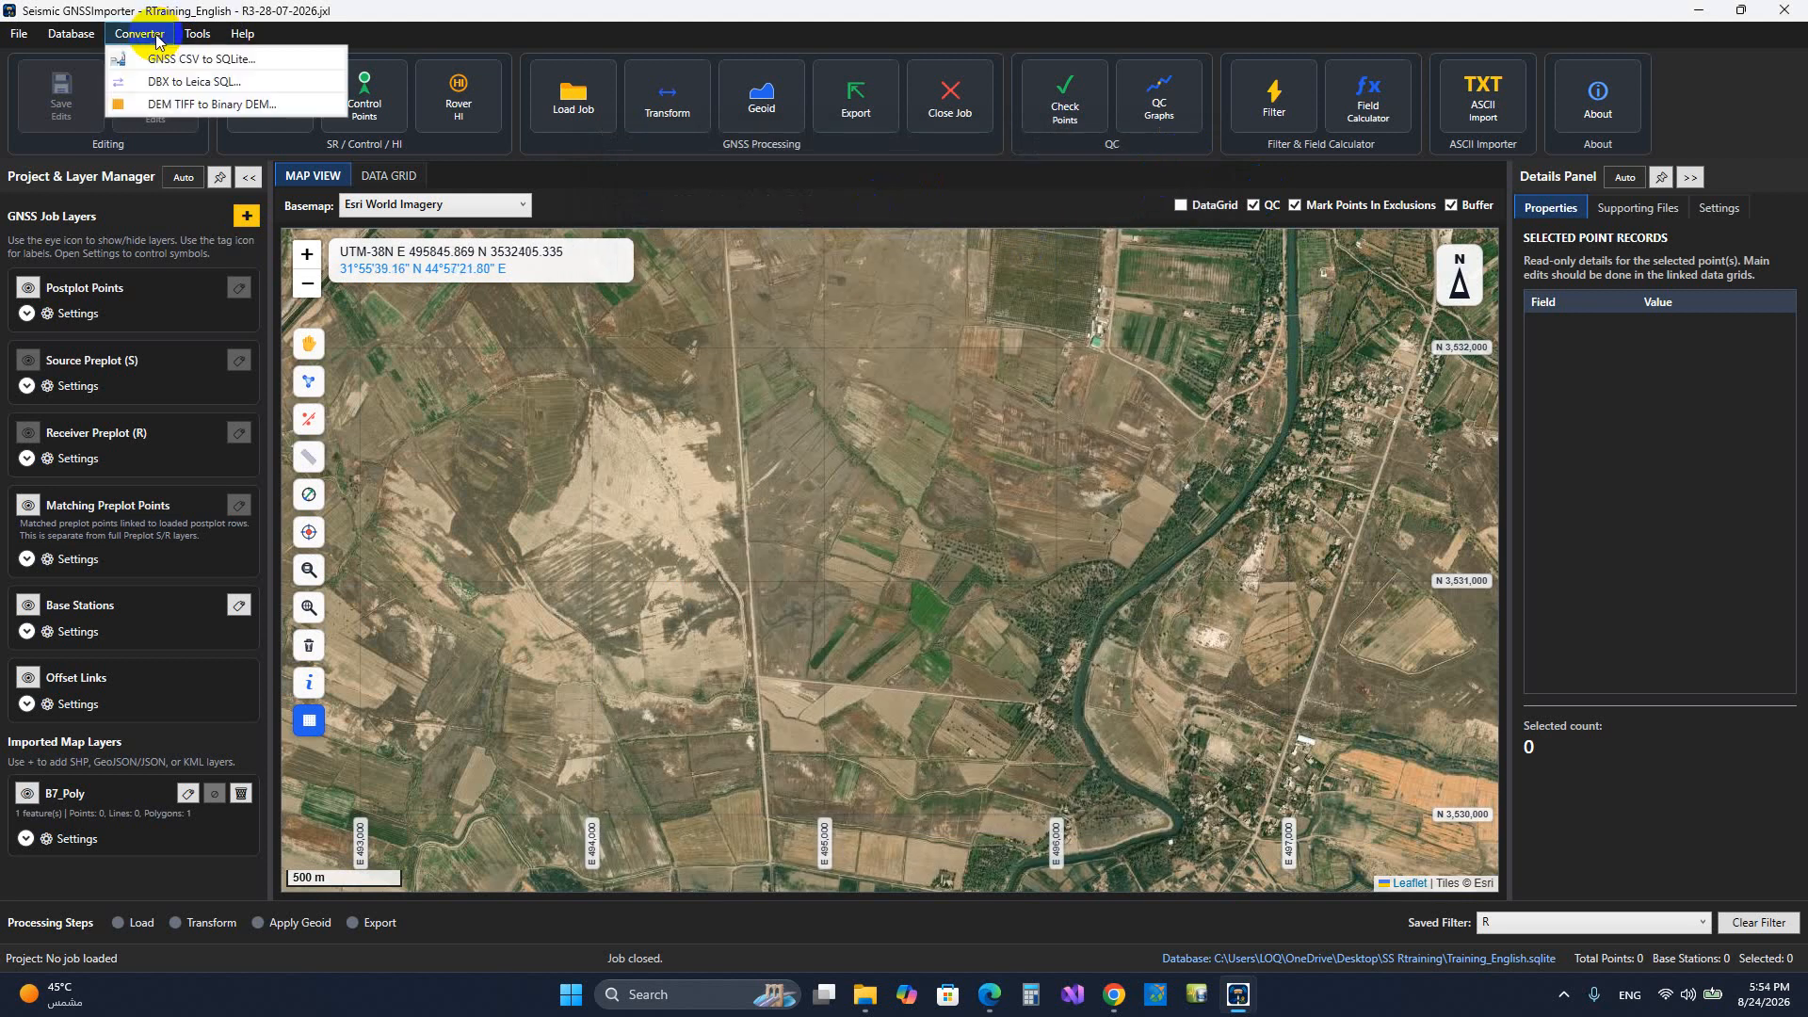
click(201, 84)
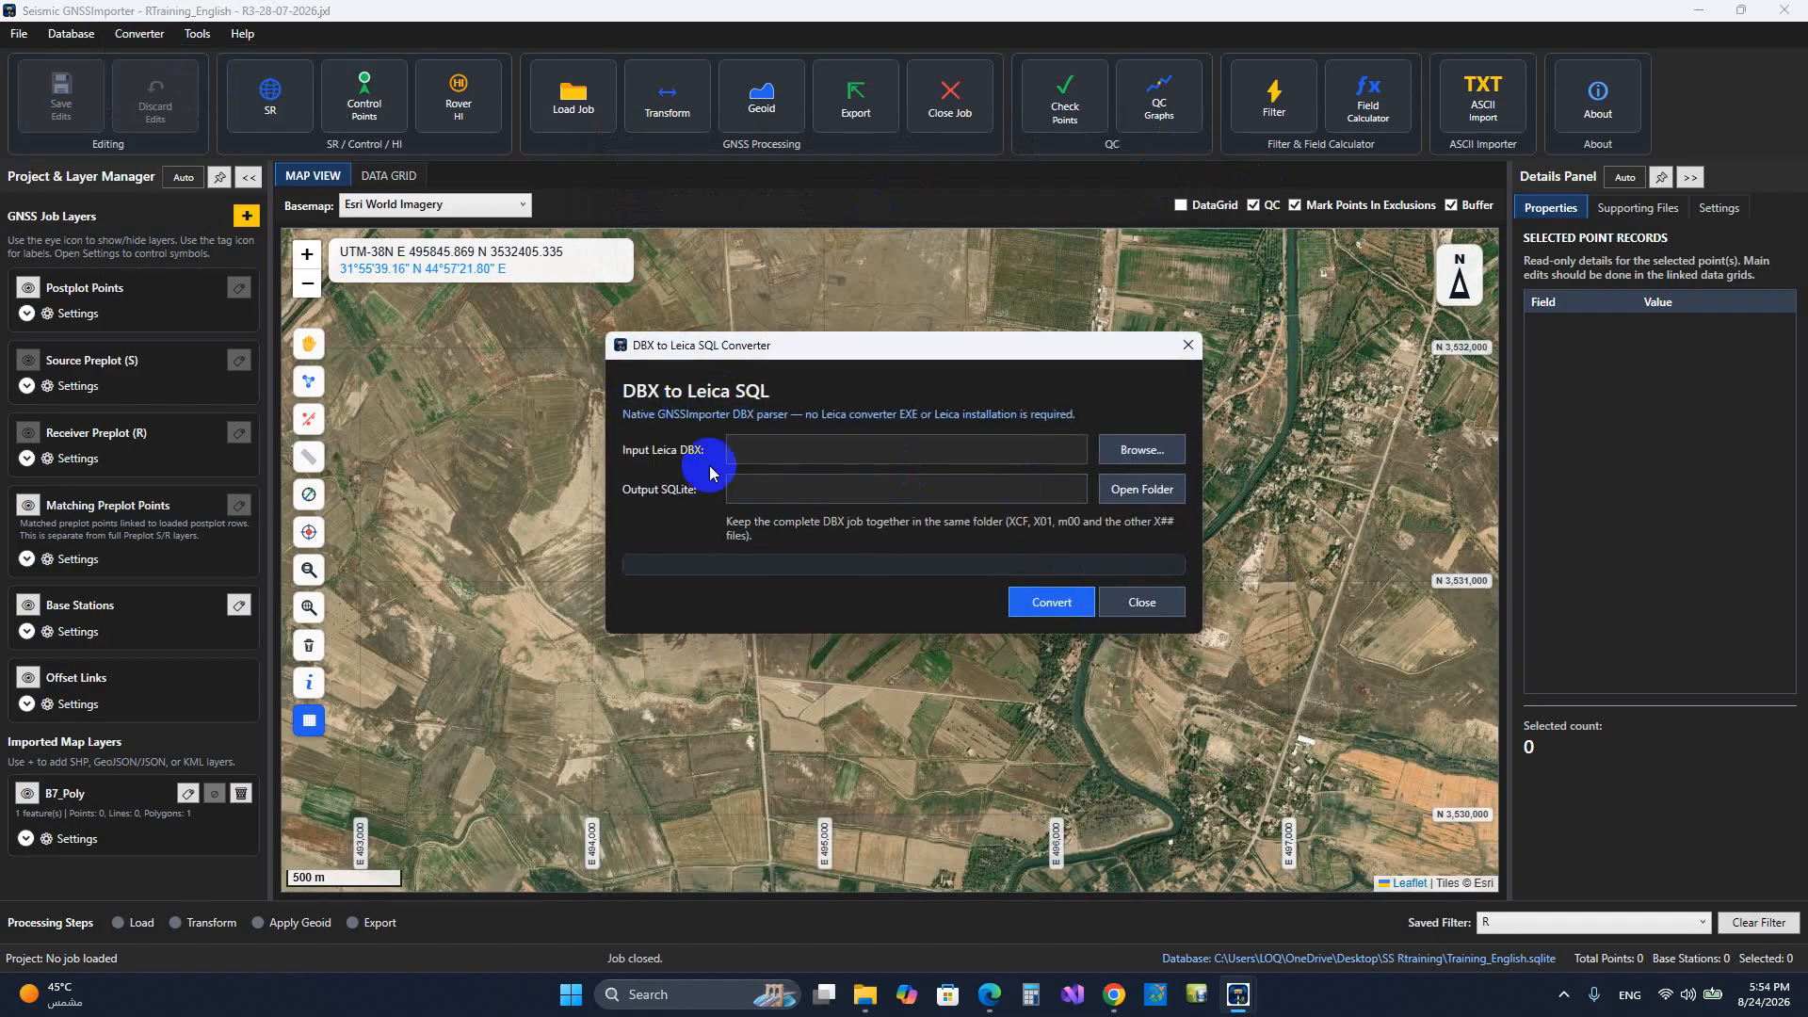
click(1142, 602)
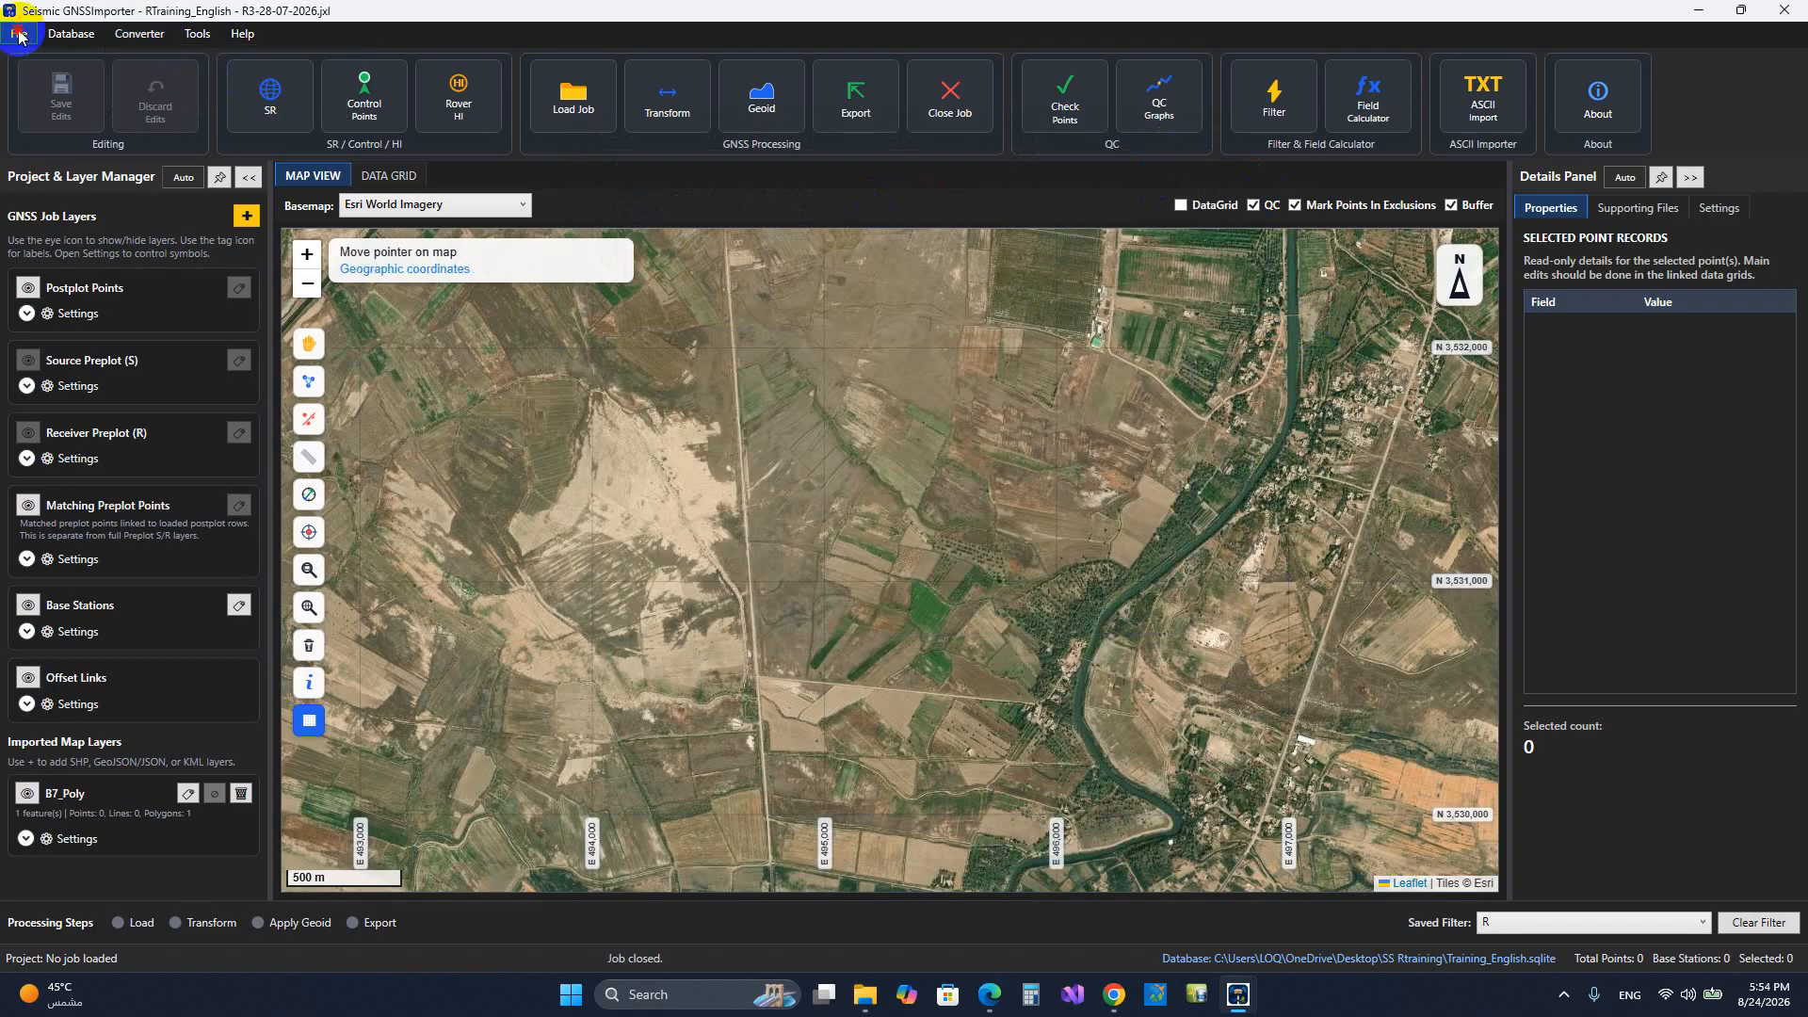
Step: Look at the file types accepted for opening a project and for loading a GNSS job, without opening any file
click(19, 36)
click(54, 83)
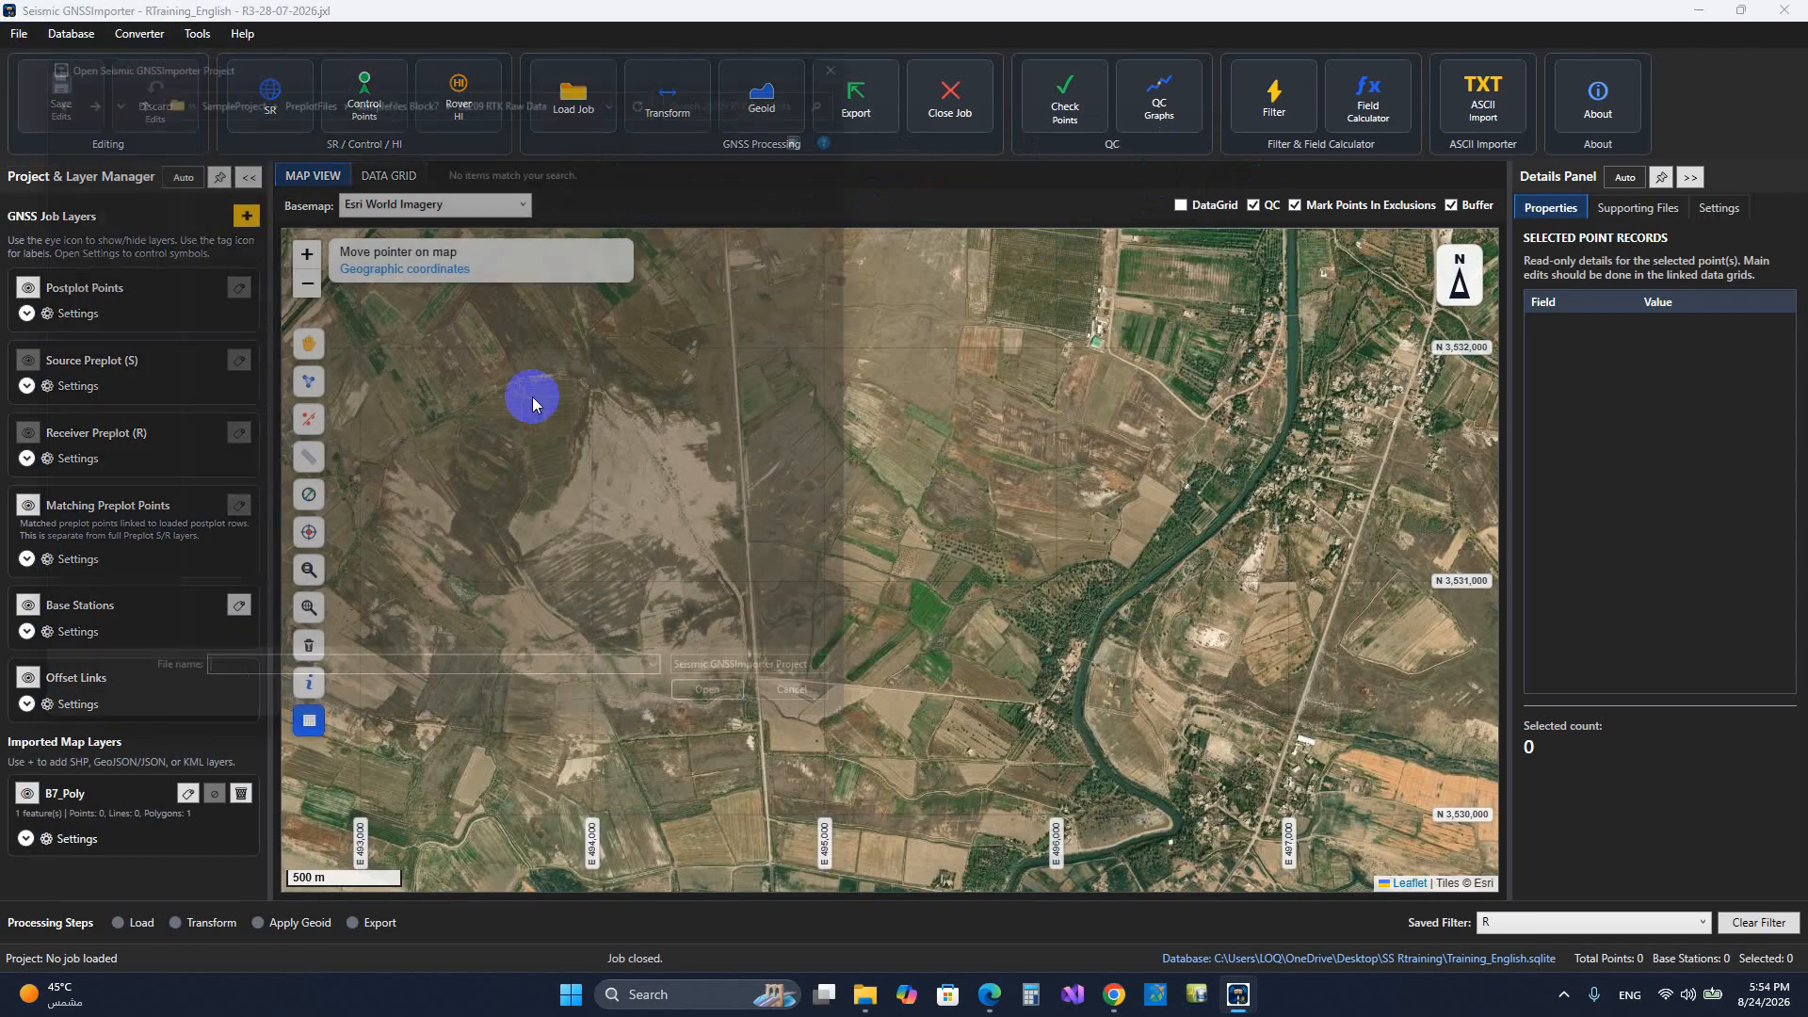
click(753, 700)
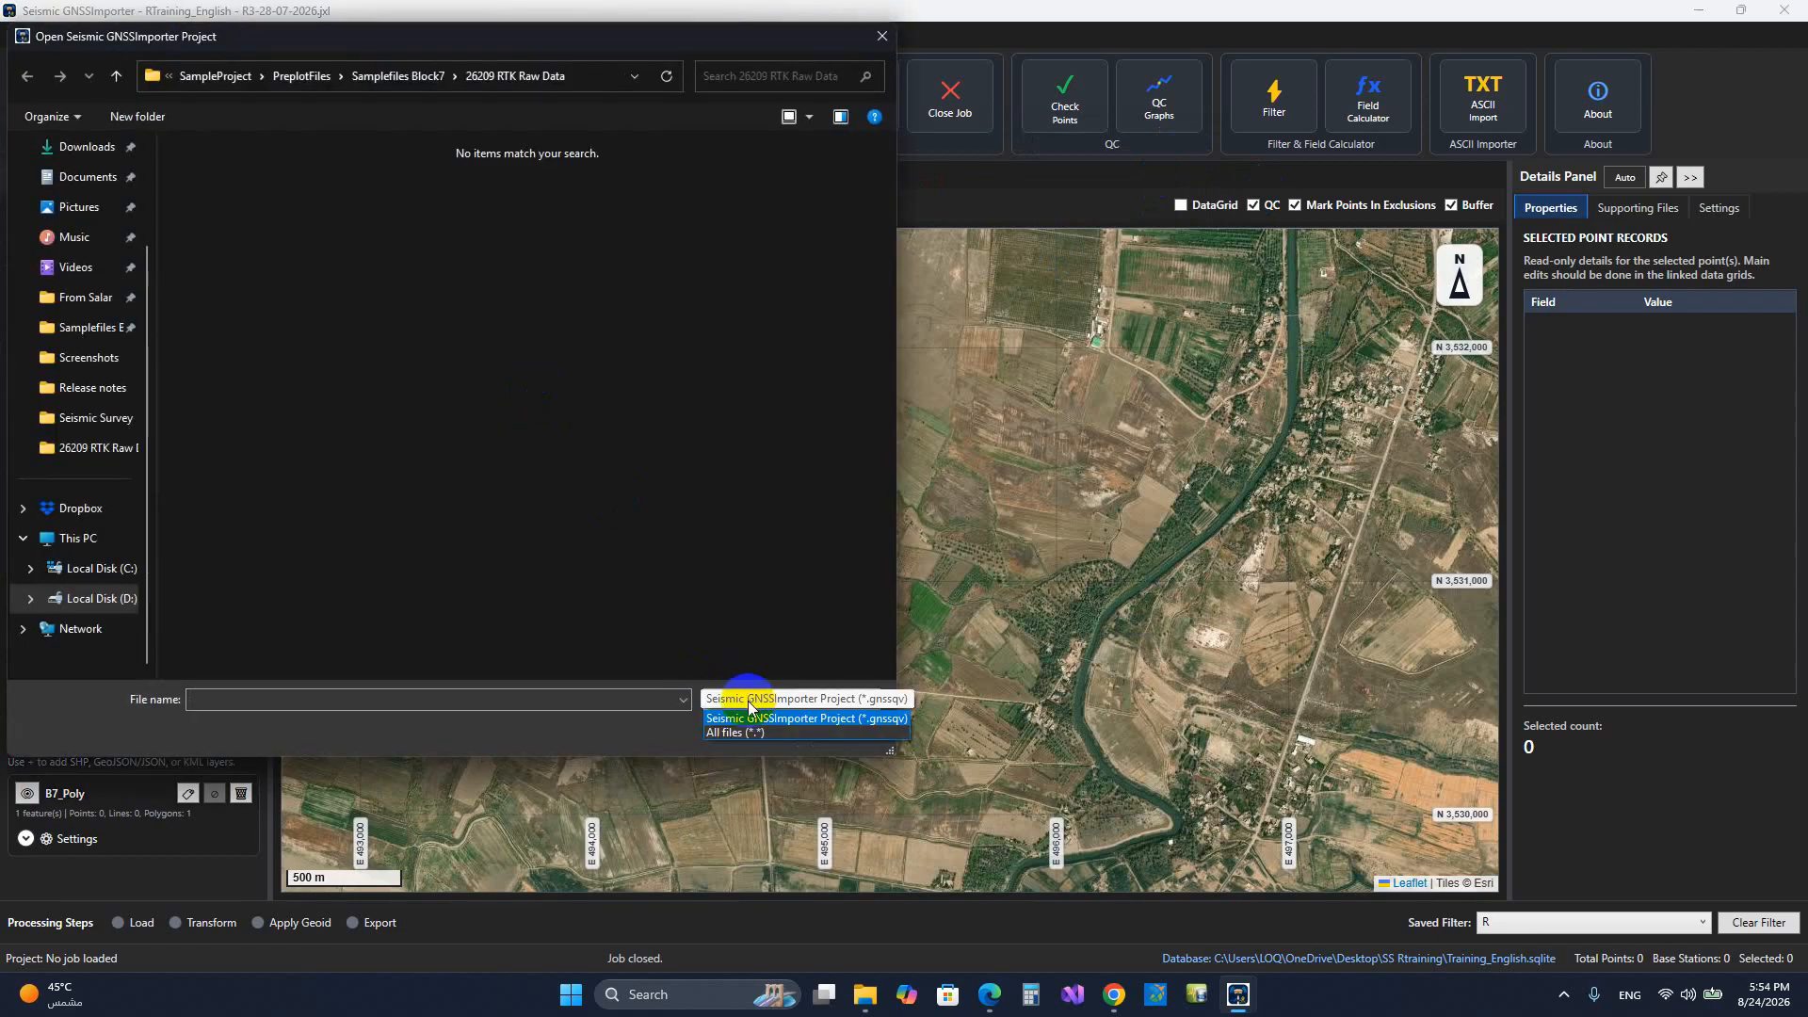
click(648, 721)
click(850, 734)
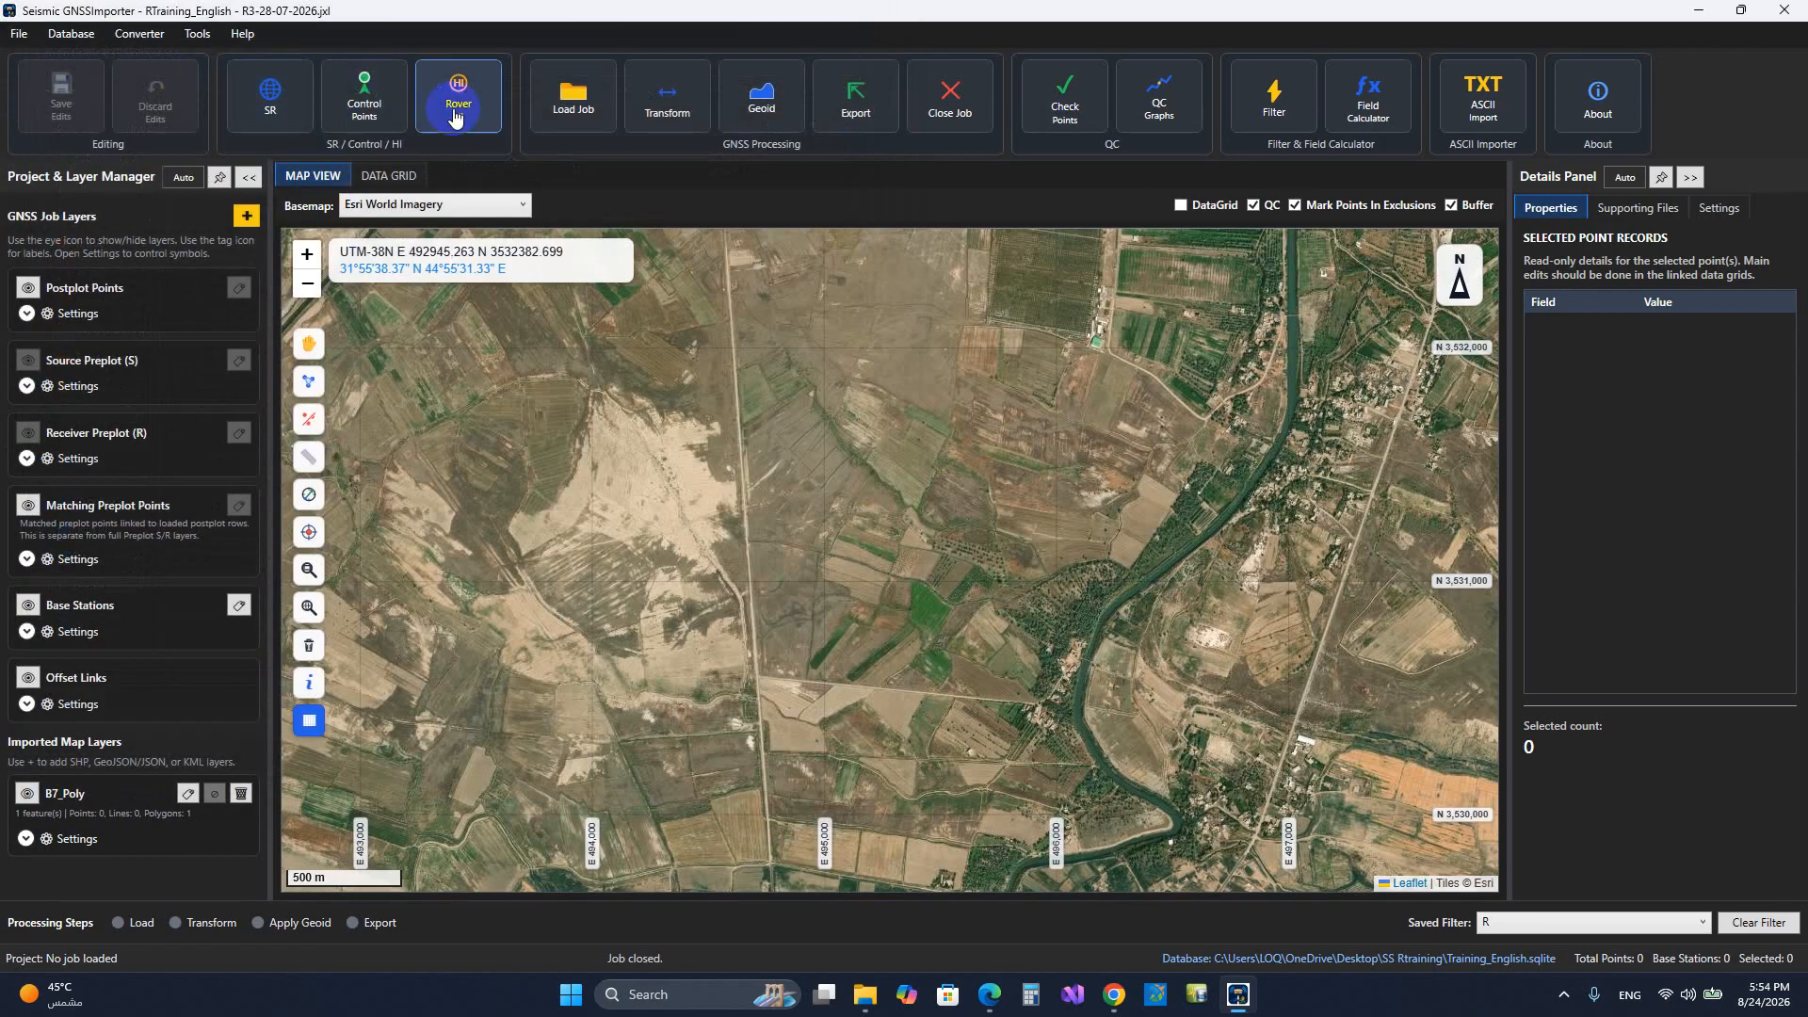
click(572, 96)
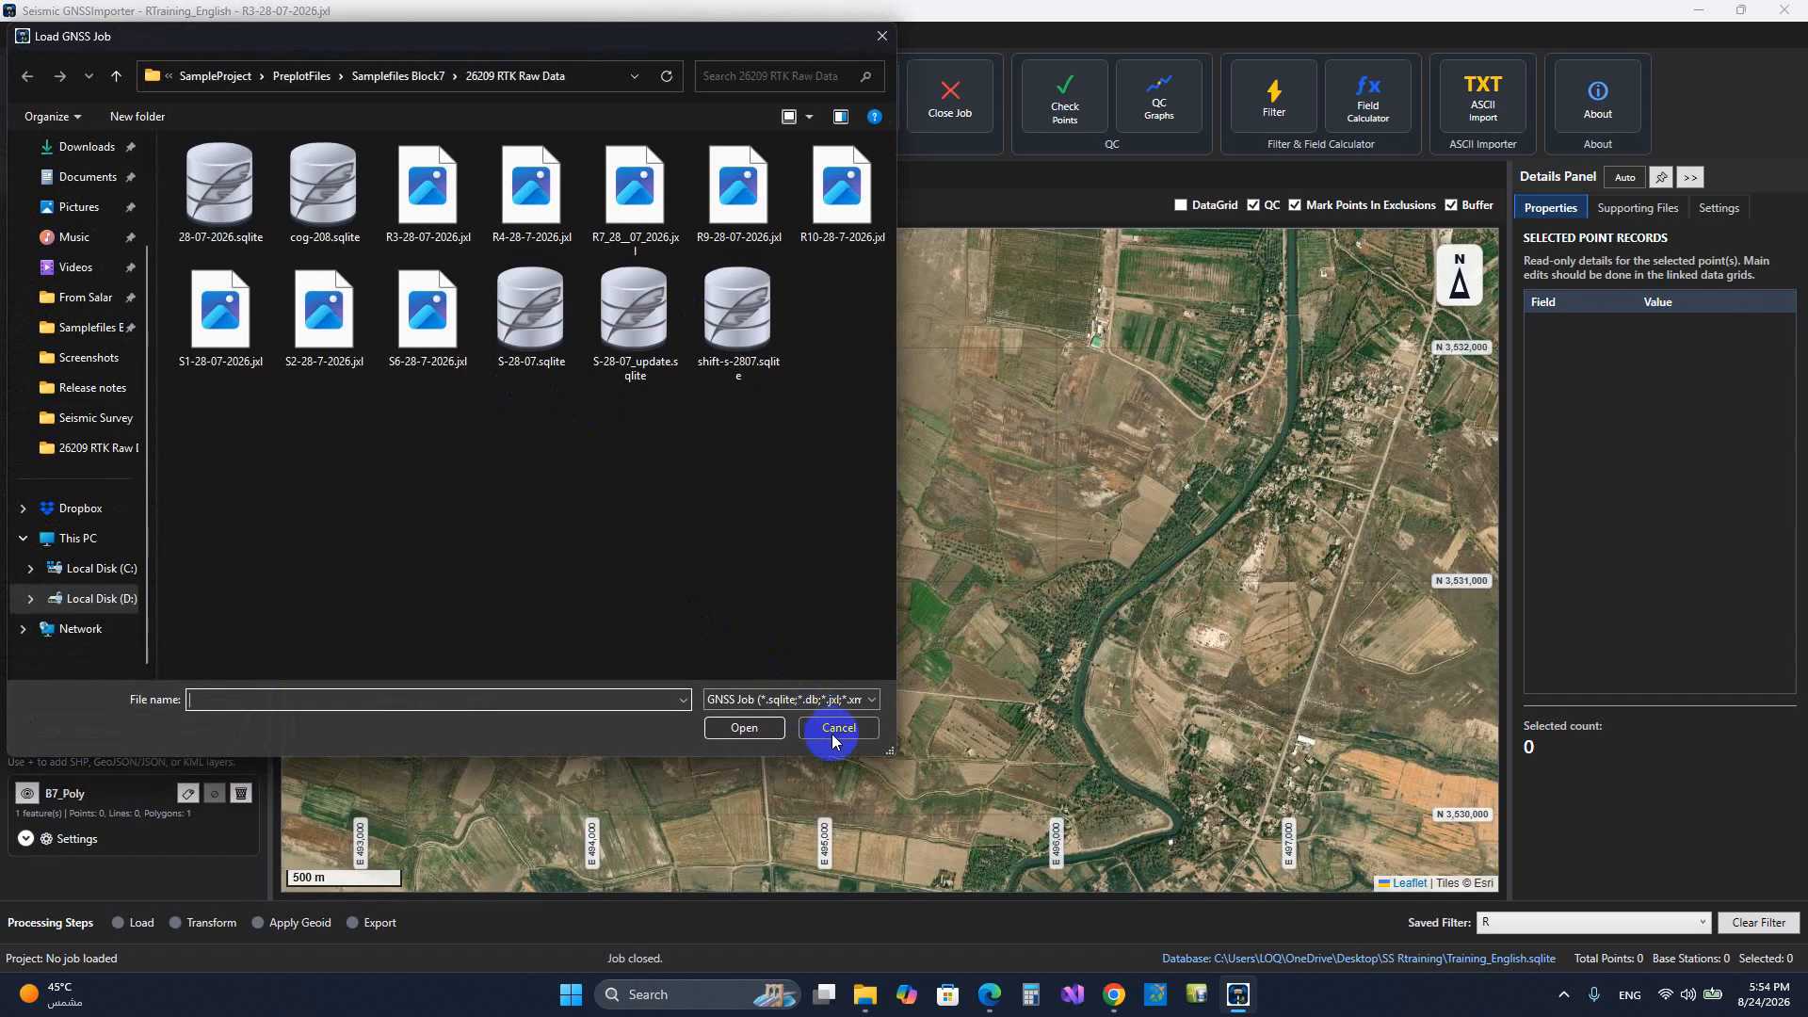
click(834, 730)
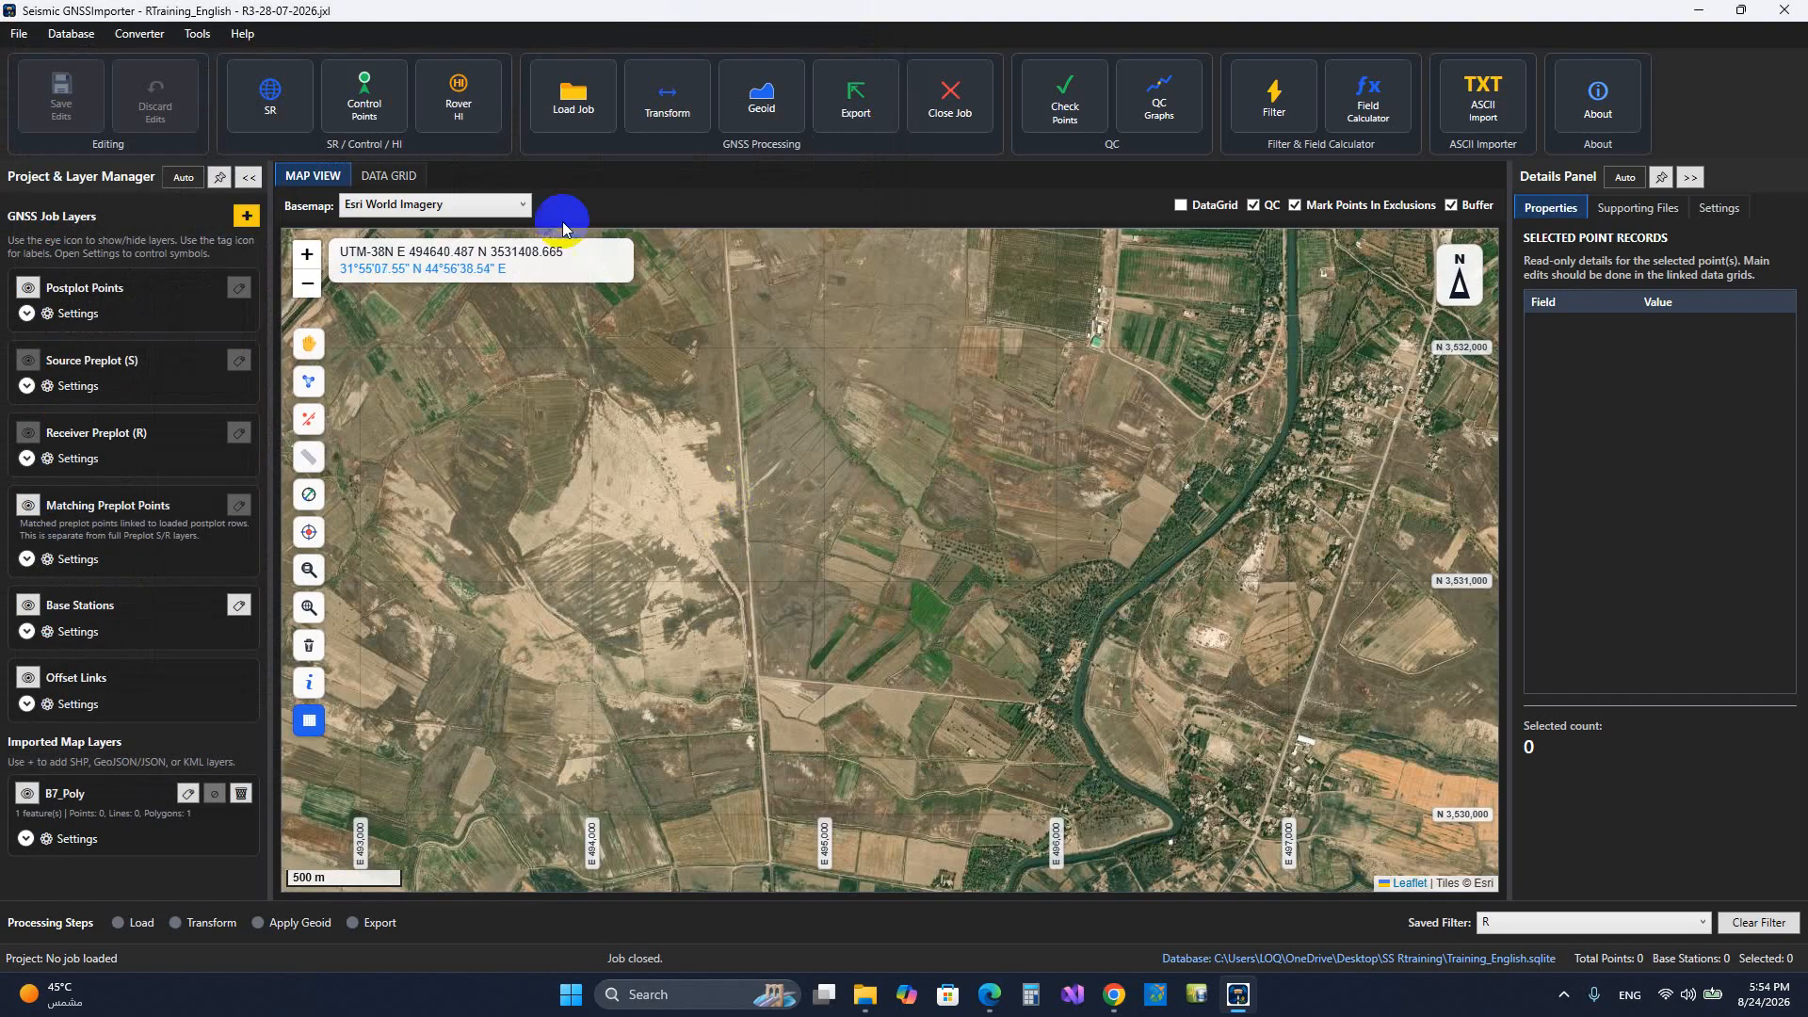
Step: Try to display the QC graphs before loading a GNSS job
click(132, 40)
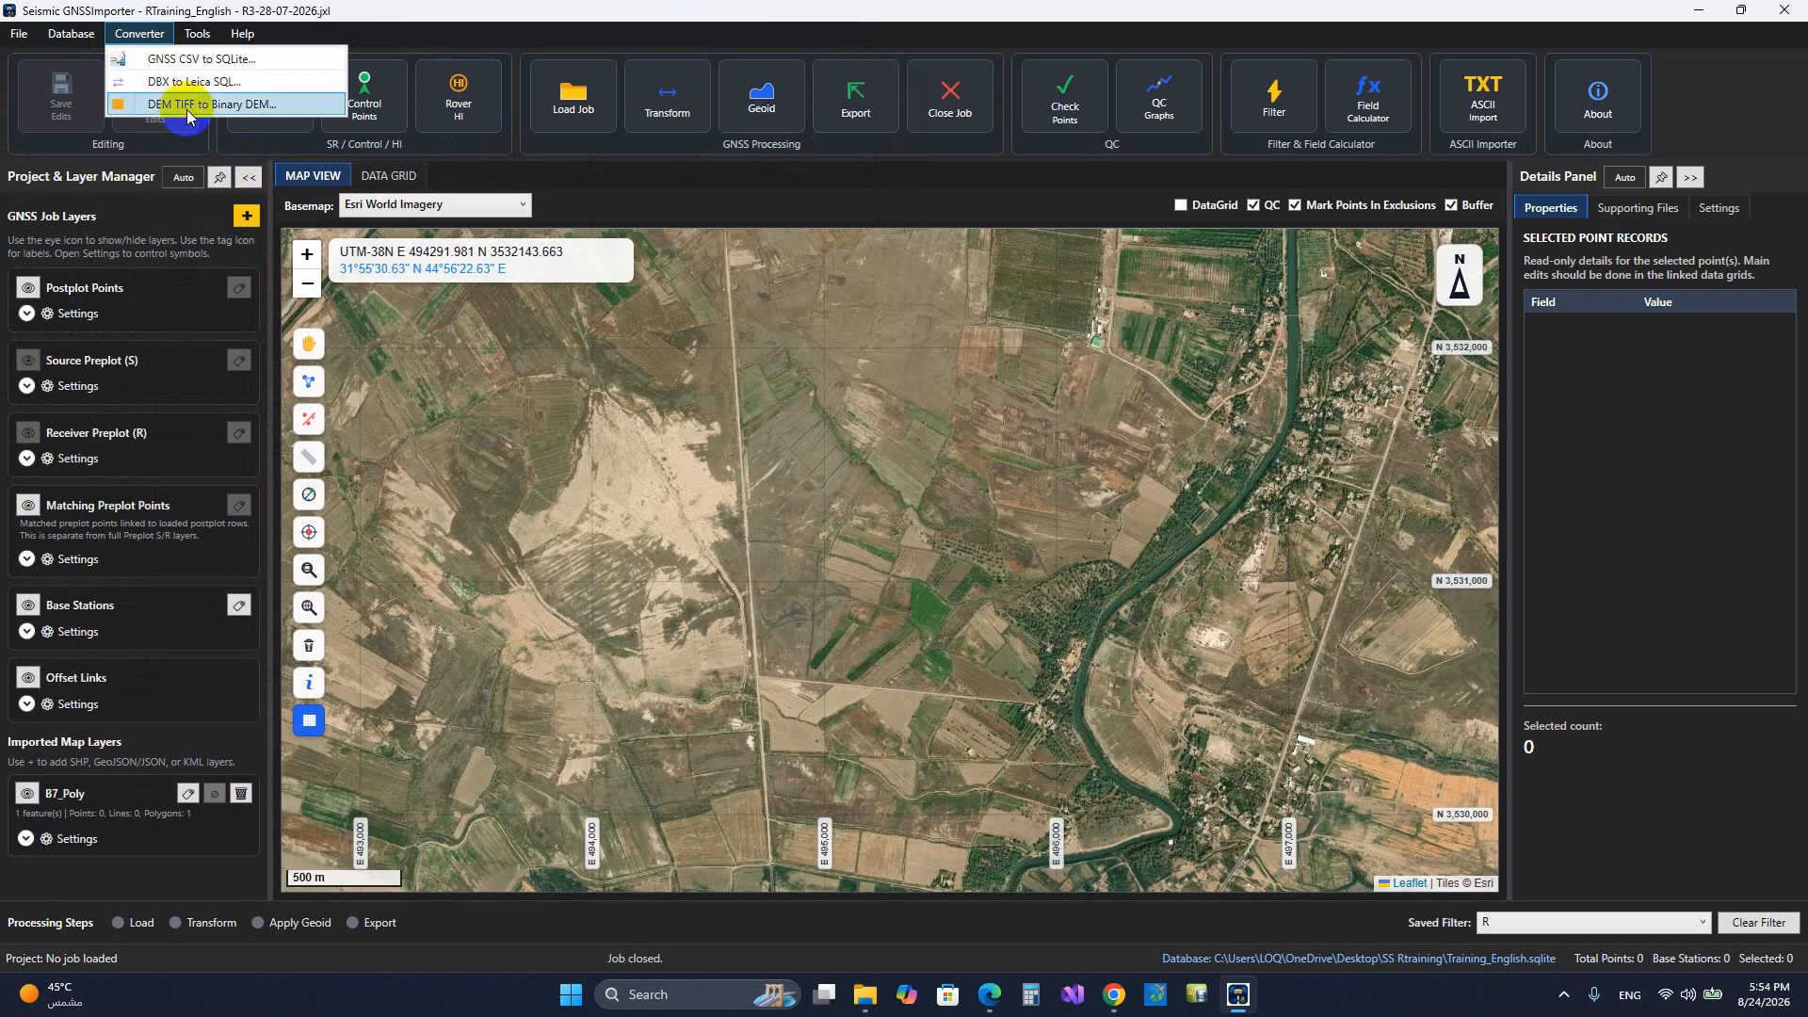
click(916, 12)
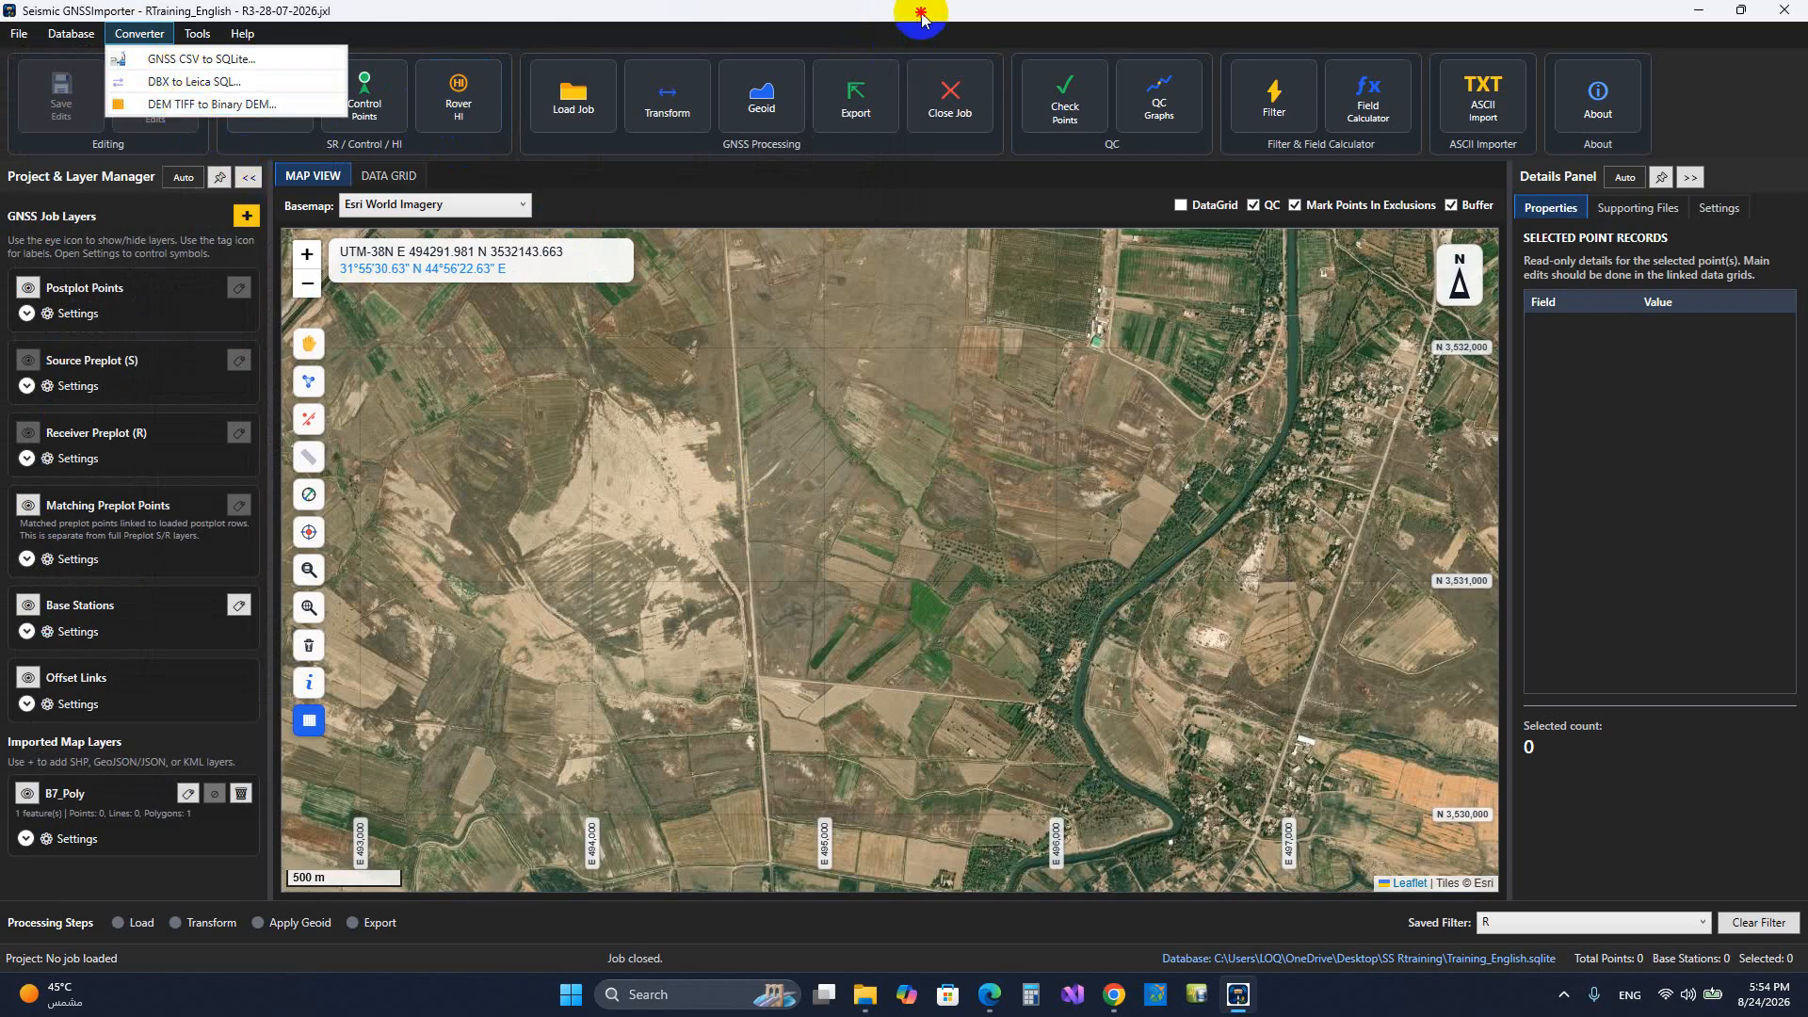
click(1168, 99)
click(955, 559)
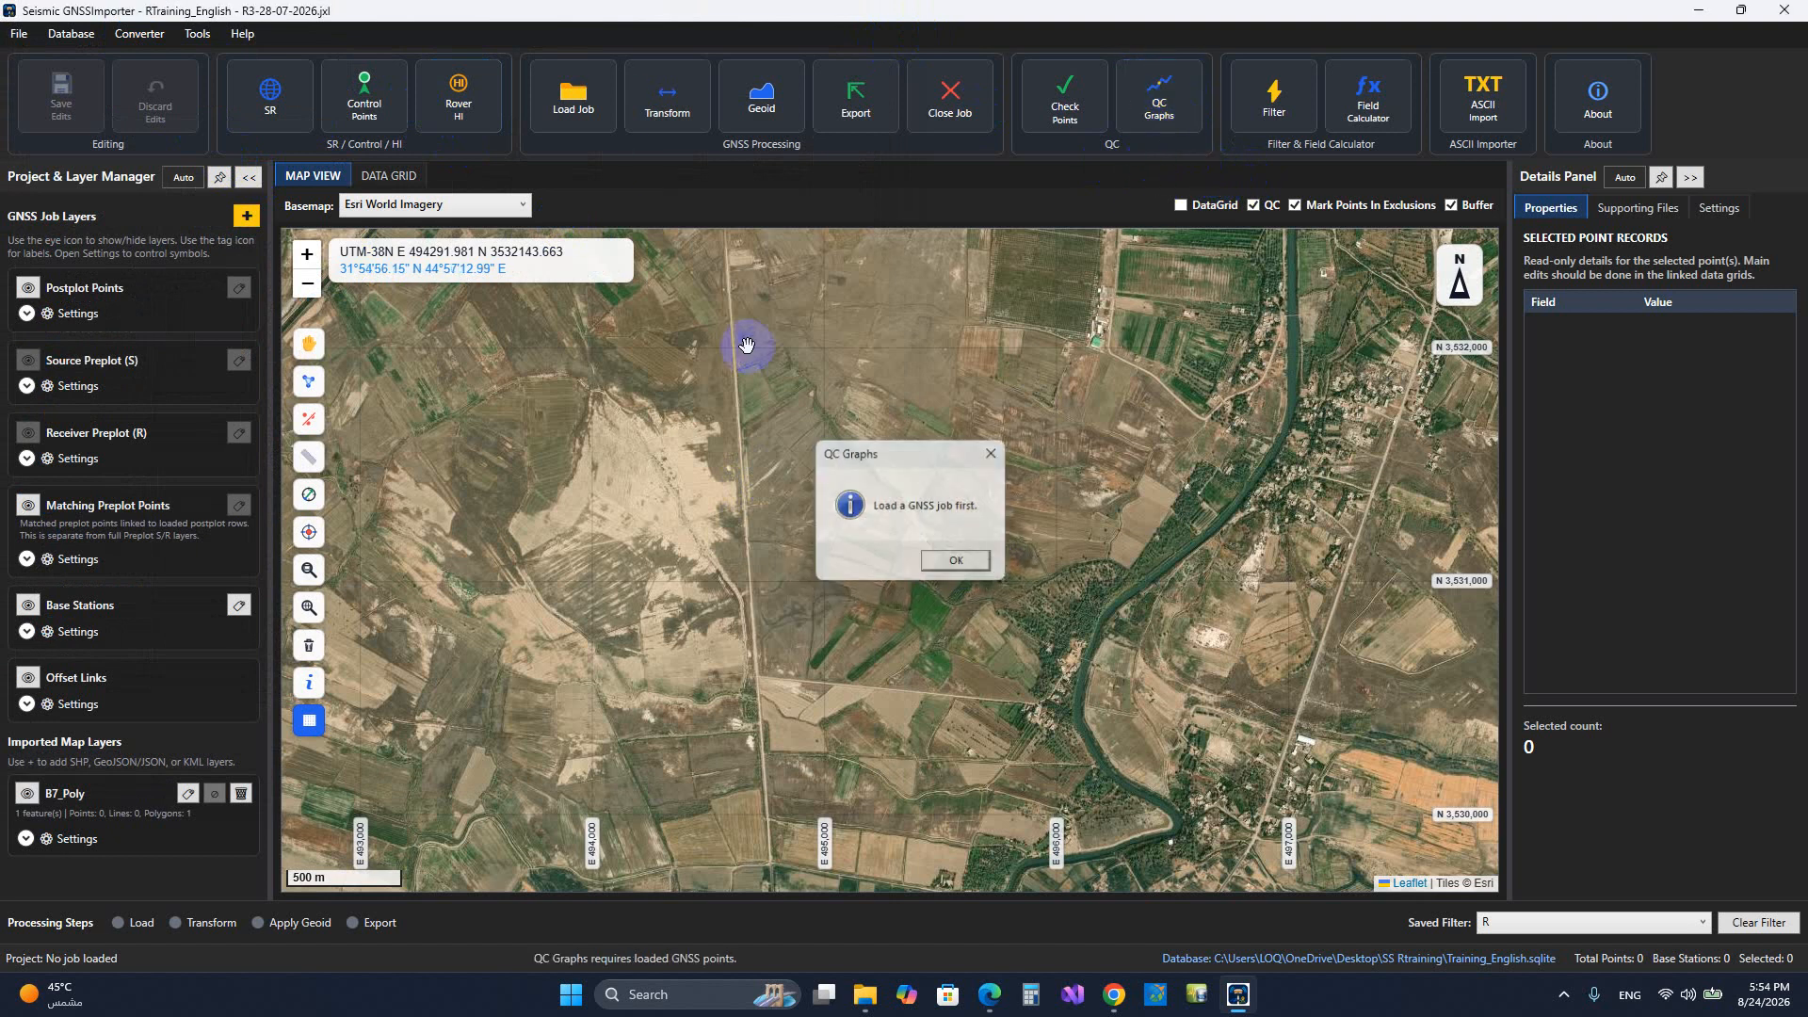
Step: Load the GNSS job R3-28-07-2026.jxl, accepting the base station and rover HI reviews without changes
click(573, 95)
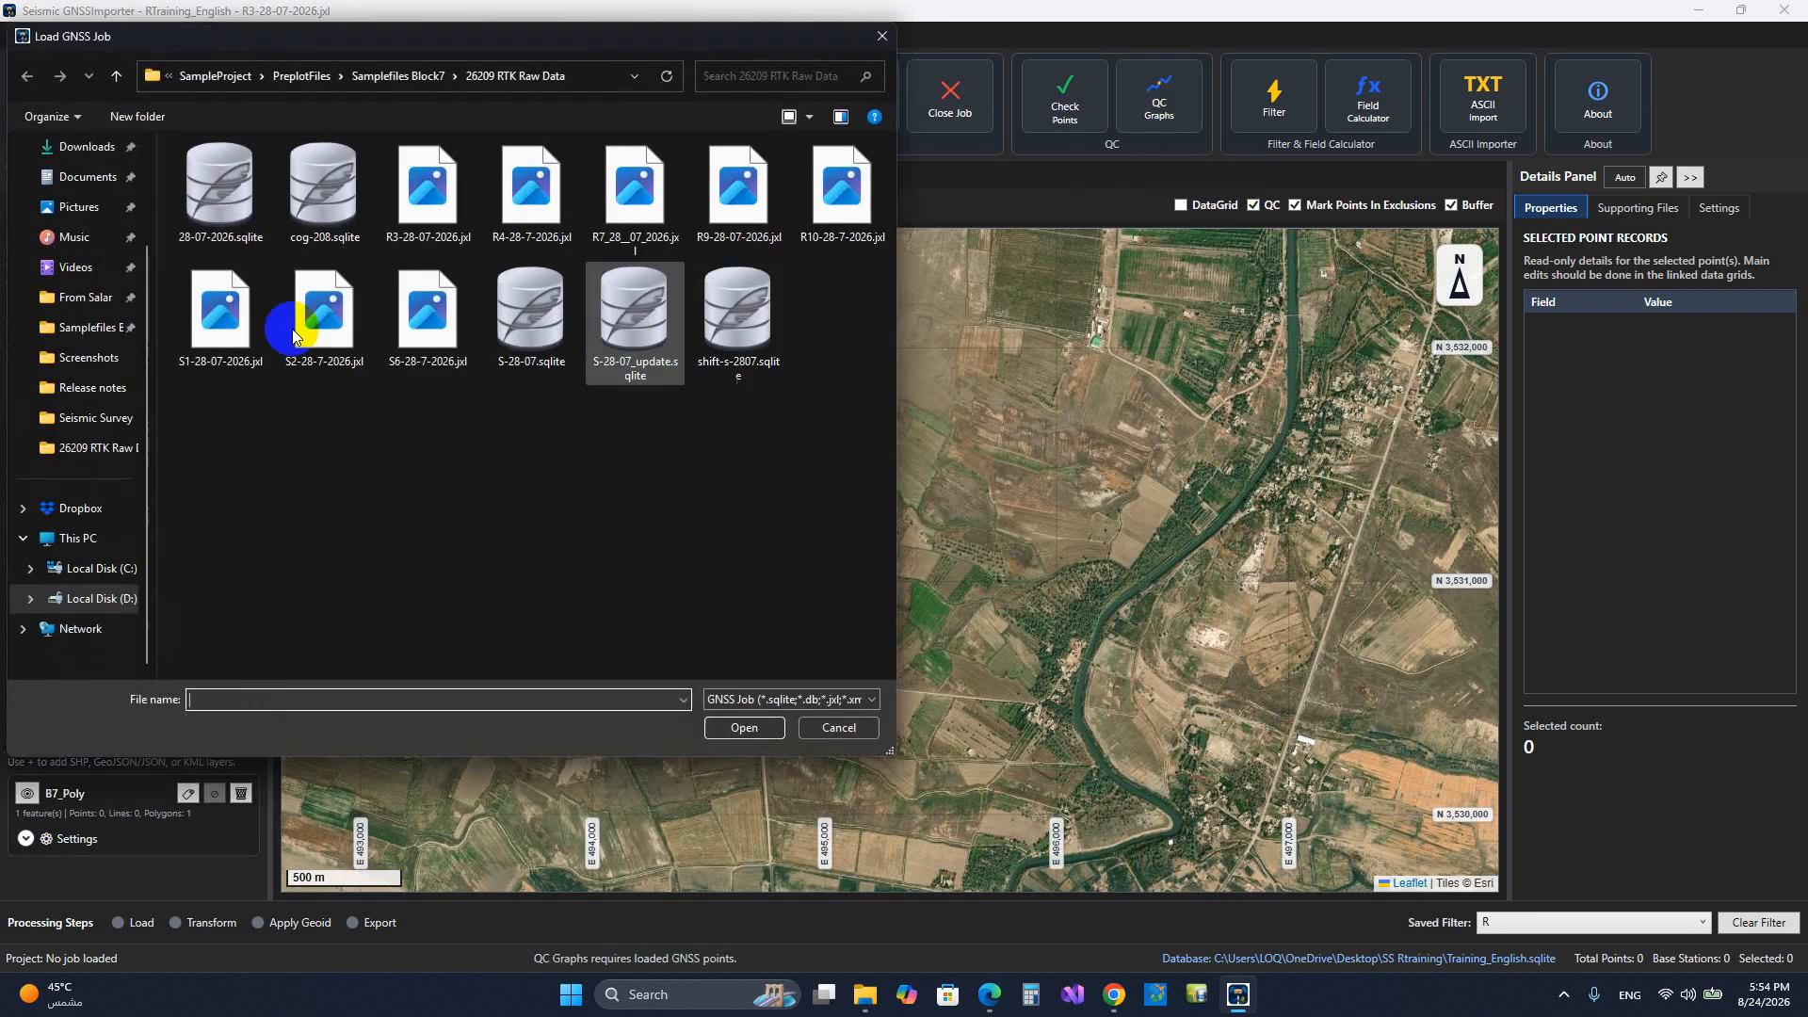
double_click(450, 200)
click(1046, 590)
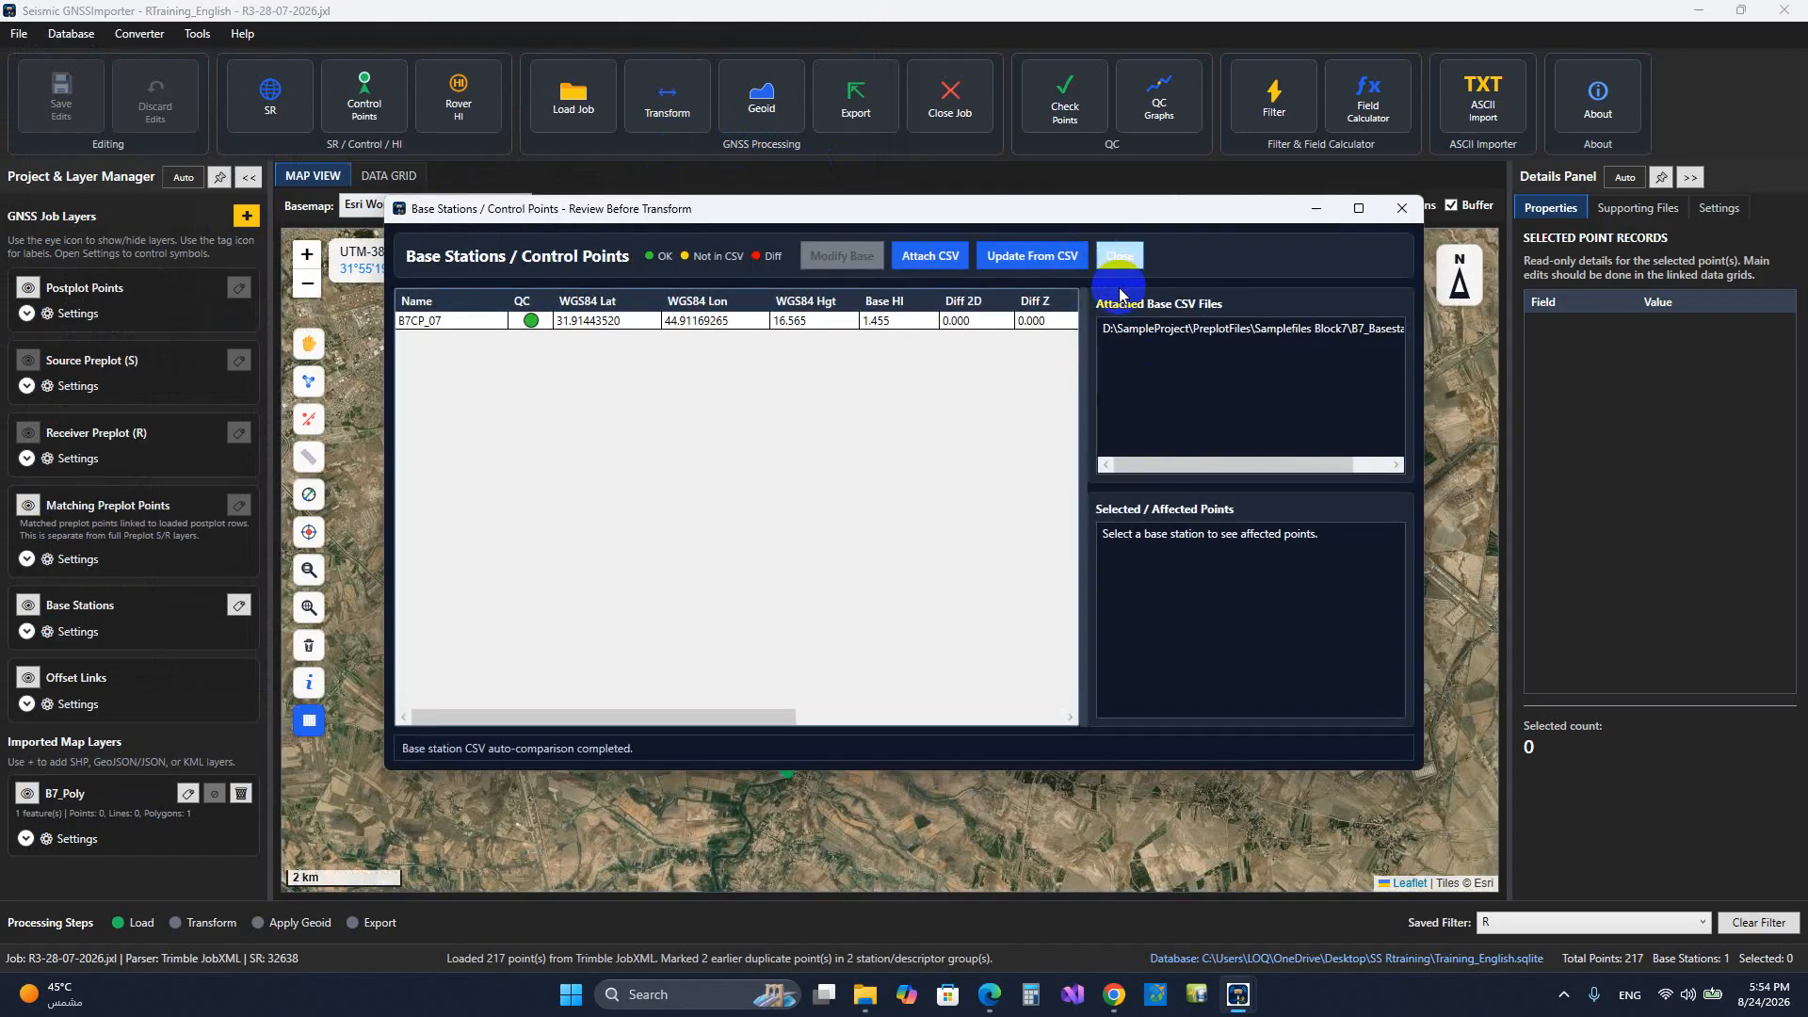
click(1120, 257)
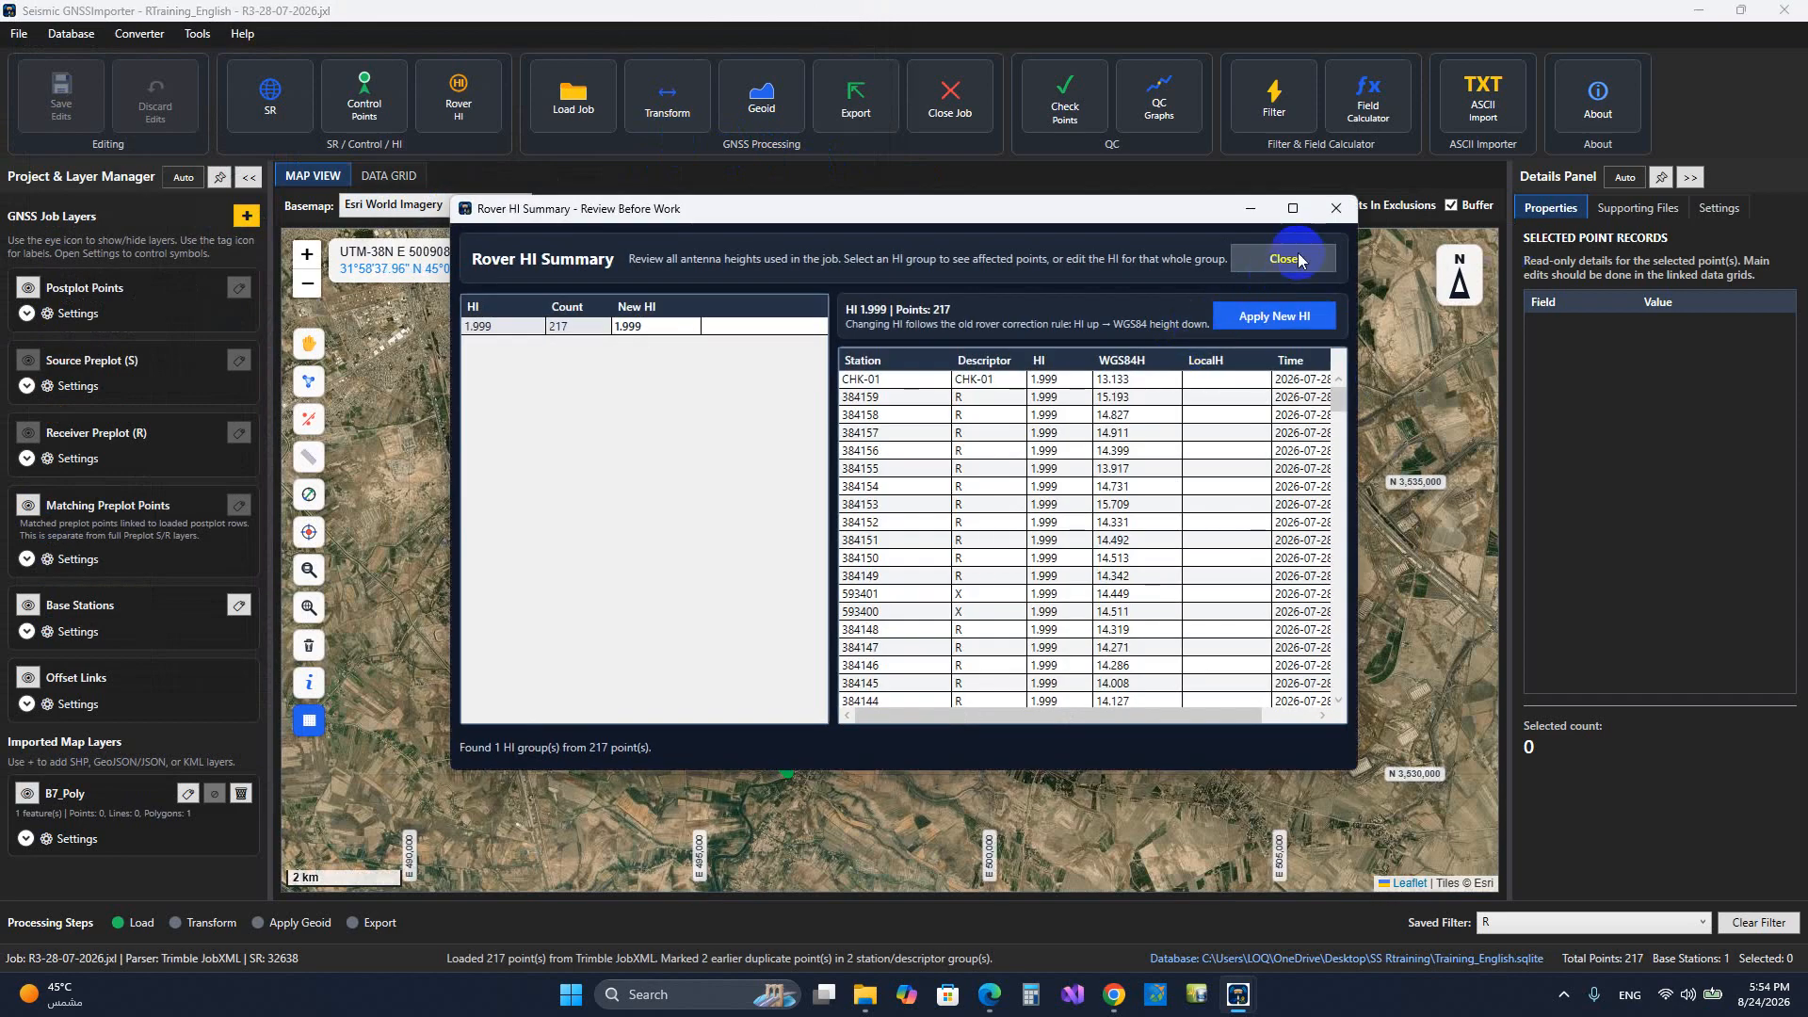
click(1300, 260)
click(961, 597)
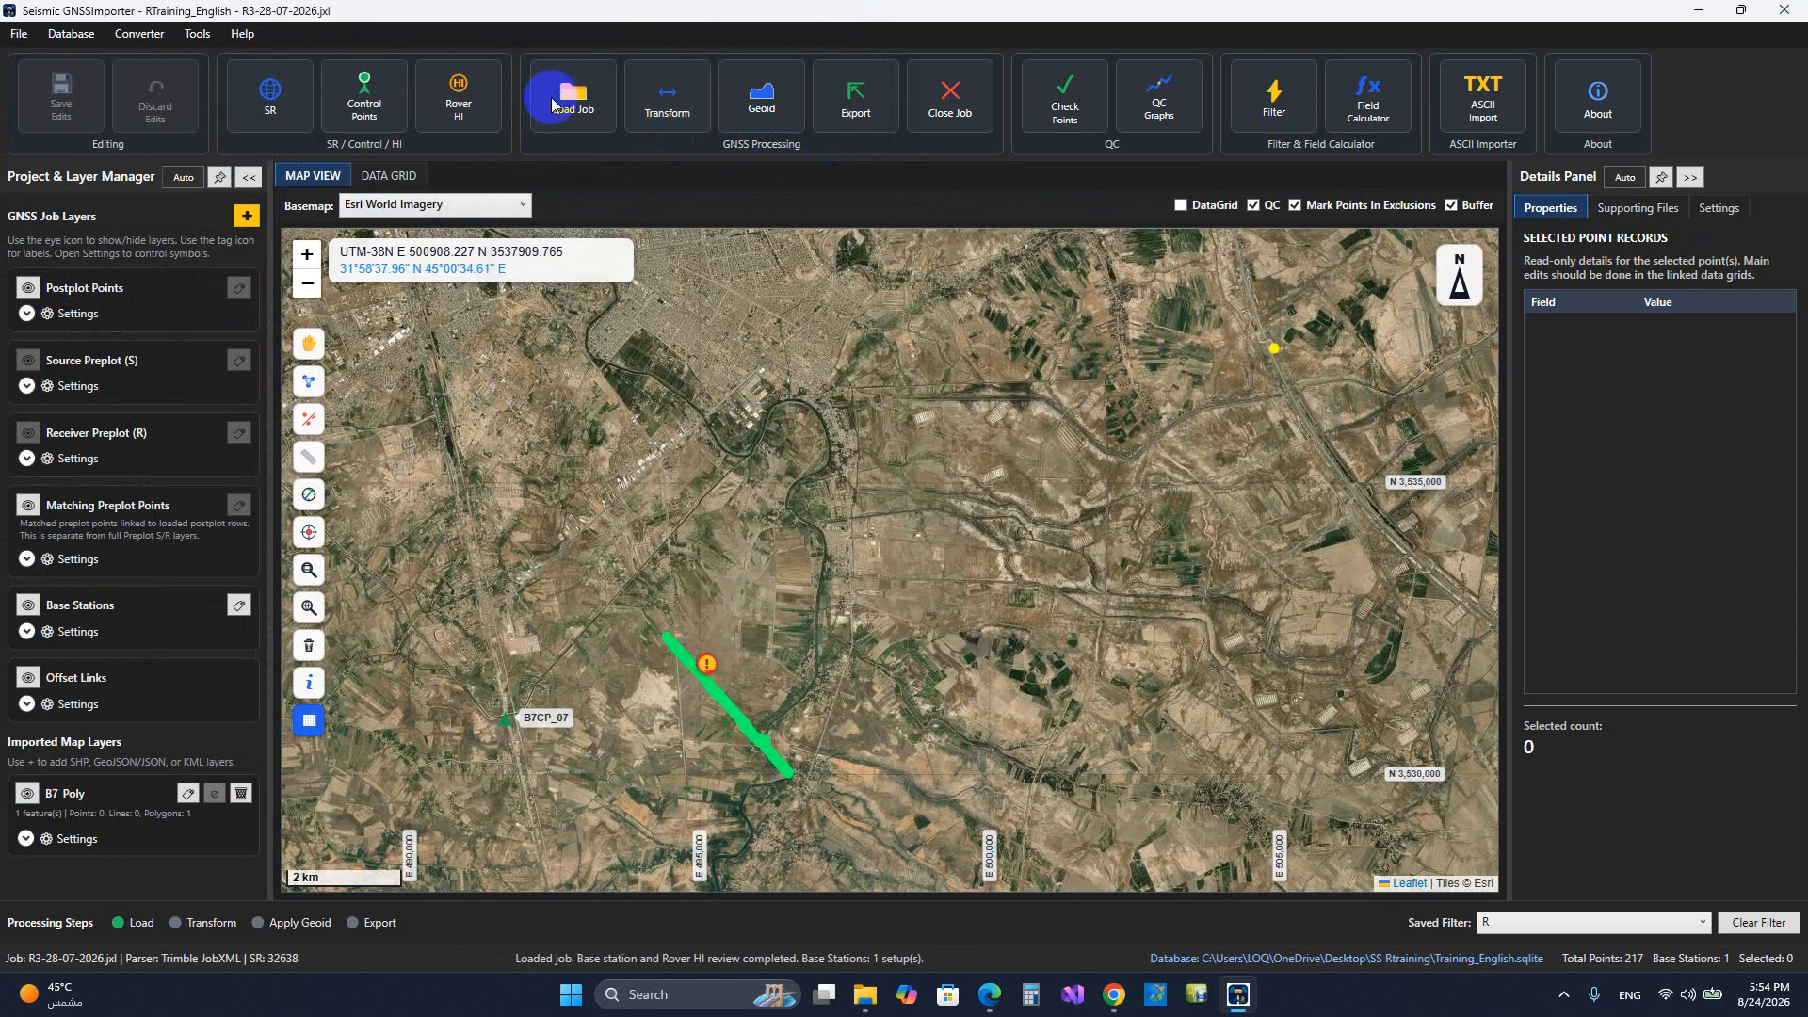
Step: Transform the loaded job's points and restore their previous edits
click(667, 99)
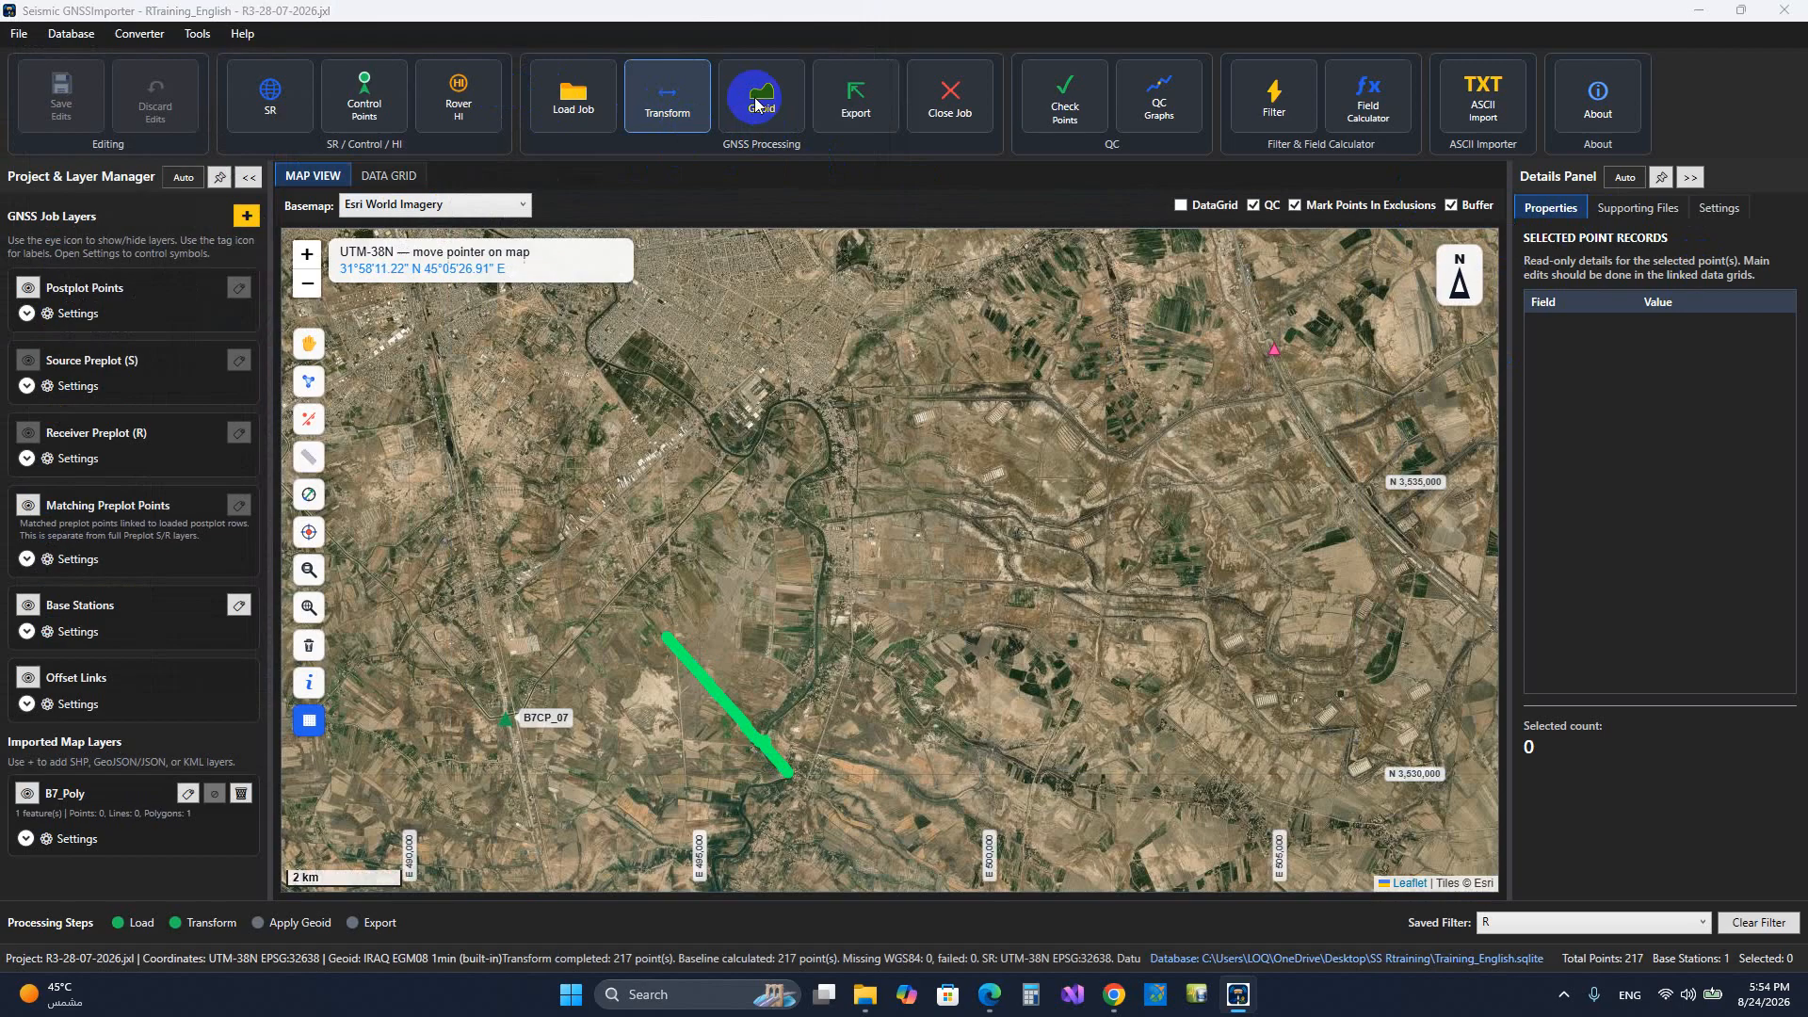
click(1093, 644)
click(965, 577)
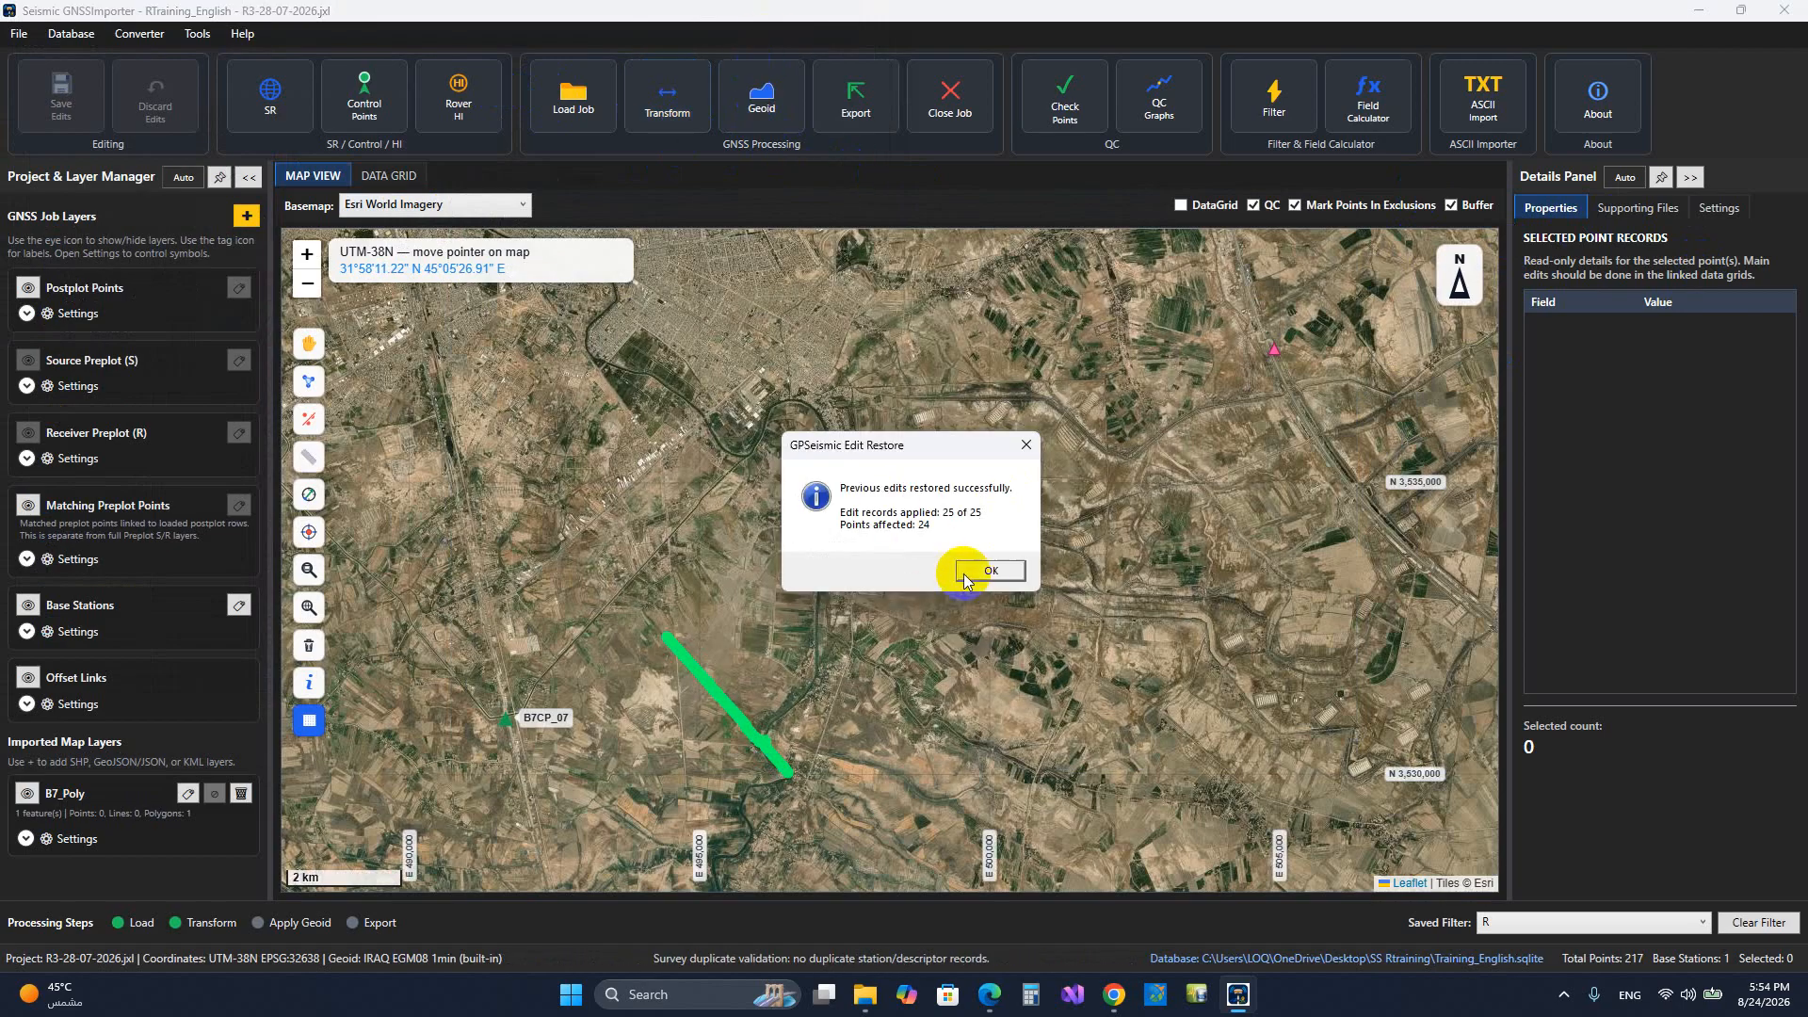
Step: Apply the geoid to the transformed points and dismiss the completion summary
click(757, 108)
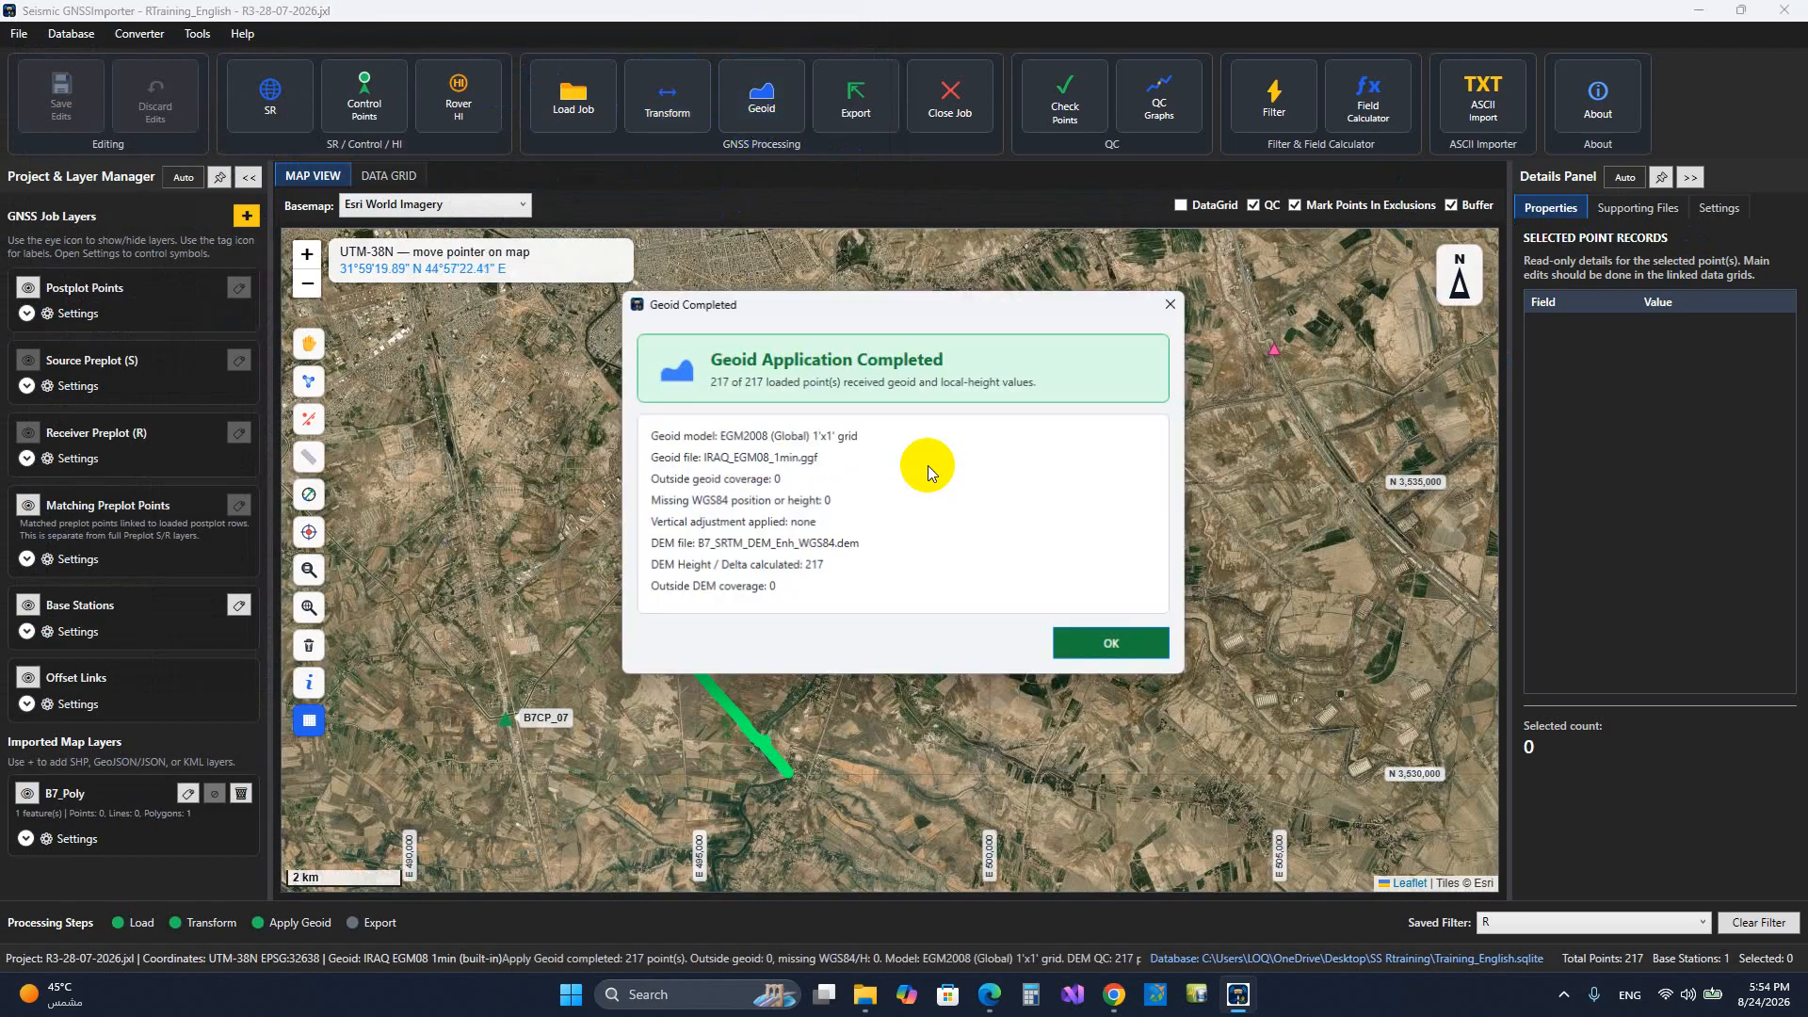
click(1104, 648)
Step: Examine the project's supporting files, checking the attached DEM entry and its full file path
click(1638, 208)
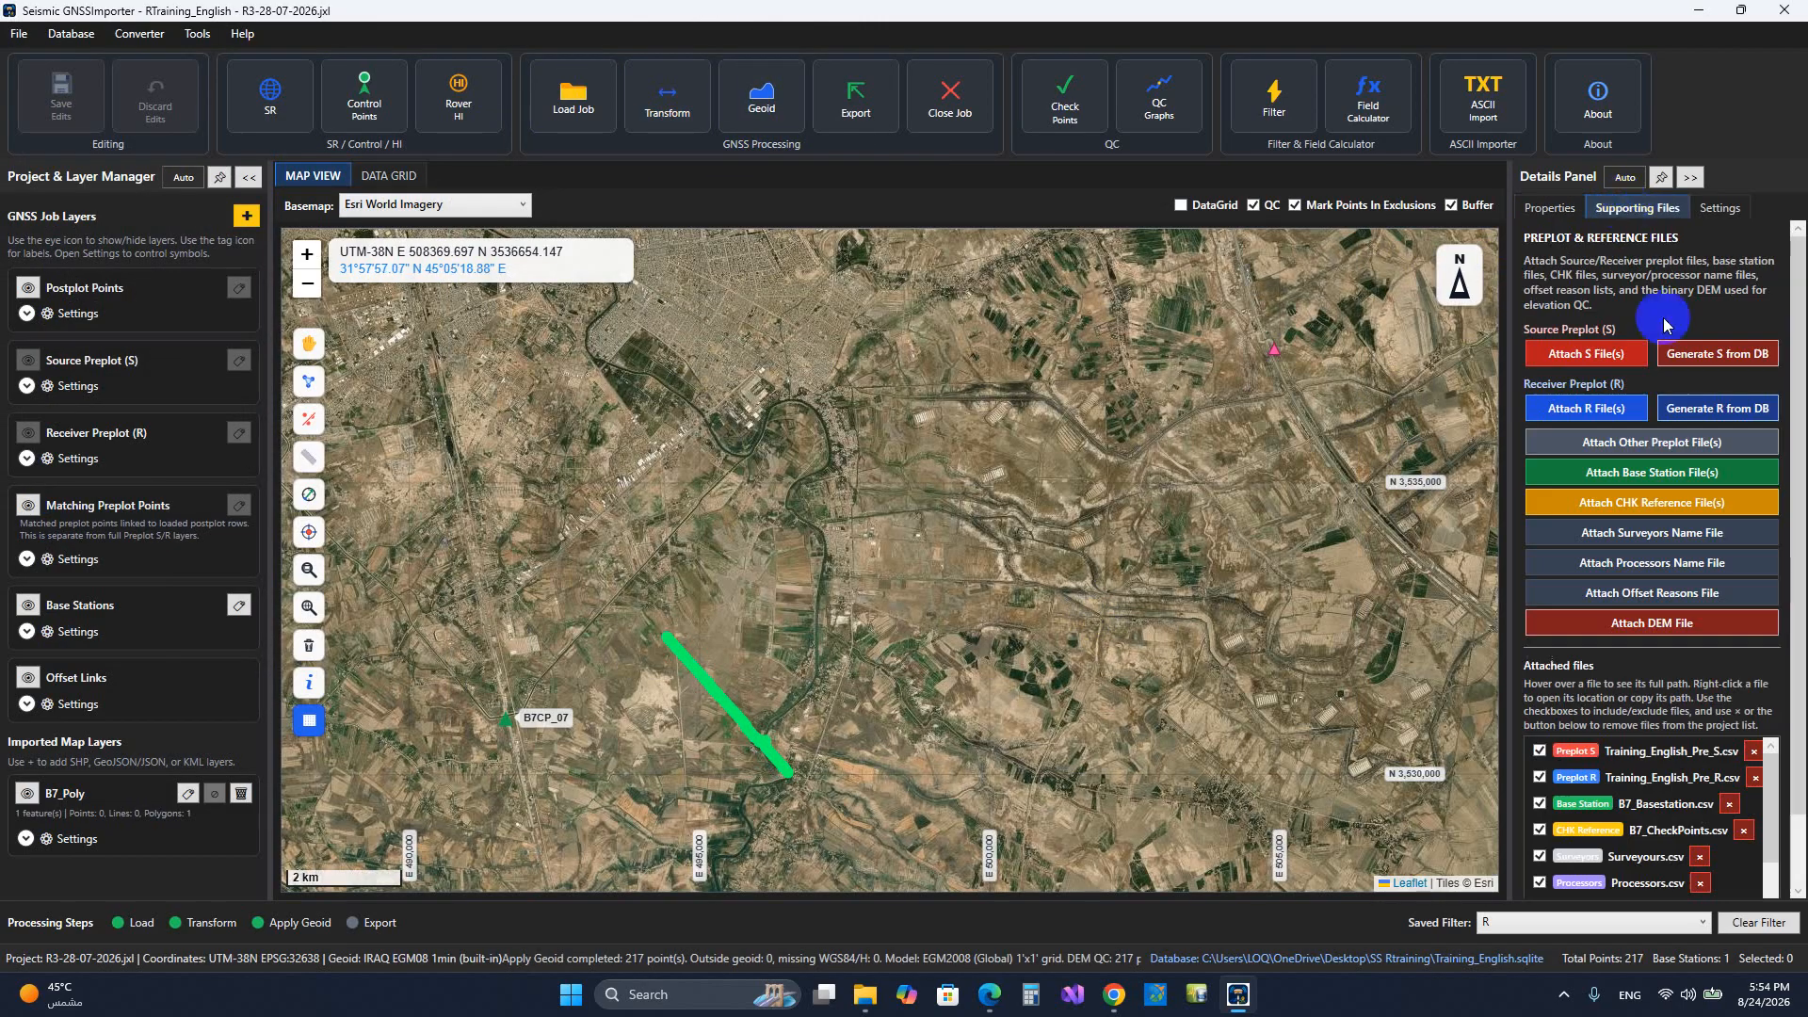
click(1646, 637)
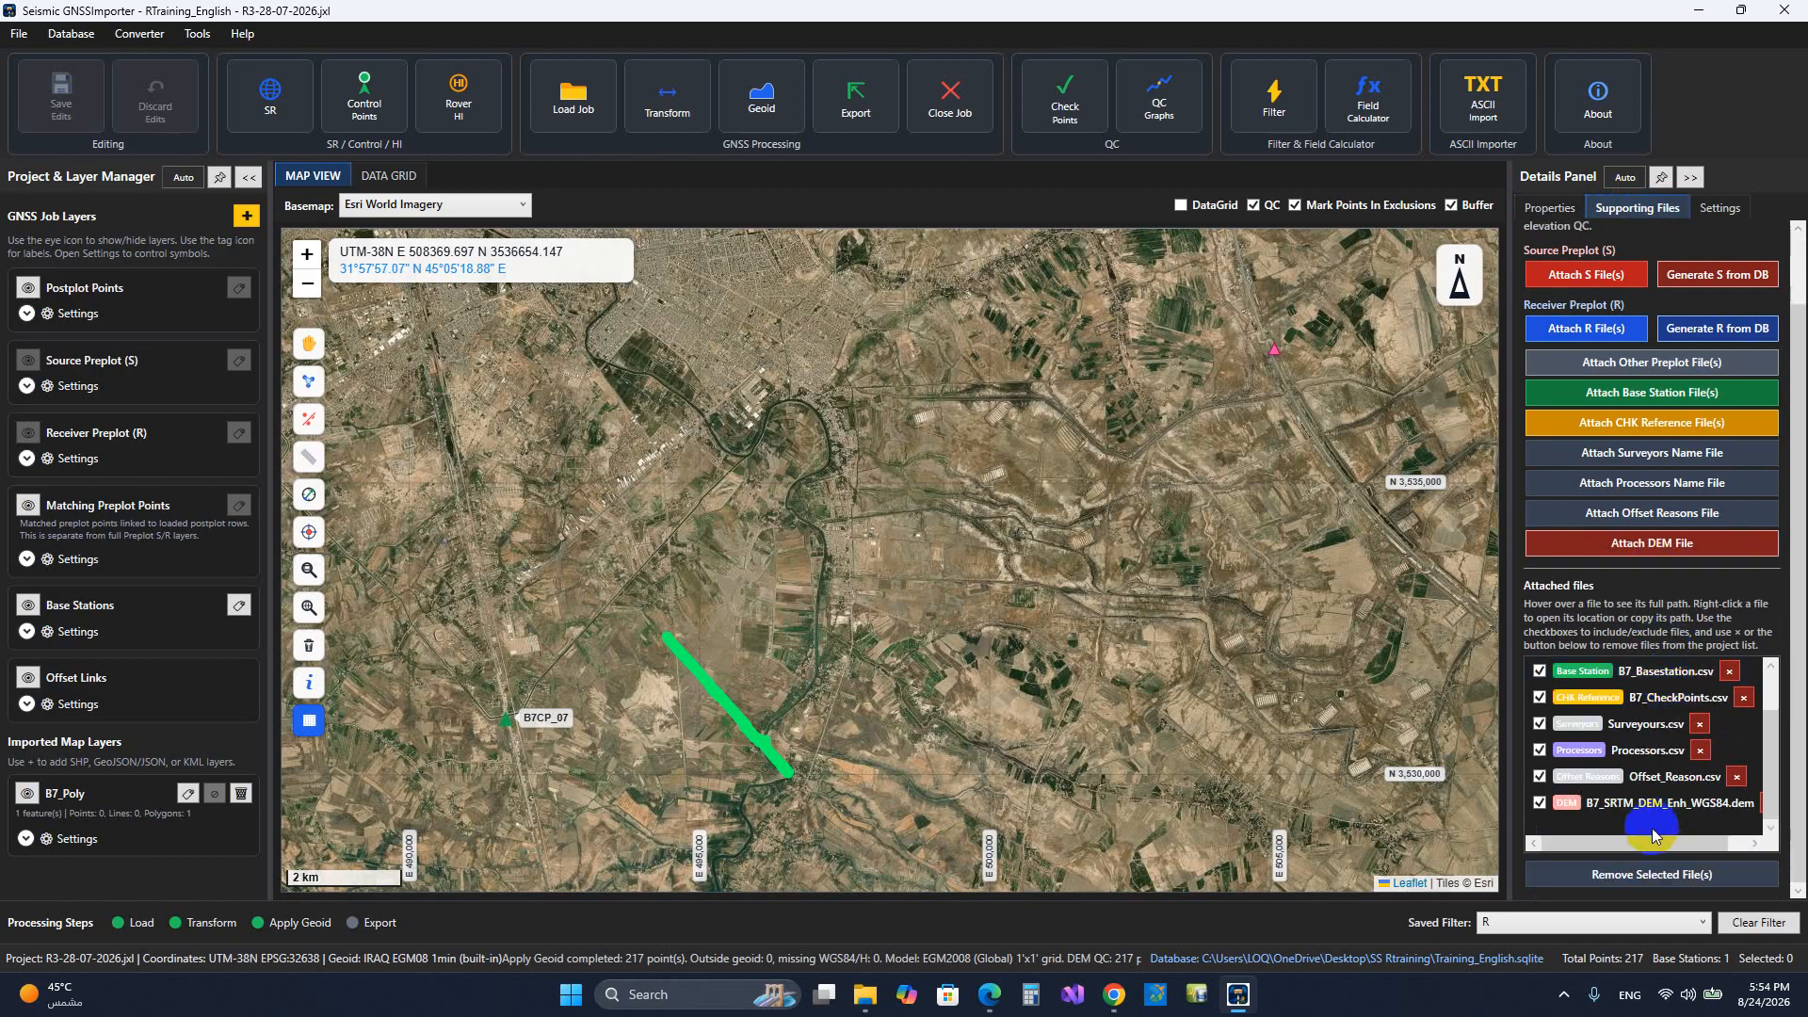
scroll(1655, 836, right, 1)
mouse_move(1718, 816)
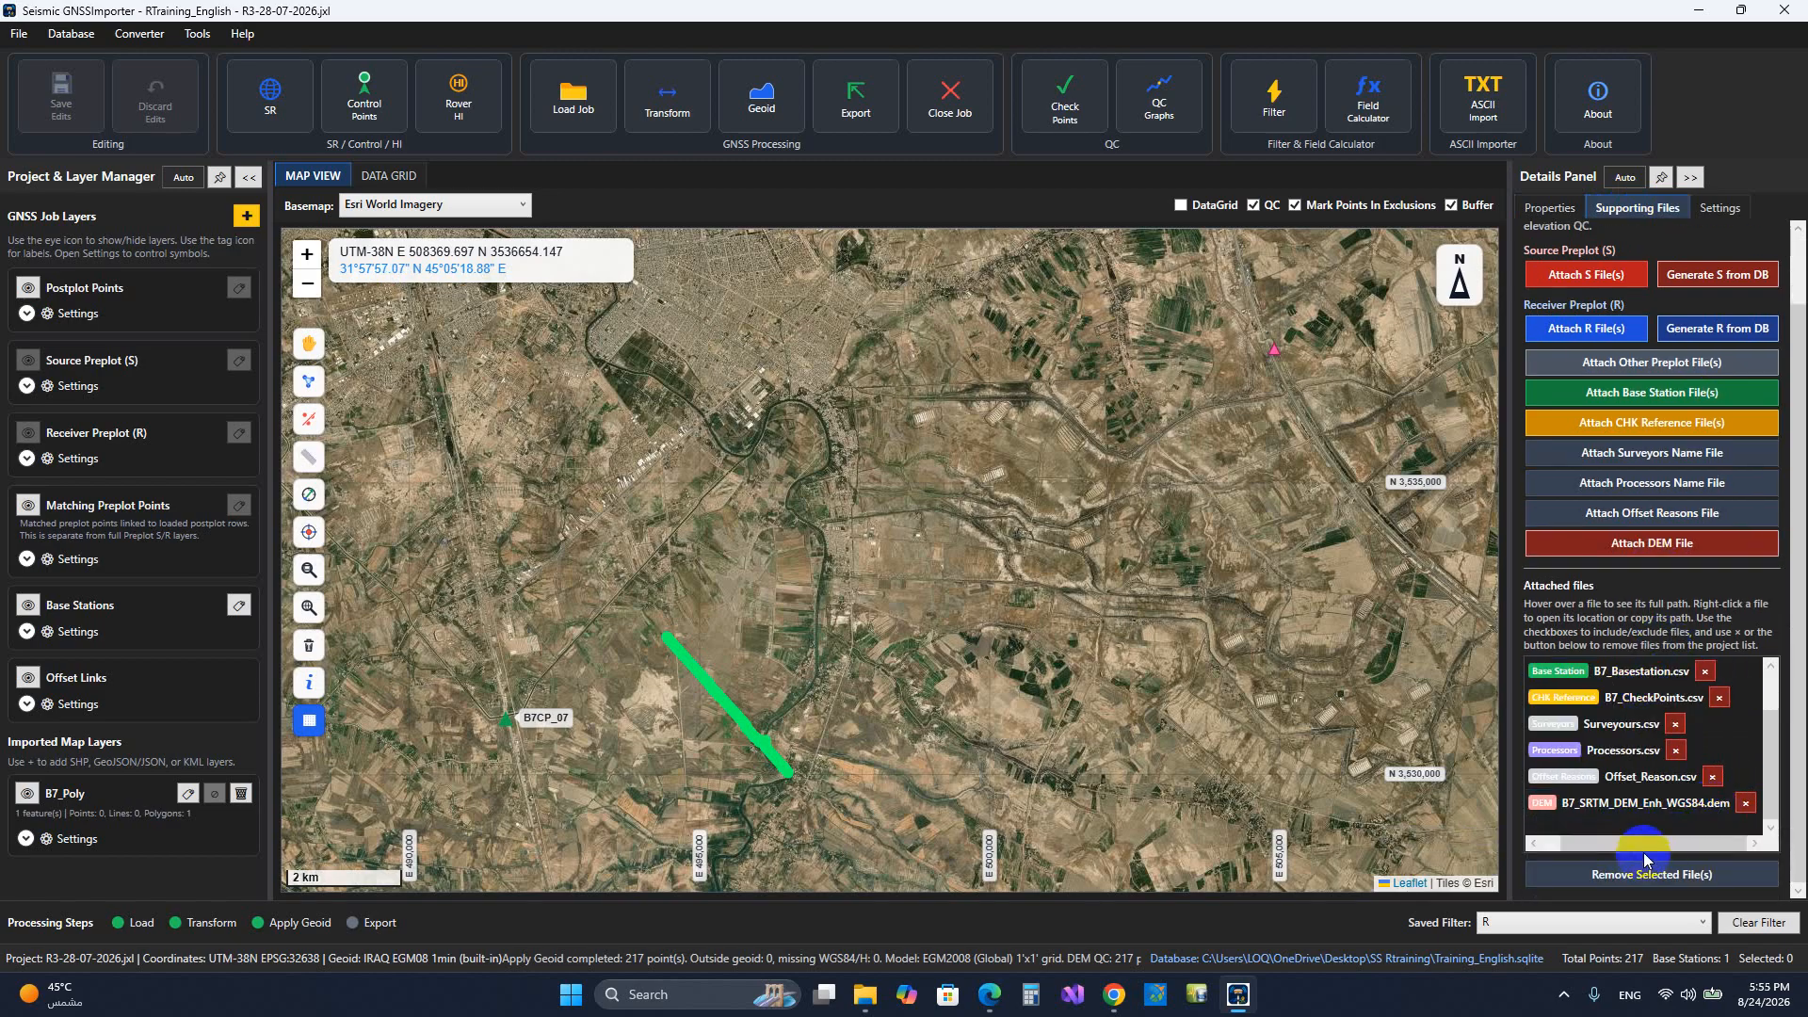
scroll(1643, 851, left, 1)
click(1305, 637)
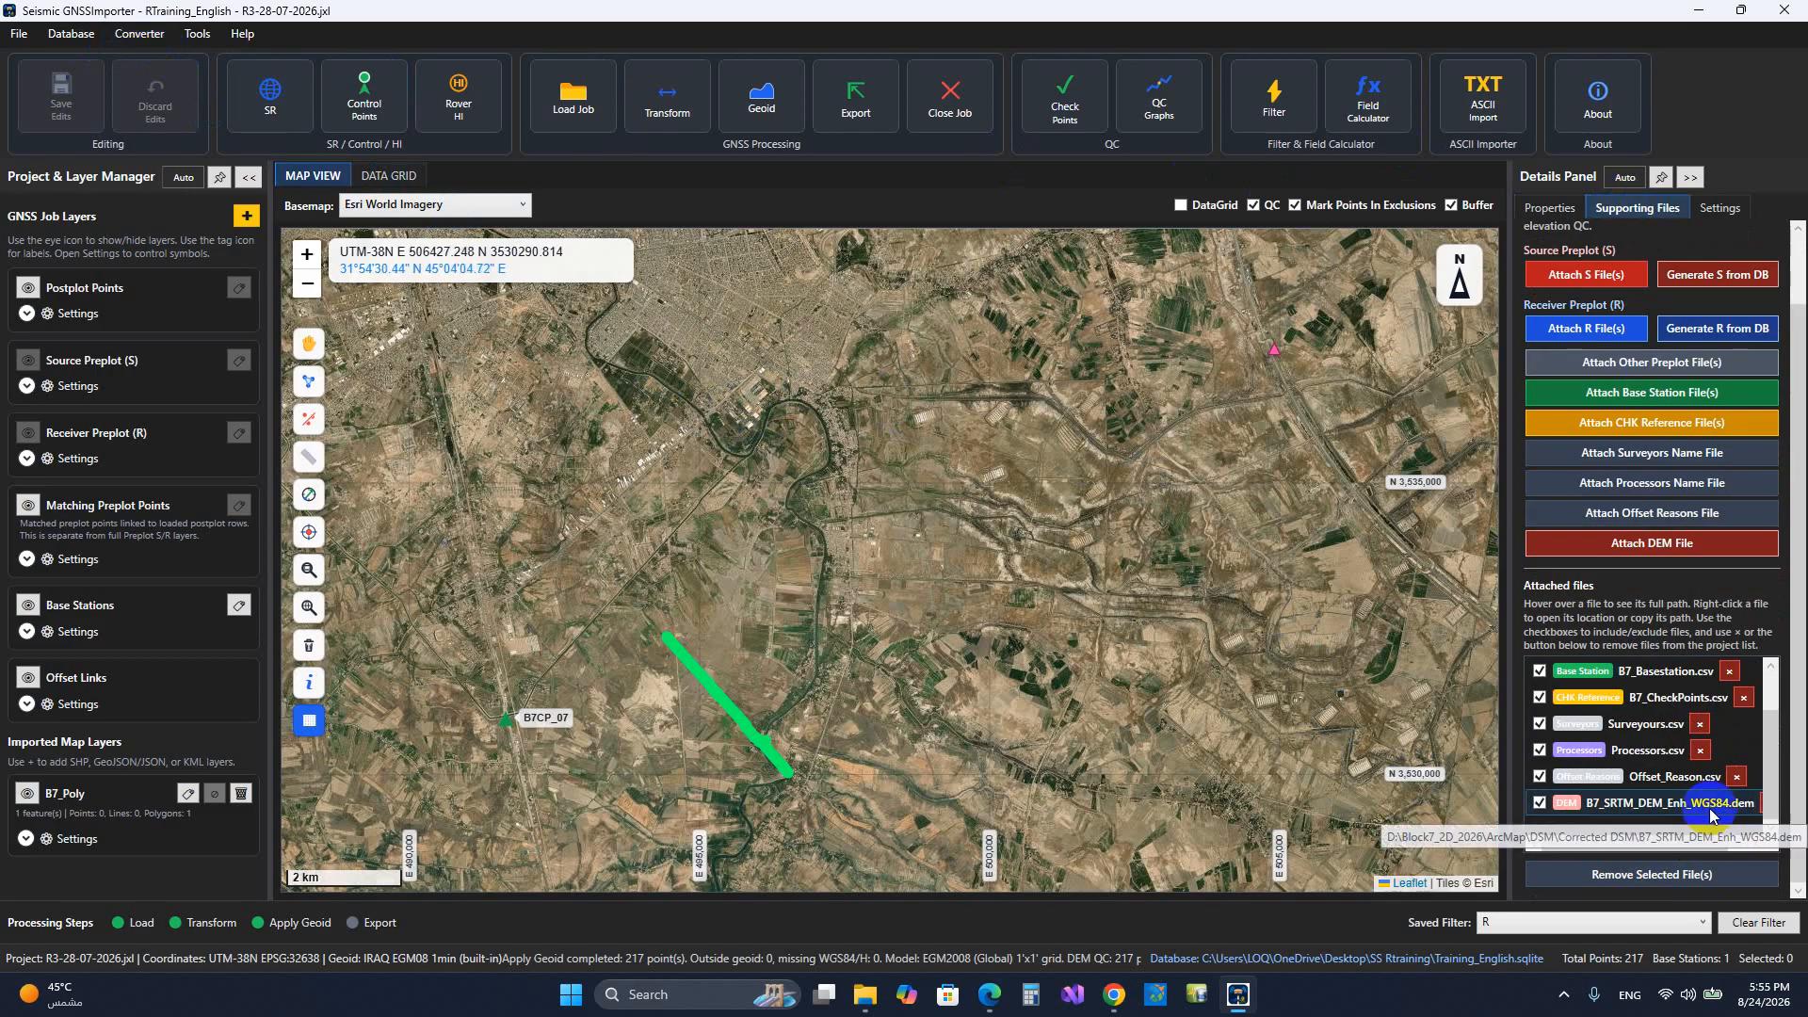
Step: Open the DEM TIFF to Binary DEM converter to check its accepted input file type, and cancel without choosing a file
click(140, 34)
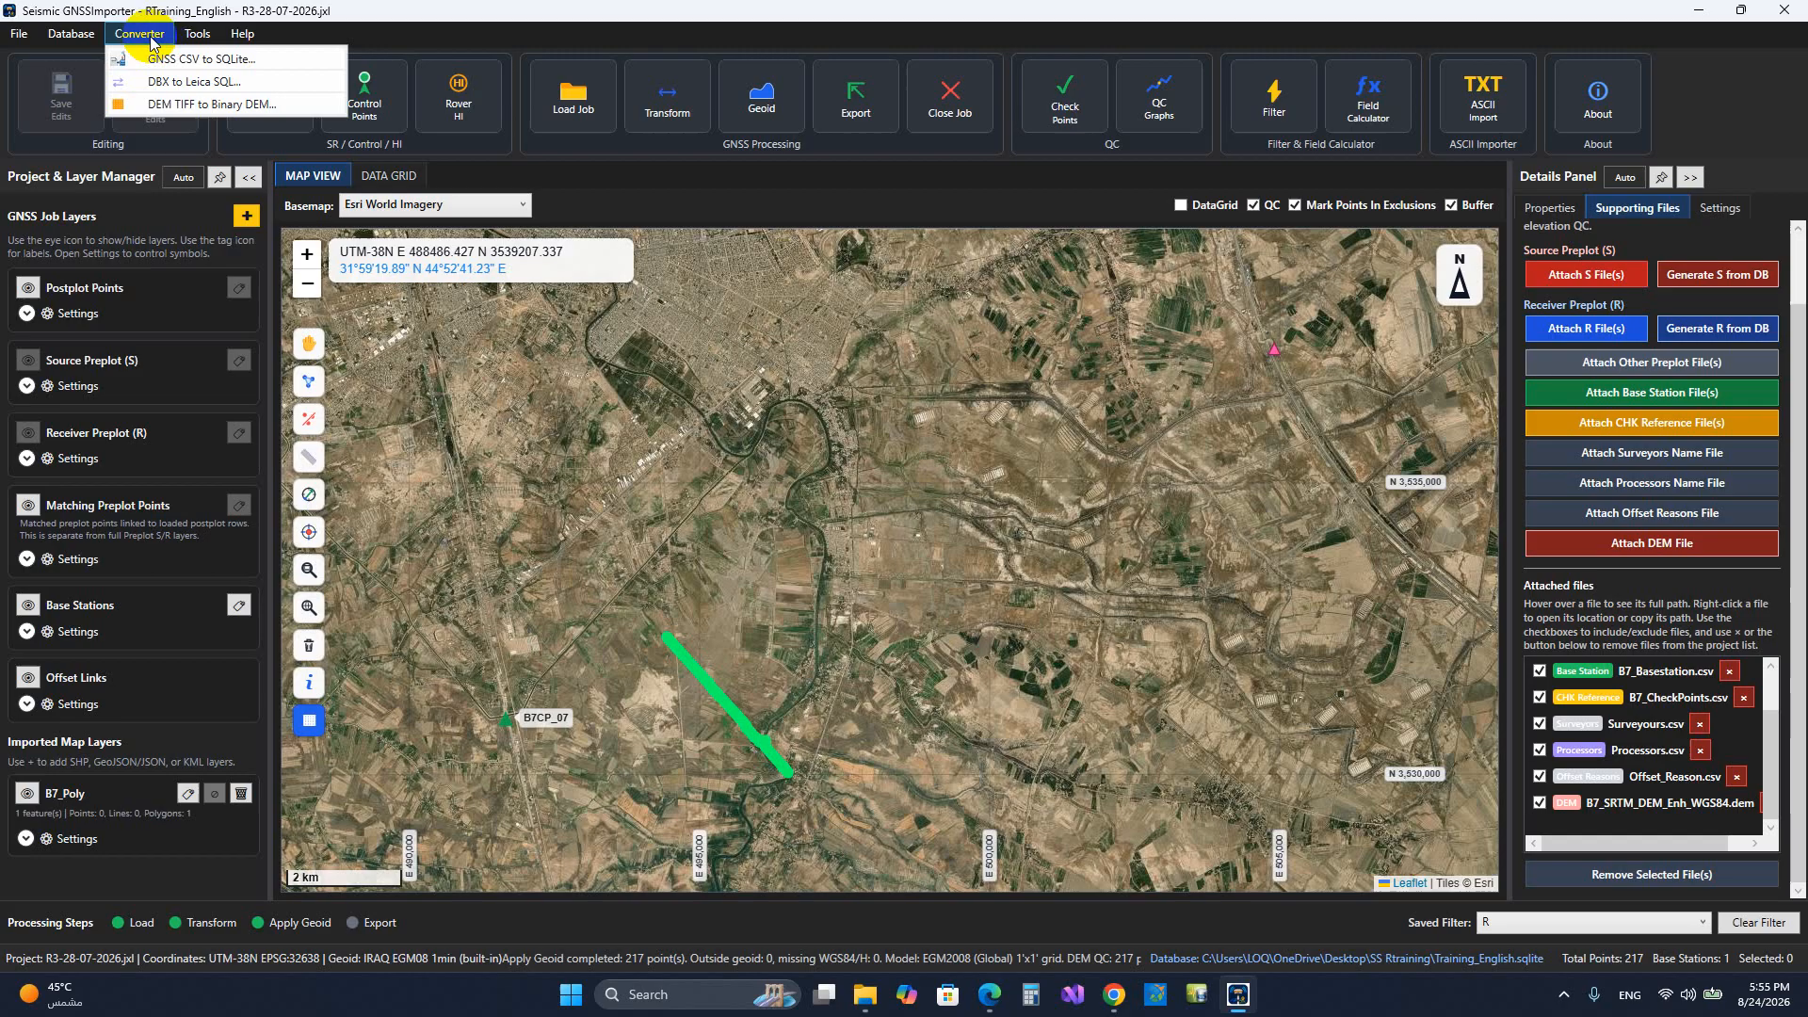
click(168, 105)
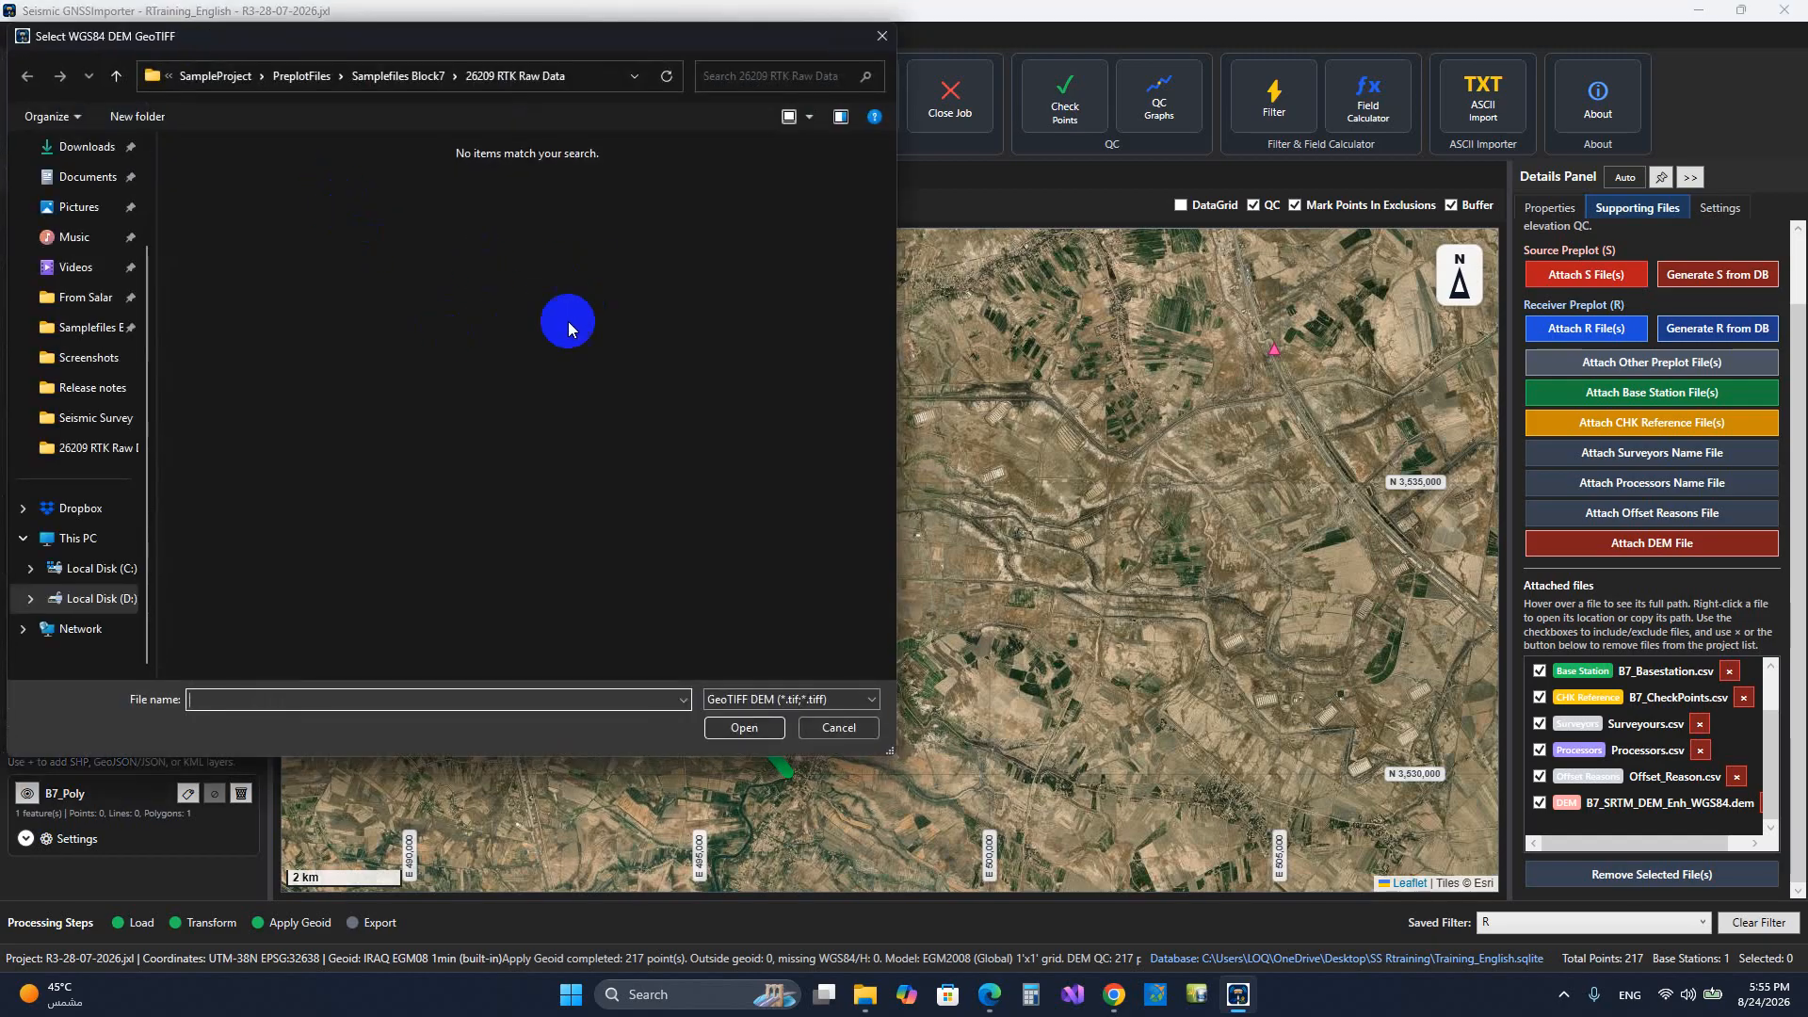
click(846, 730)
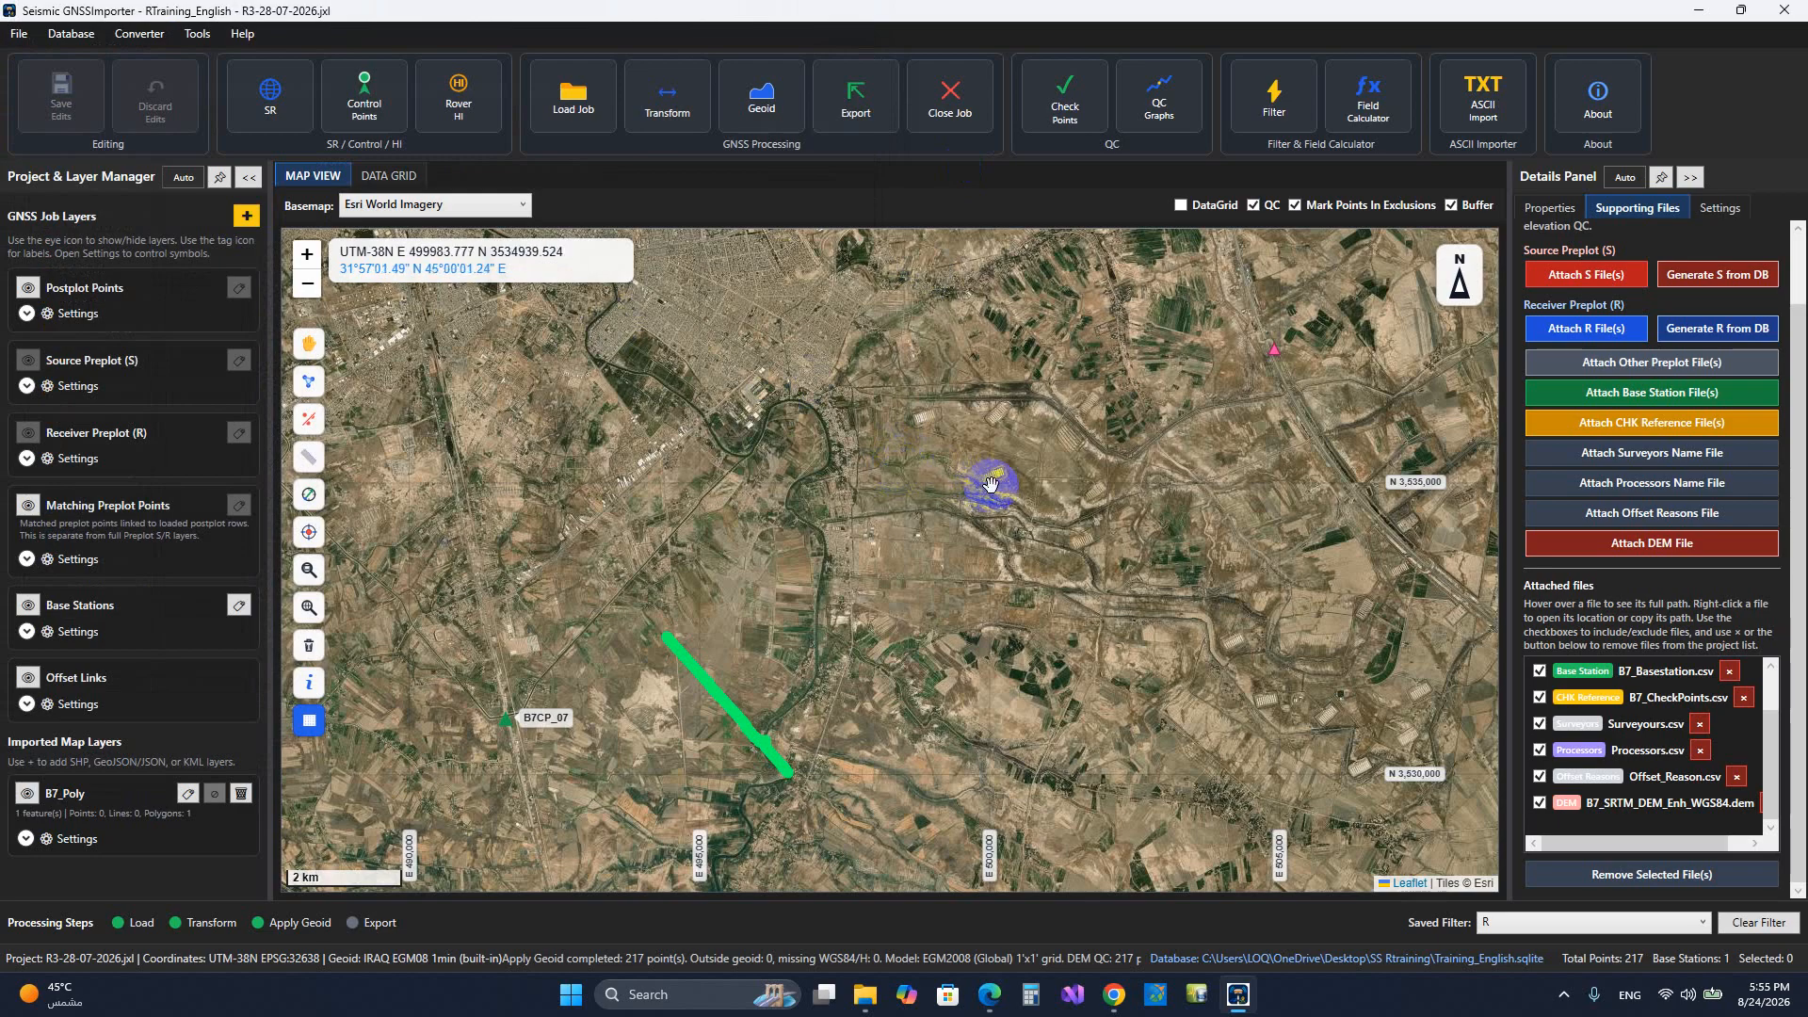
Step: Open the Coordinate System Manager, review its coordinate systems, groups, datums and ellipsoids catalogs, and close it
click(197, 34)
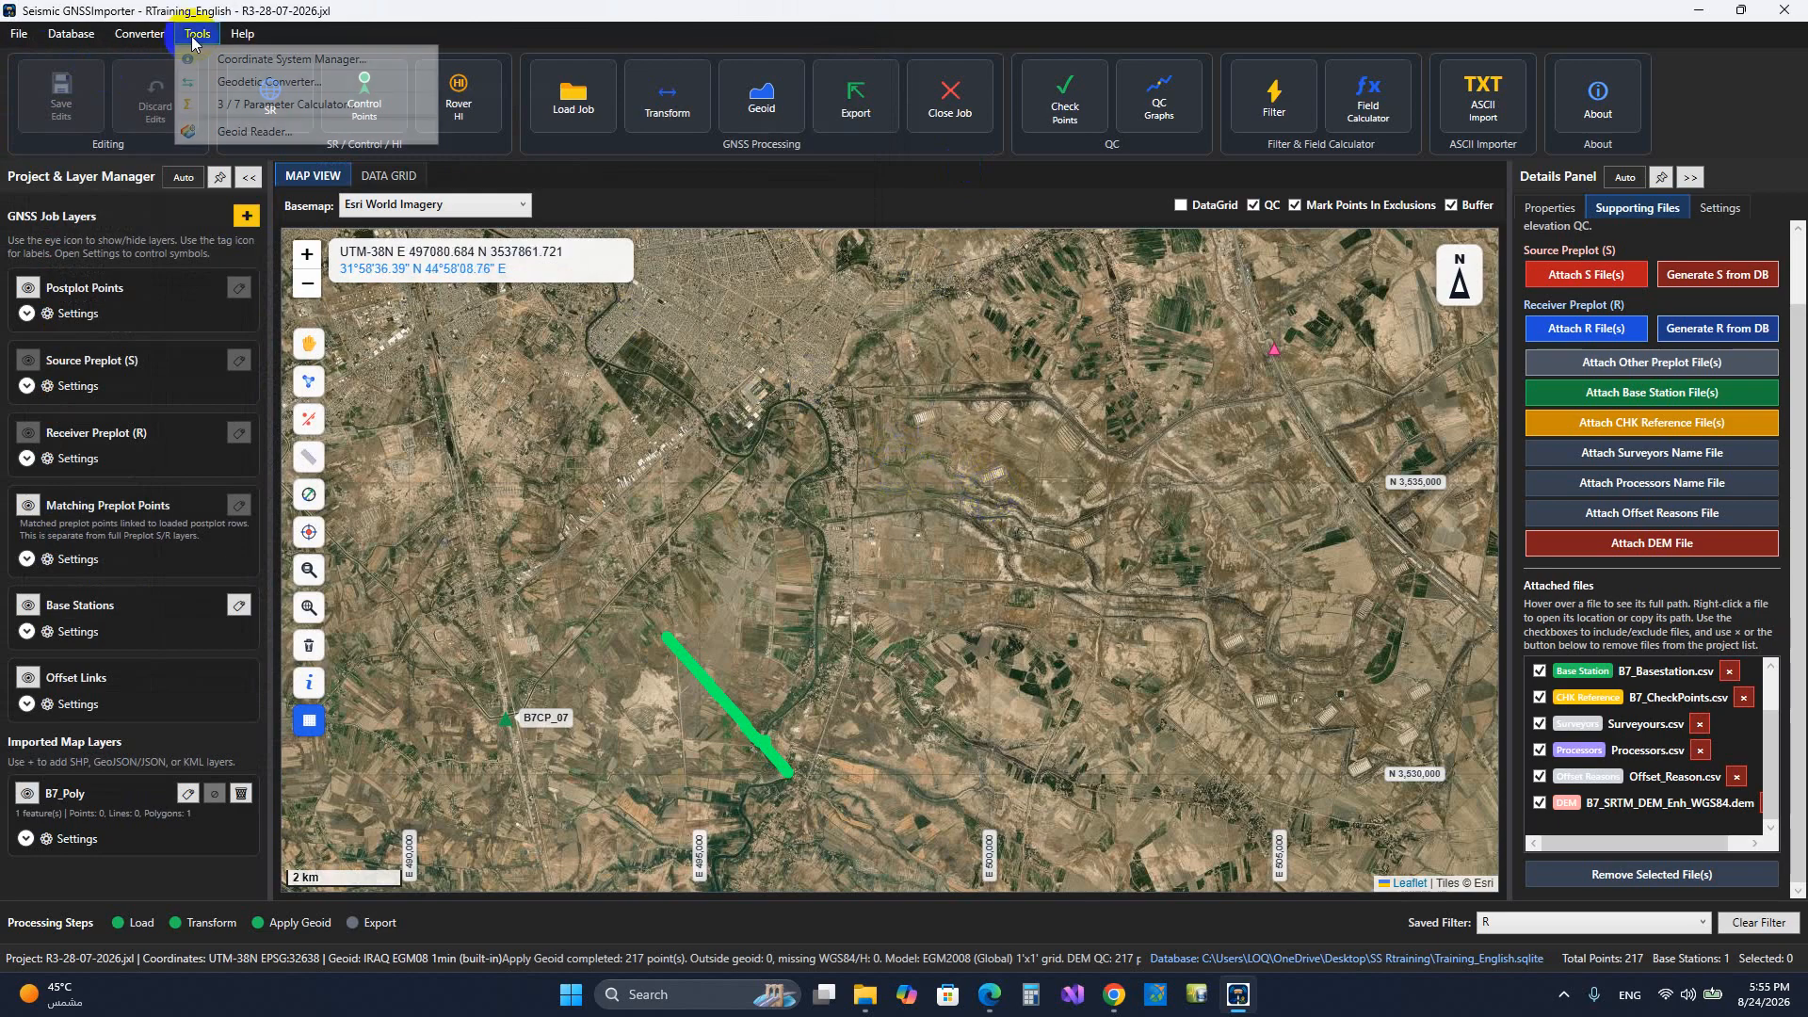
click(215, 58)
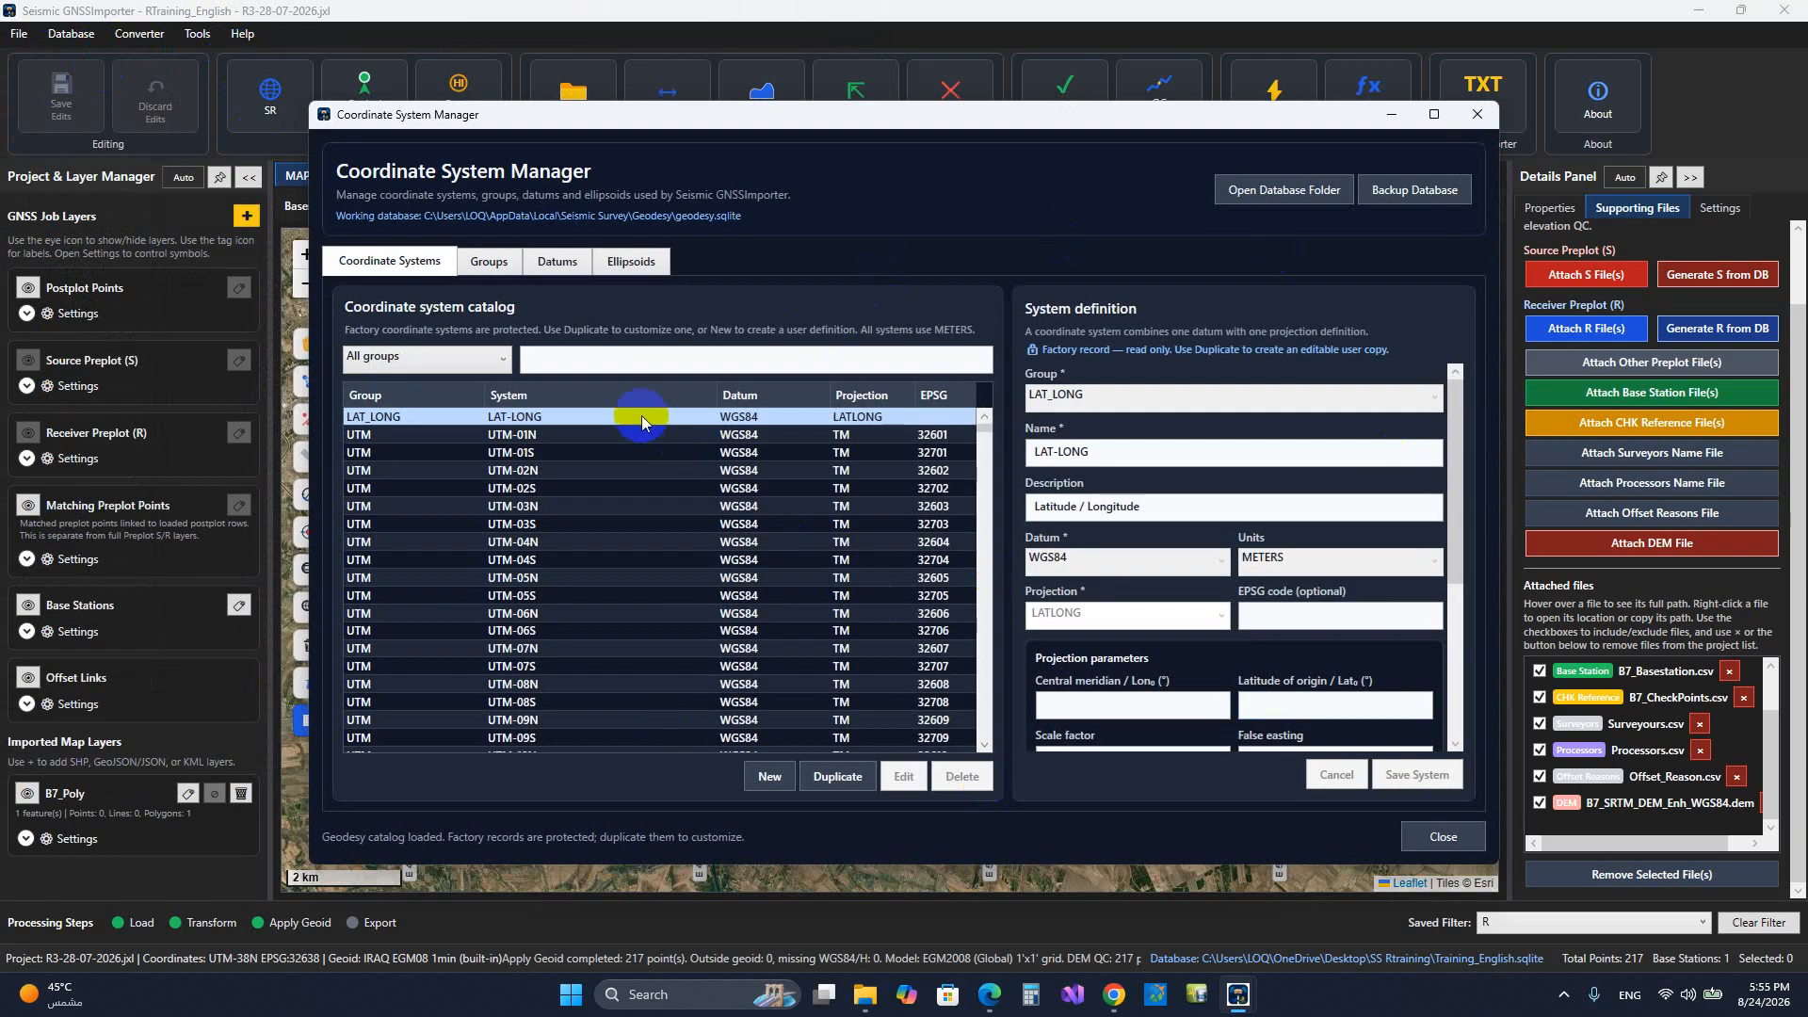
click(491, 268)
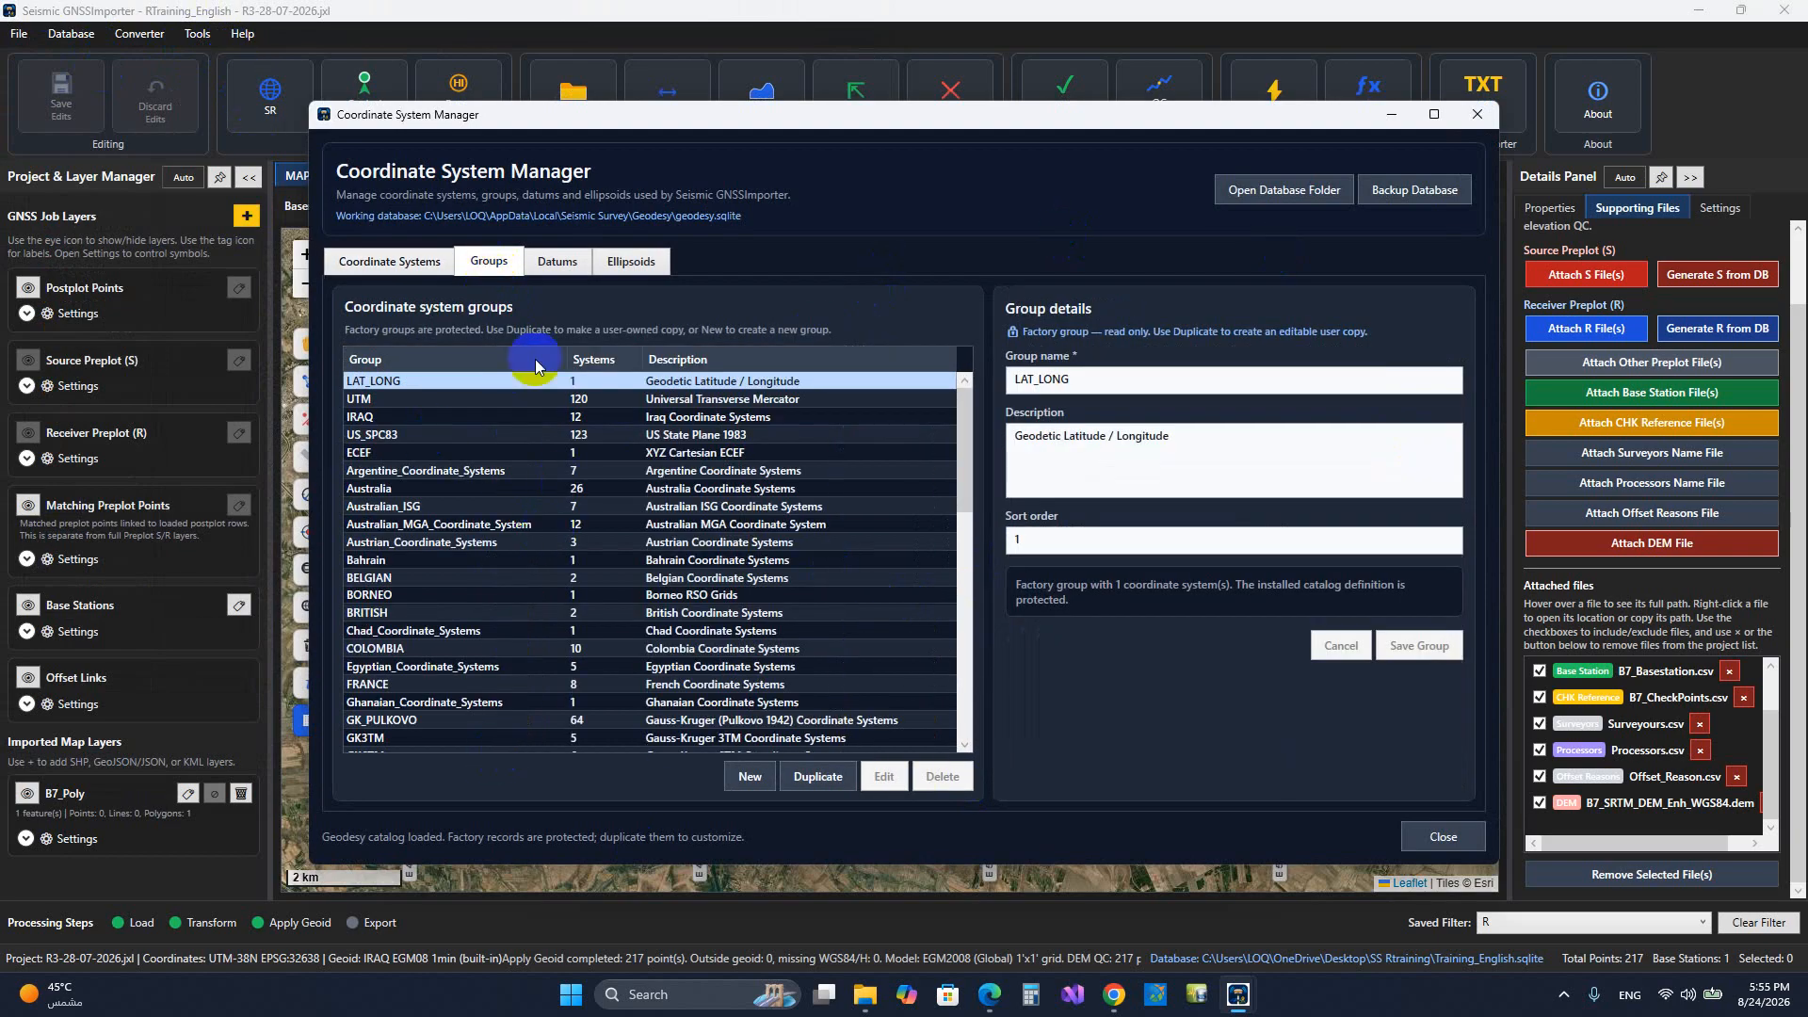
click(557, 277)
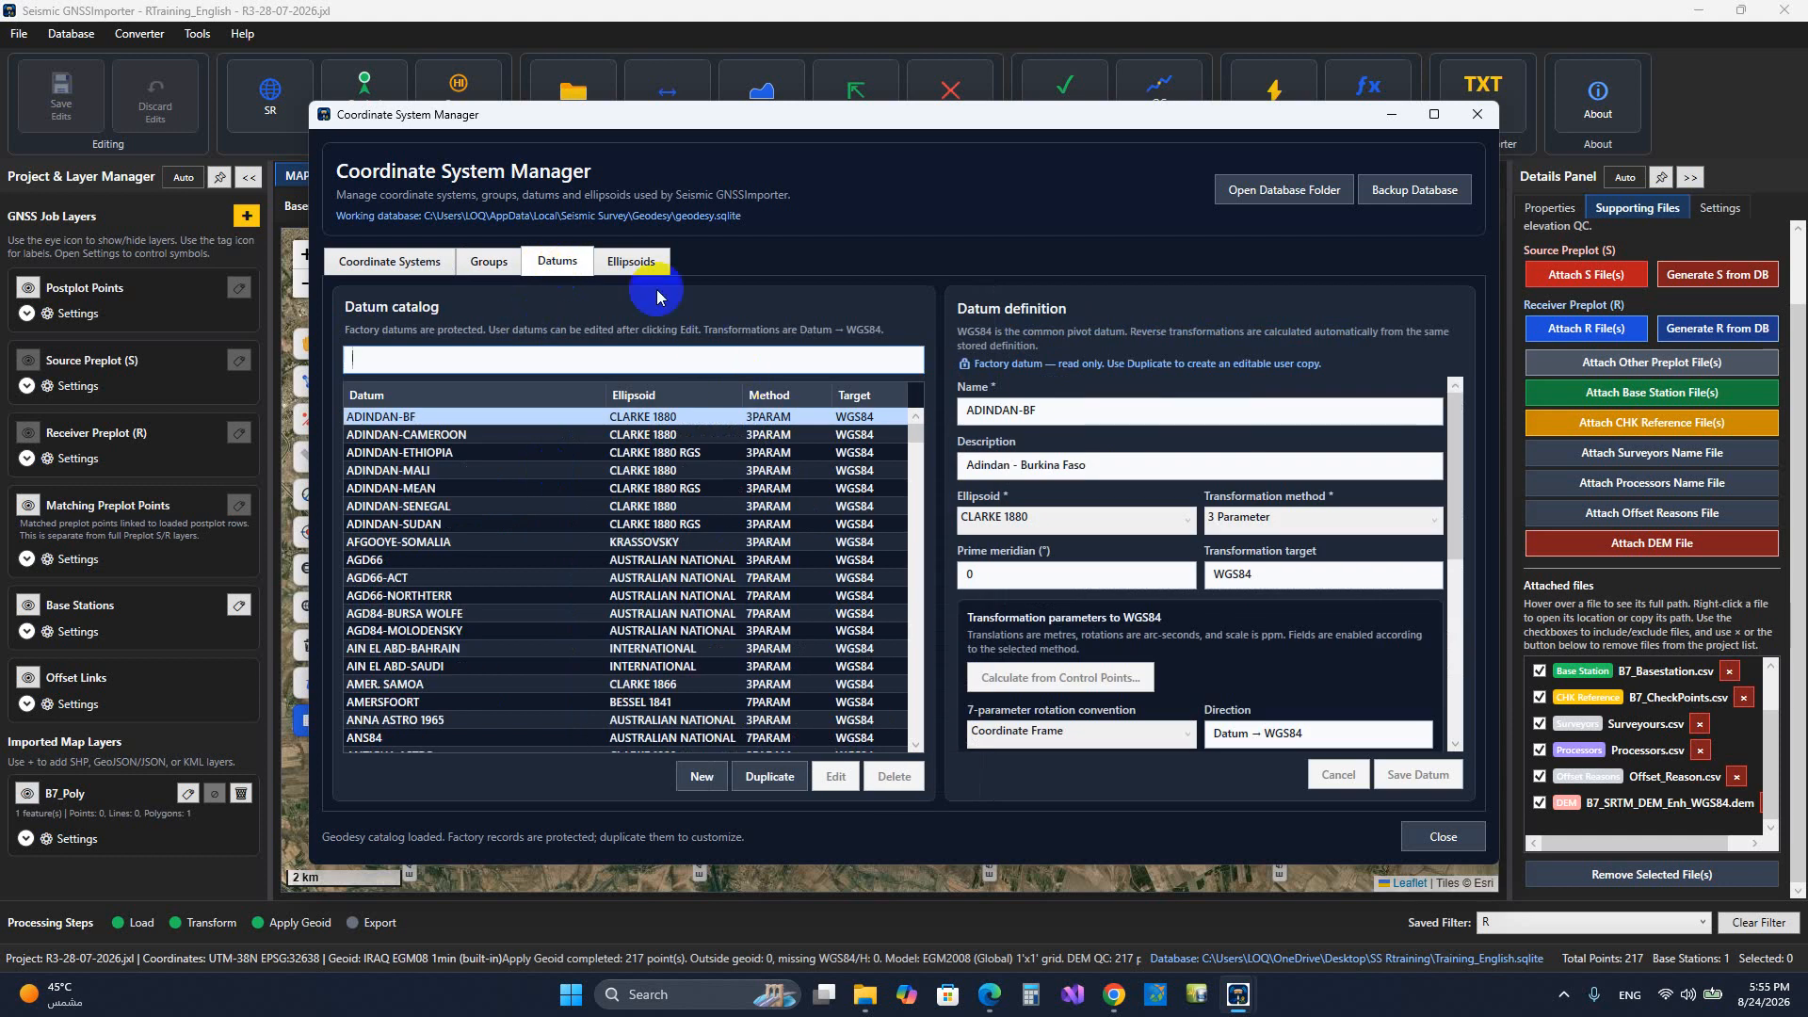
click(633, 262)
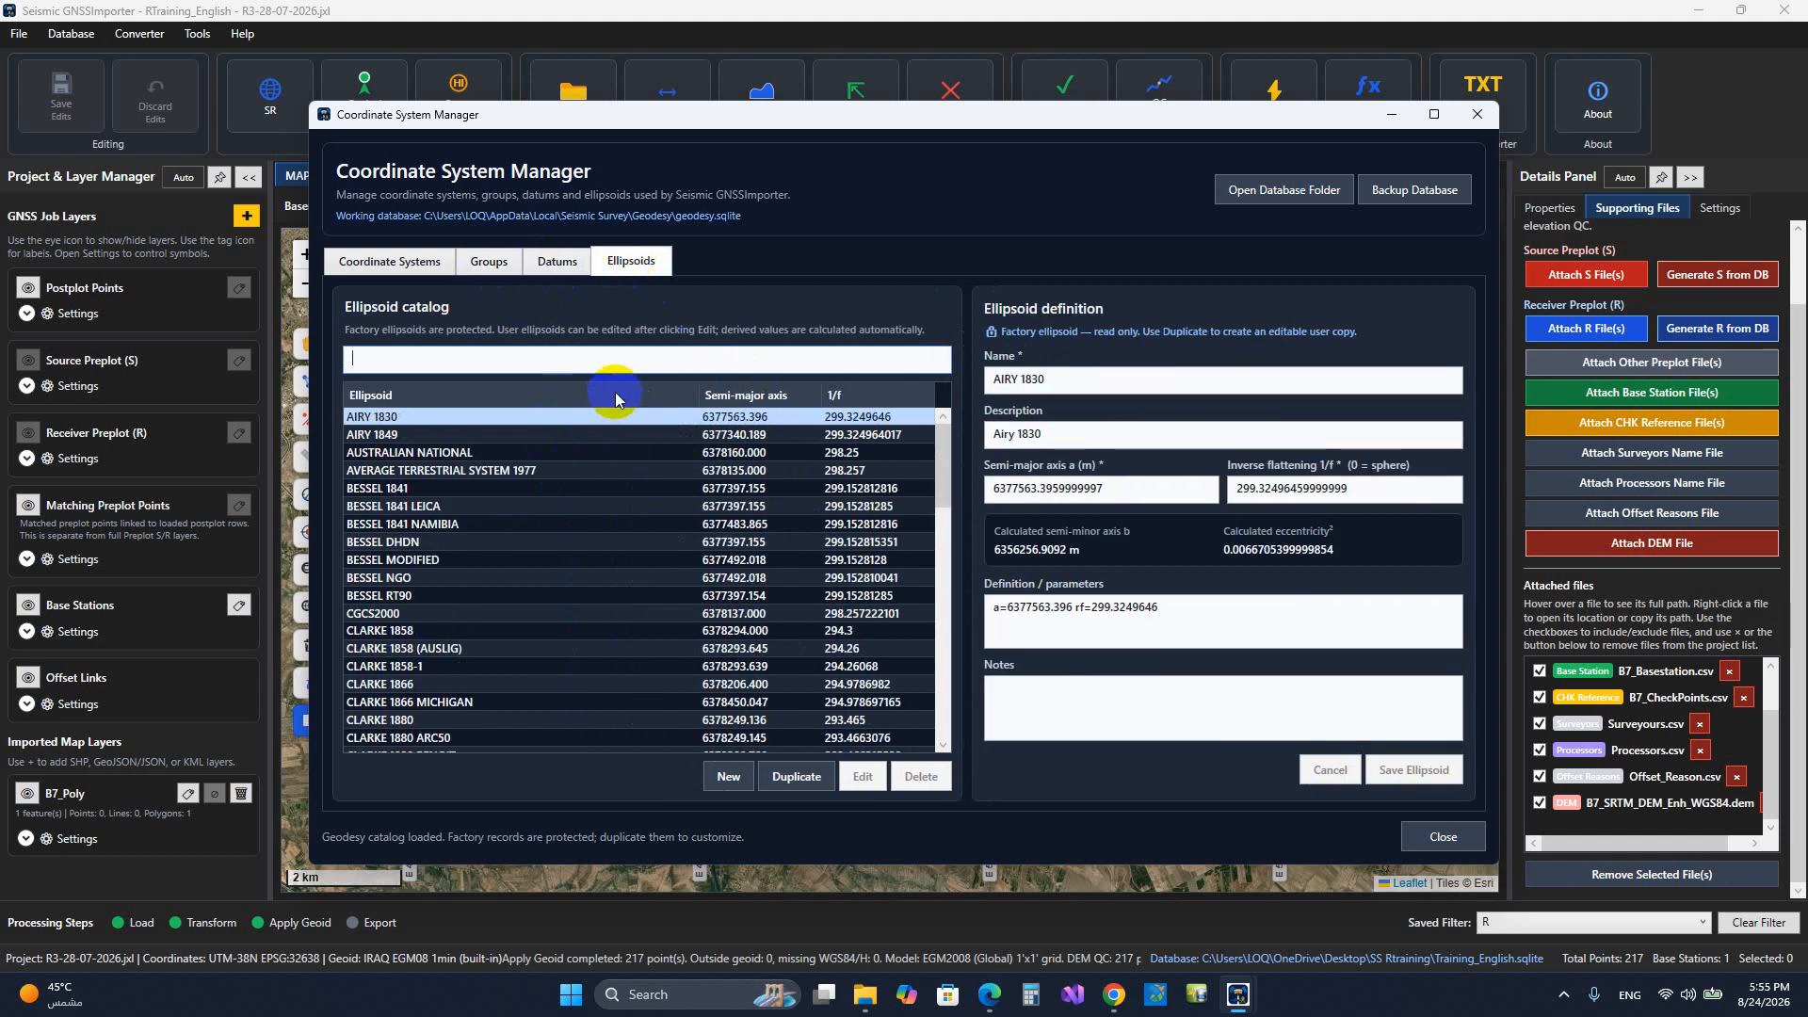
click(390, 261)
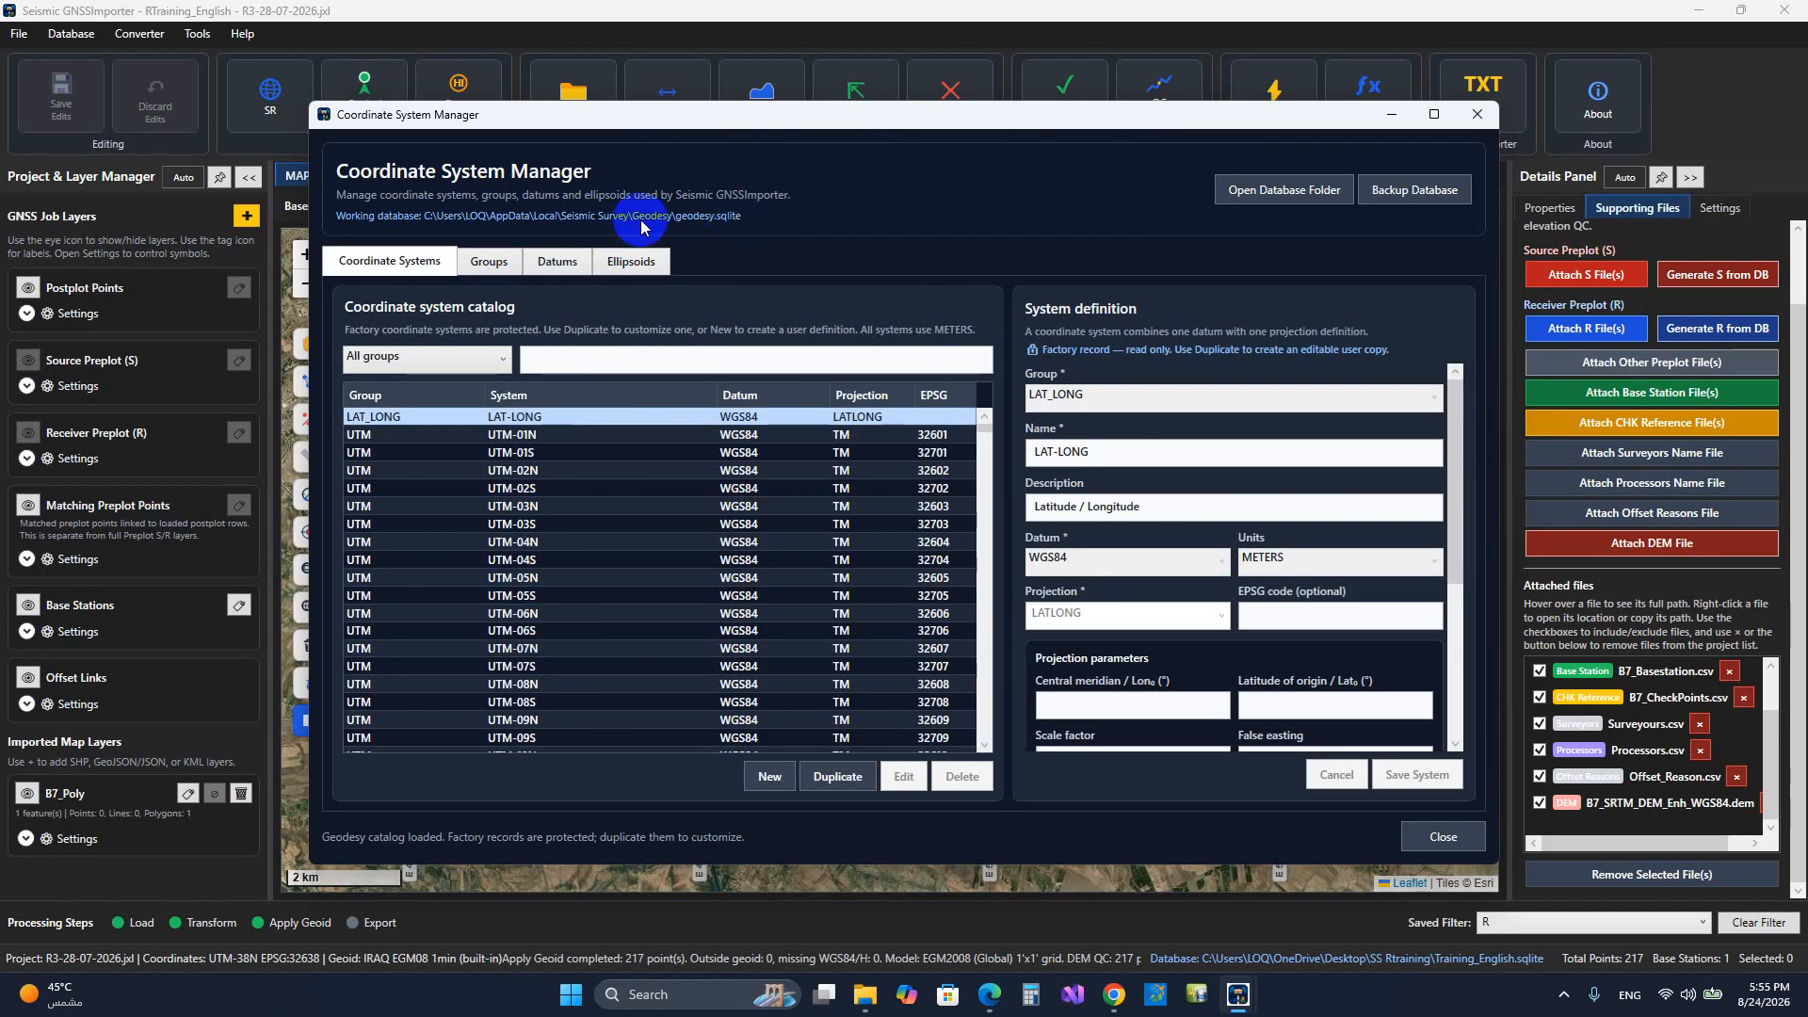
click(1476, 114)
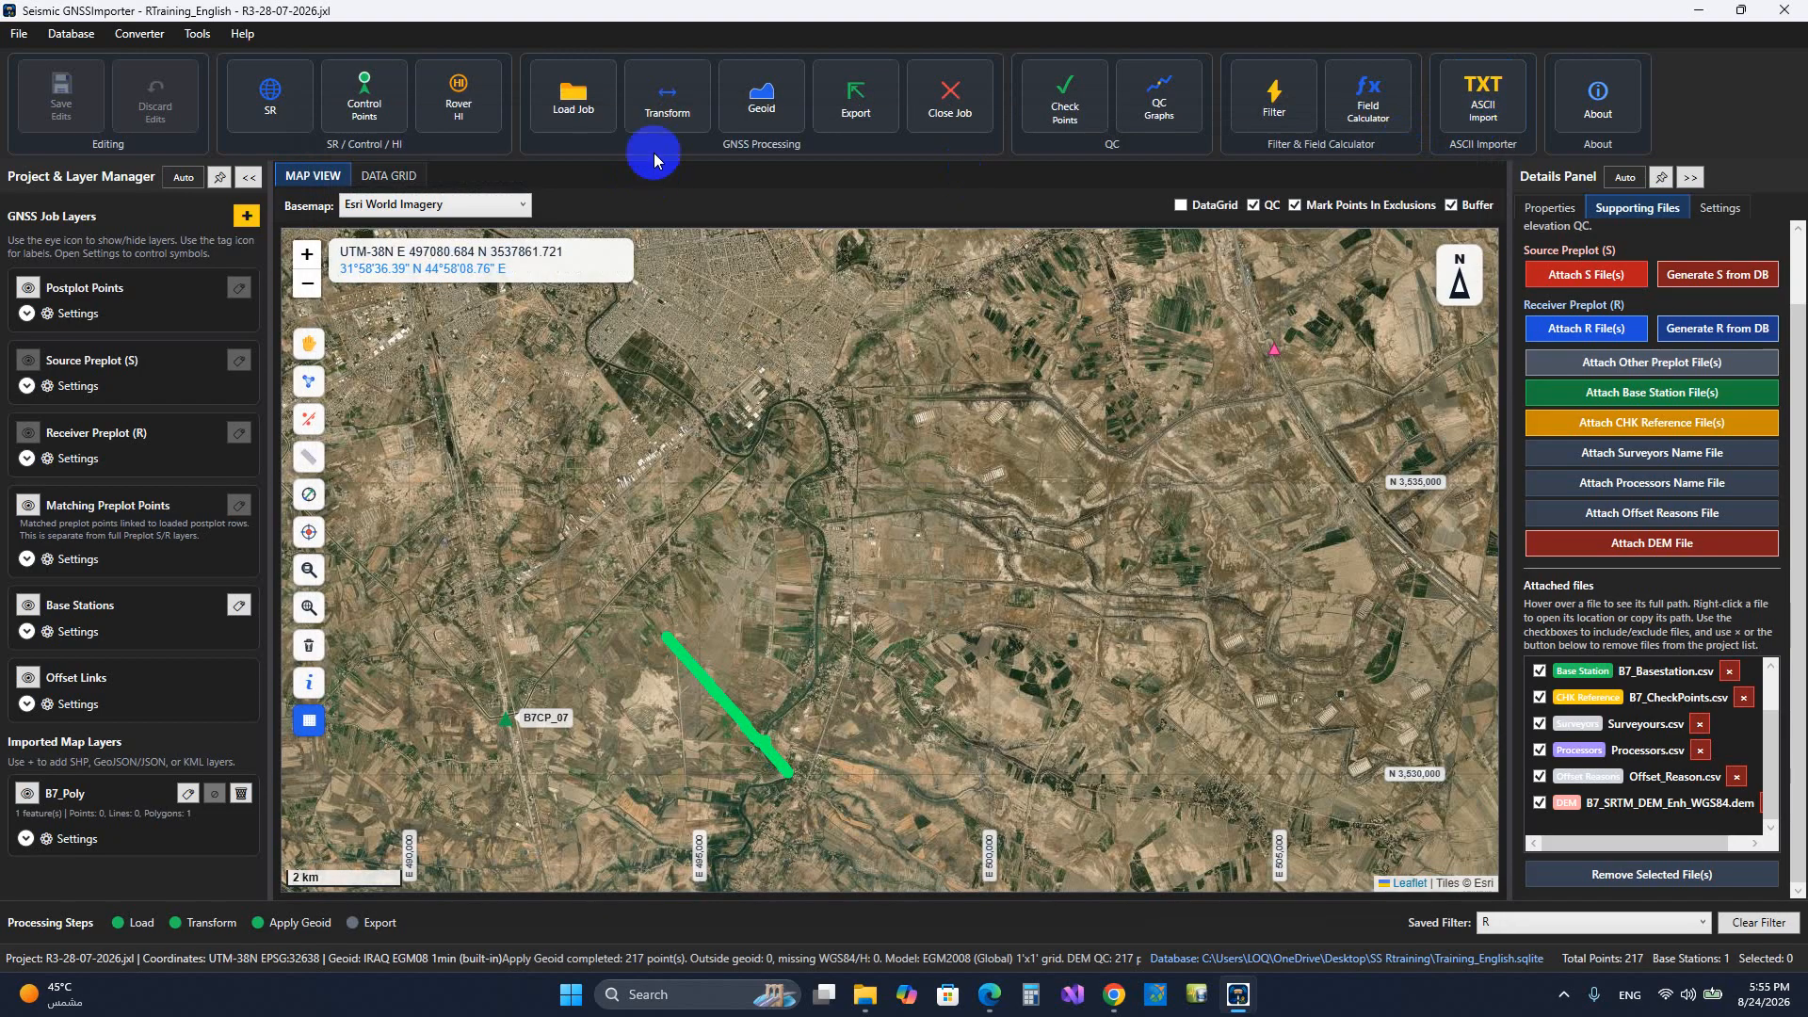
Step: Open the Geodetic Converter and set the input coordinate system to group UTM, system UTM-38N
click(139, 33)
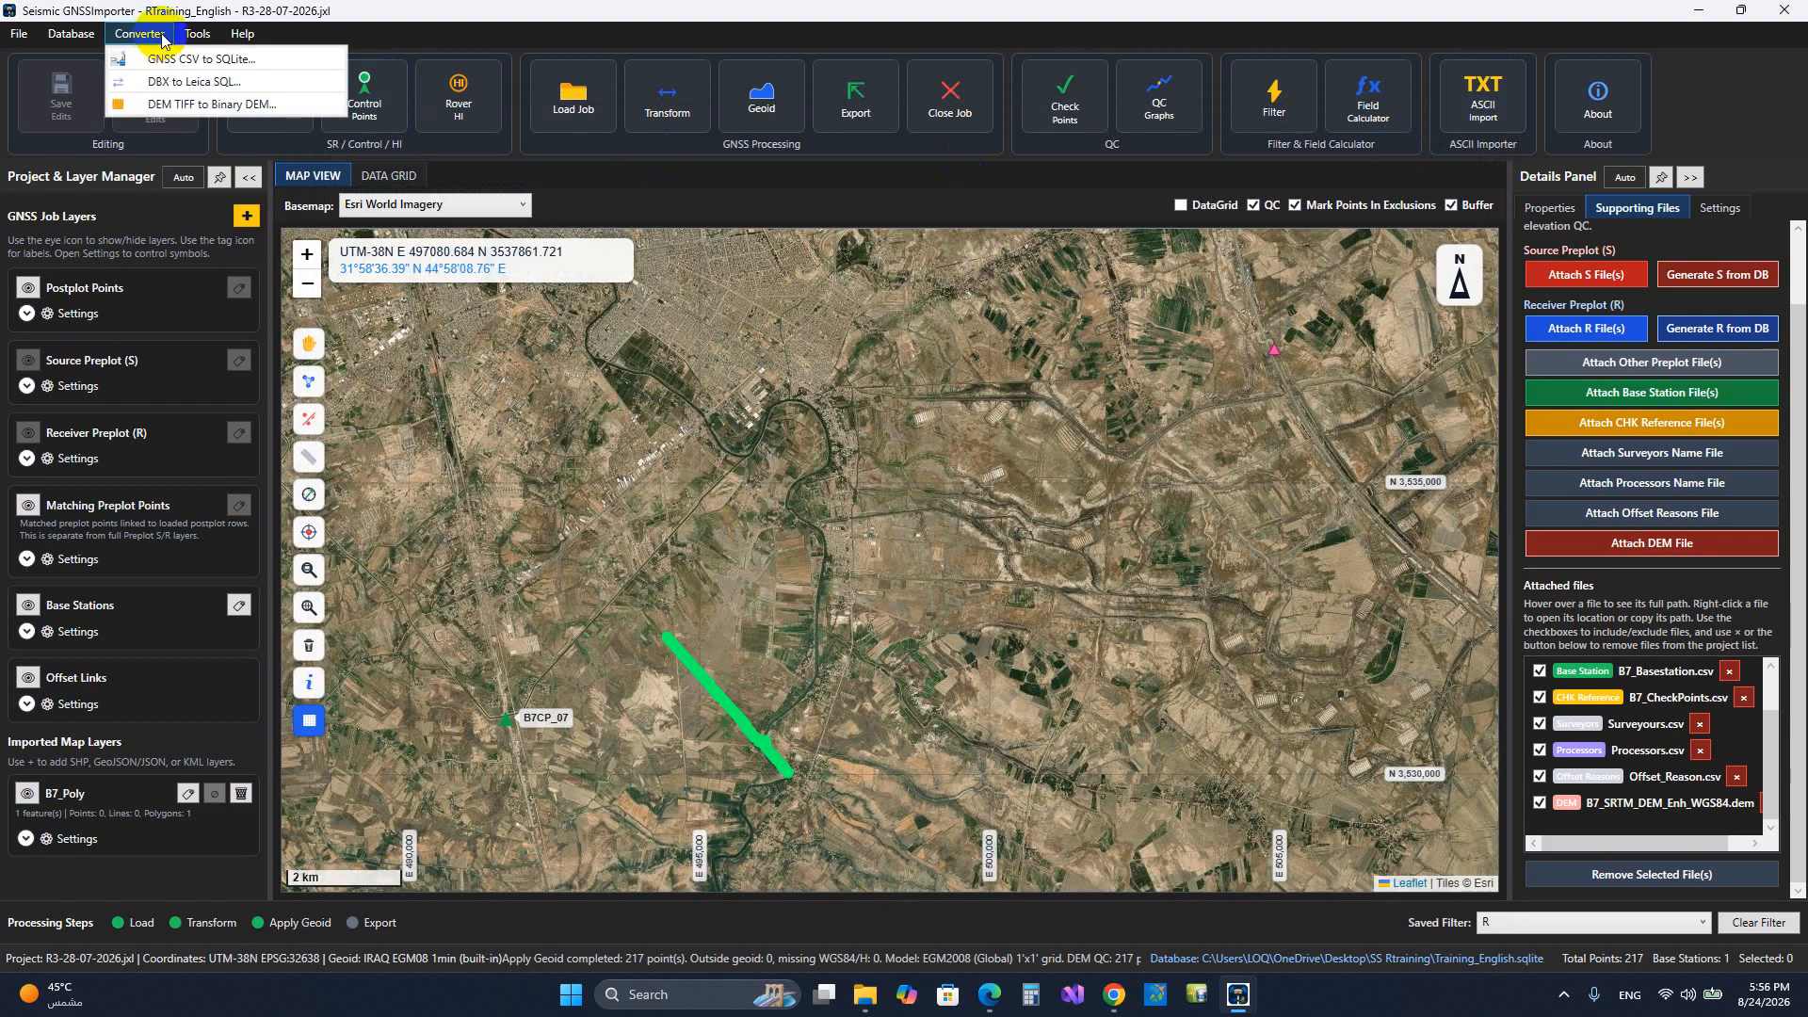
mouse_move(203, 38)
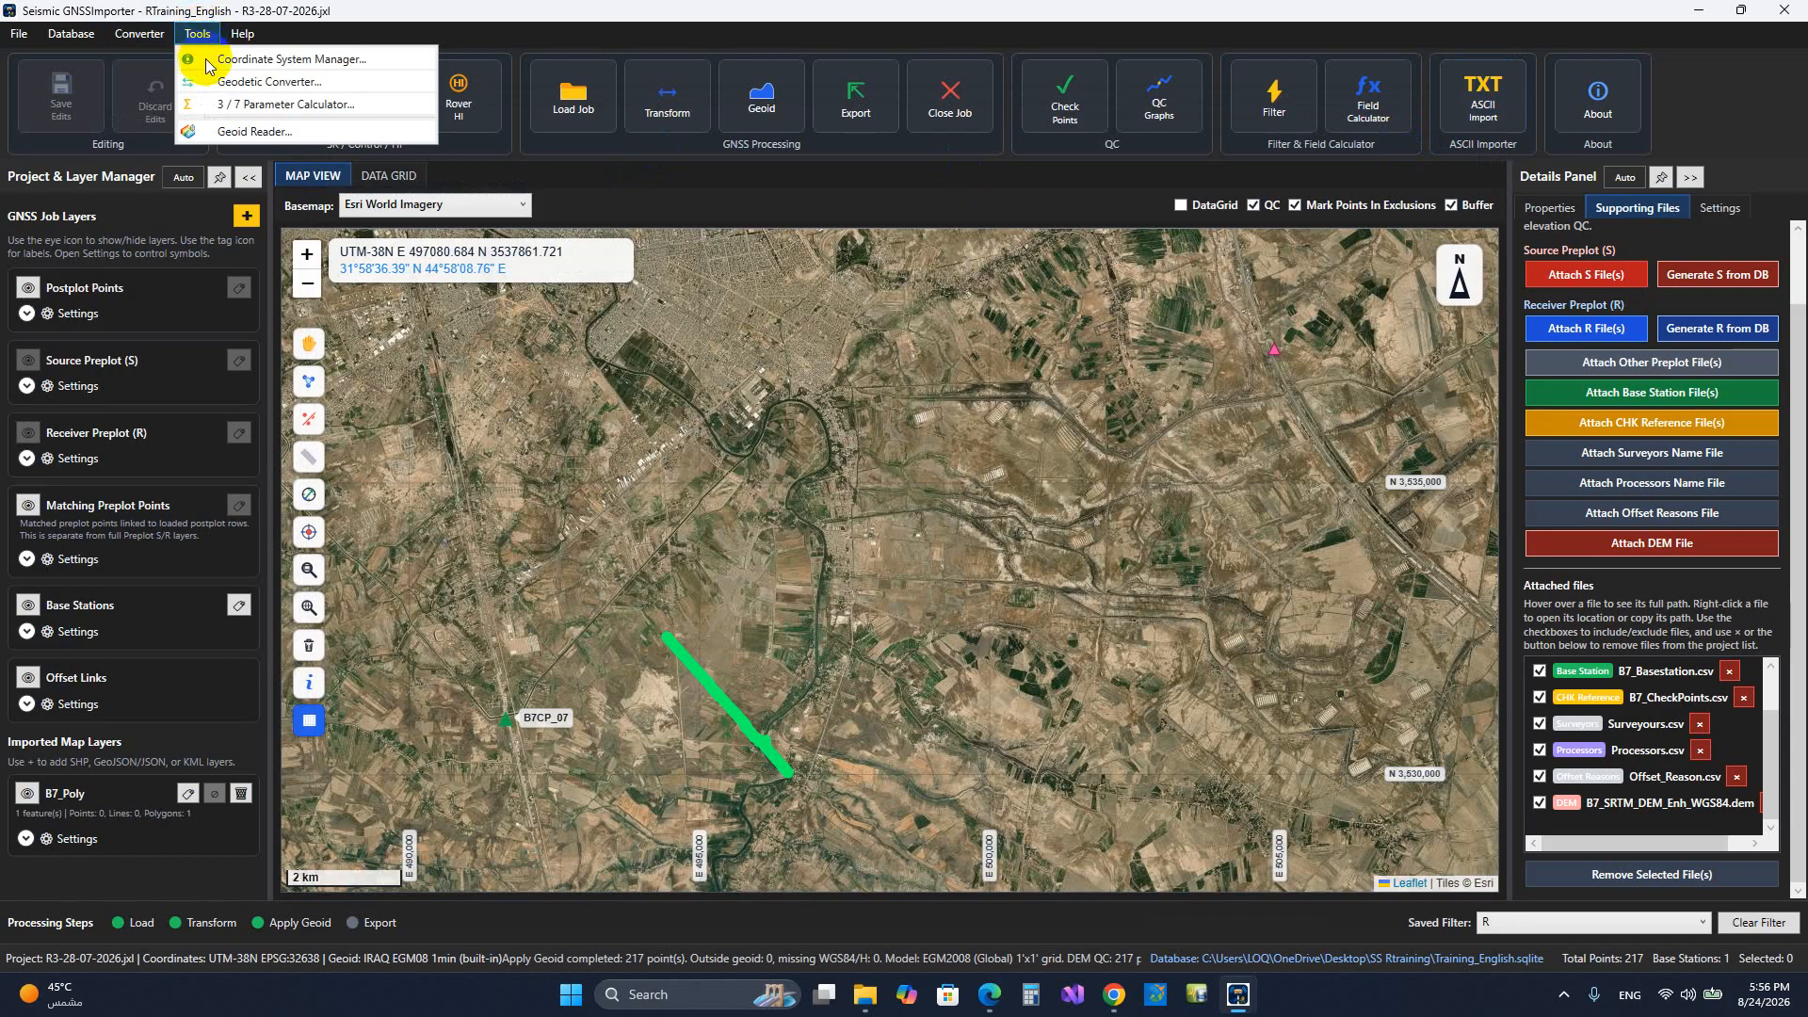
click(253, 82)
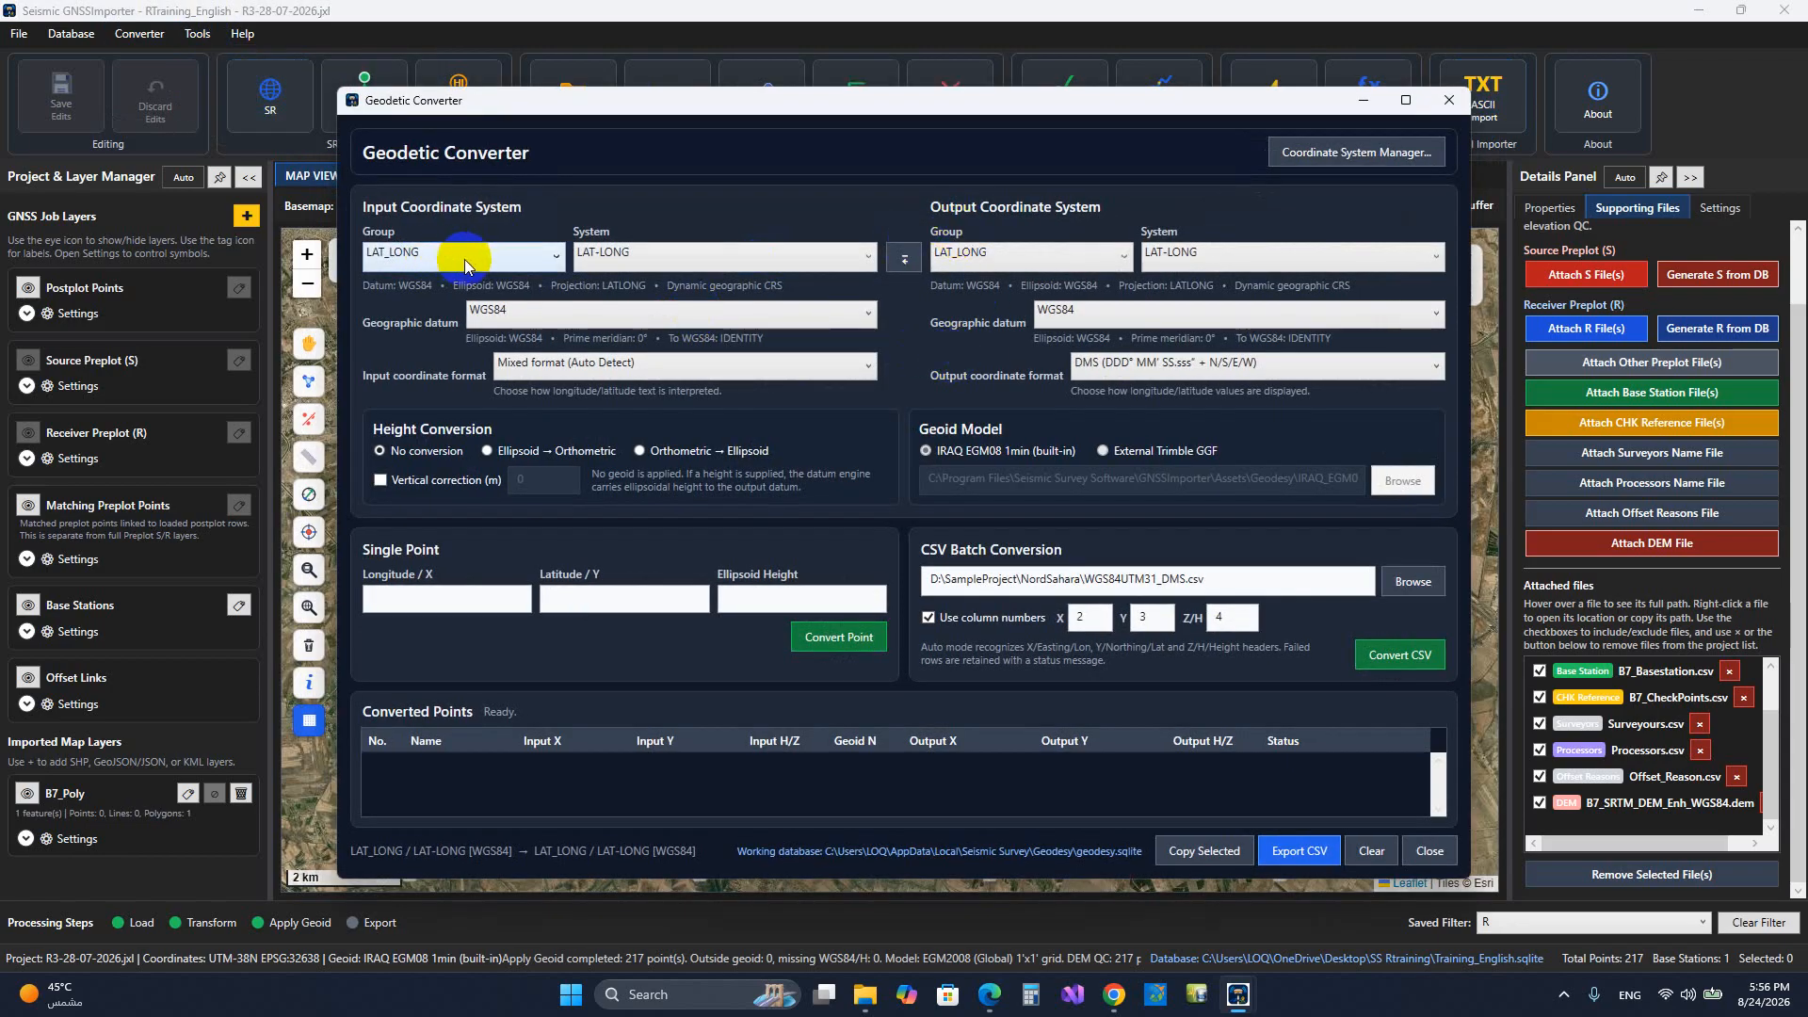
click(473, 267)
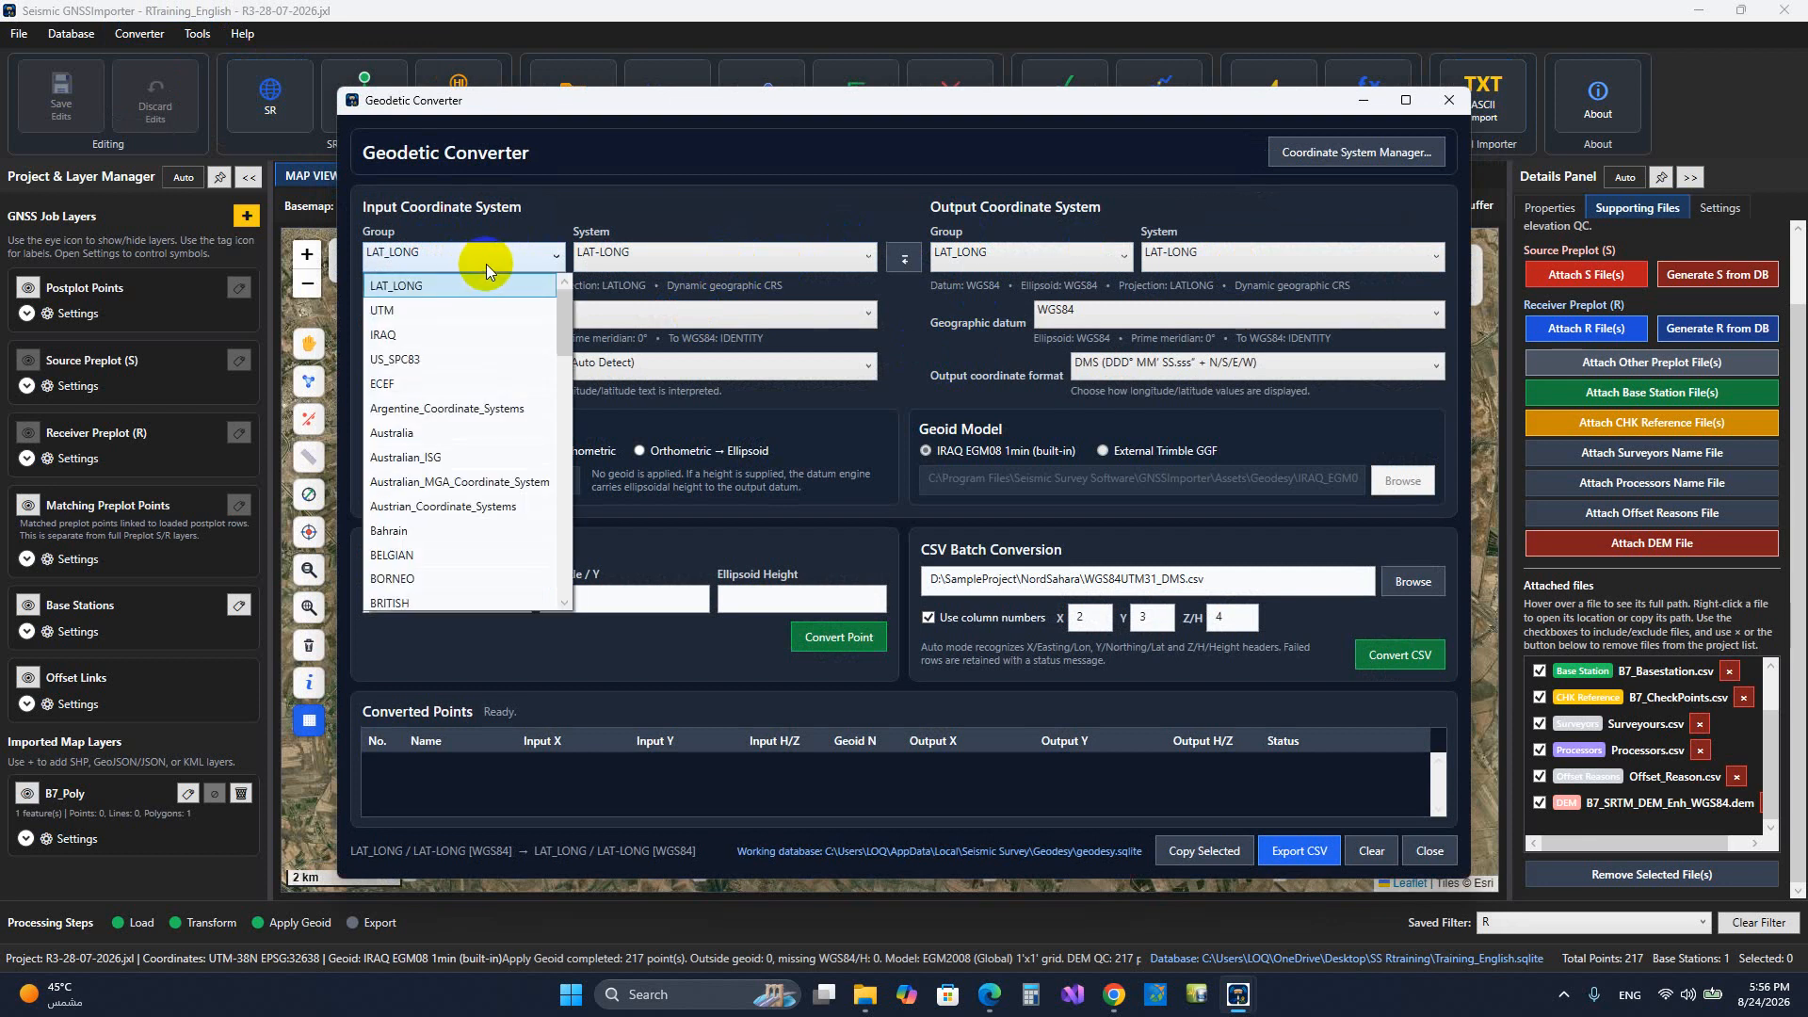
click(465, 307)
click(665, 256)
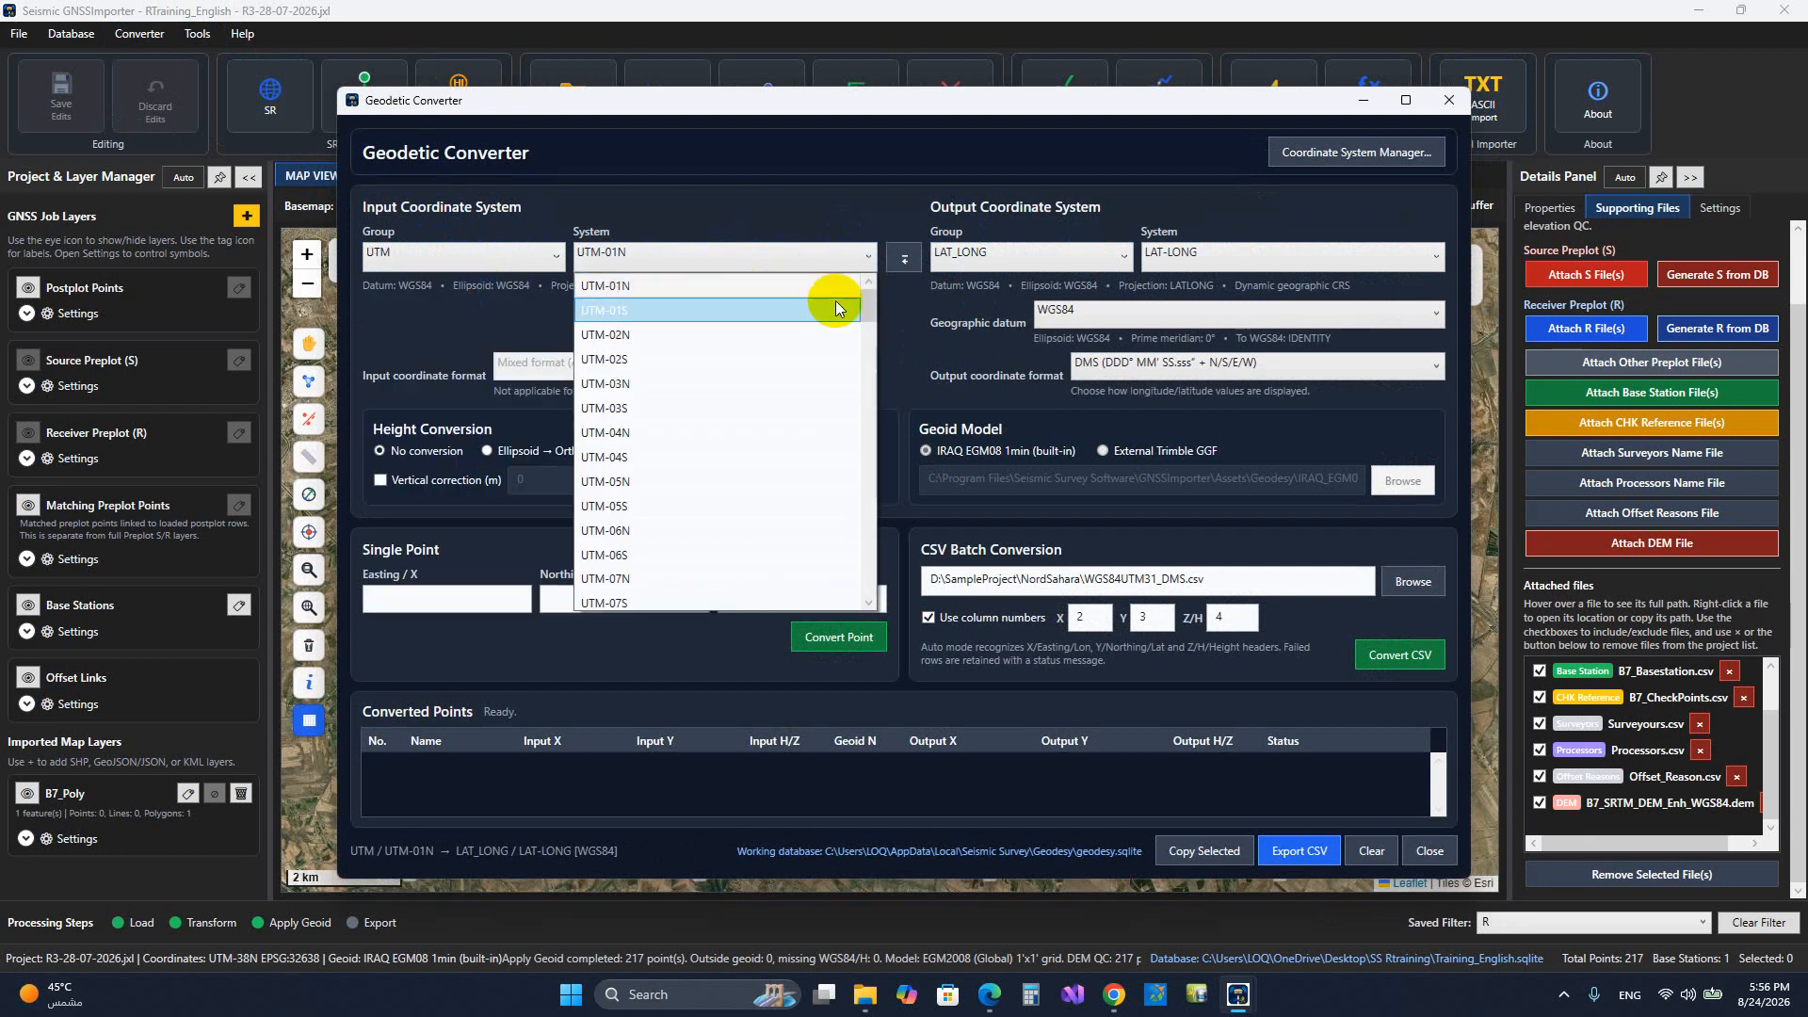
drag(868, 303, 875, 457)
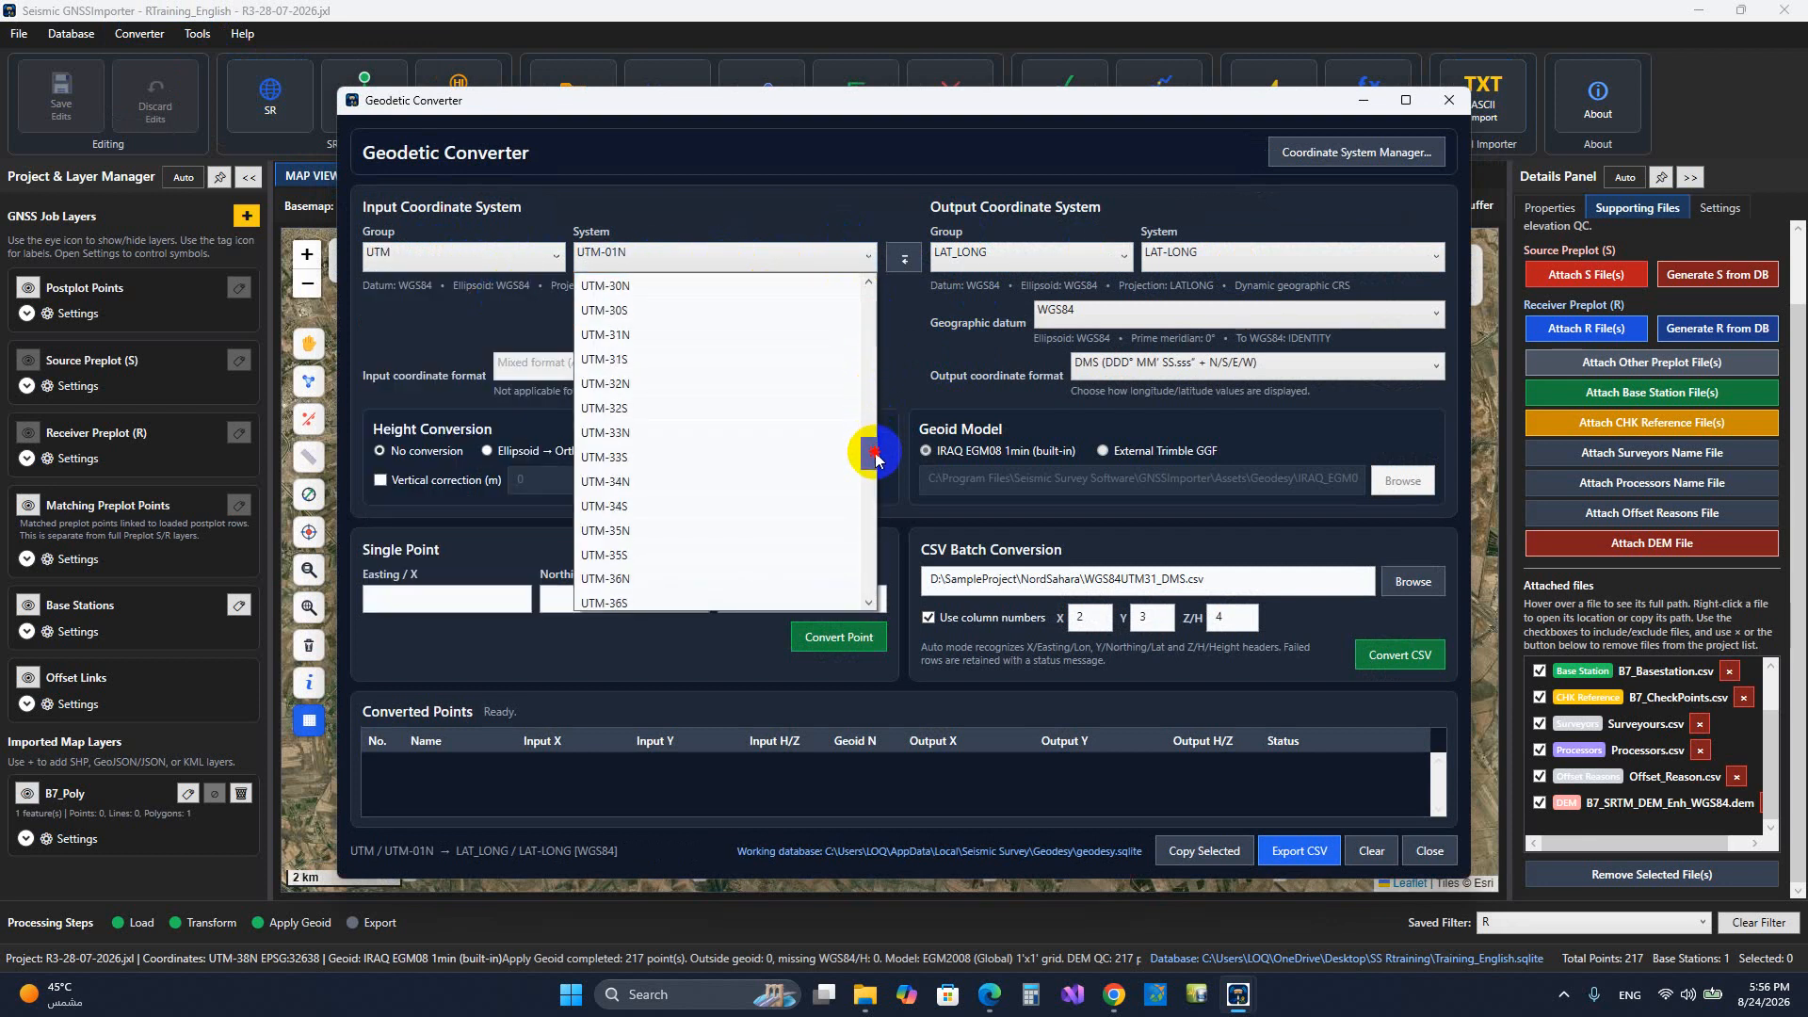
click(709, 530)
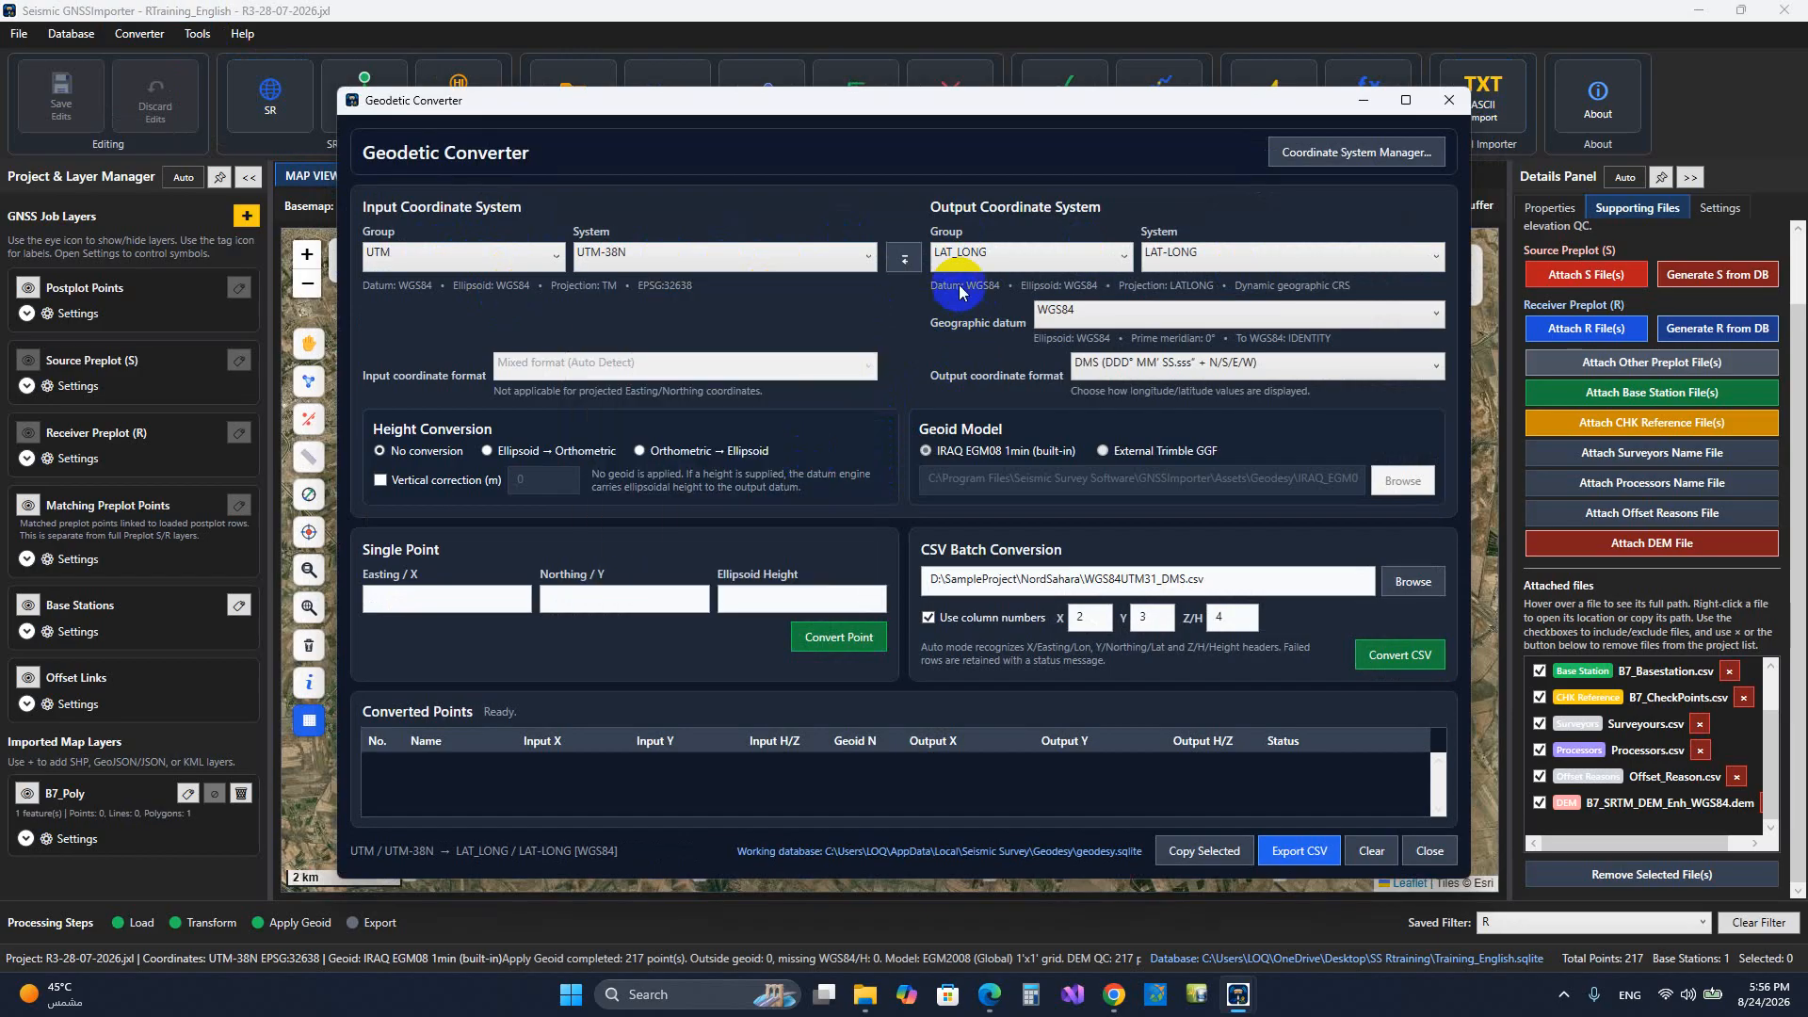
Step: Check the group, geographic datum and coordinate format choices offered for the converter's output coordinate system
click(998, 256)
click(1124, 256)
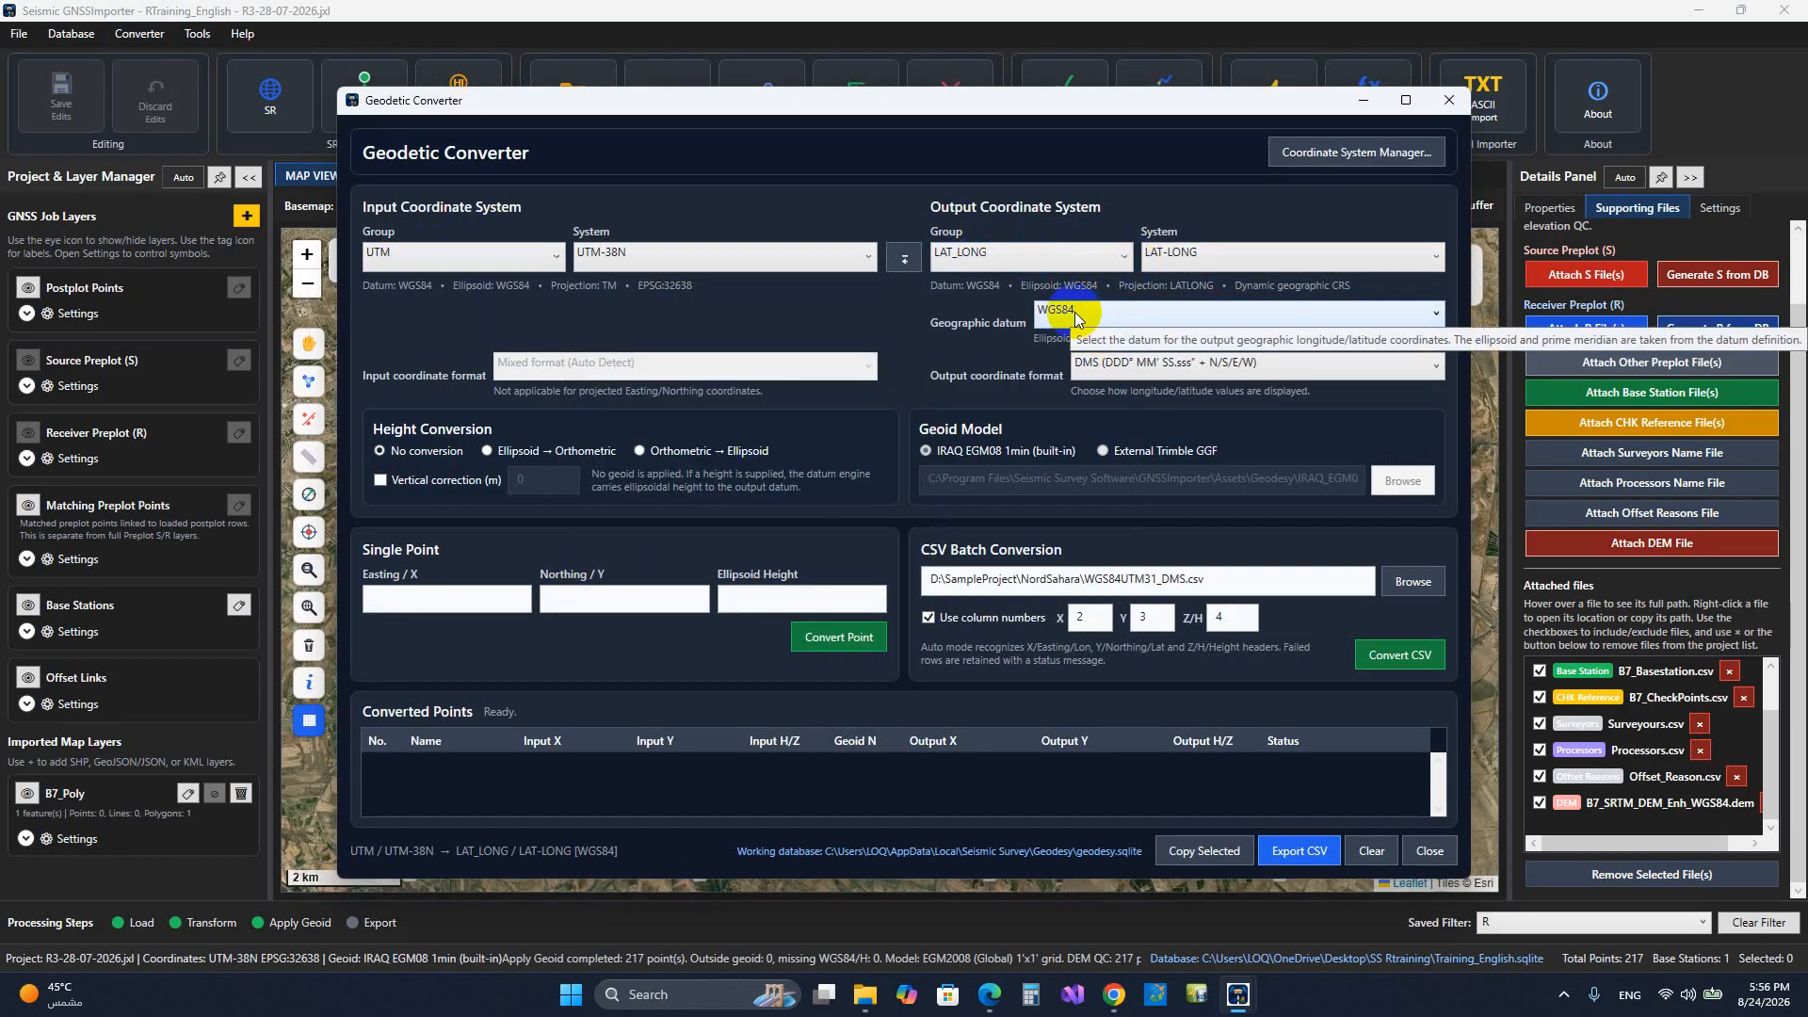
click(1100, 313)
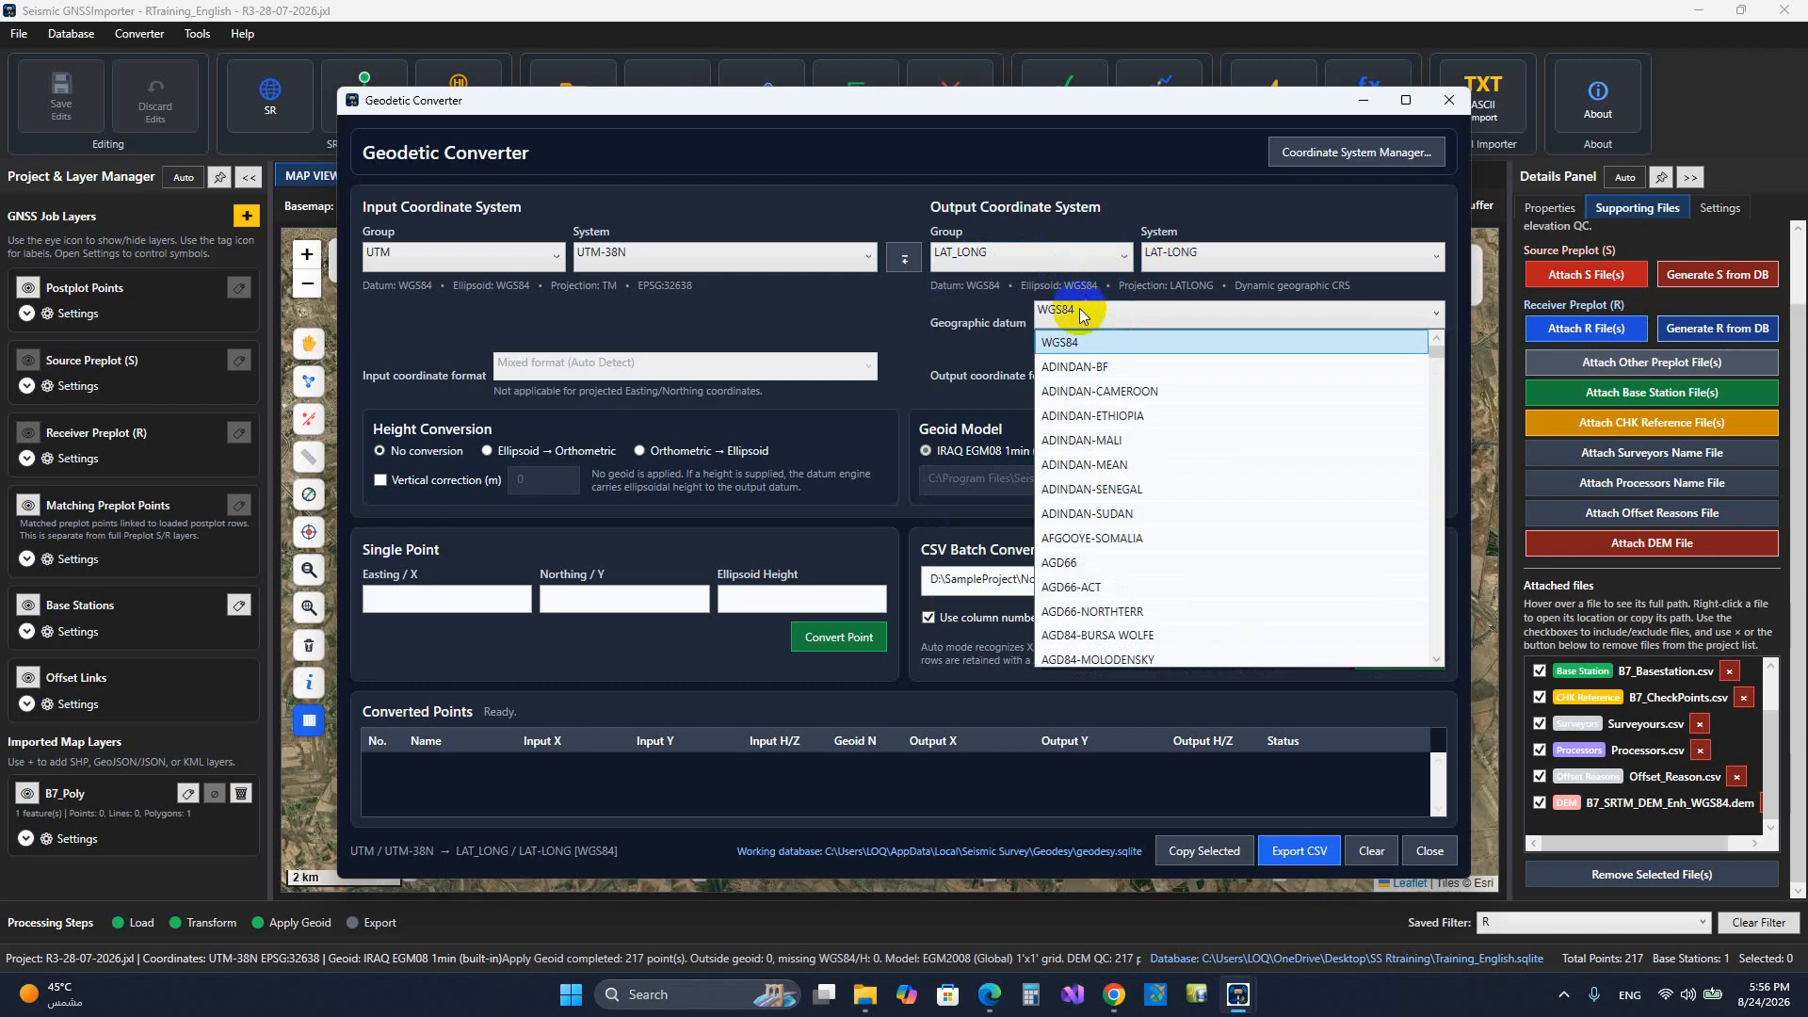
click(1064, 299)
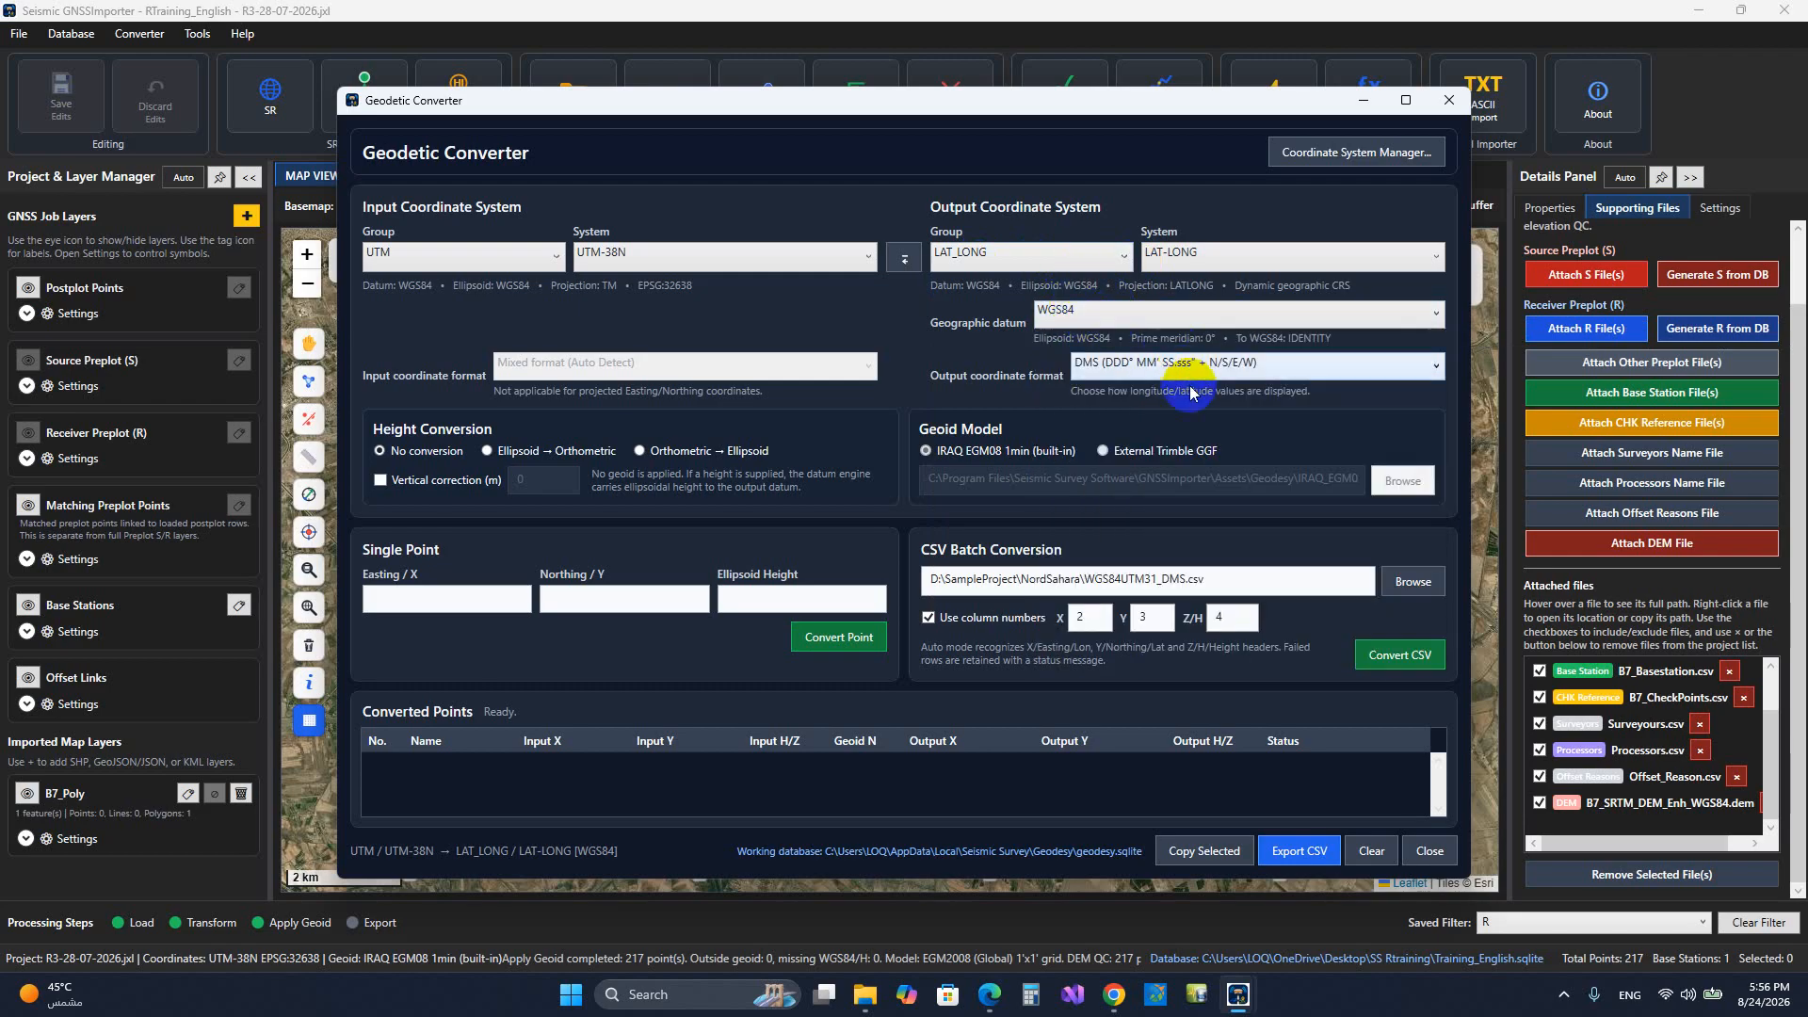
click(1112, 366)
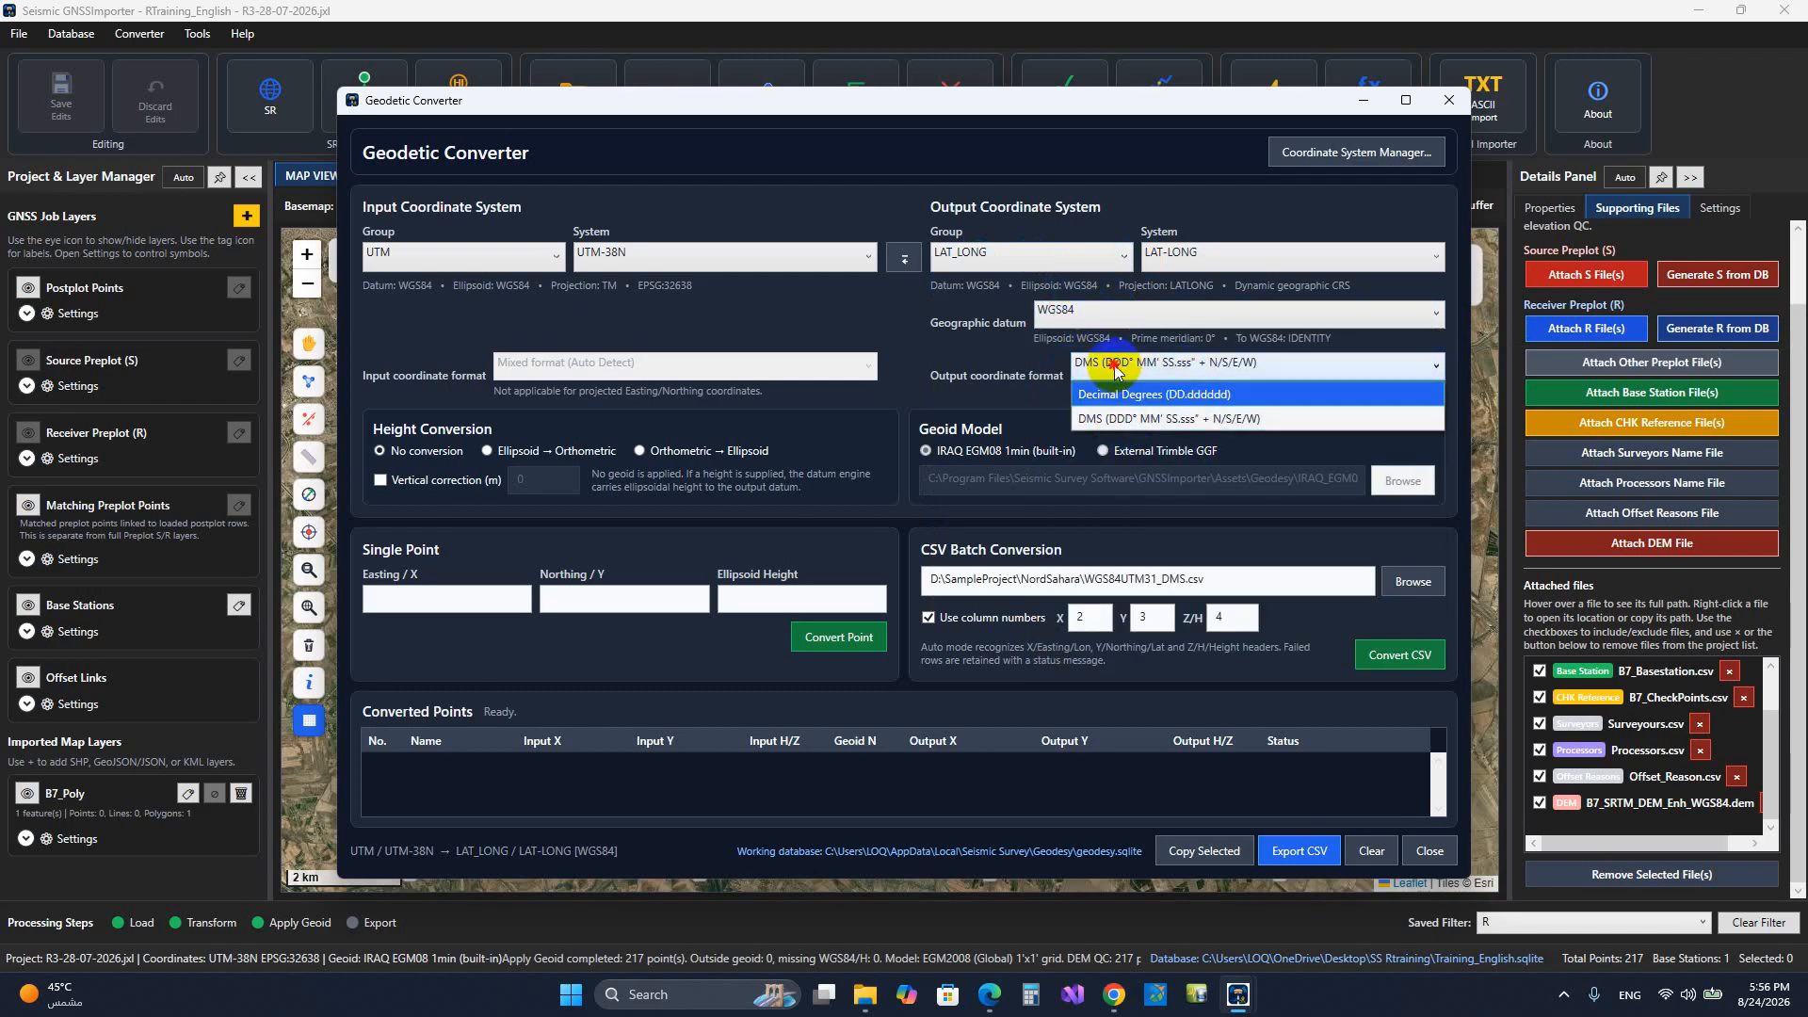
click(970, 376)
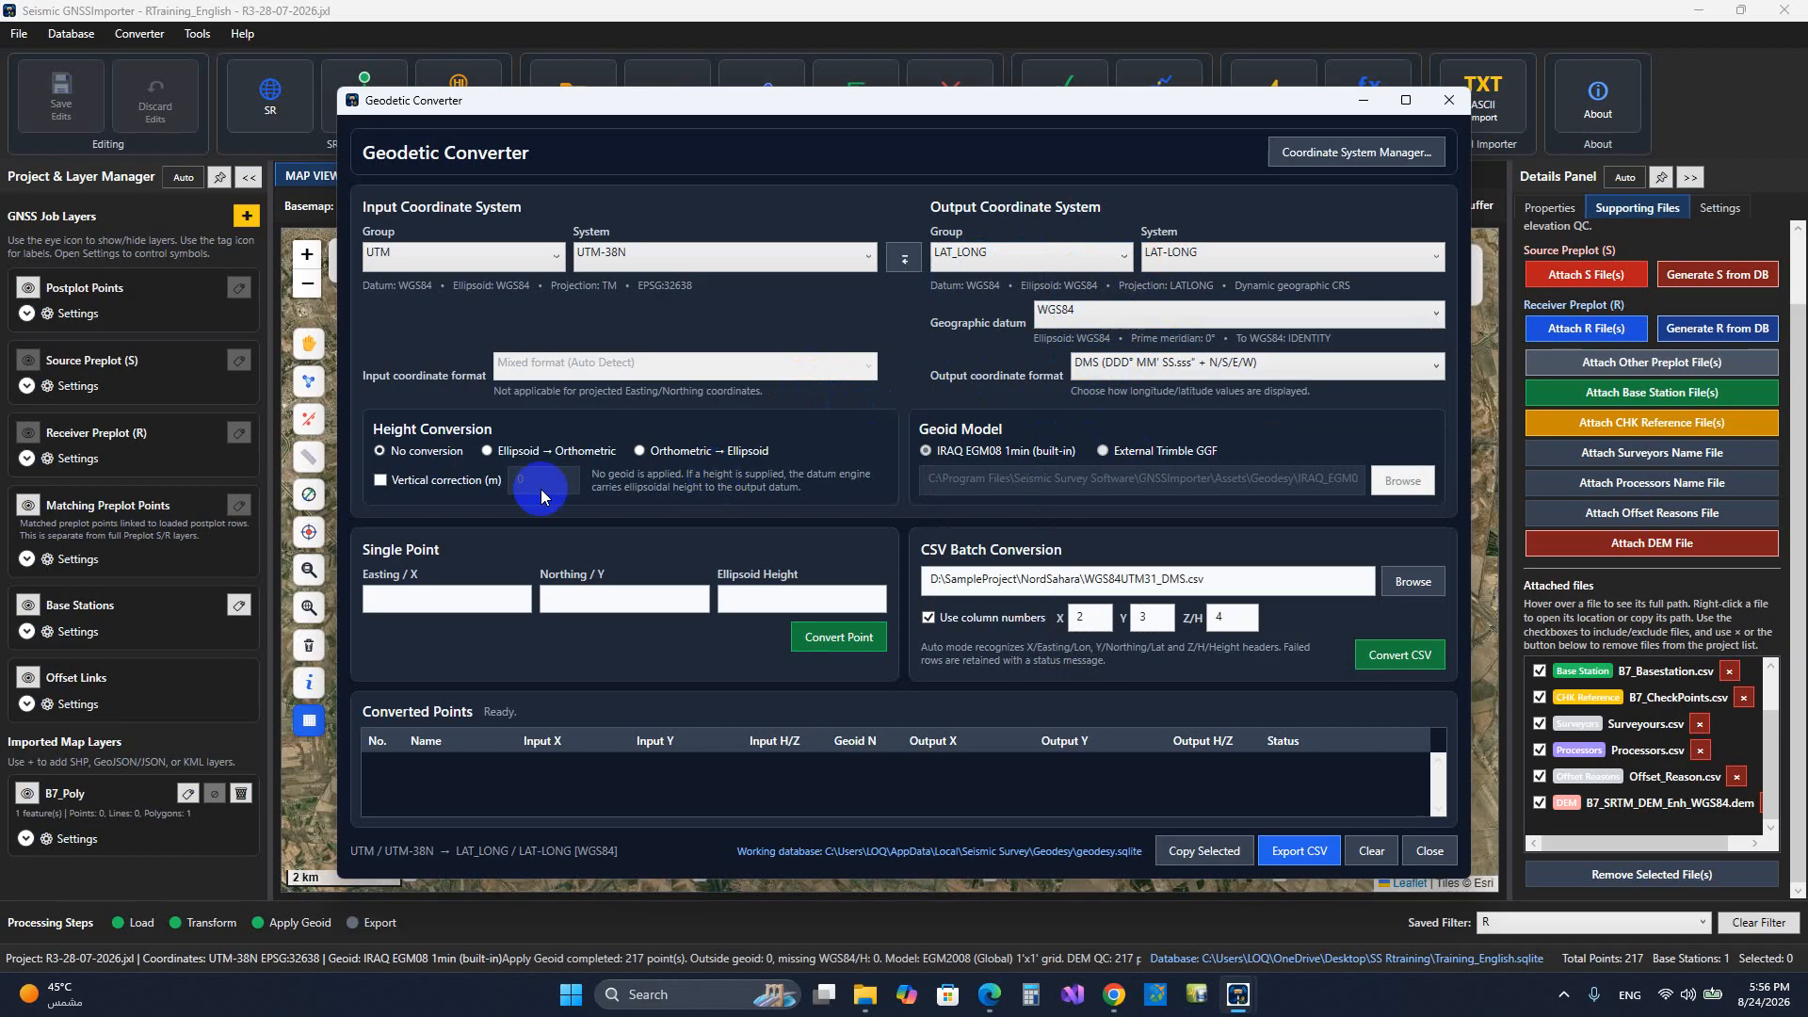
Step: Set the height conversion to Orthometric → Ellipsoid and check the file path of the built-in IRAQ EGM08 1min geoid model
click(489, 457)
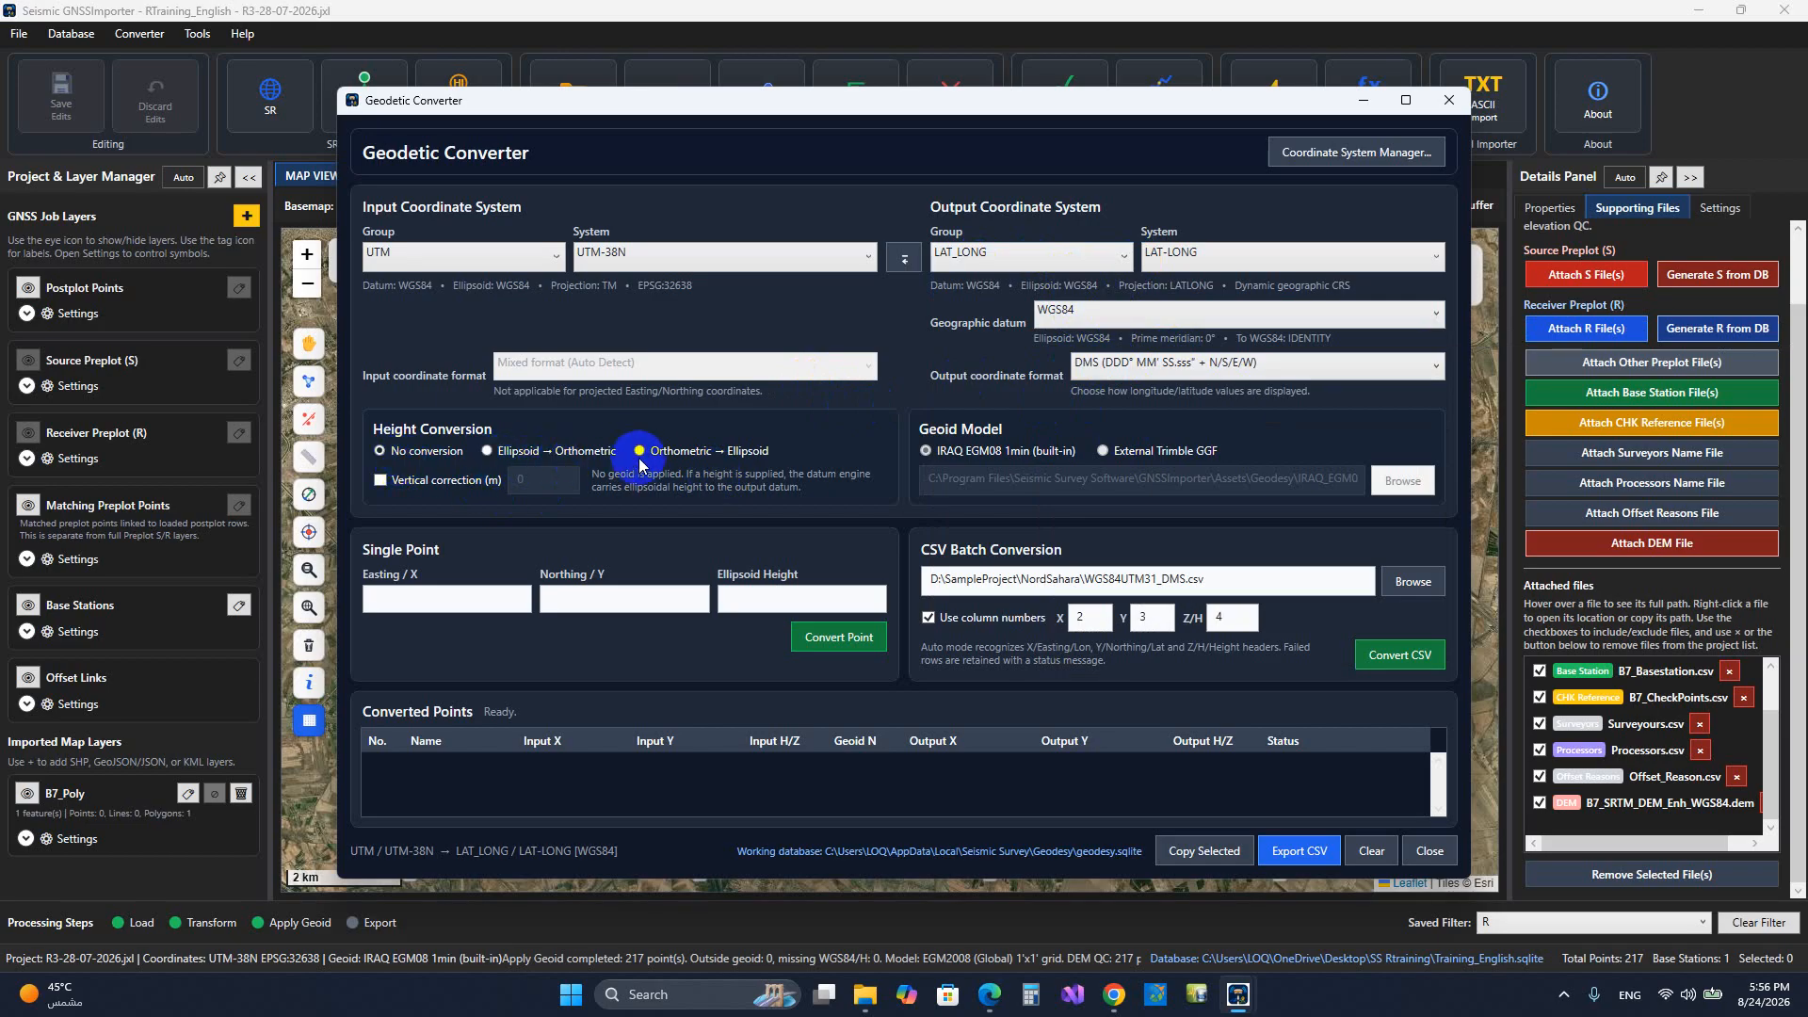
click(674, 456)
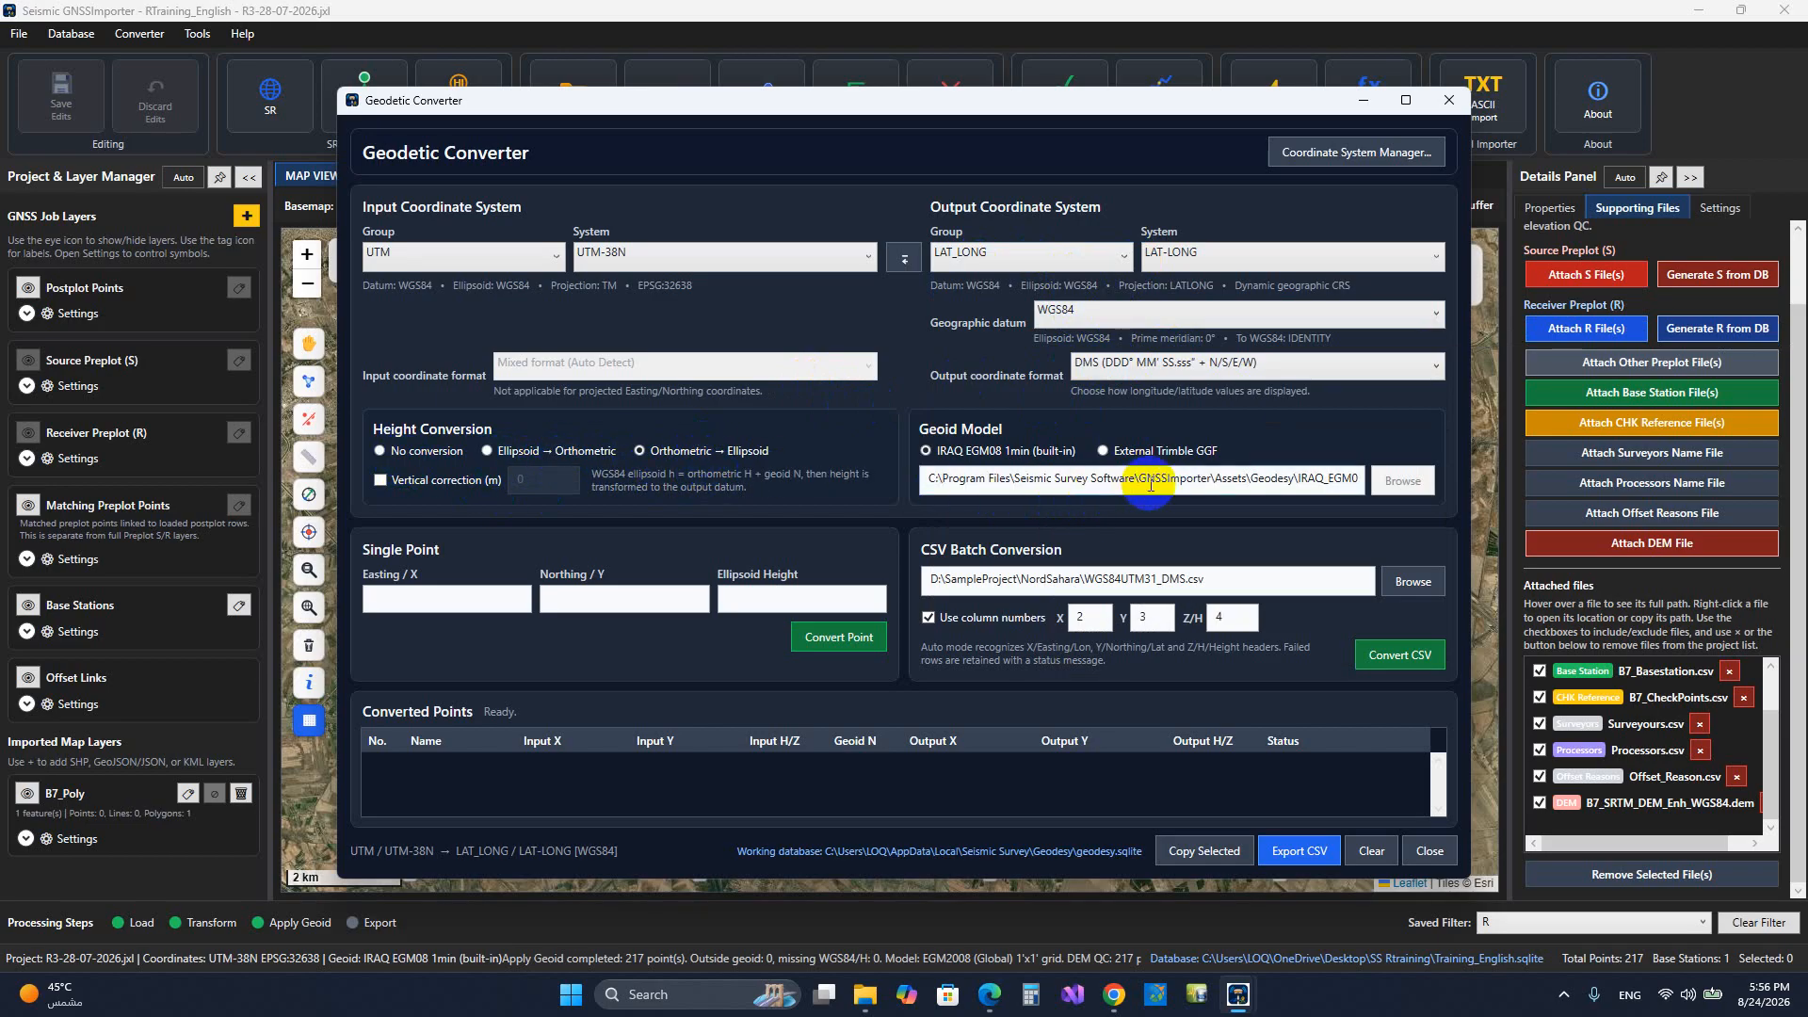
drag(1150, 478, 1331, 488)
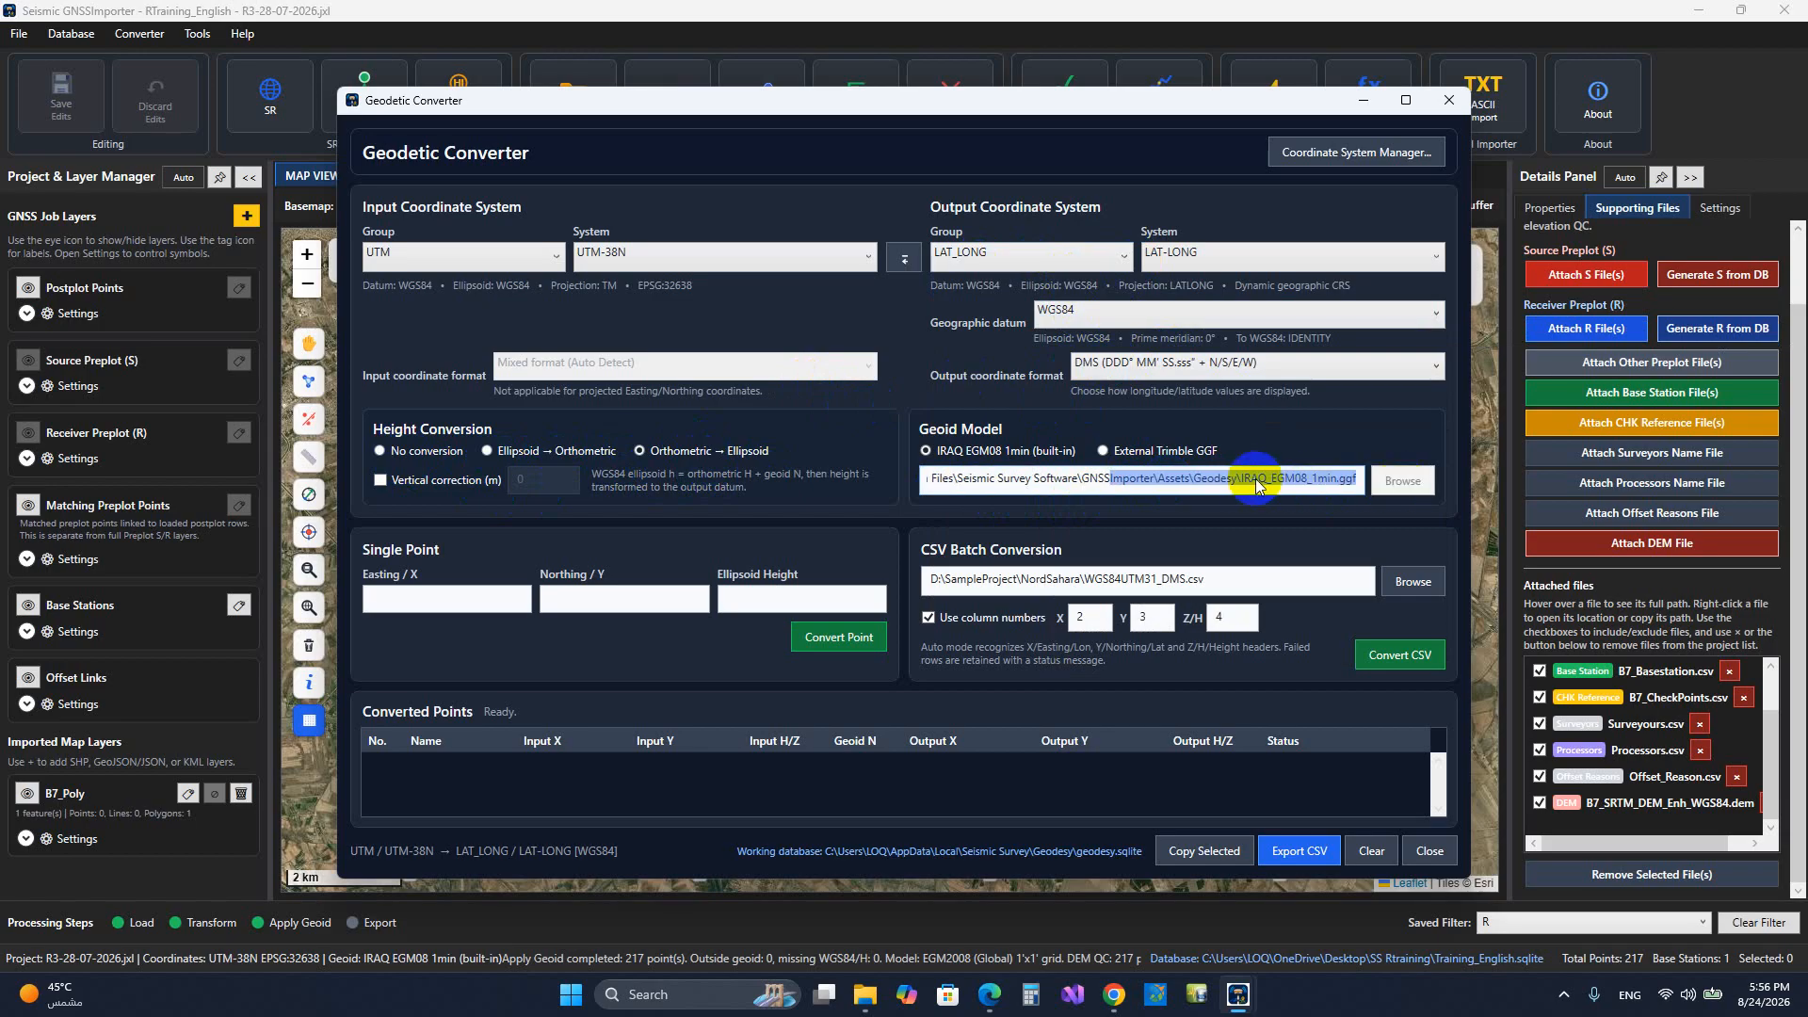
click(1181, 451)
click(1064, 452)
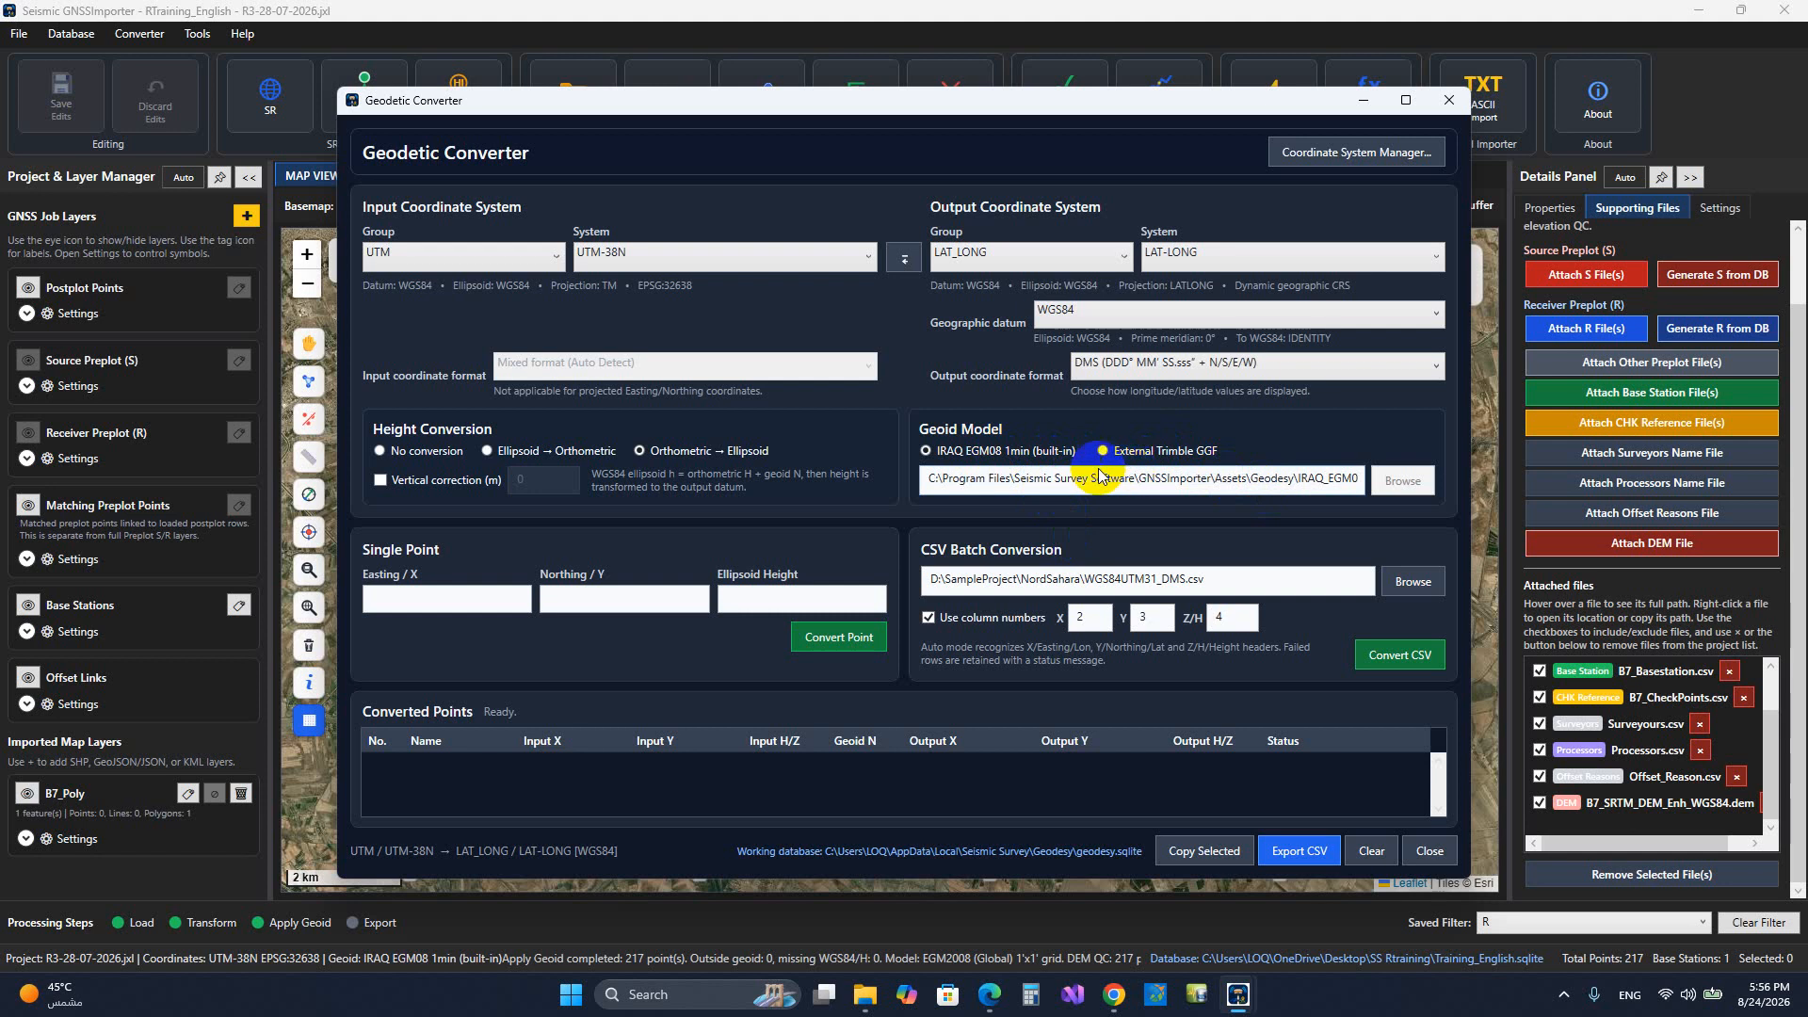
Step: Convert a single point with easting 450300, northing 3507000 and height 35
click(476, 596)
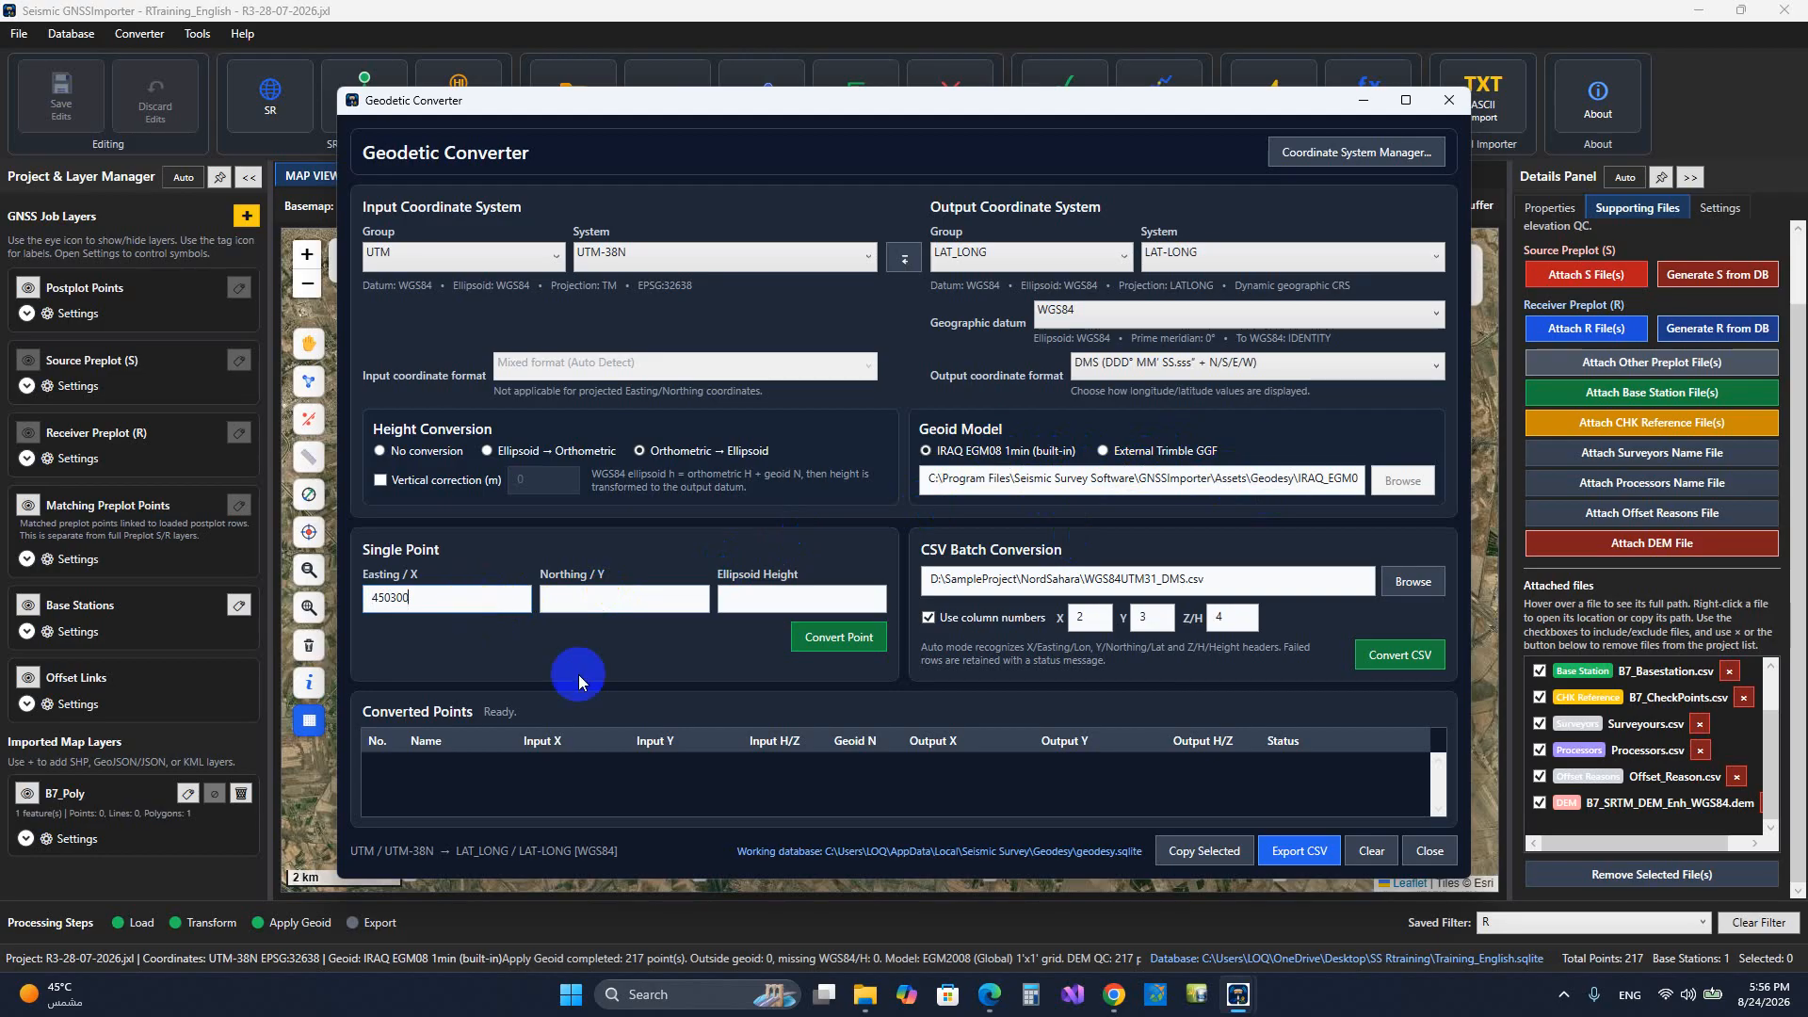
click(576, 601)
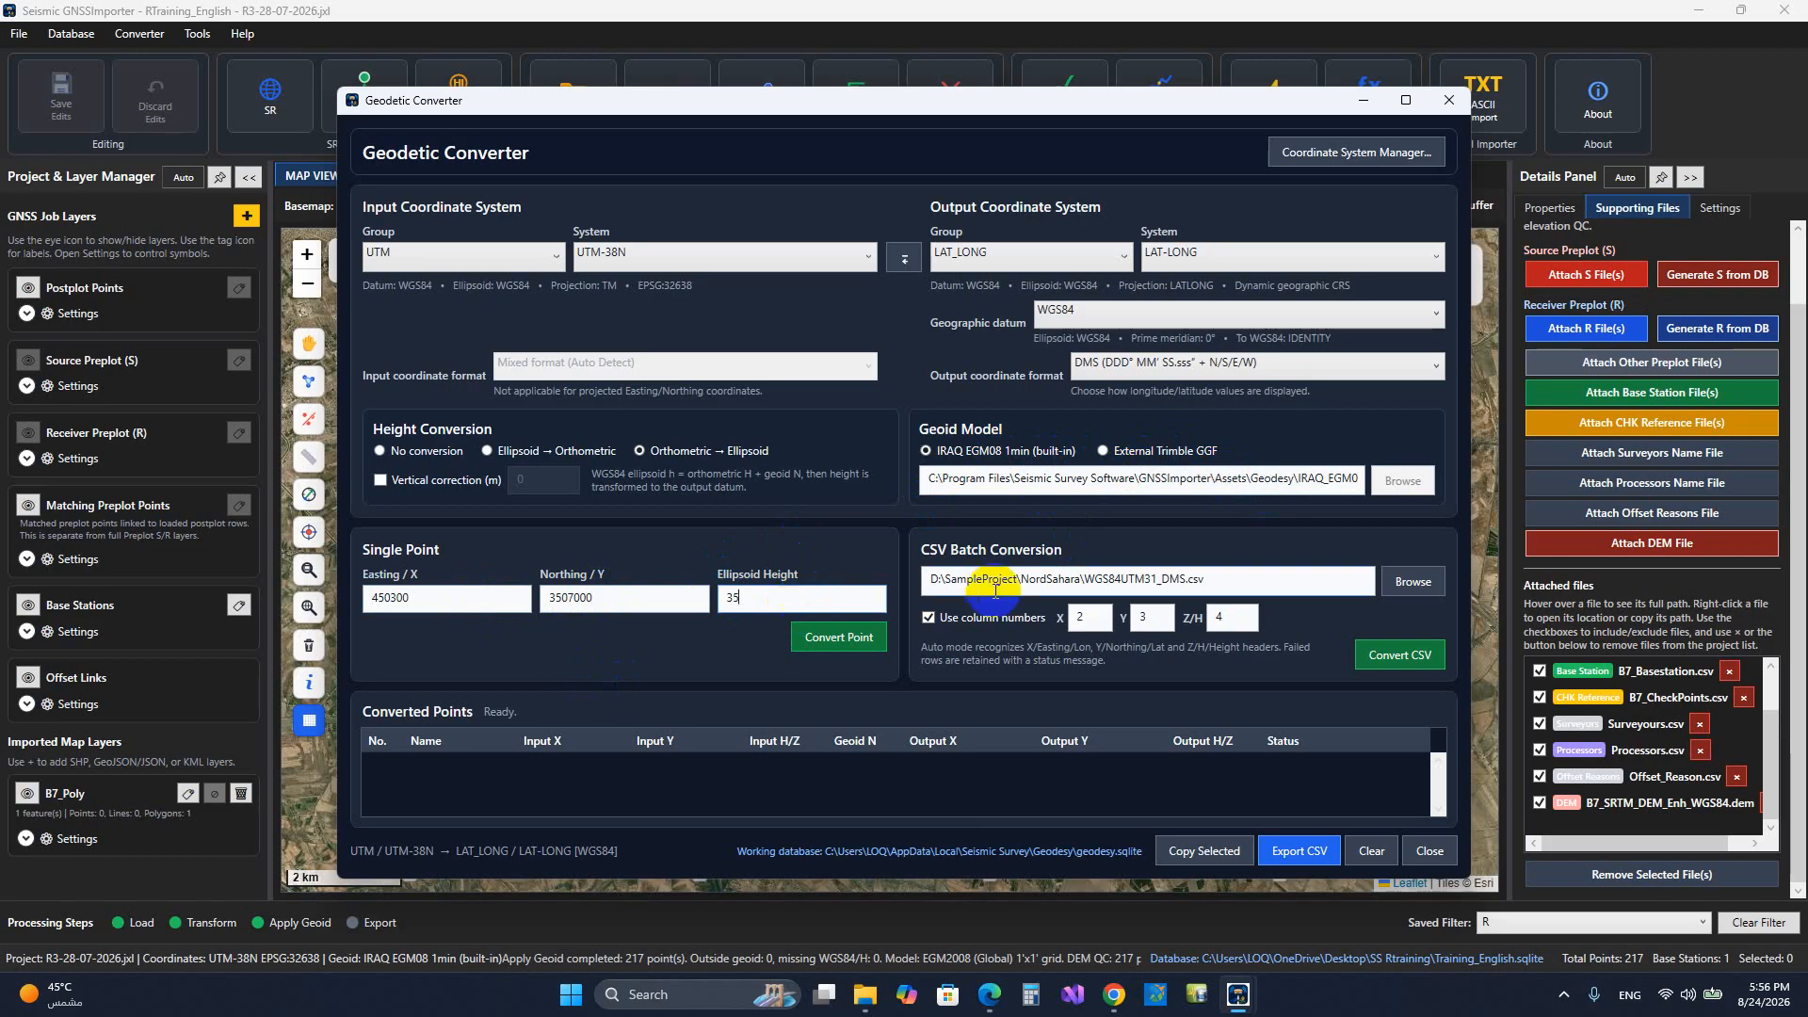
click(863, 638)
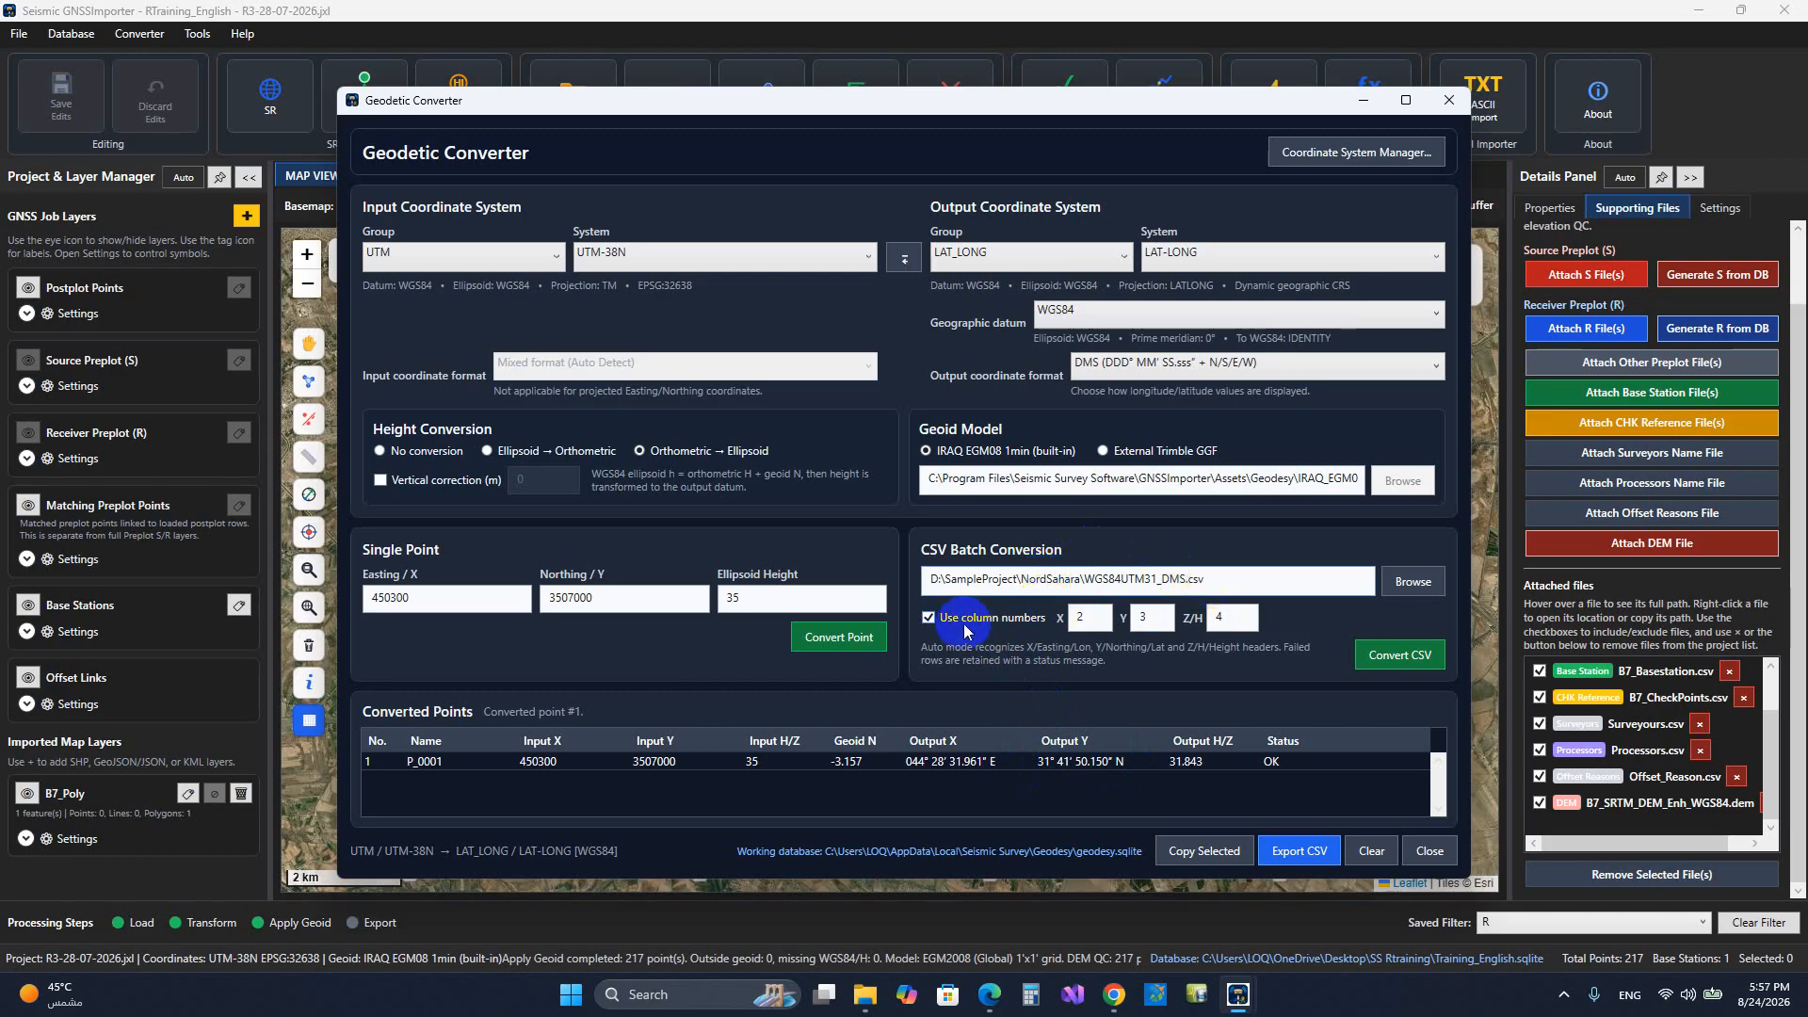
Step: Examine the CSV batch conversion's file path and column-number settings, and close the Geodetic Converter
click(1079, 629)
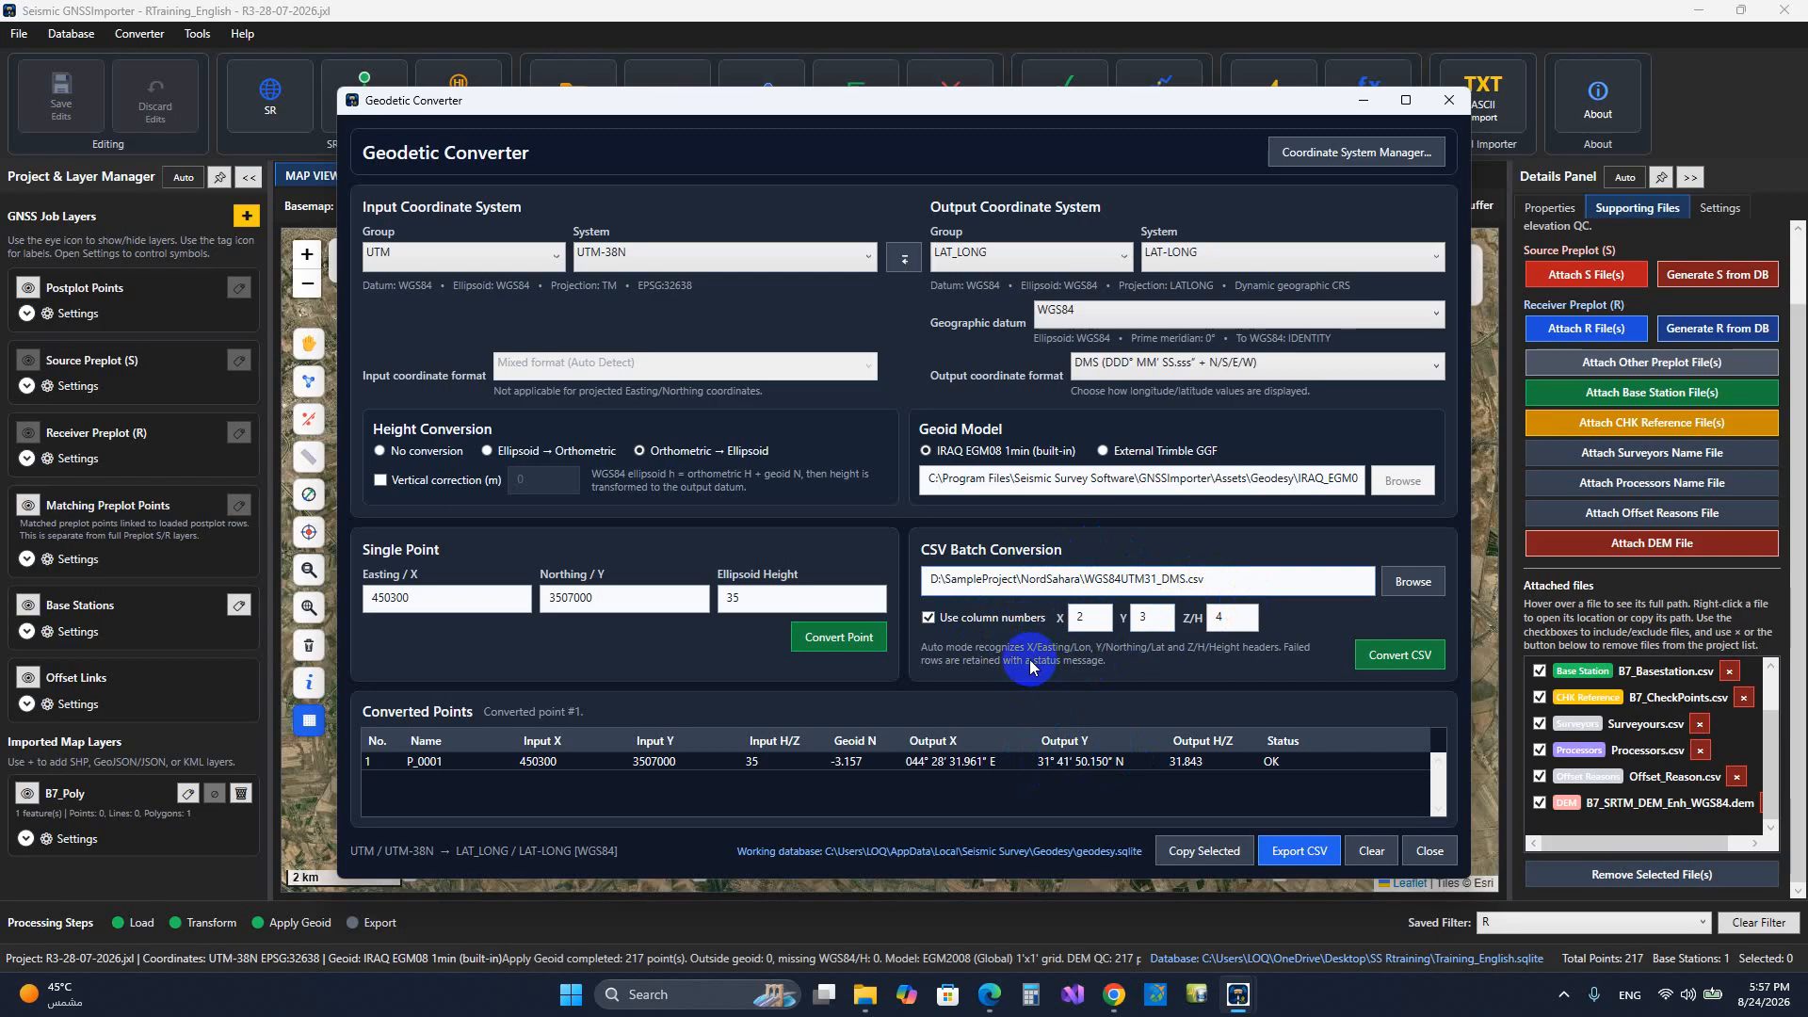
click(1017, 621)
click(962, 576)
click(1155, 617)
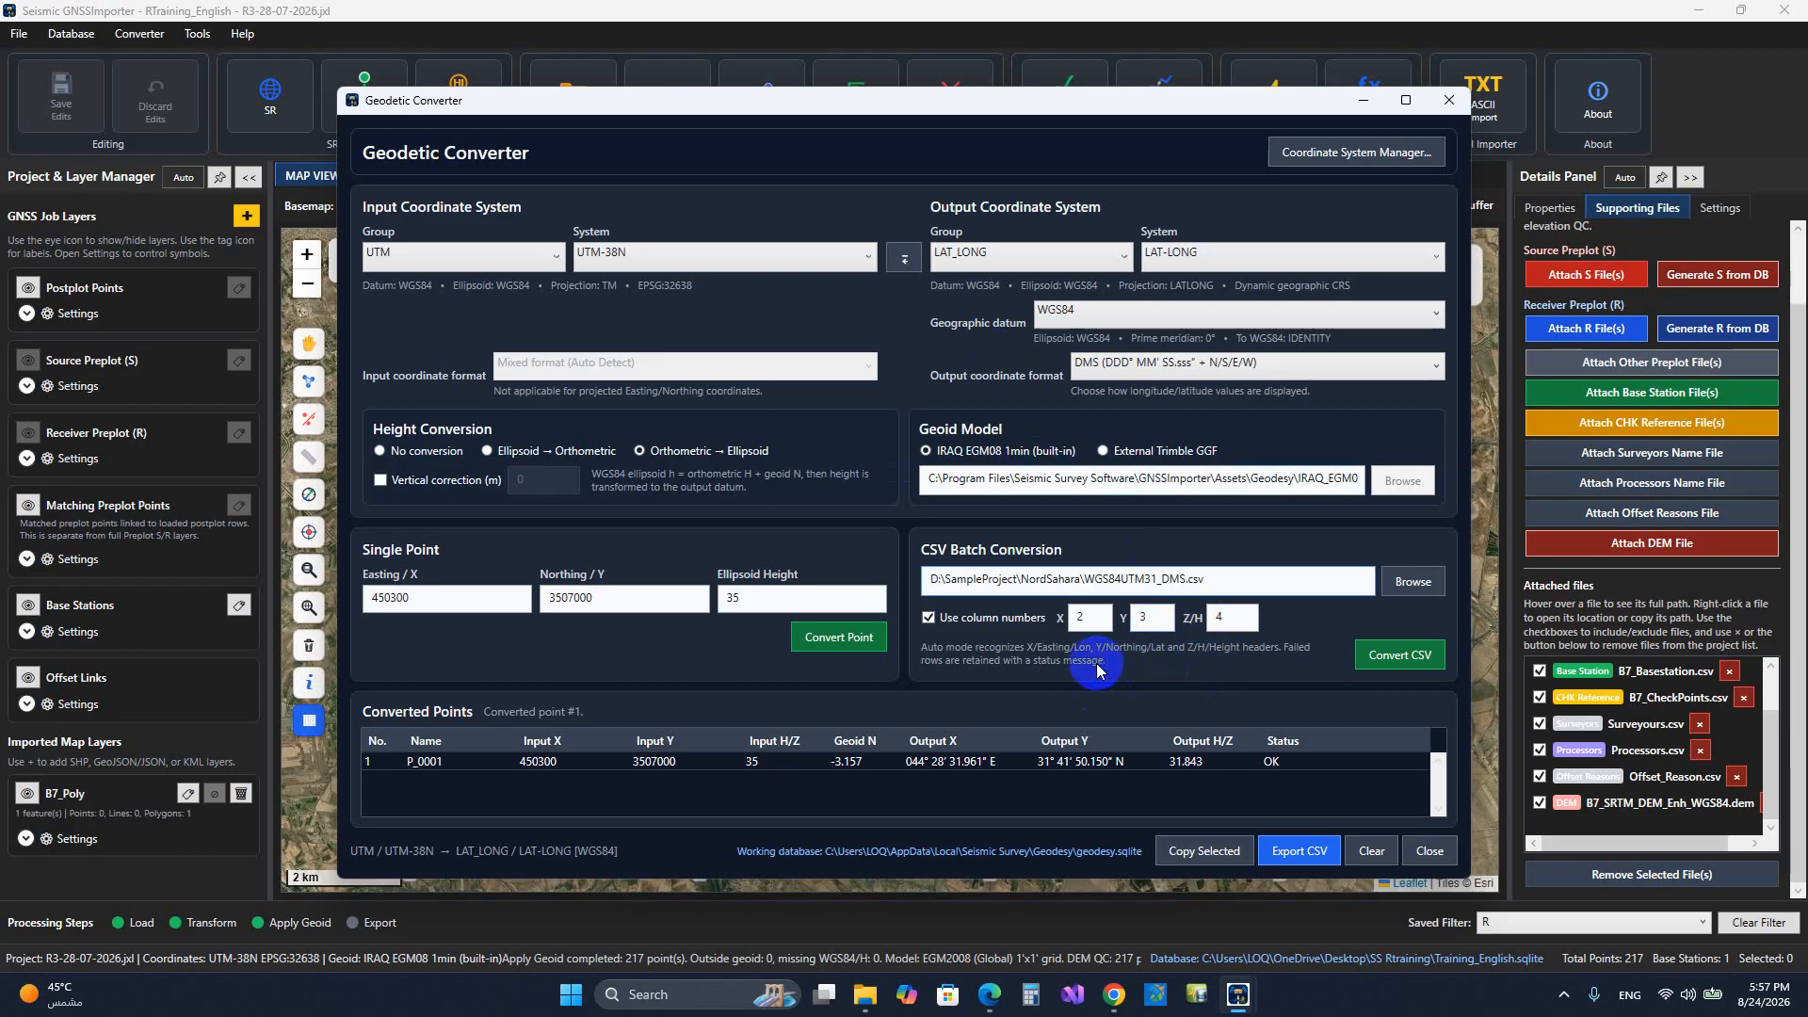
click(1150, 612)
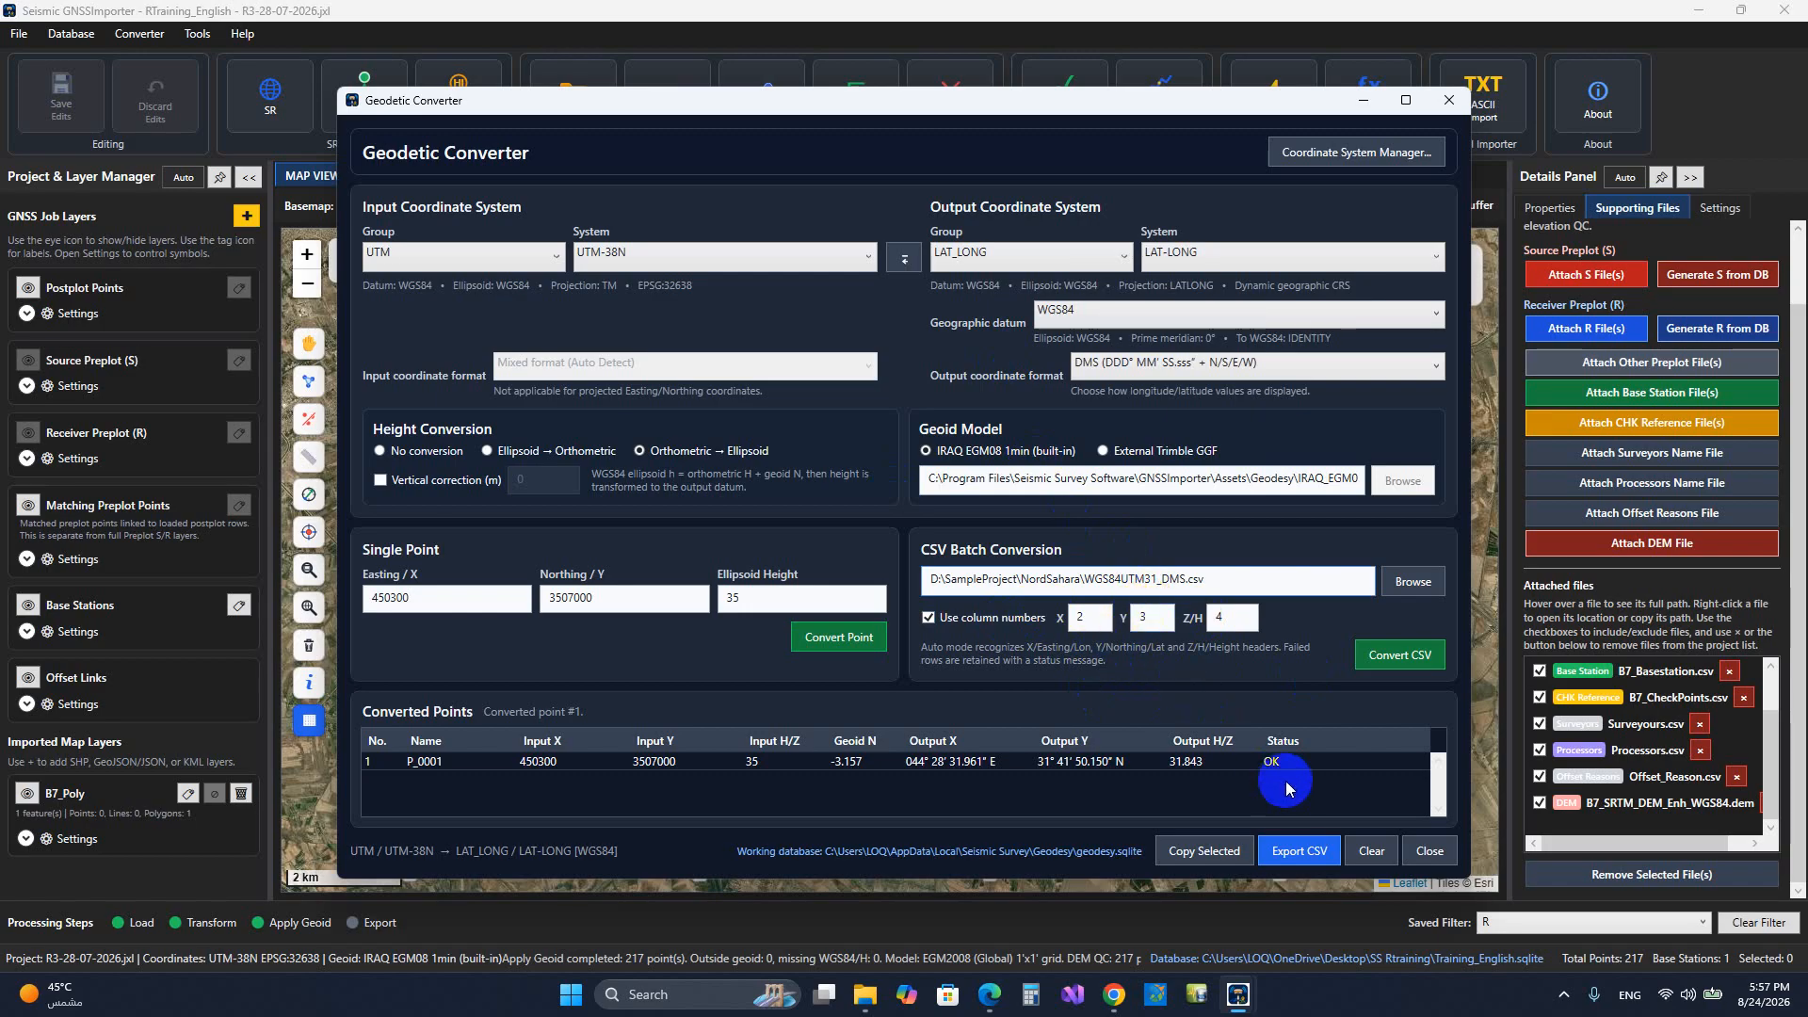
click(1430, 850)
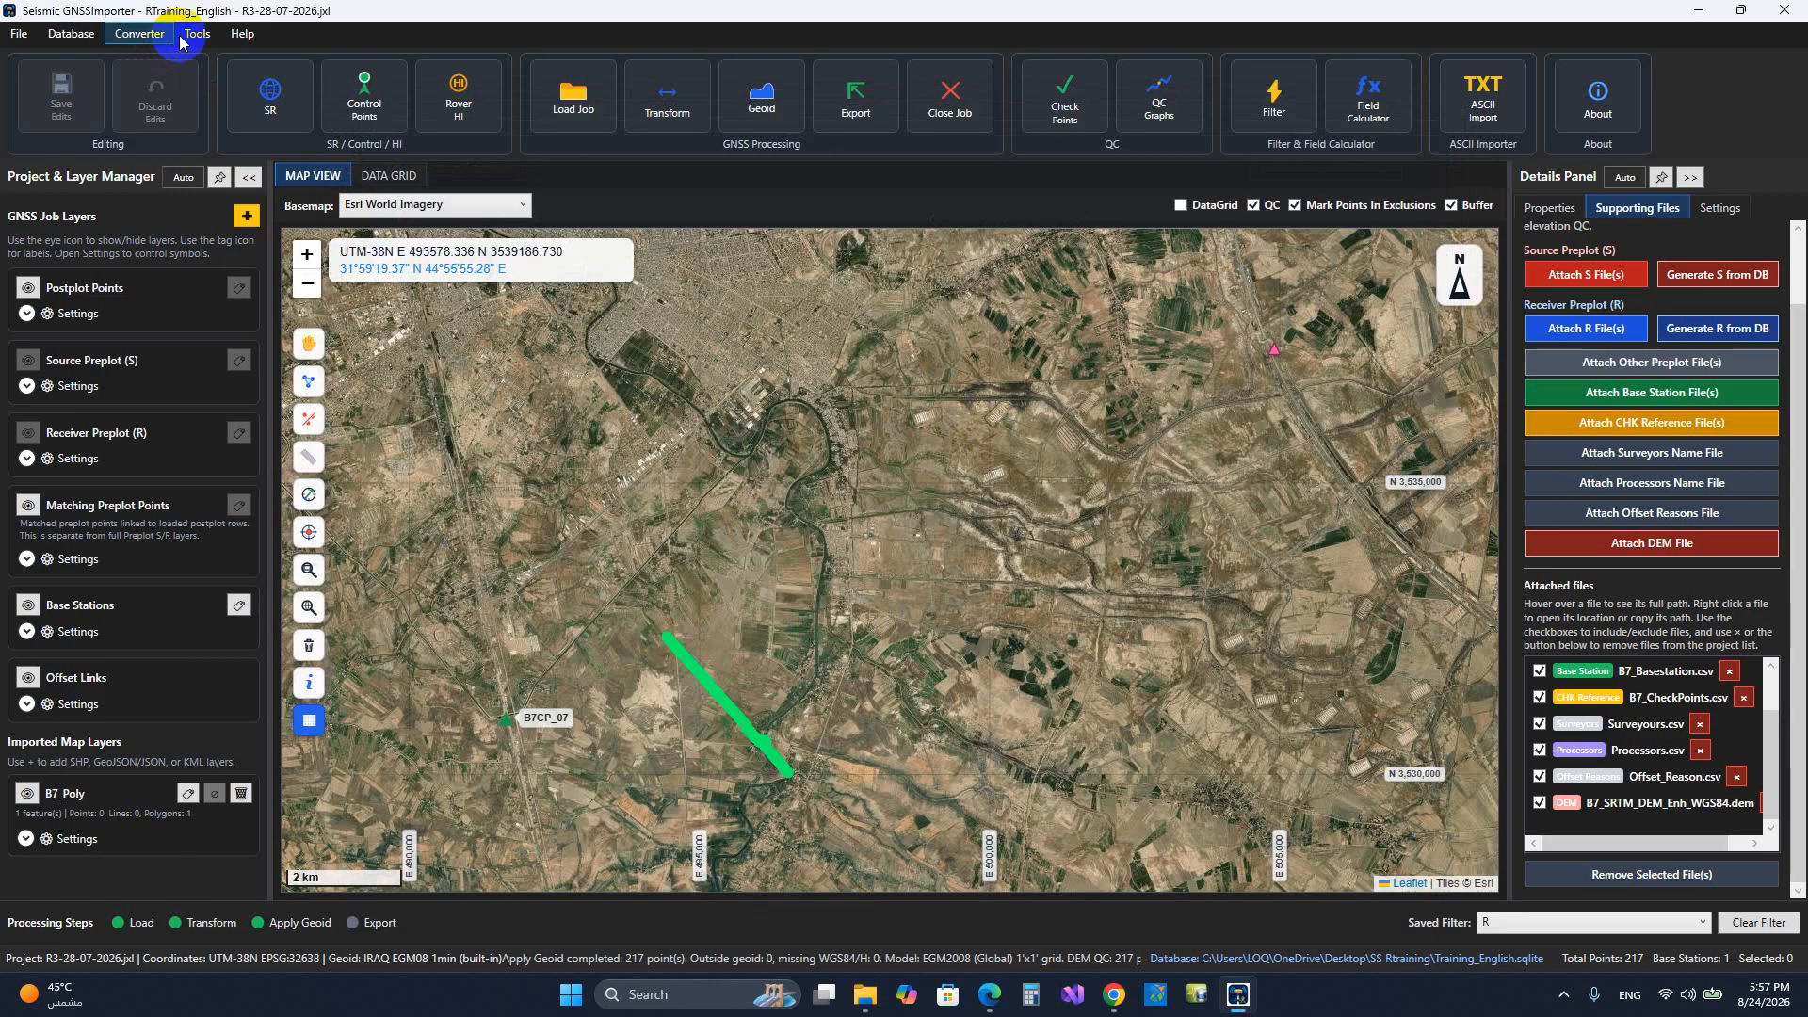
Step: Open the 3 / 7 Parameter Calculator and try its transformation methods, switching to 3 Parameter and back to 7 Parameter
click(195, 36)
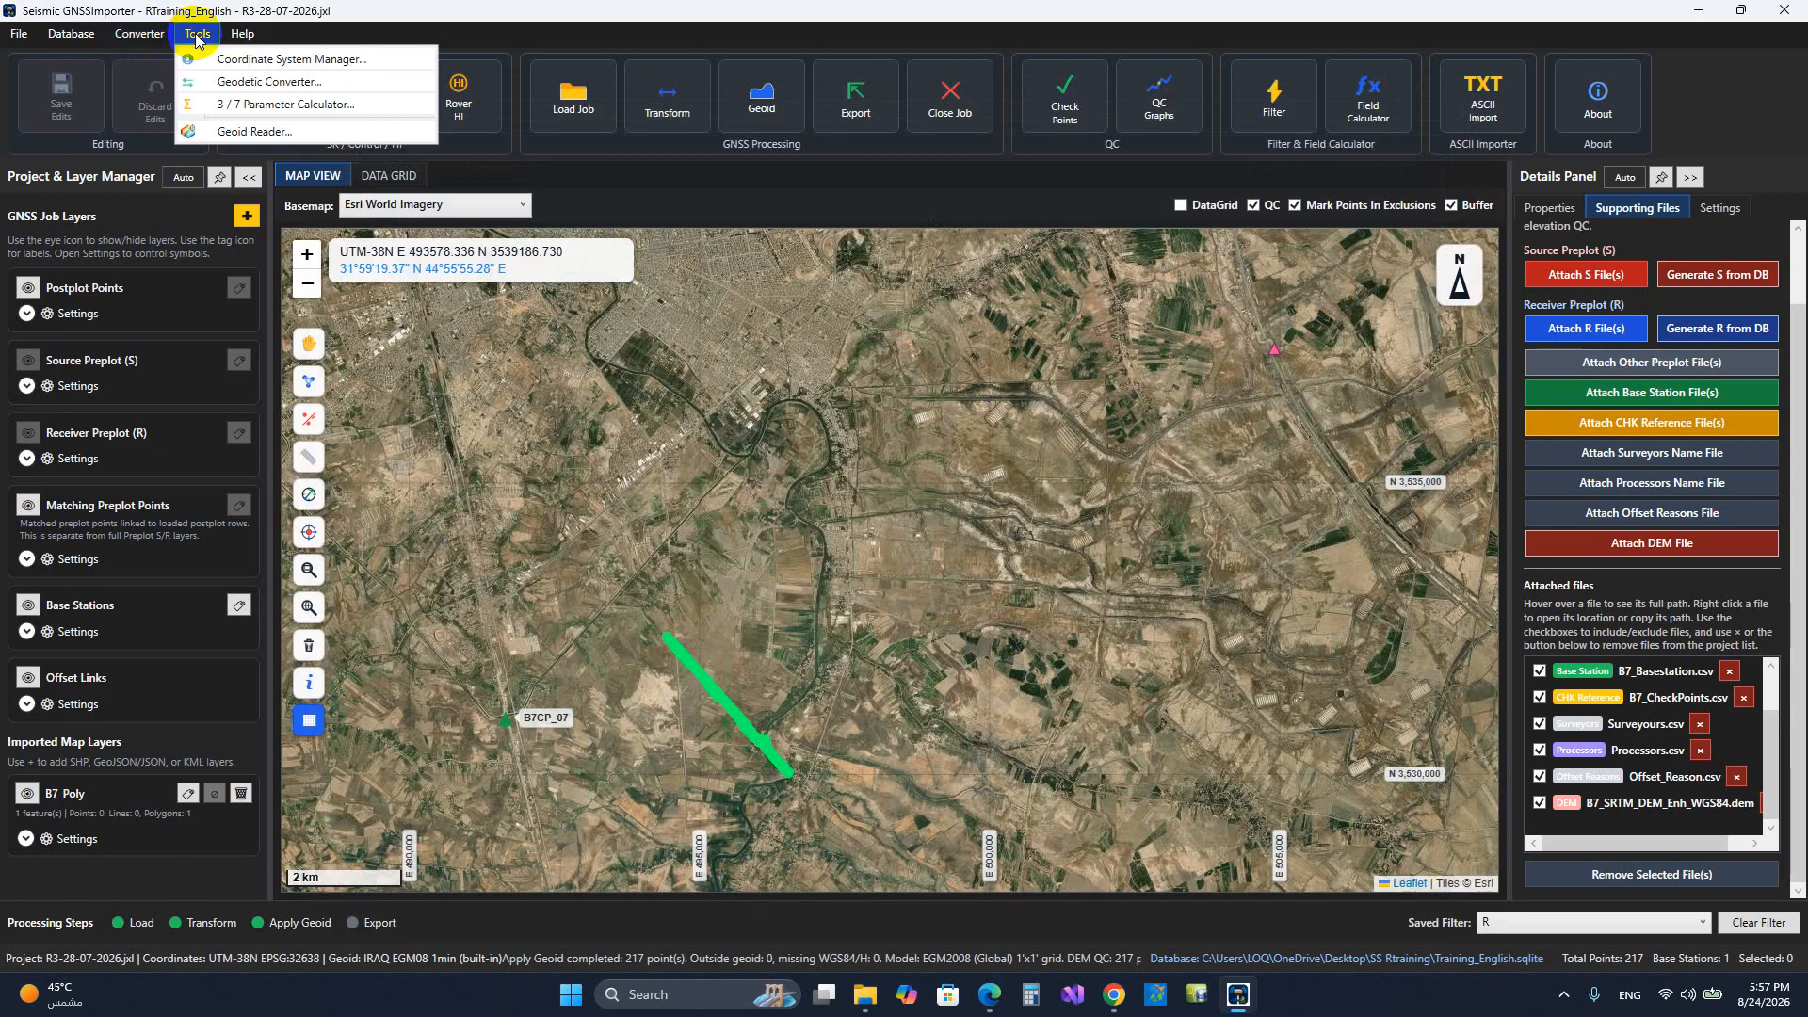
click(266, 117)
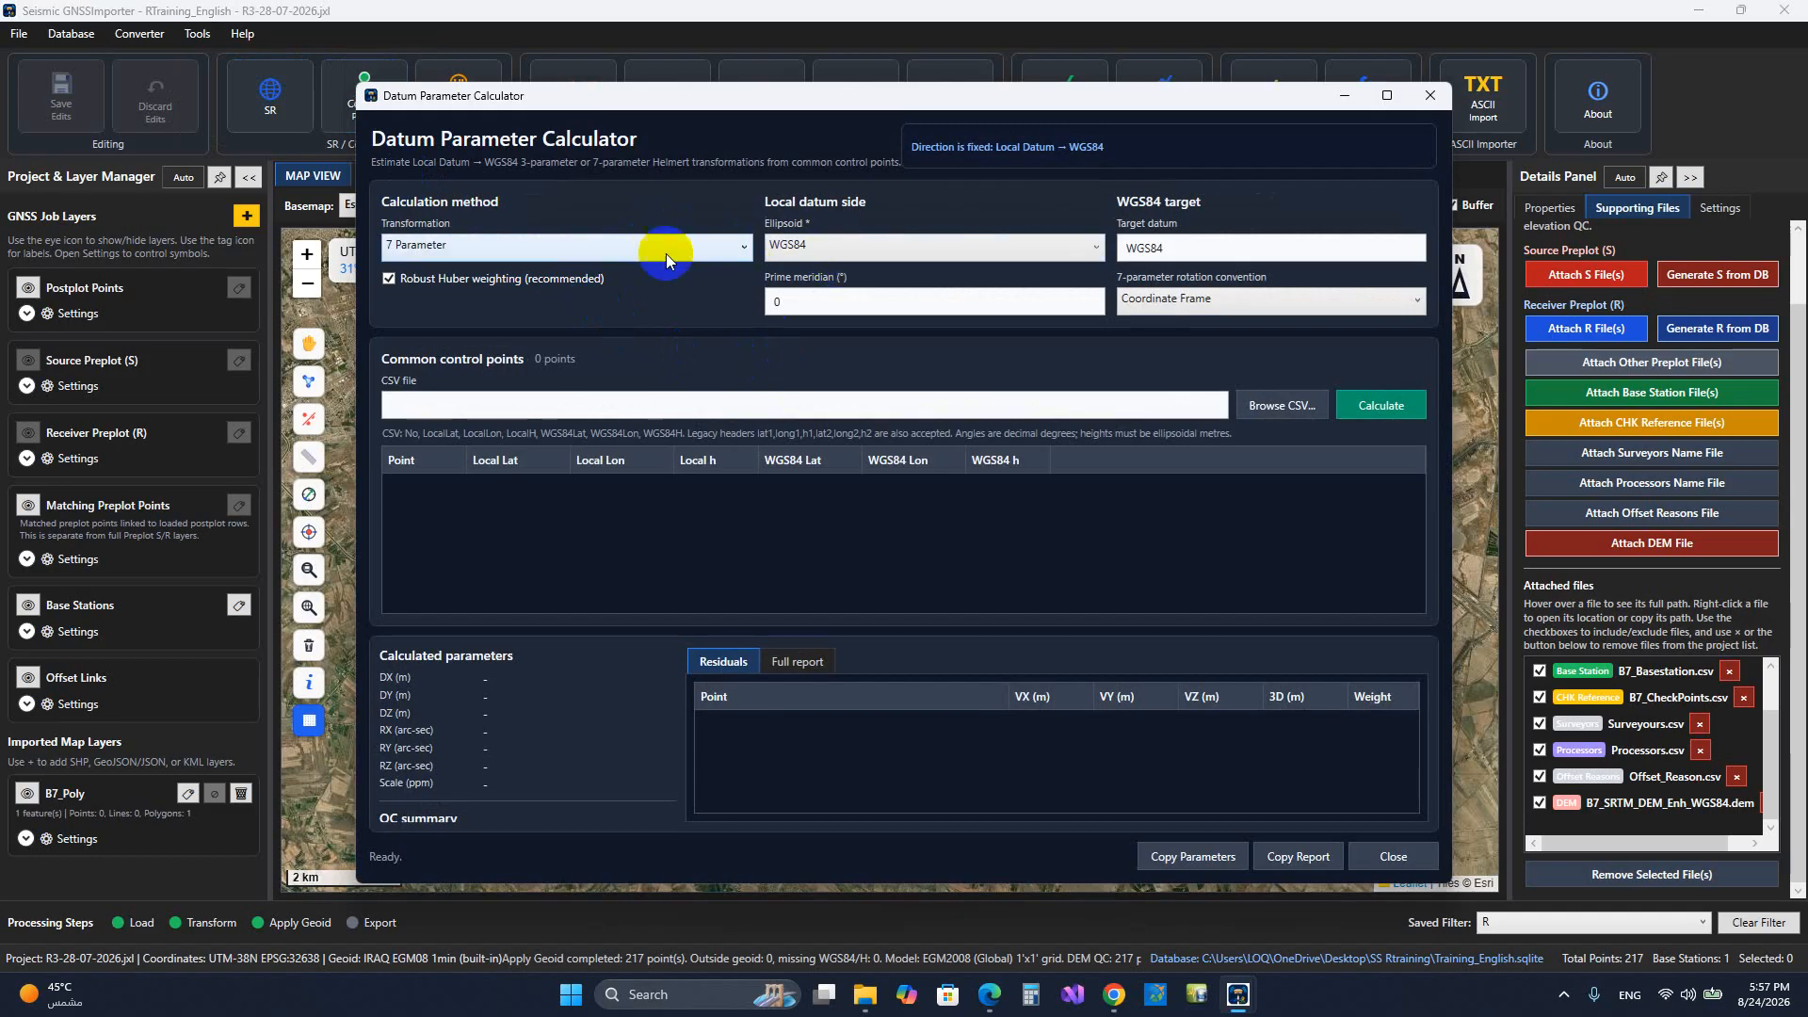
click(592, 250)
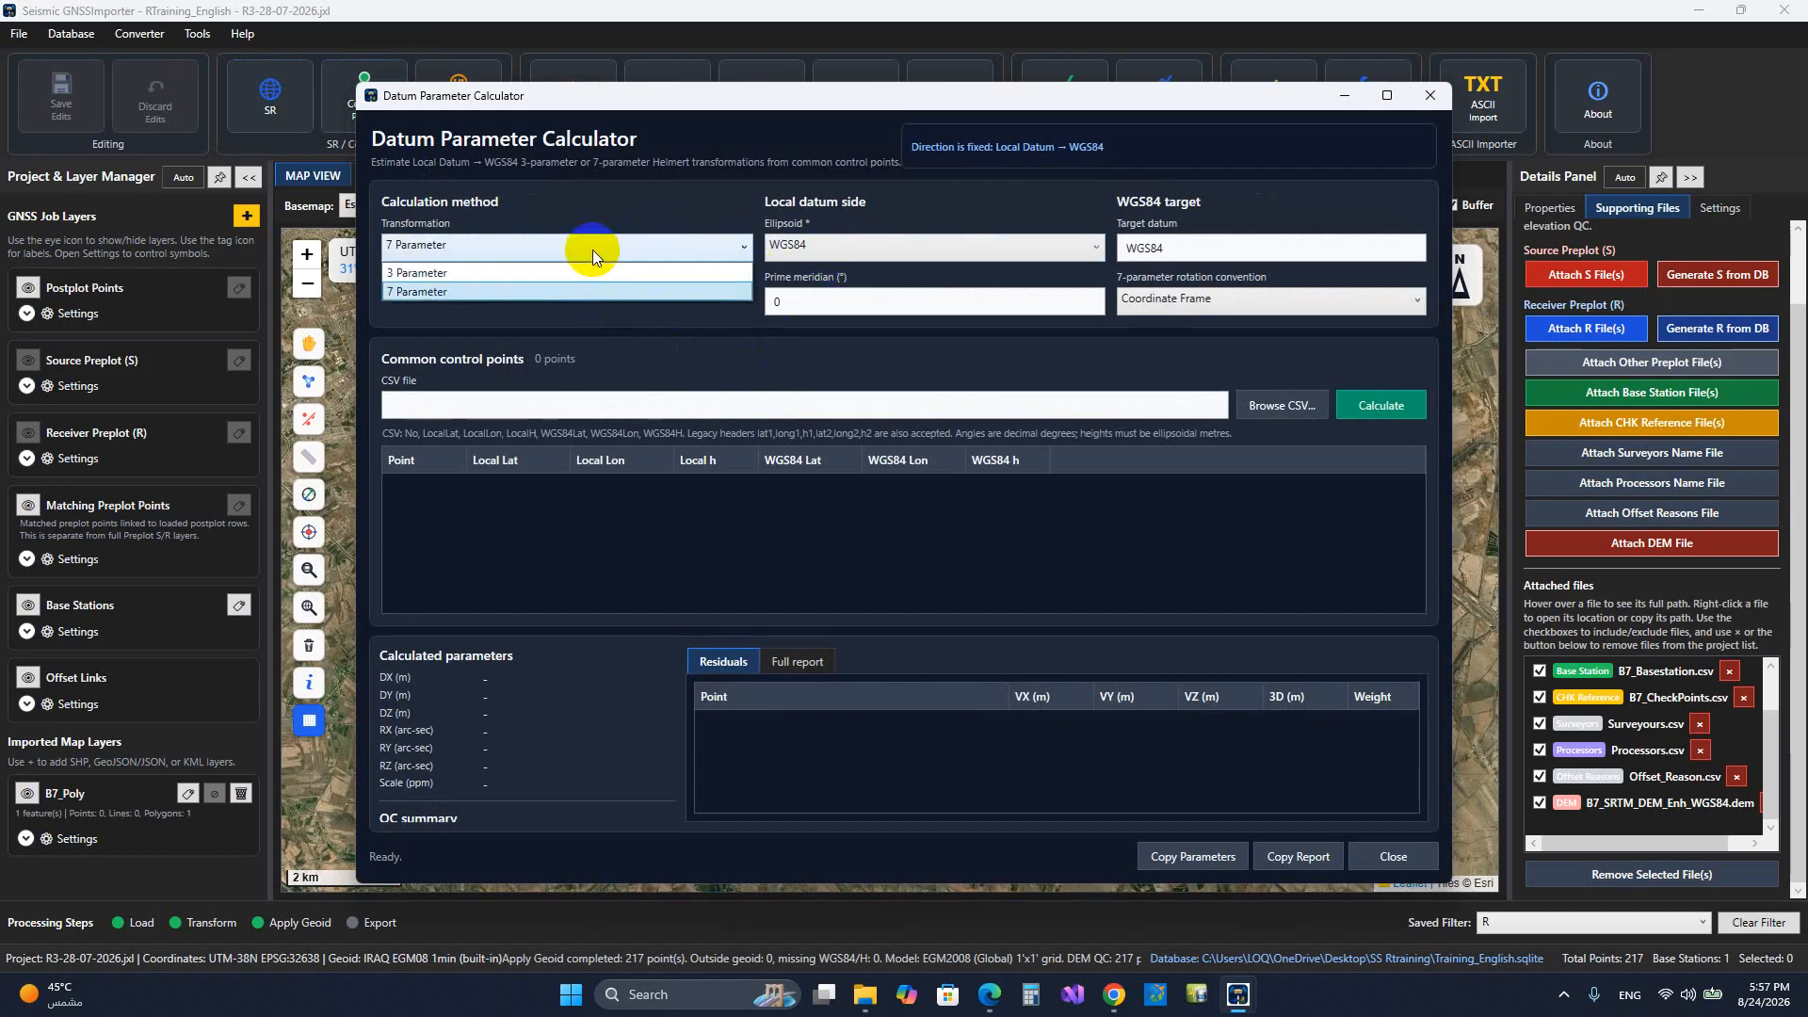
click(534, 250)
click(532, 250)
click(523, 276)
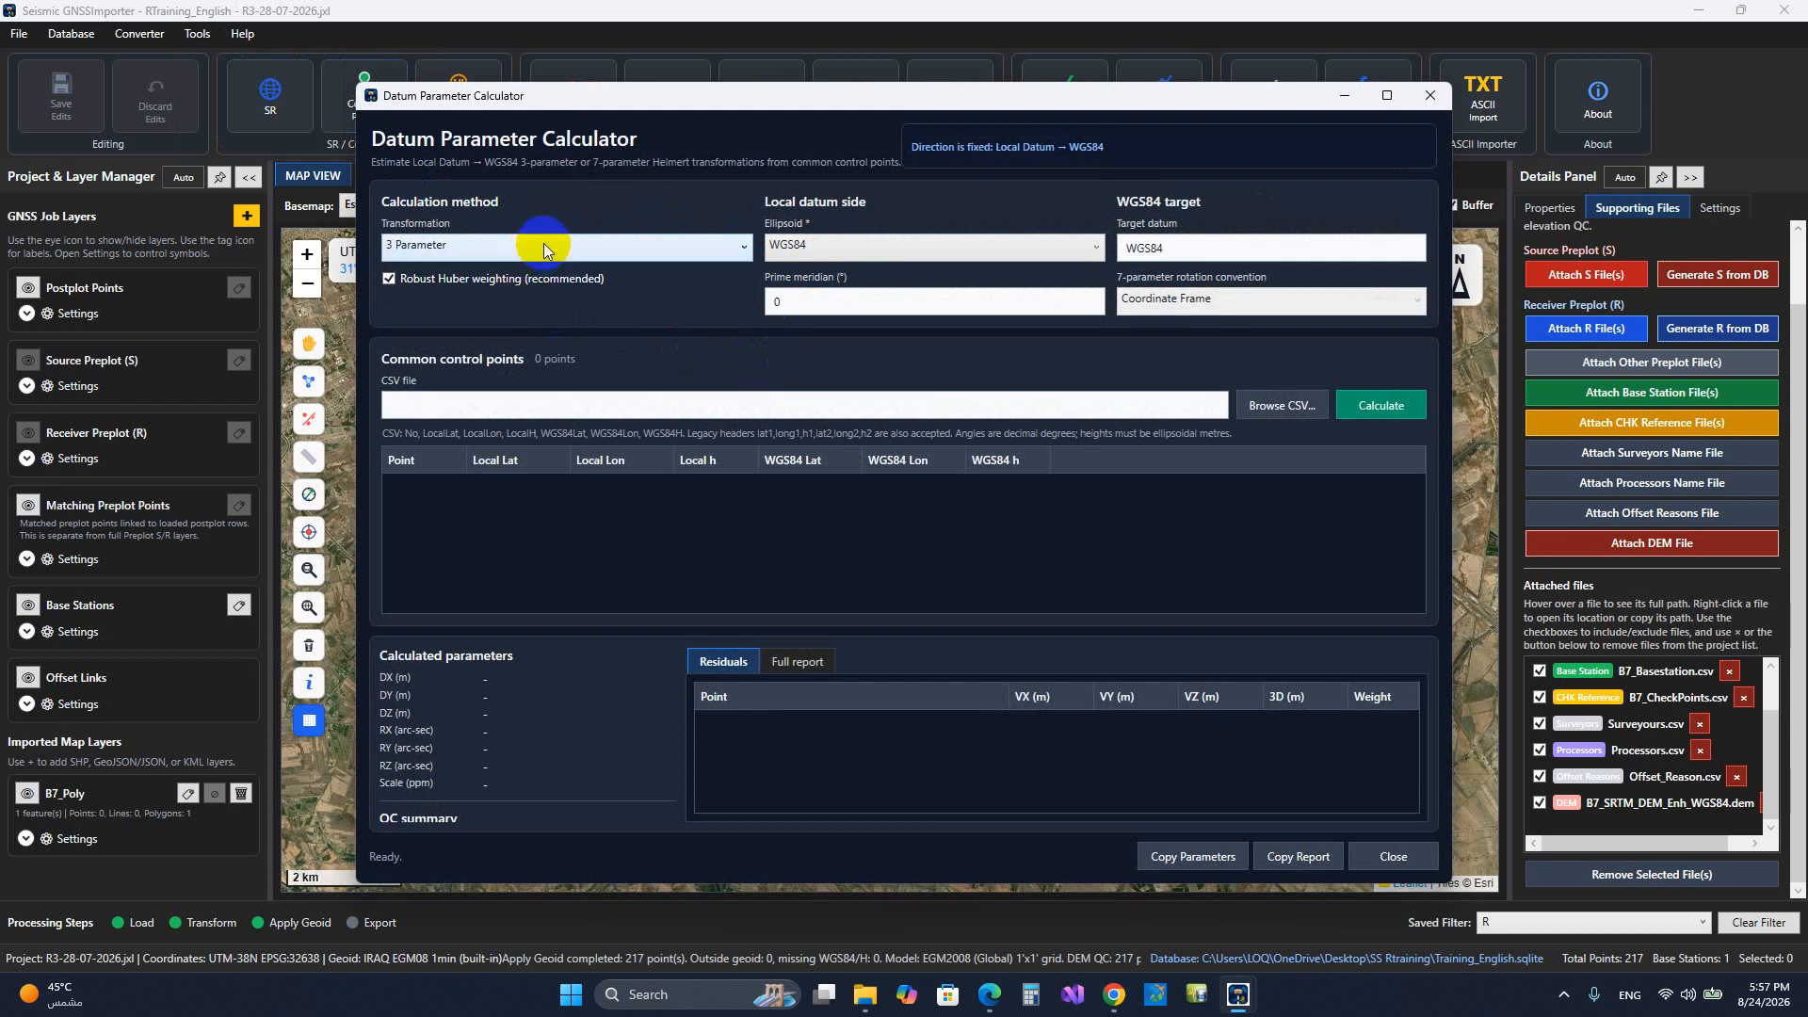
click(544, 246)
click(528, 293)
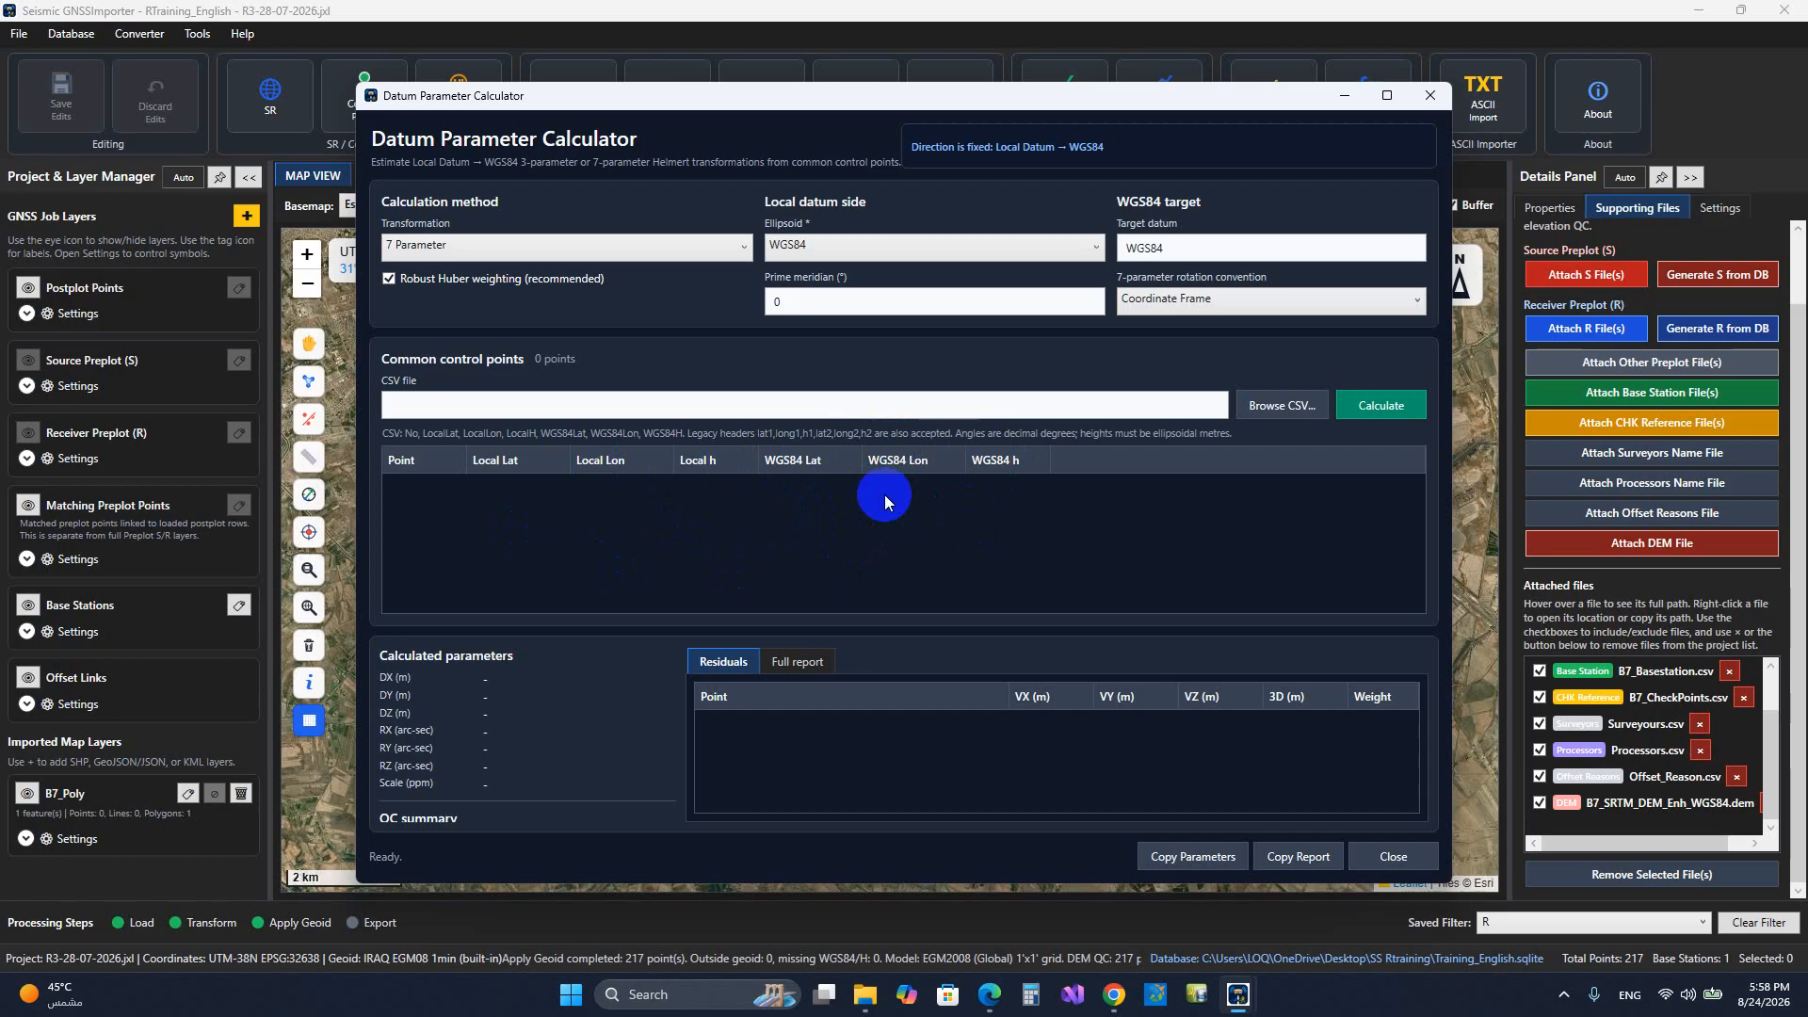
Step: Browse to D:\SampleProject\NordSahara and select DatumParameterCalculator_ControlPoints_Template.csv as the common control-point file
click(1277, 406)
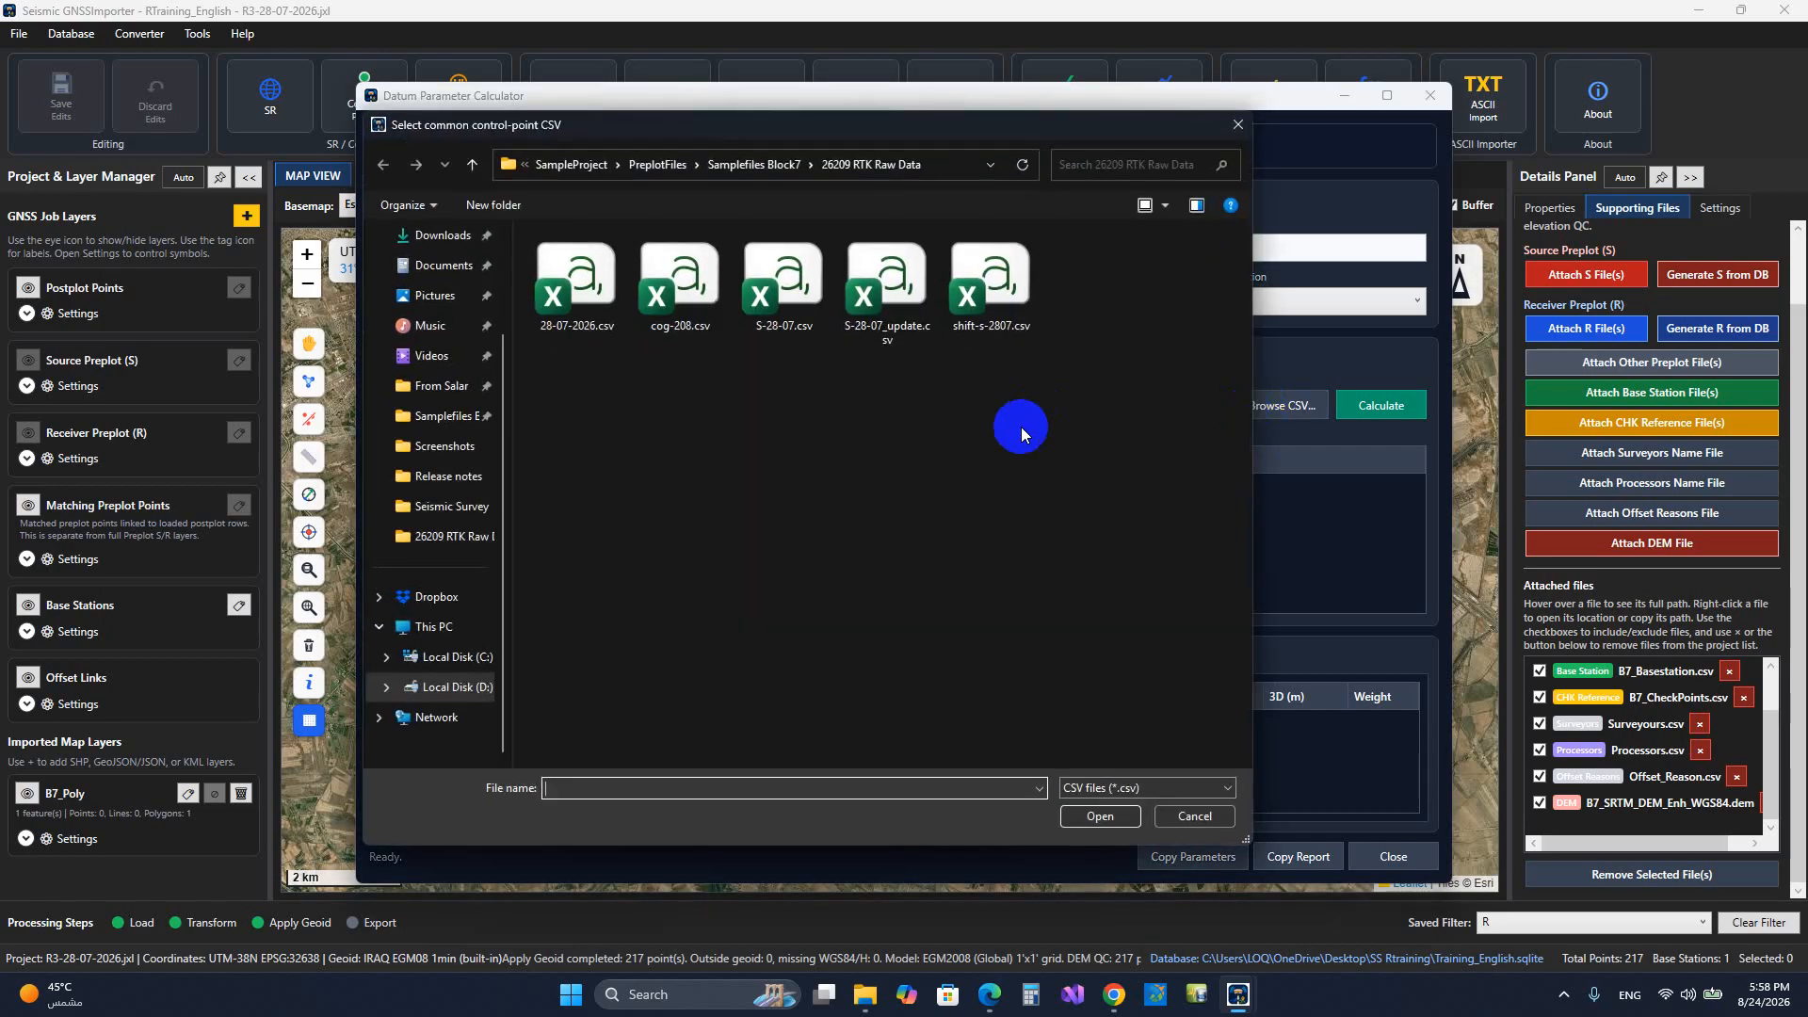
click(444, 686)
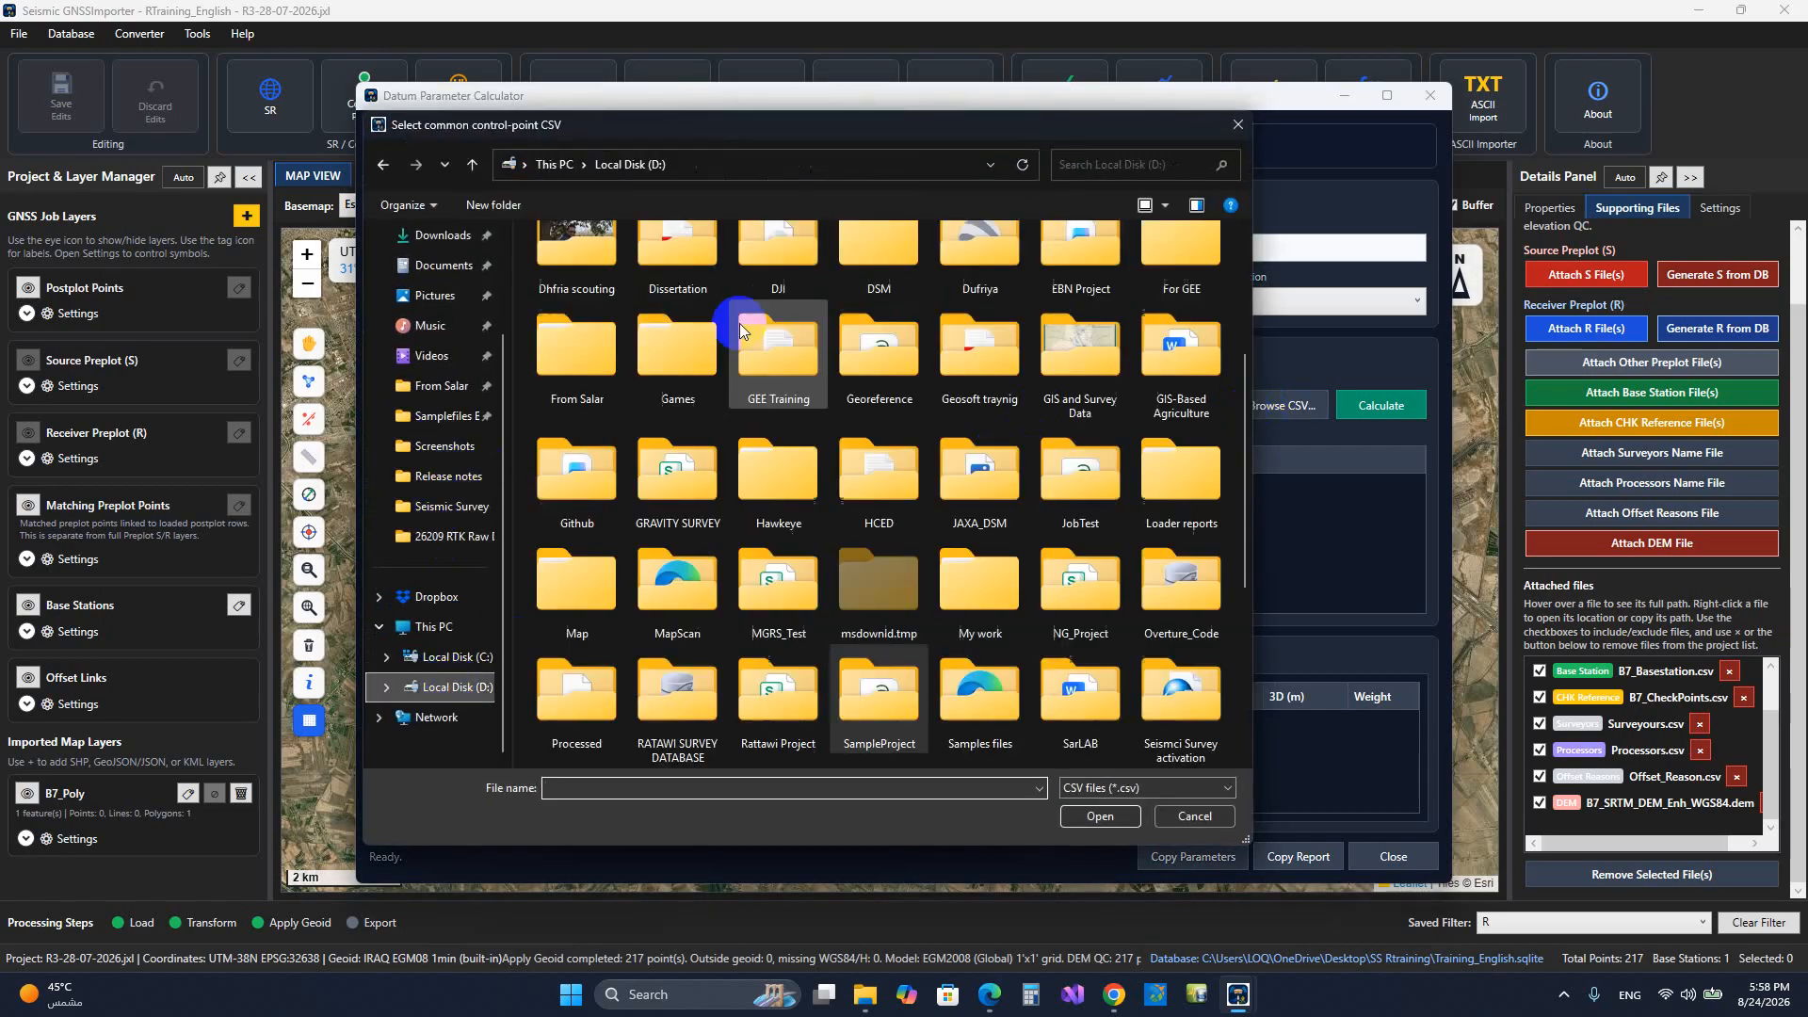
click(788, 342)
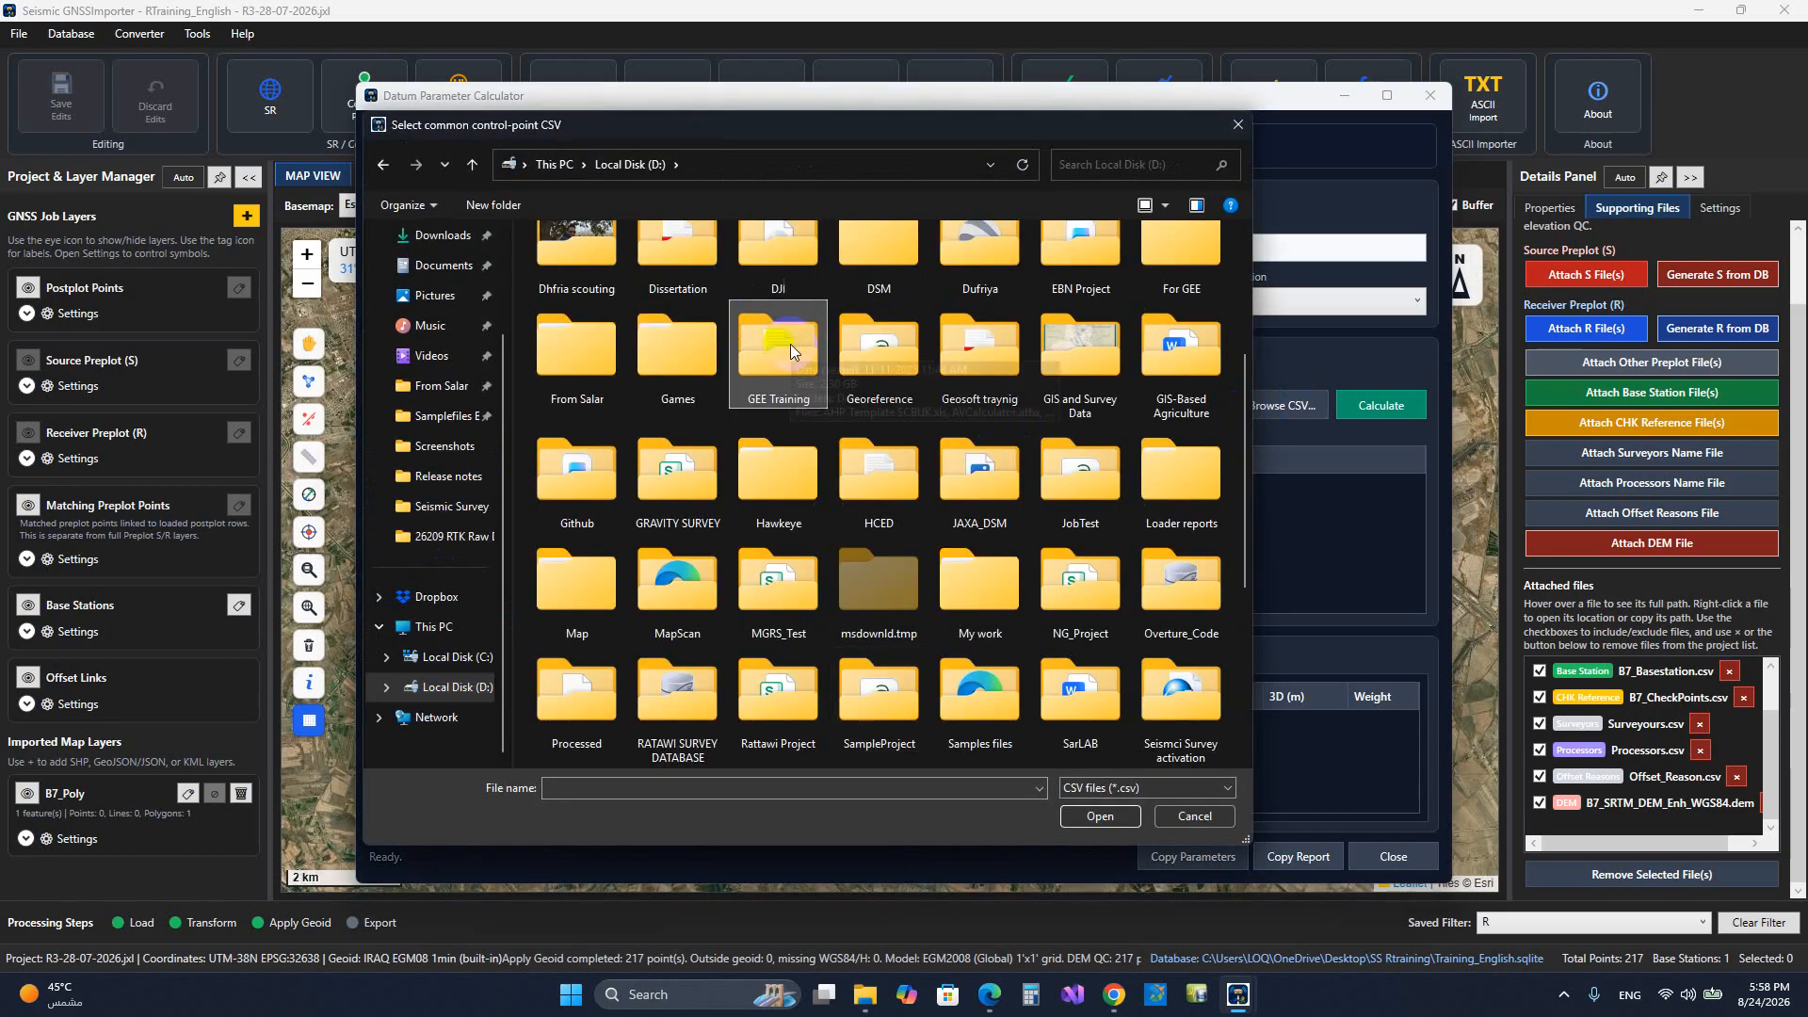
key(s)
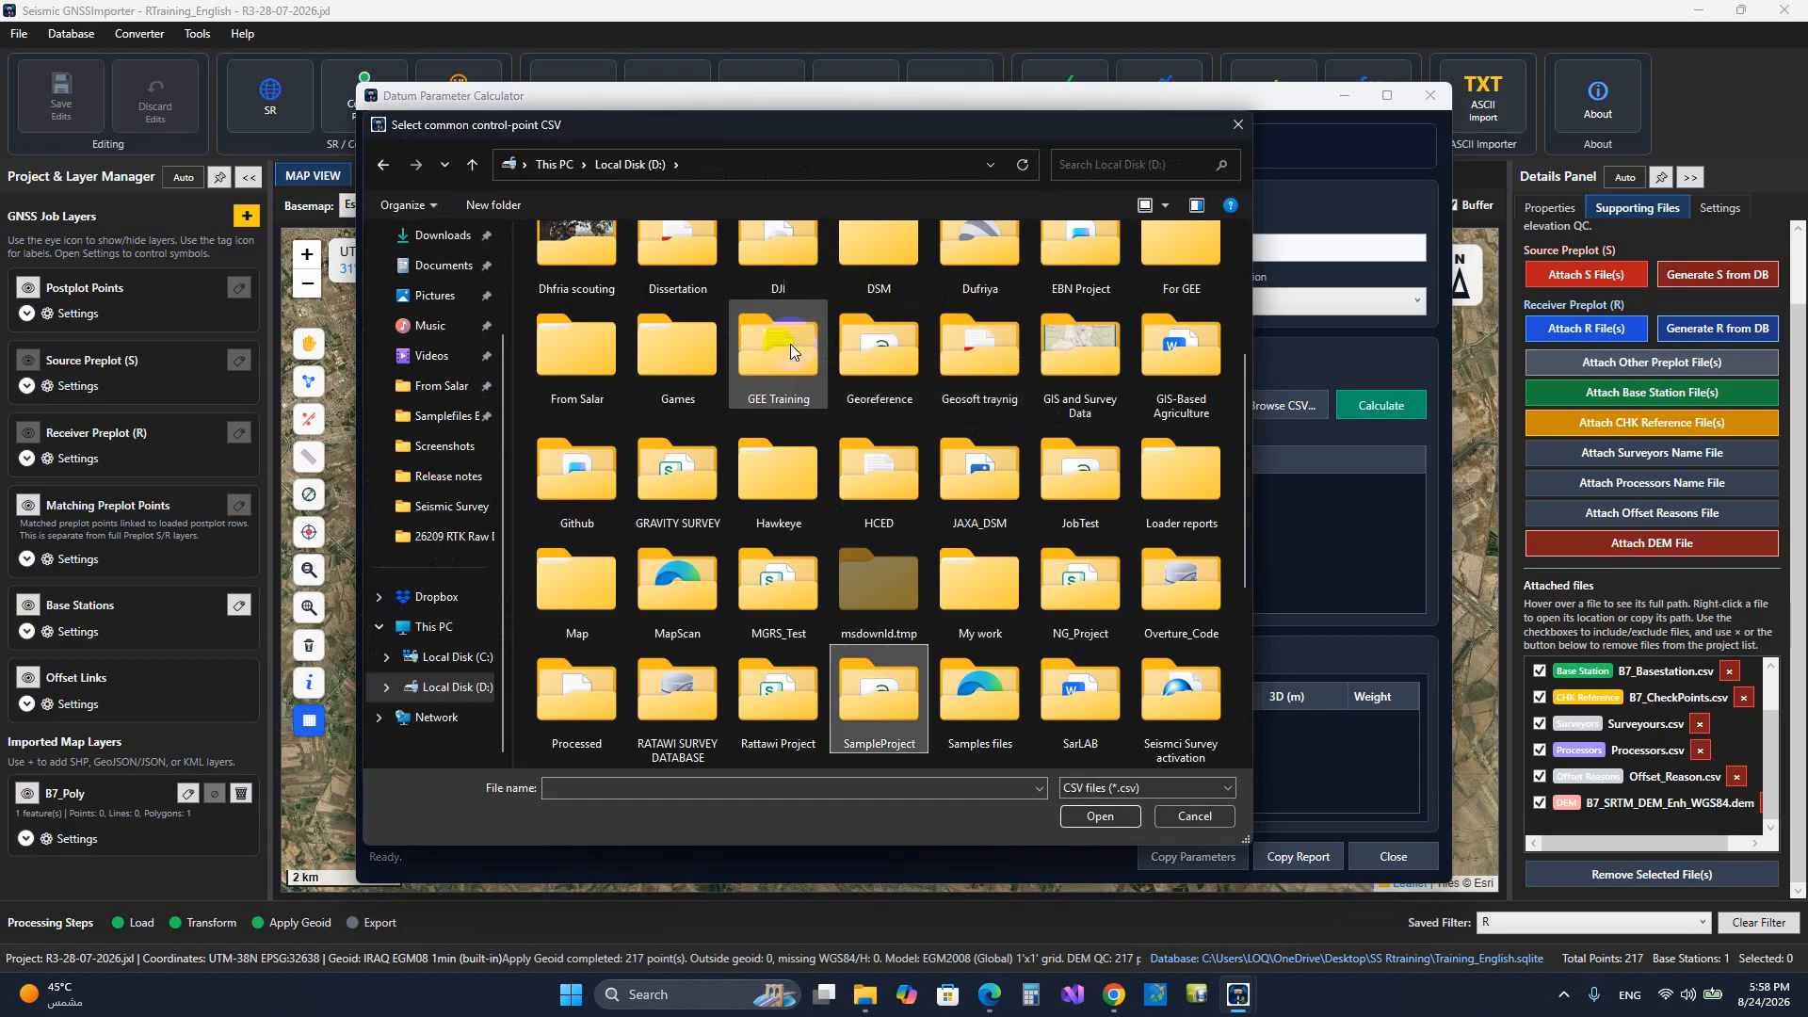
double_click(862, 669)
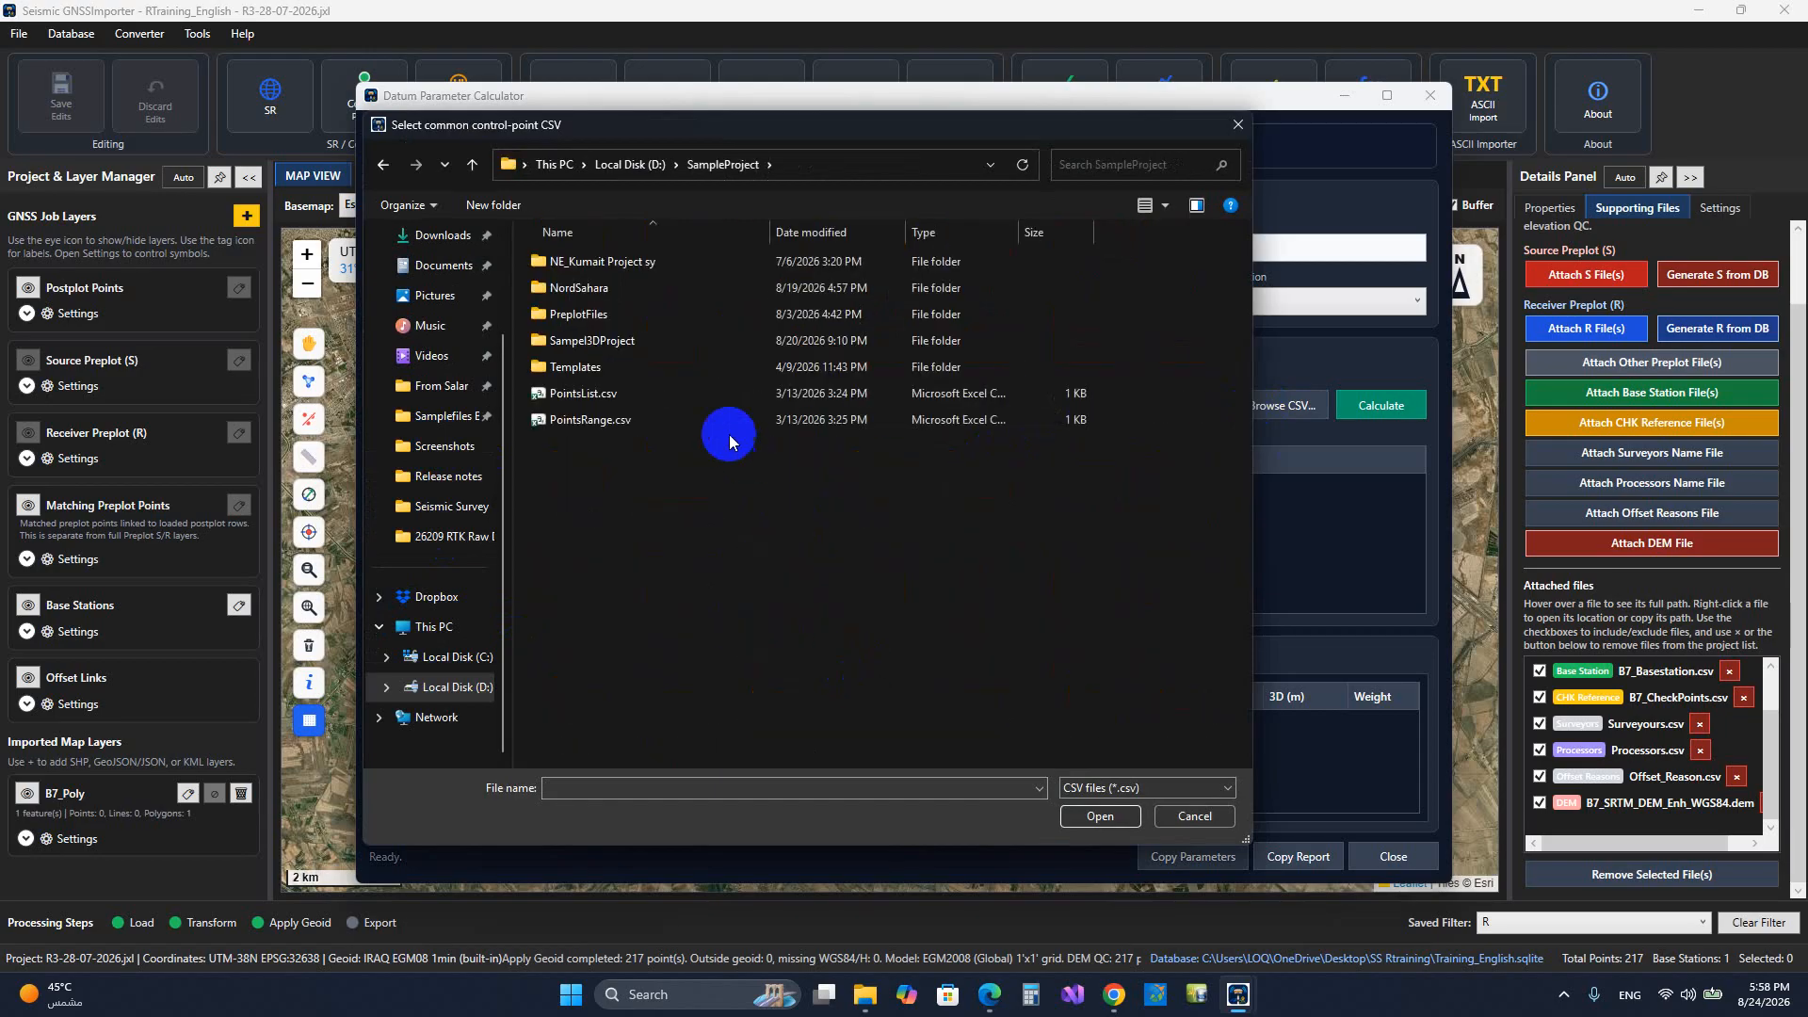
double_click(616, 286)
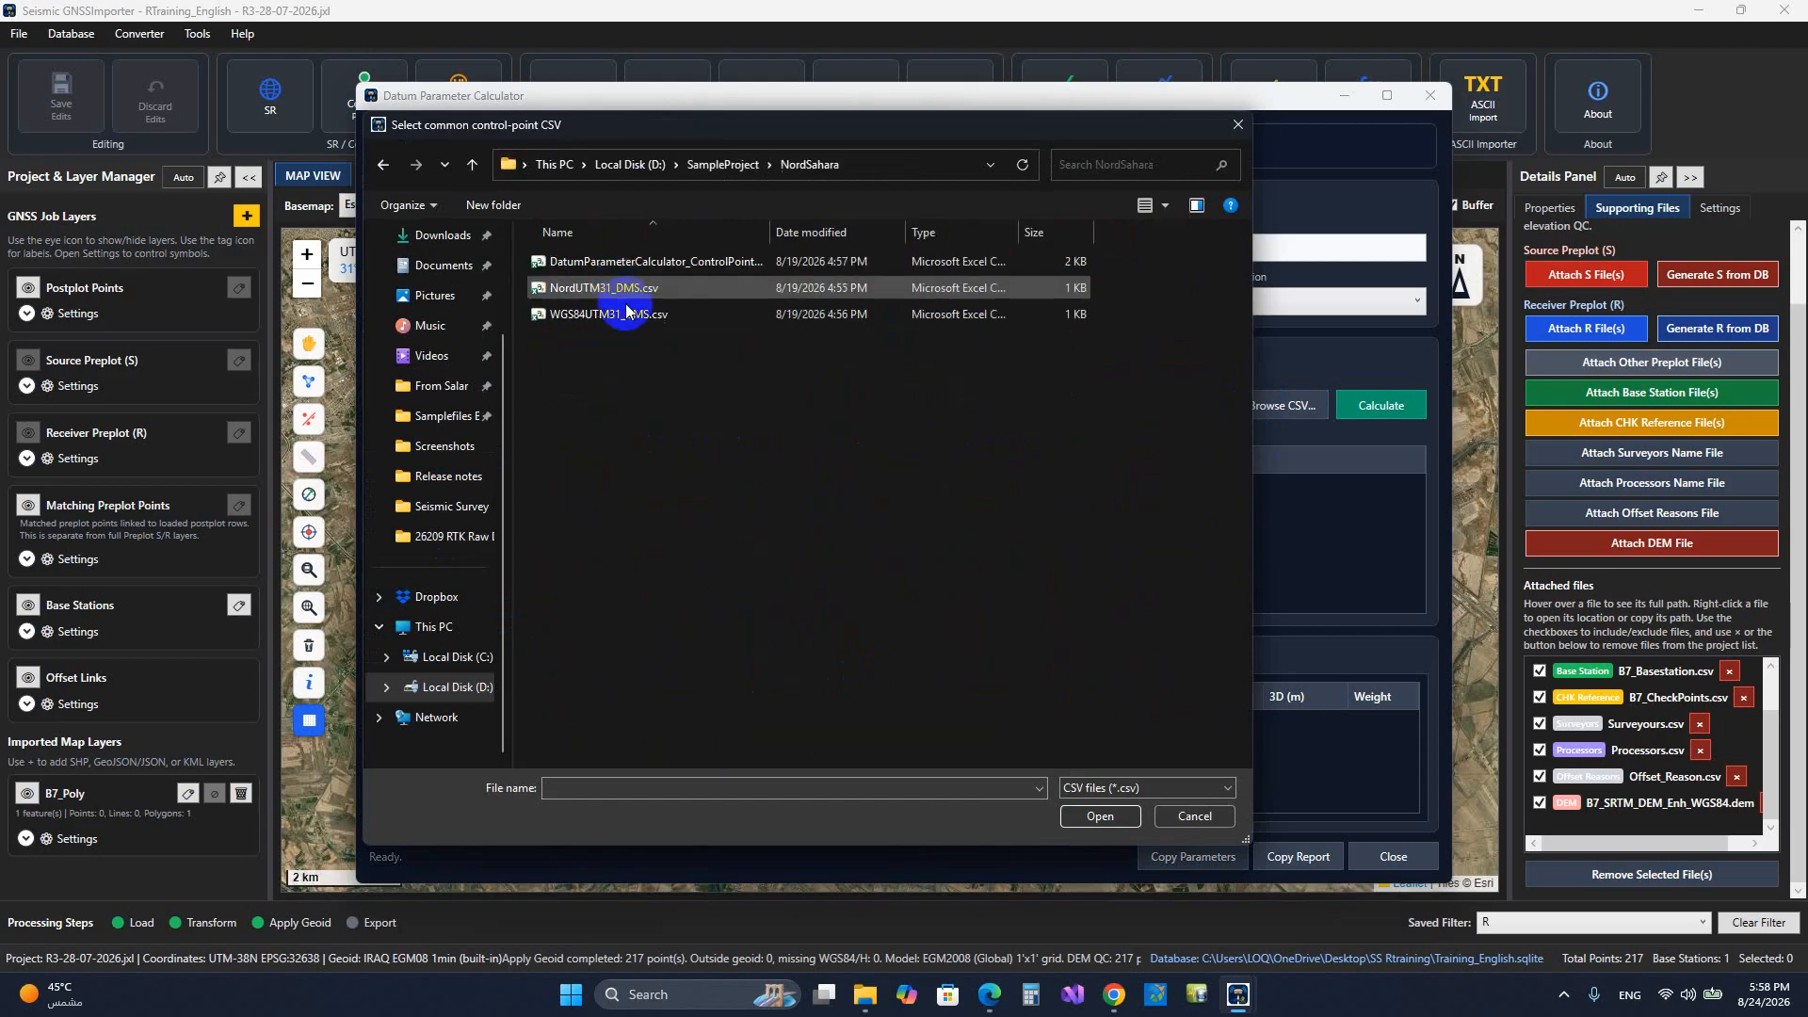
click(639, 265)
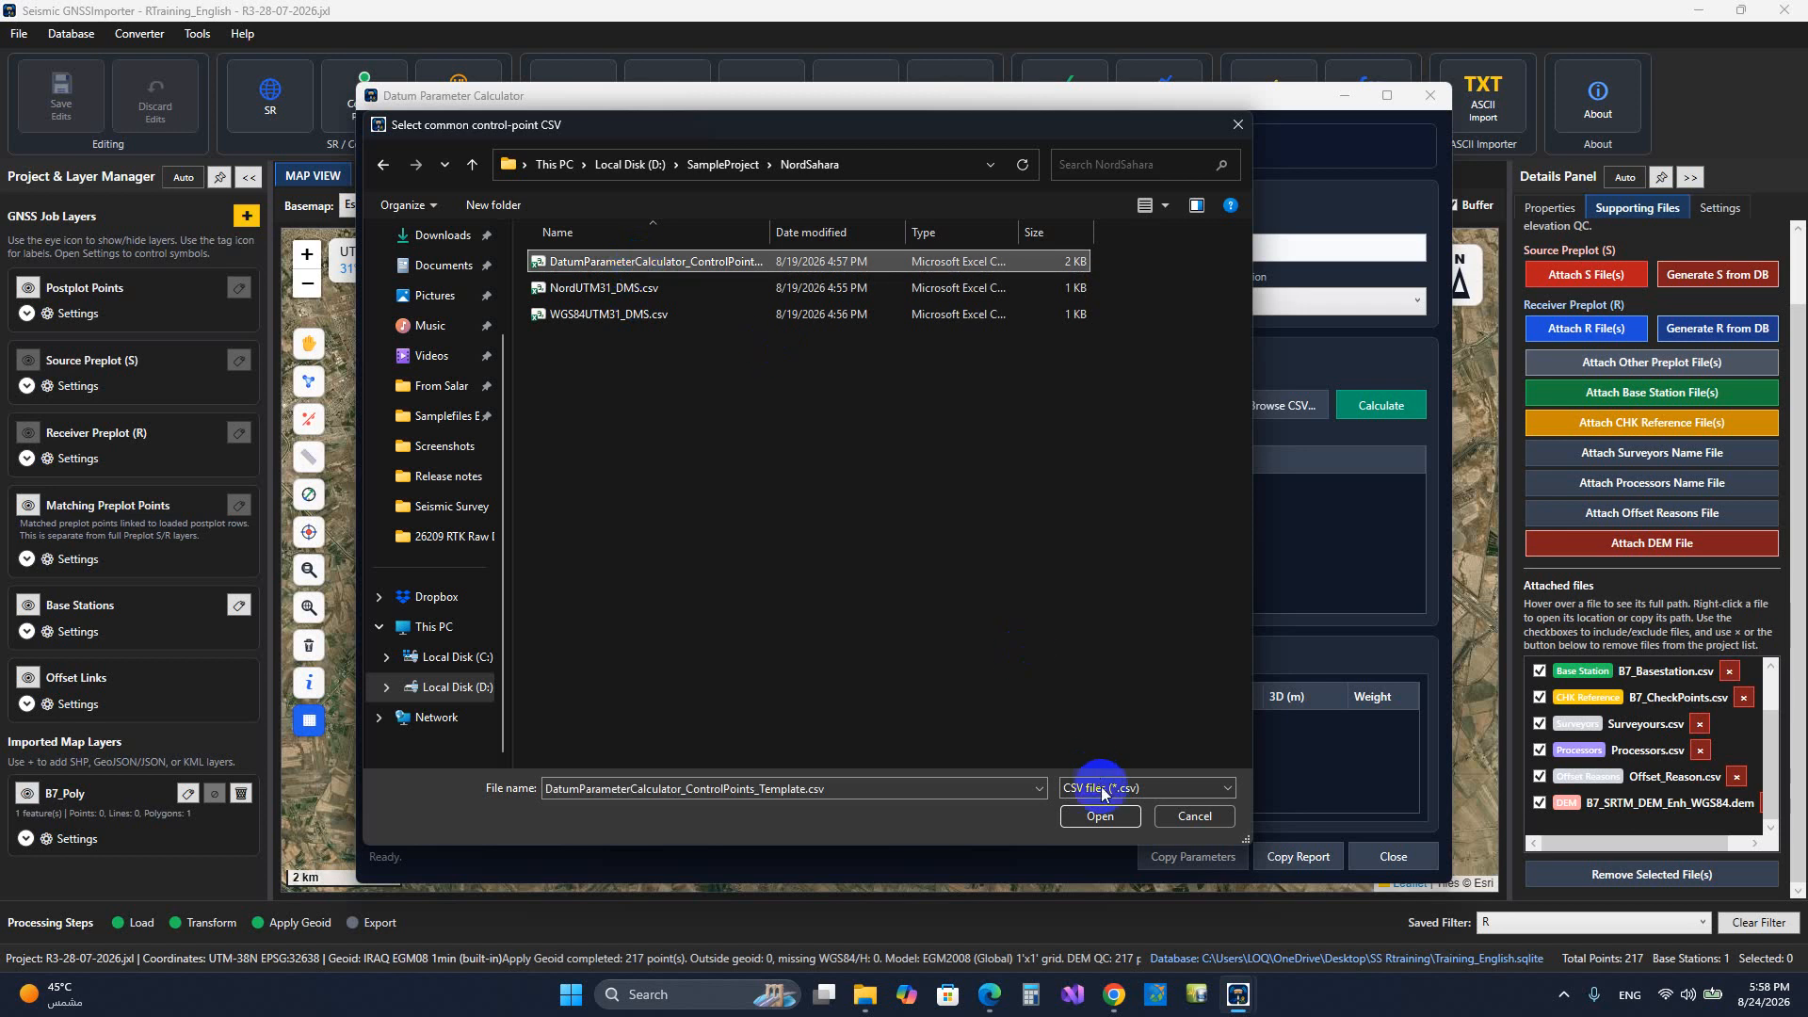
Step: Open the selected control-point CSV in Excel, examine its local and WGS84 coordinate columns, and close it
right_click(708, 261)
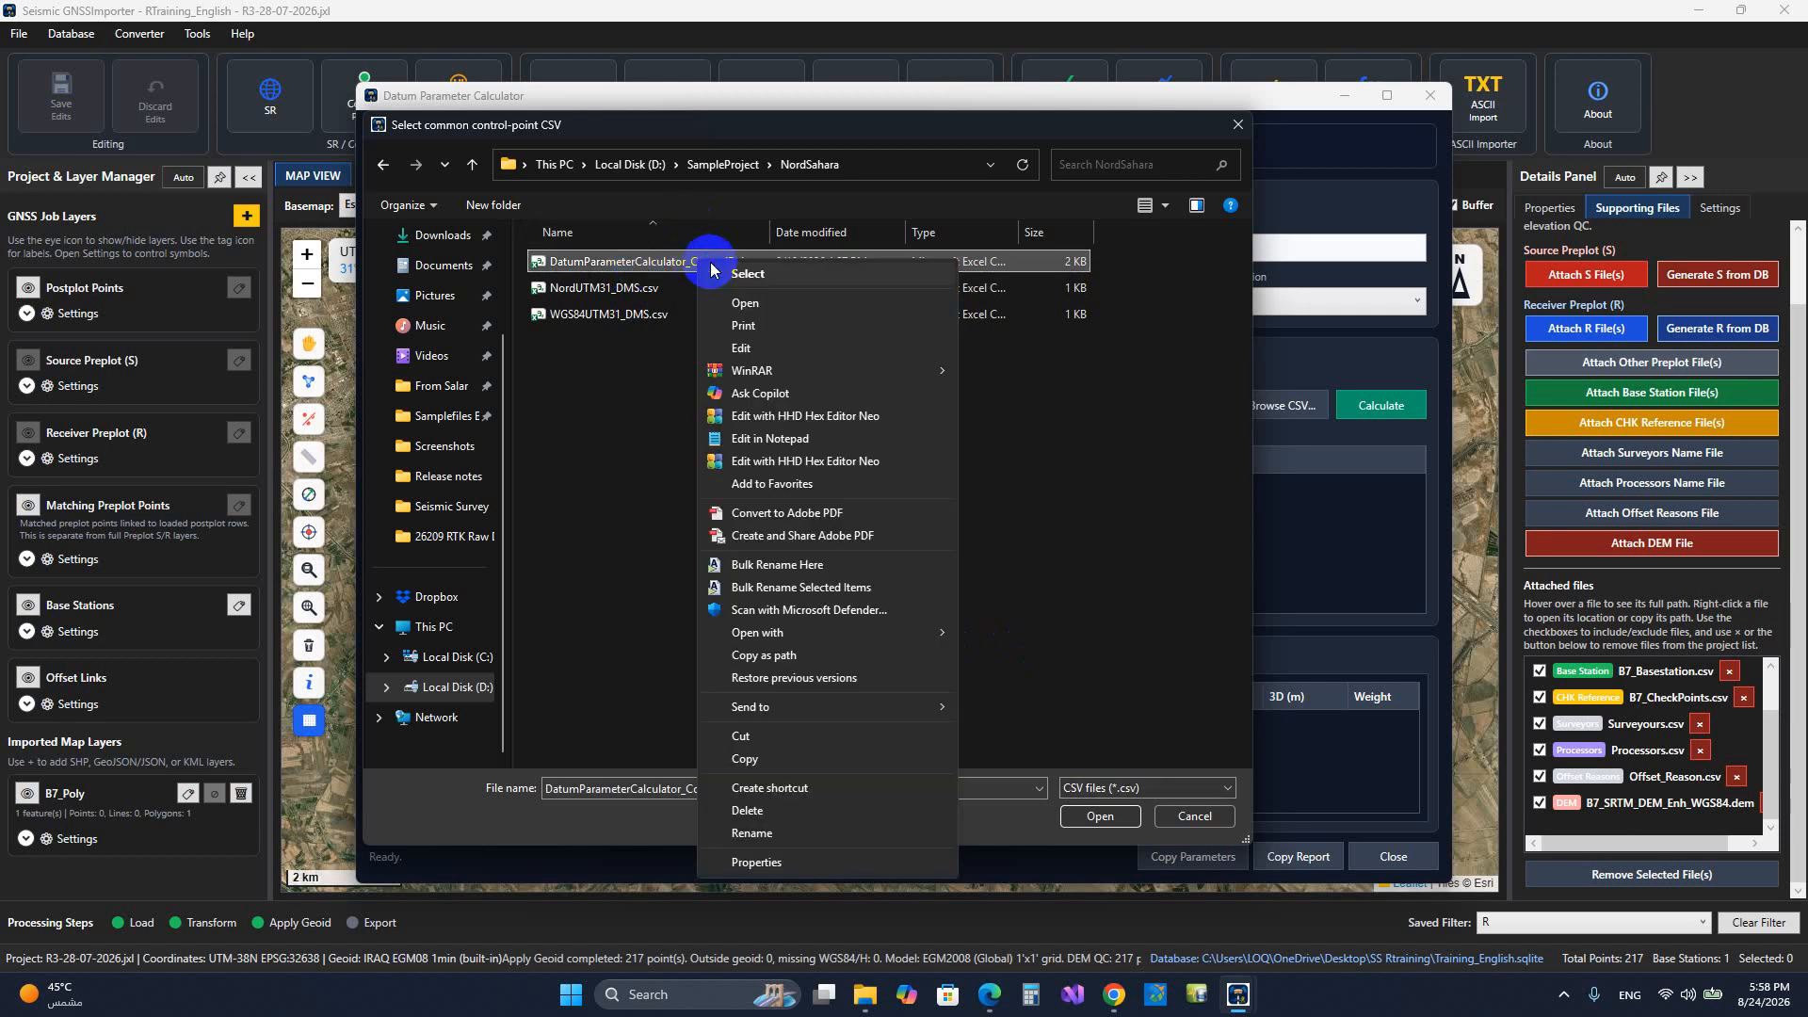
click(747, 304)
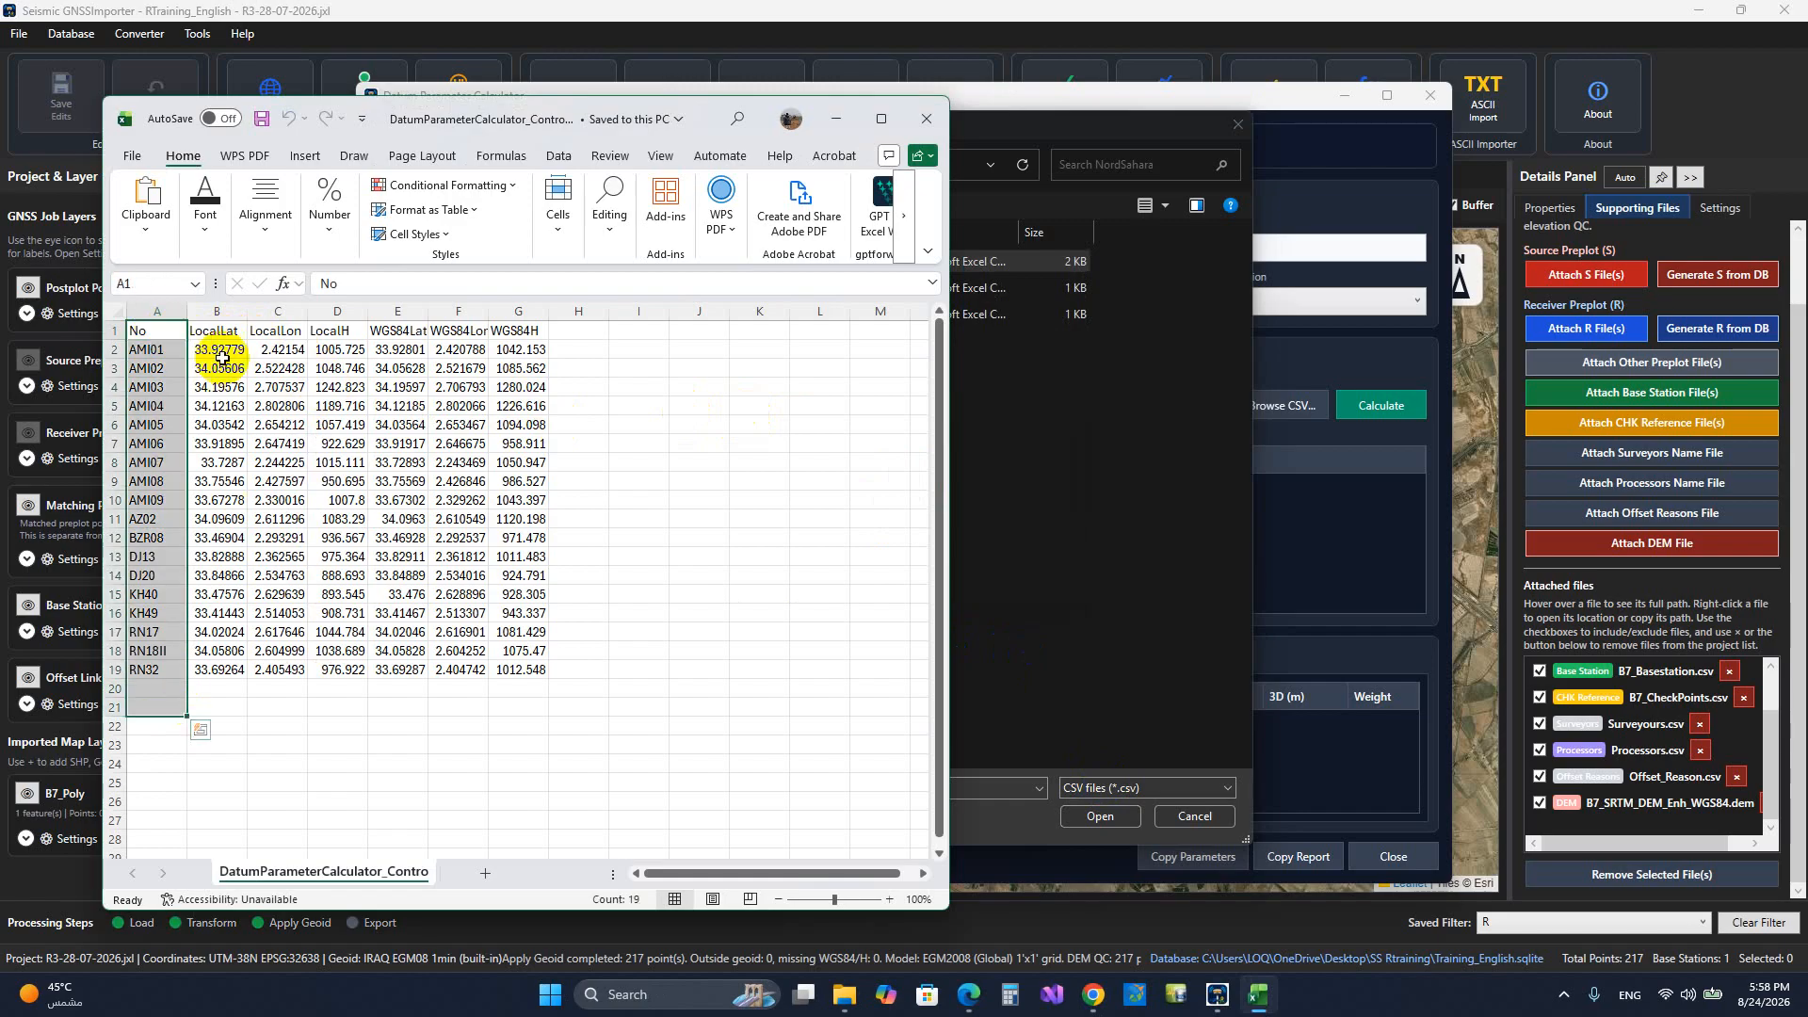
drag(218, 329, 348, 650)
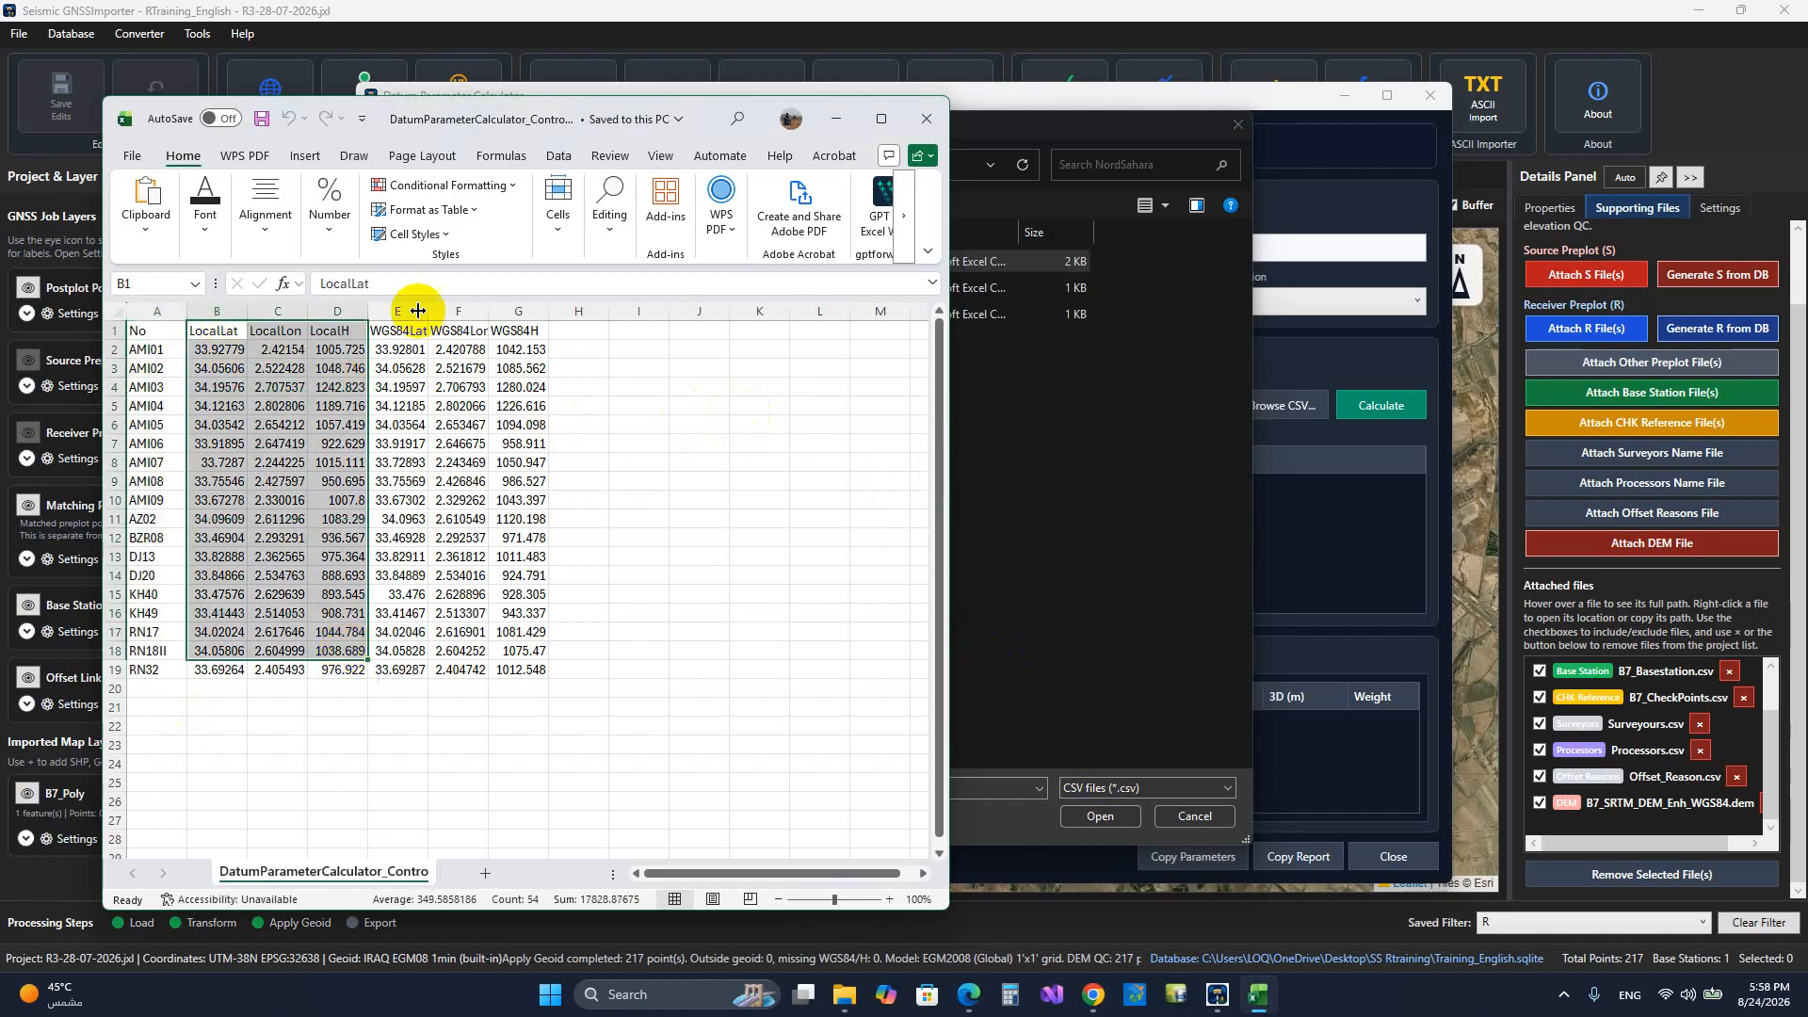
drag(401, 330, 528, 650)
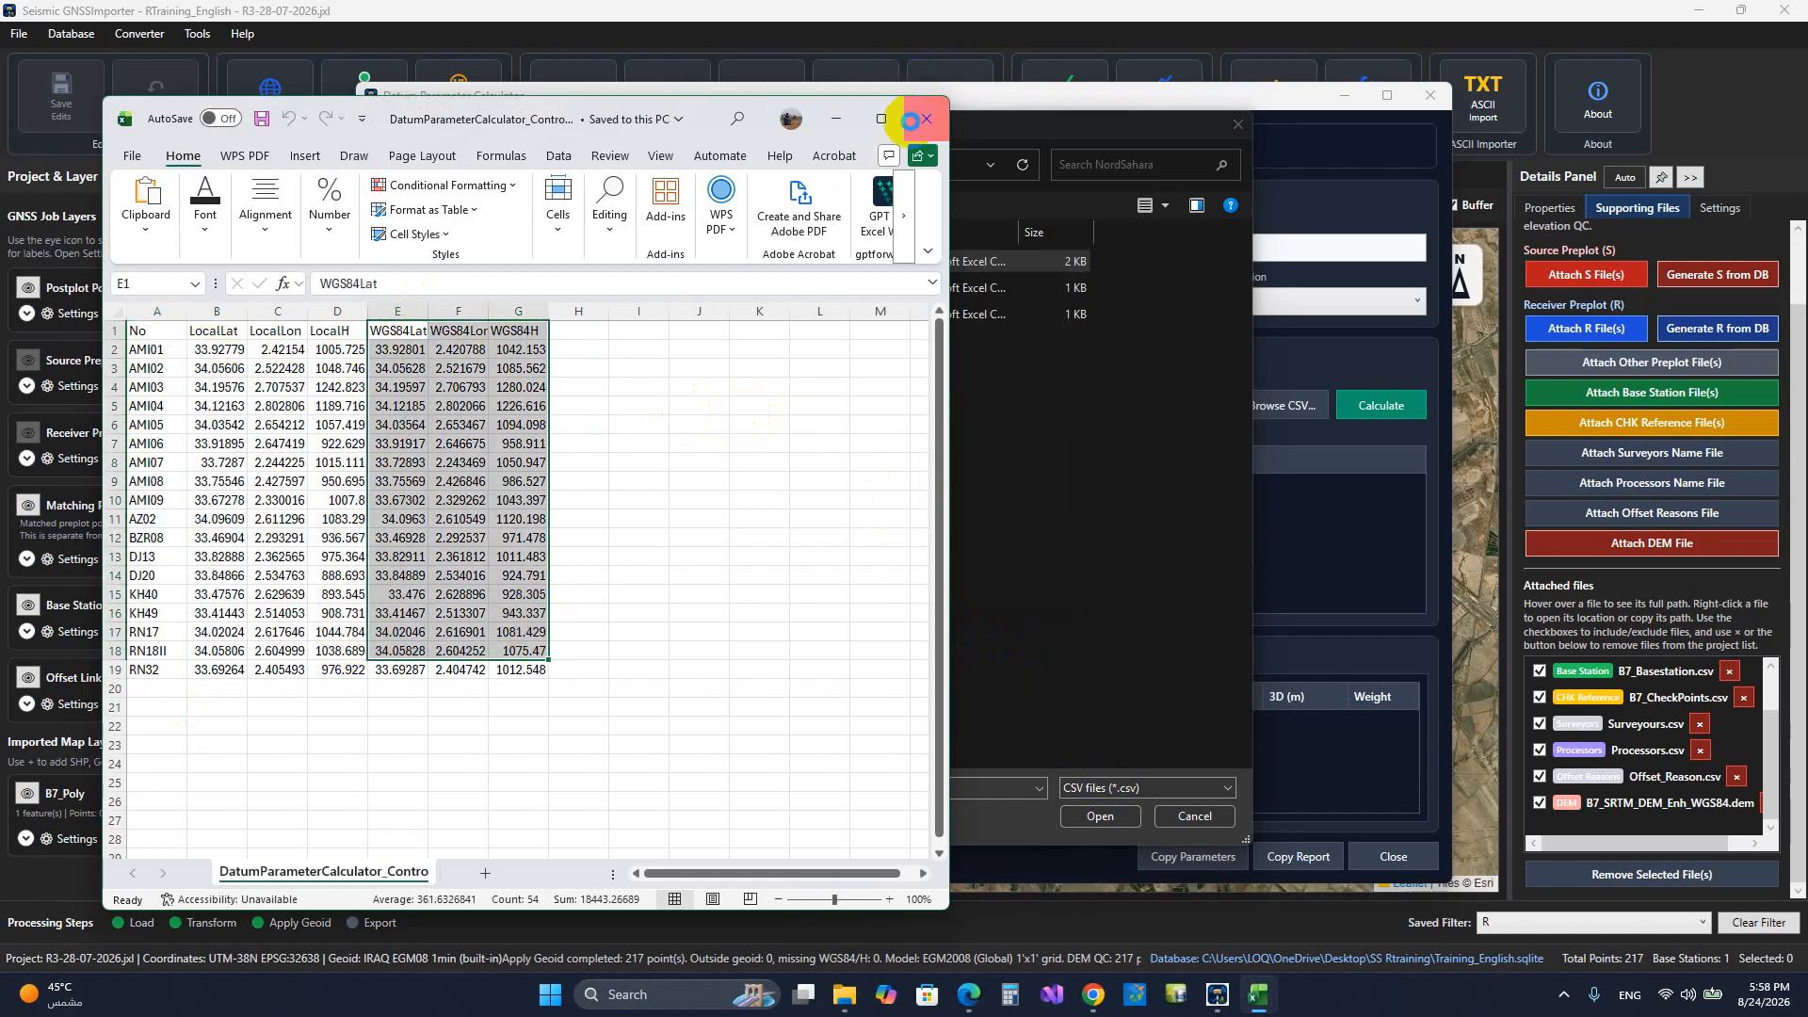
click(923, 118)
Step: Load the control-point CSV, calculate the 7-parameter transformation to WGS84, and review the point residuals
click(1085, 814)
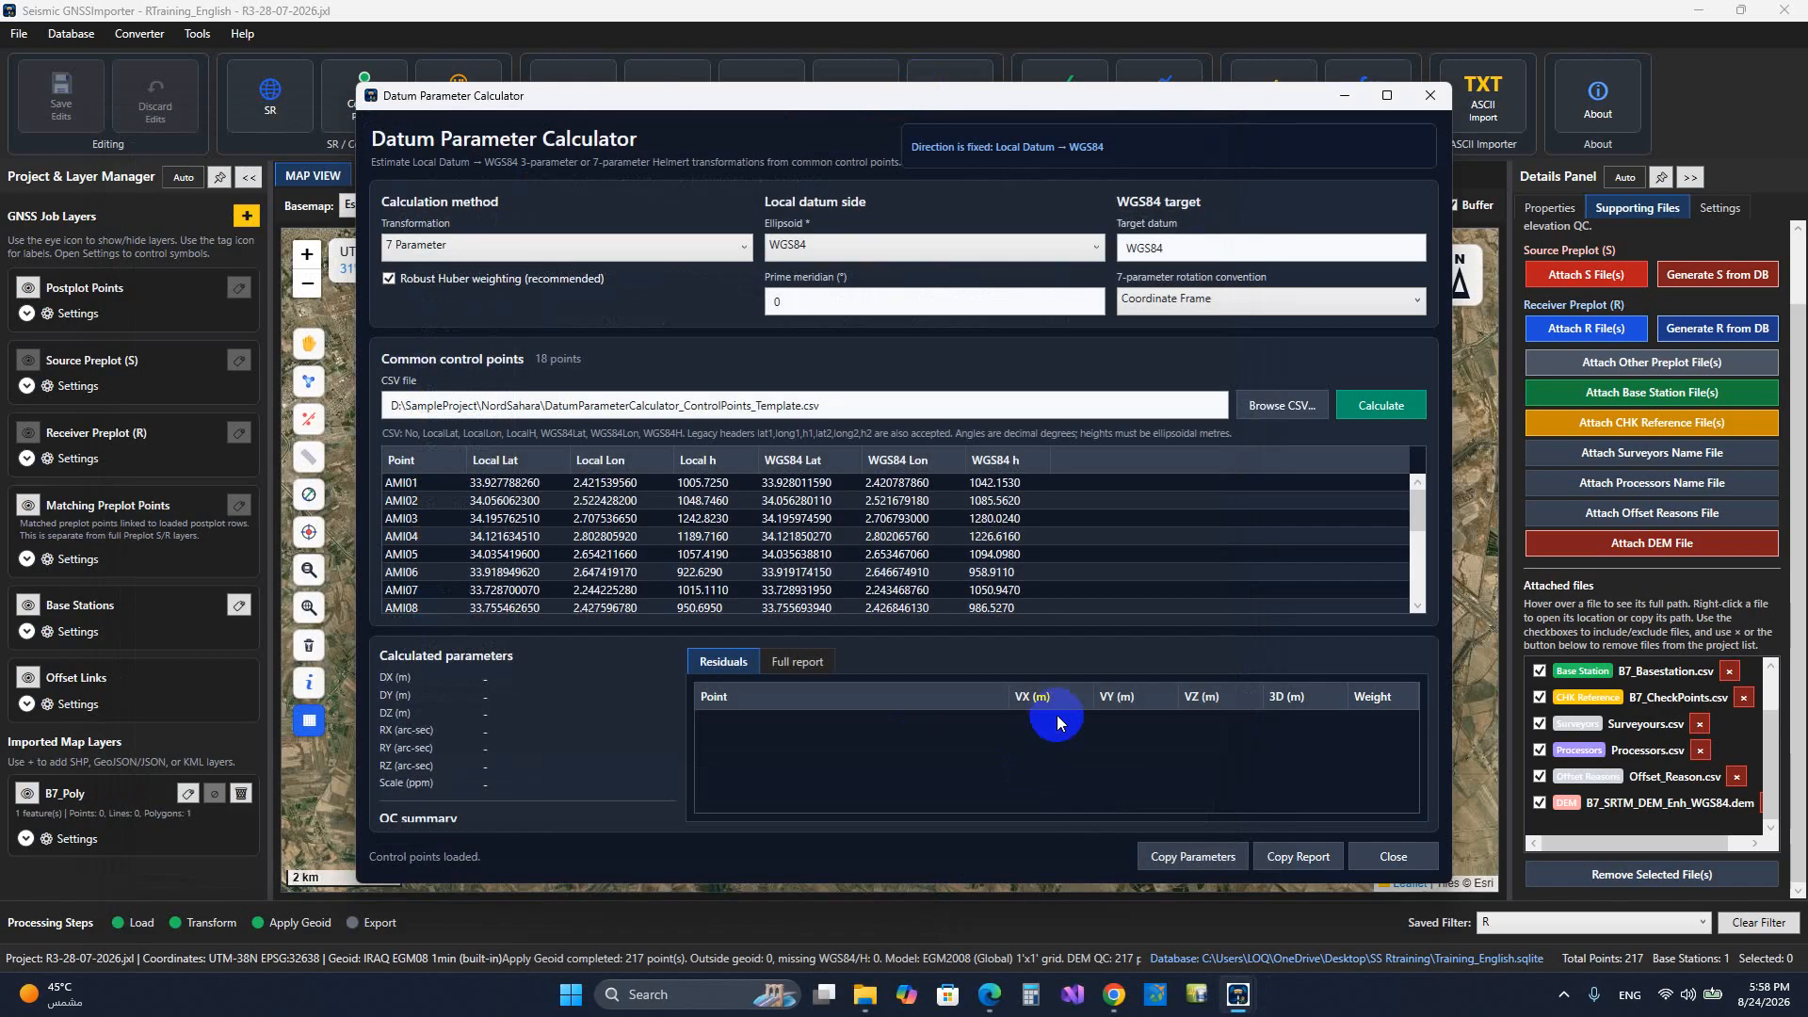
click(1374, 411)
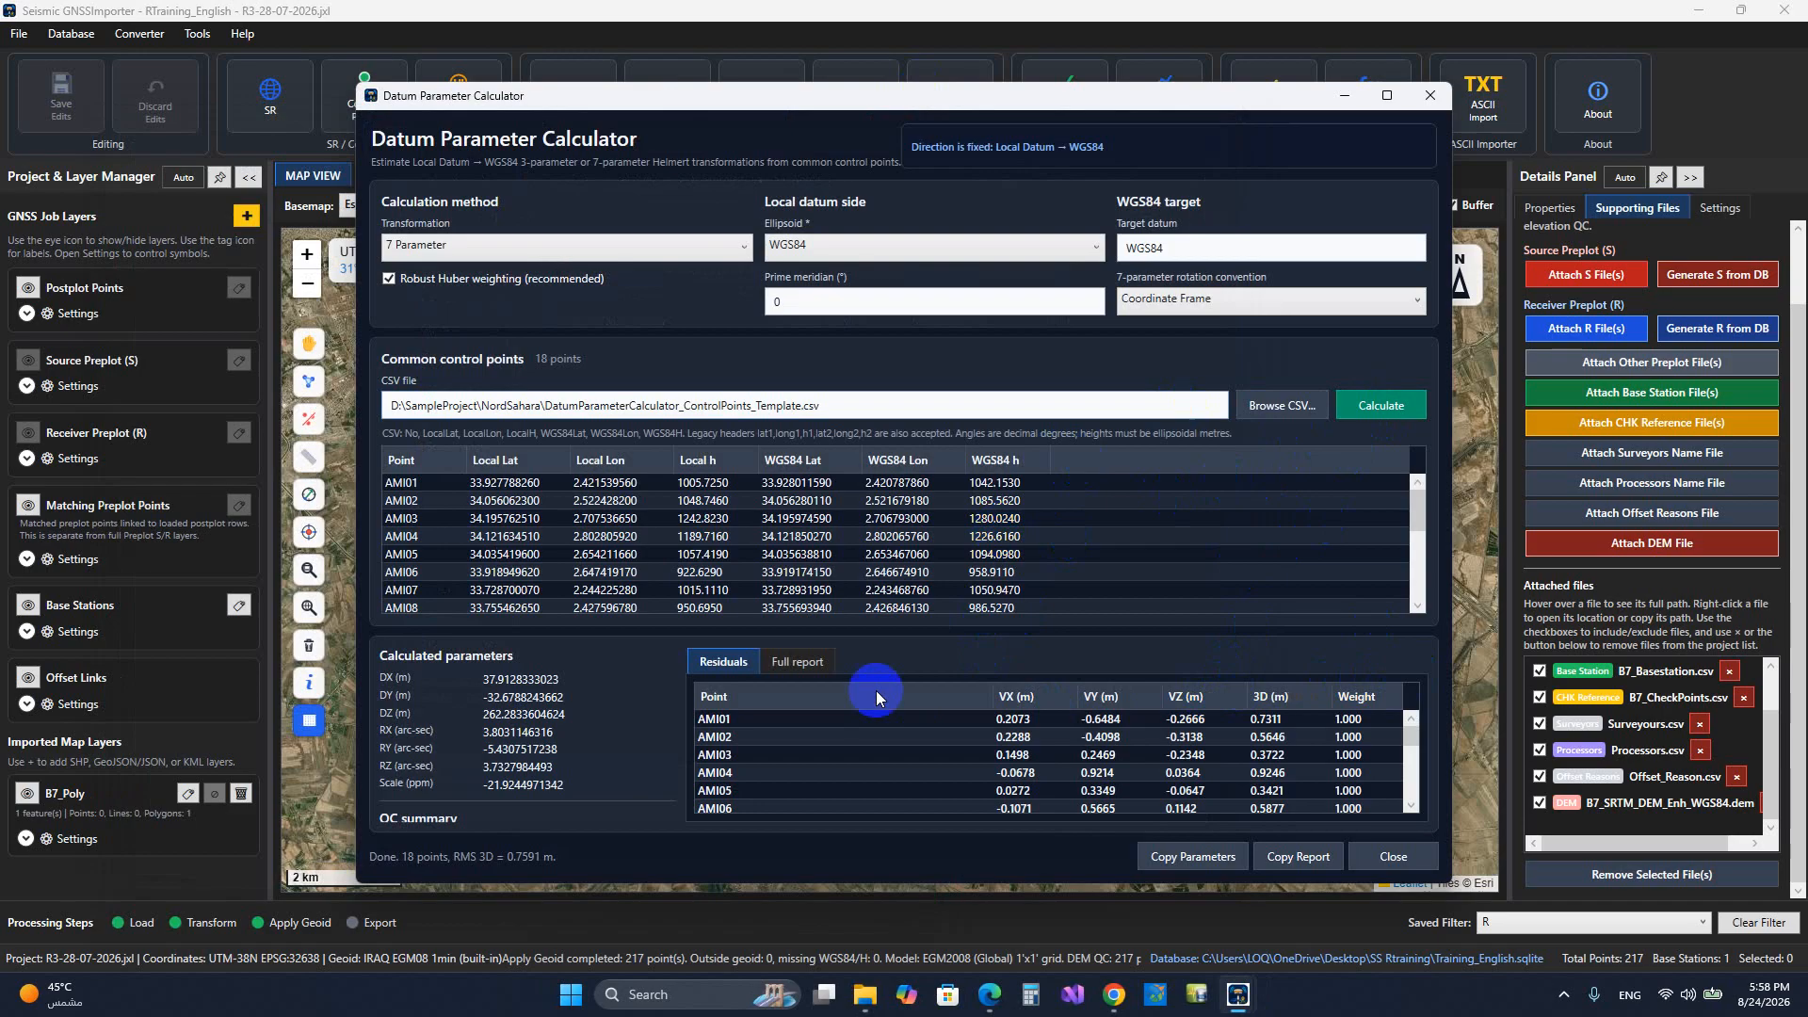
scroll(896, 738, down, 5)
scroll(1025, 751, up, 3)
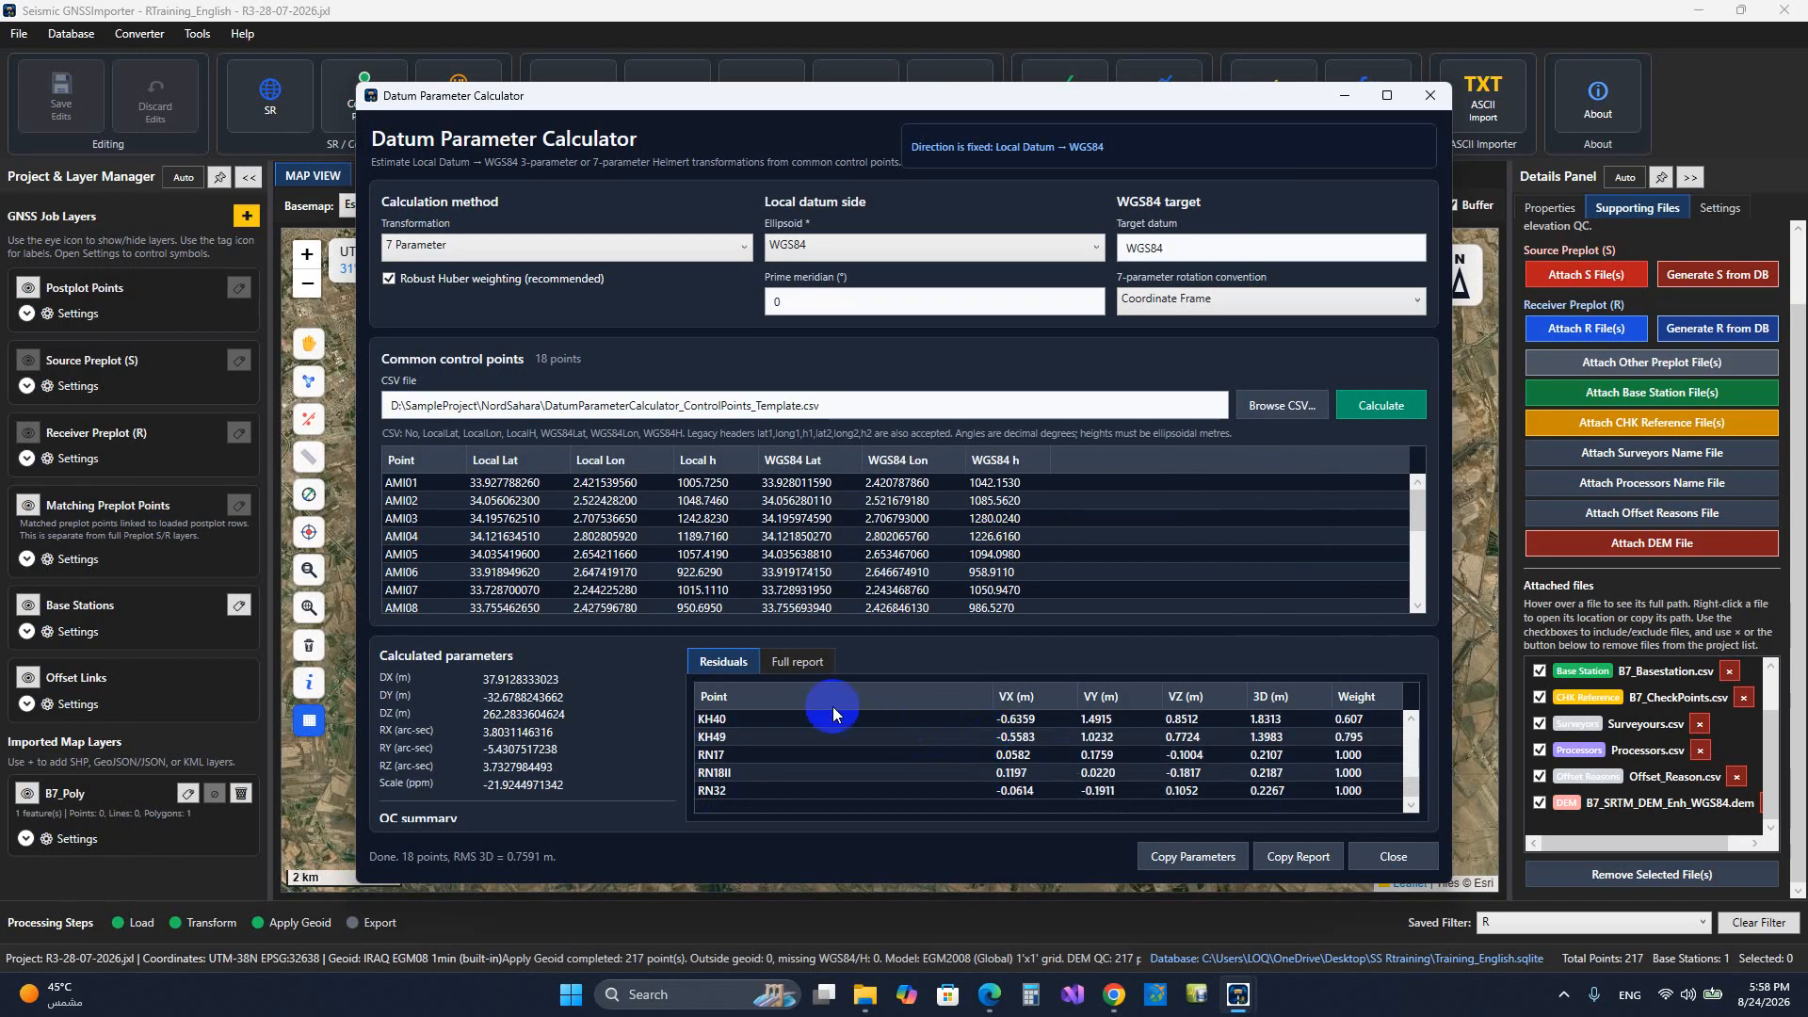
scroll(937, 758, up, 2)
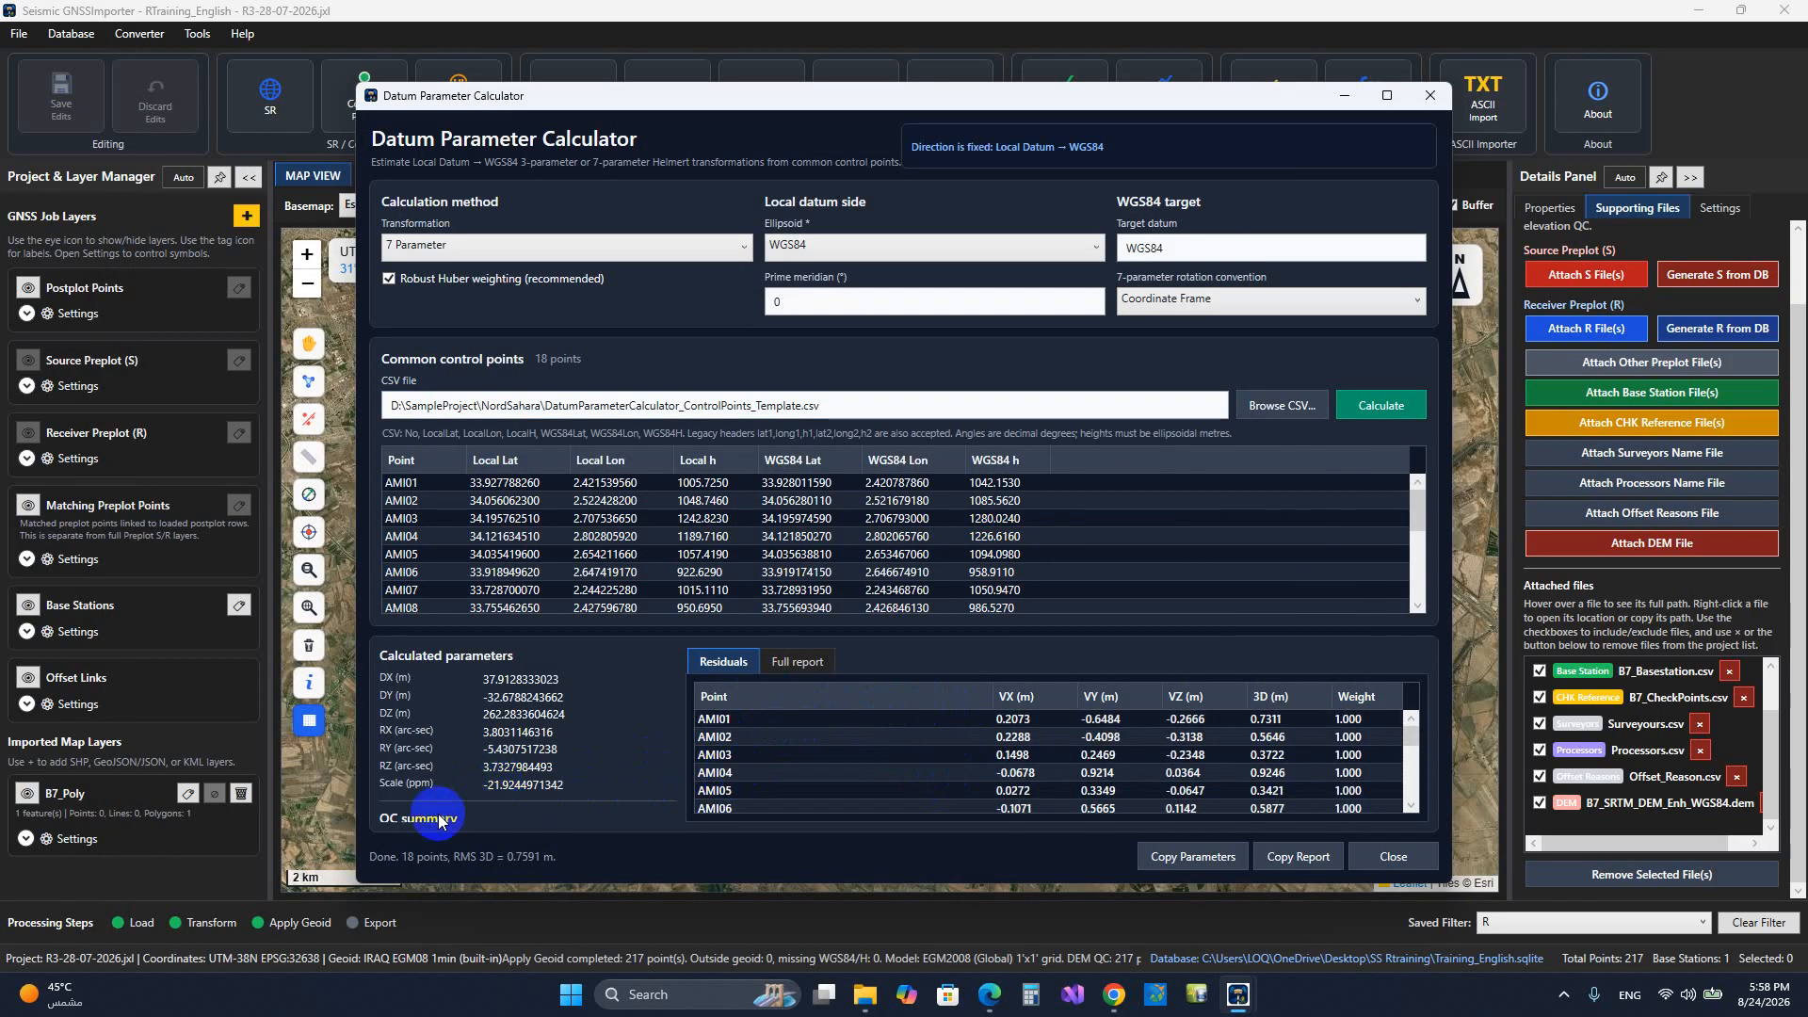
Step: Enlarge the calculator window to examine the QC summary and full calculation report, and close the Datum Parameter Calculator
drag(829, 97, 824, 37)
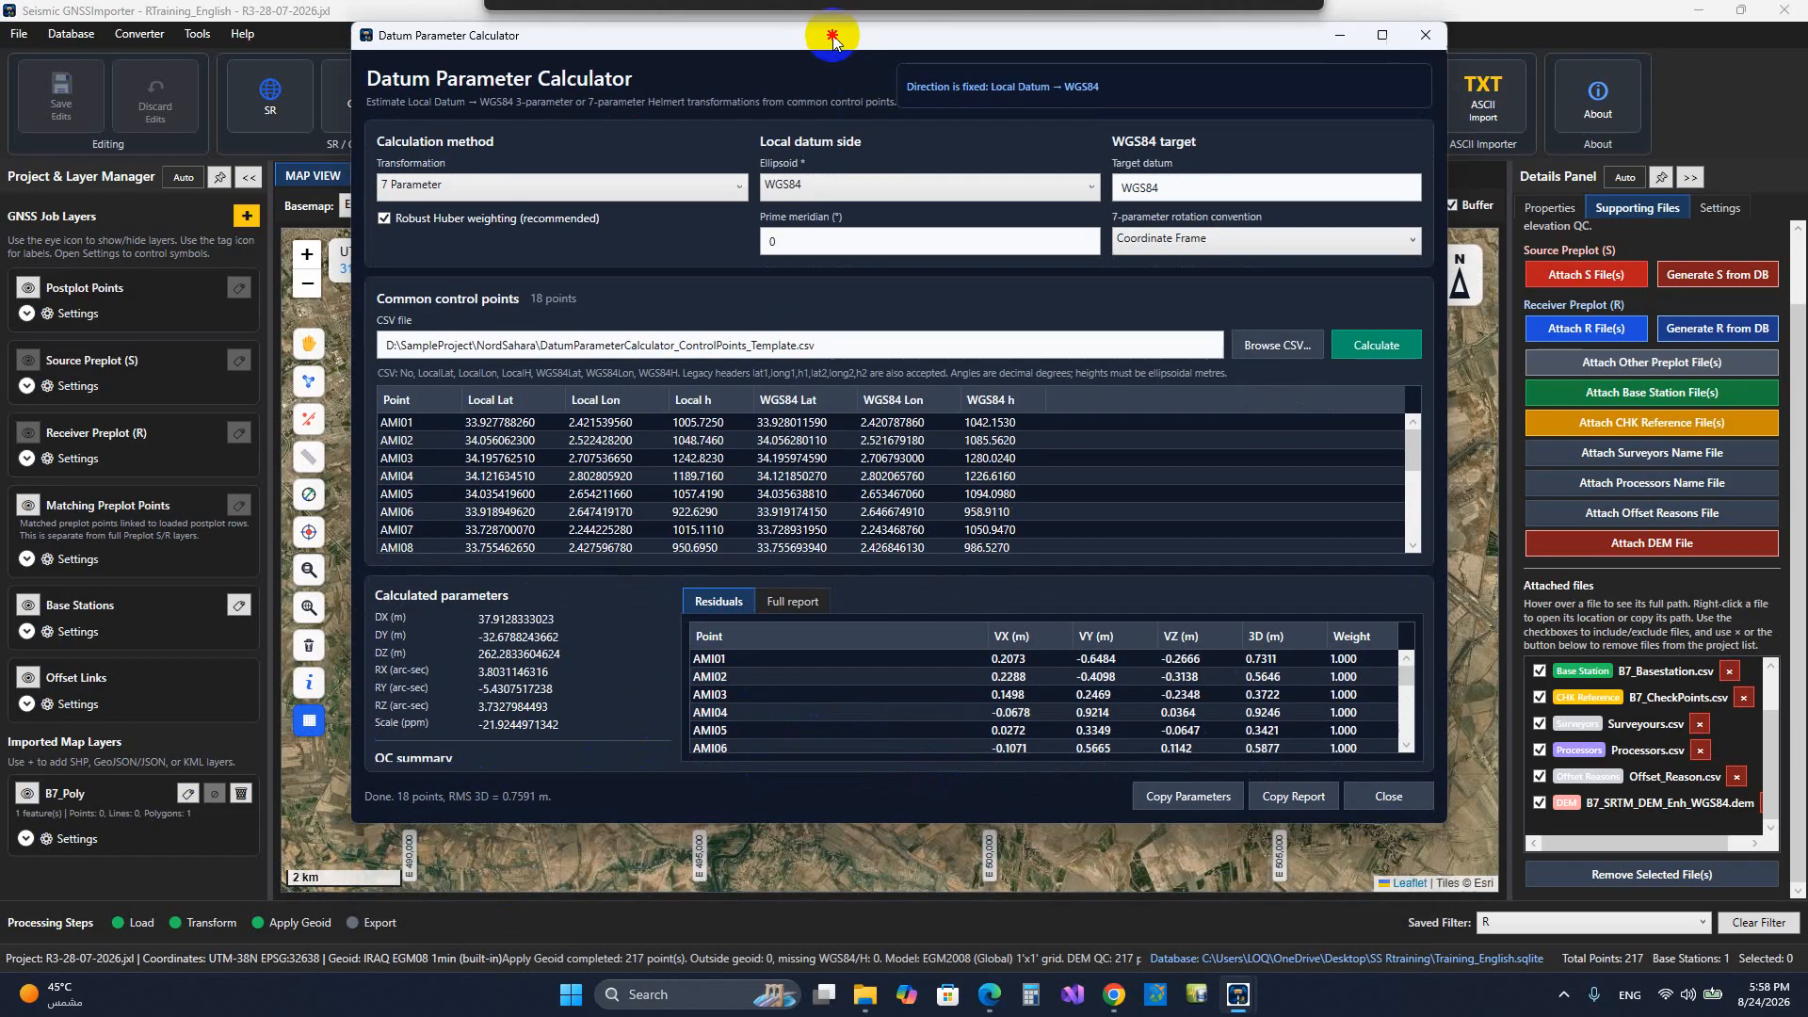
drag(673, 827, 666, 872)
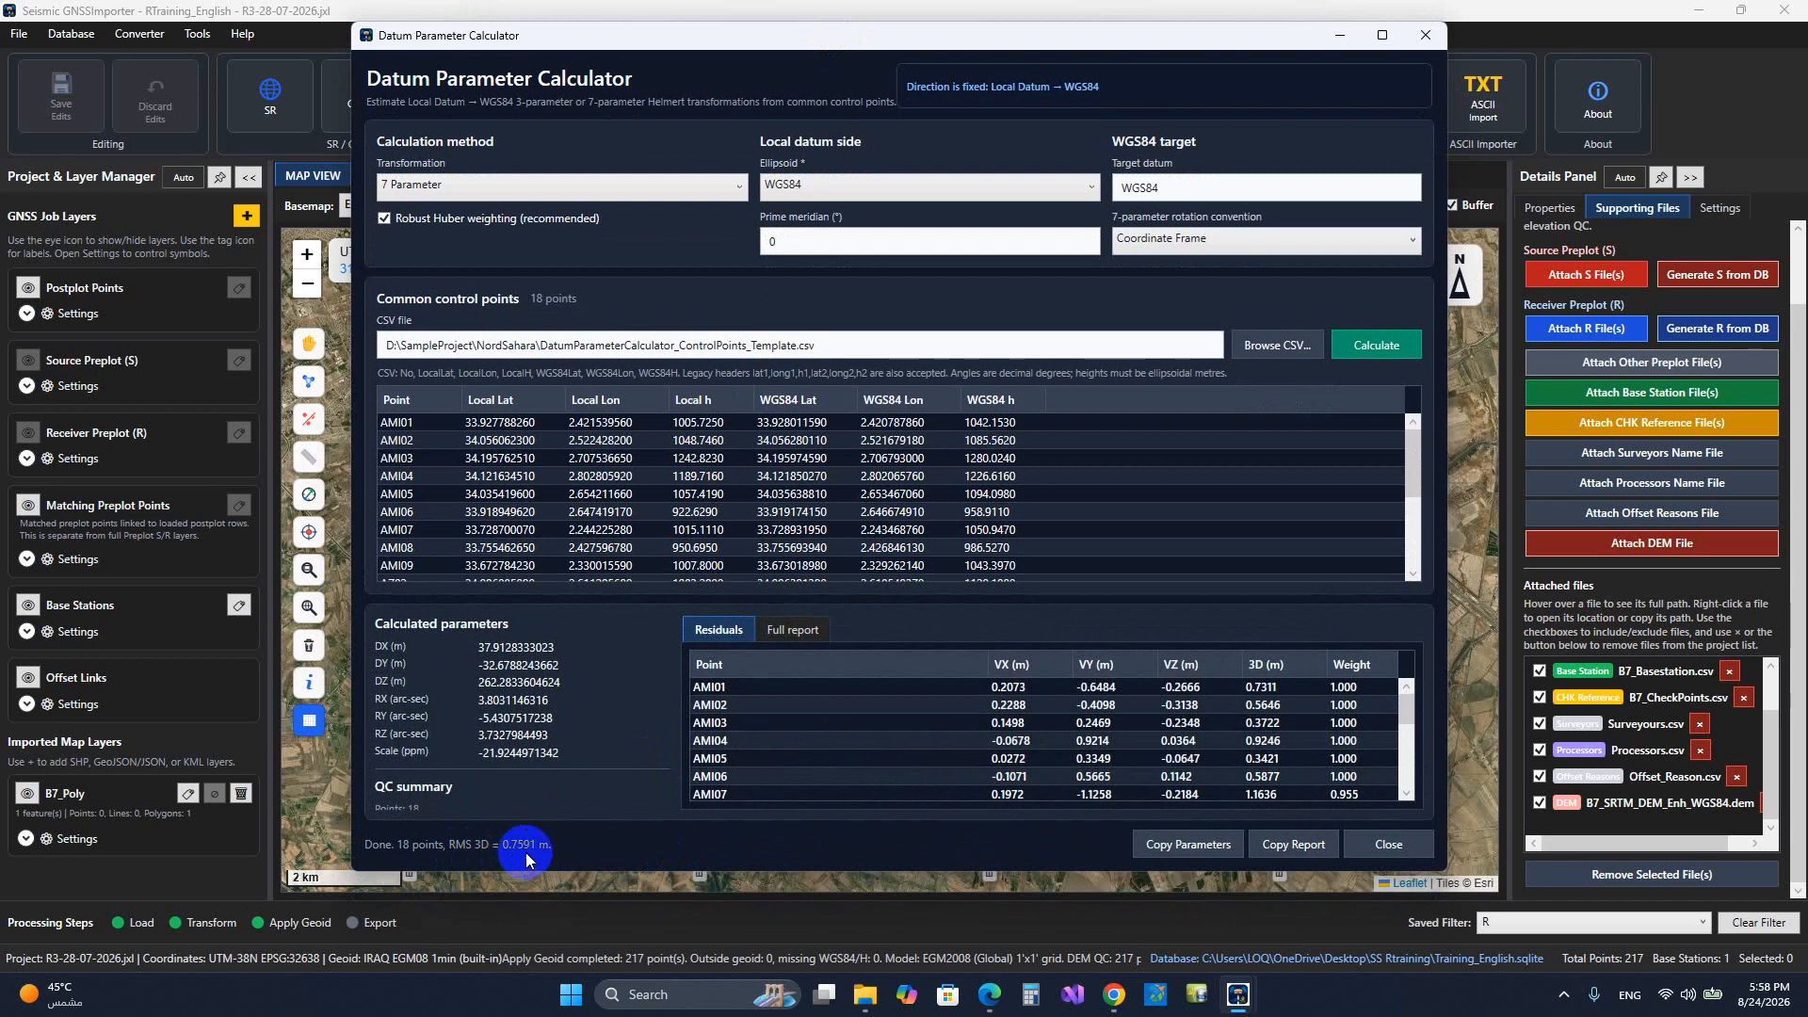
click(788, 630)
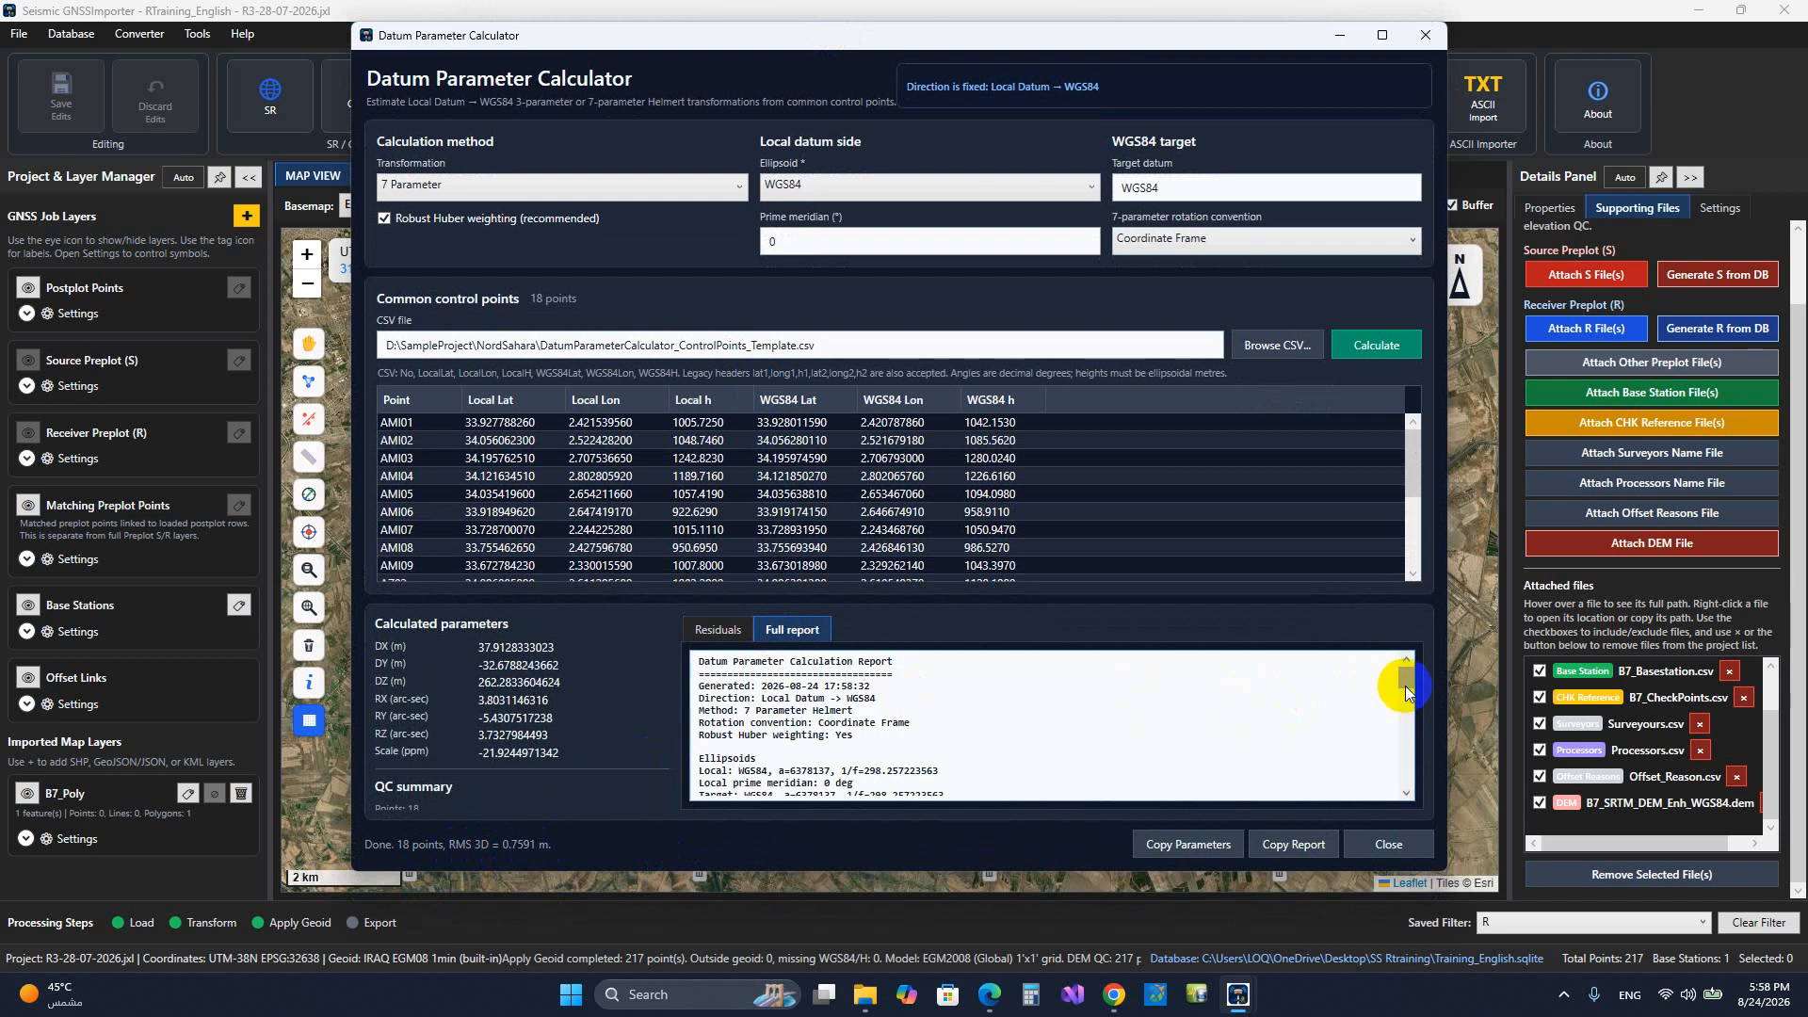
mouse_move(1406, 680)
mouse_down()
mouse_move(1413, 779)
mouse_move(1394, 665)
mouse_up()
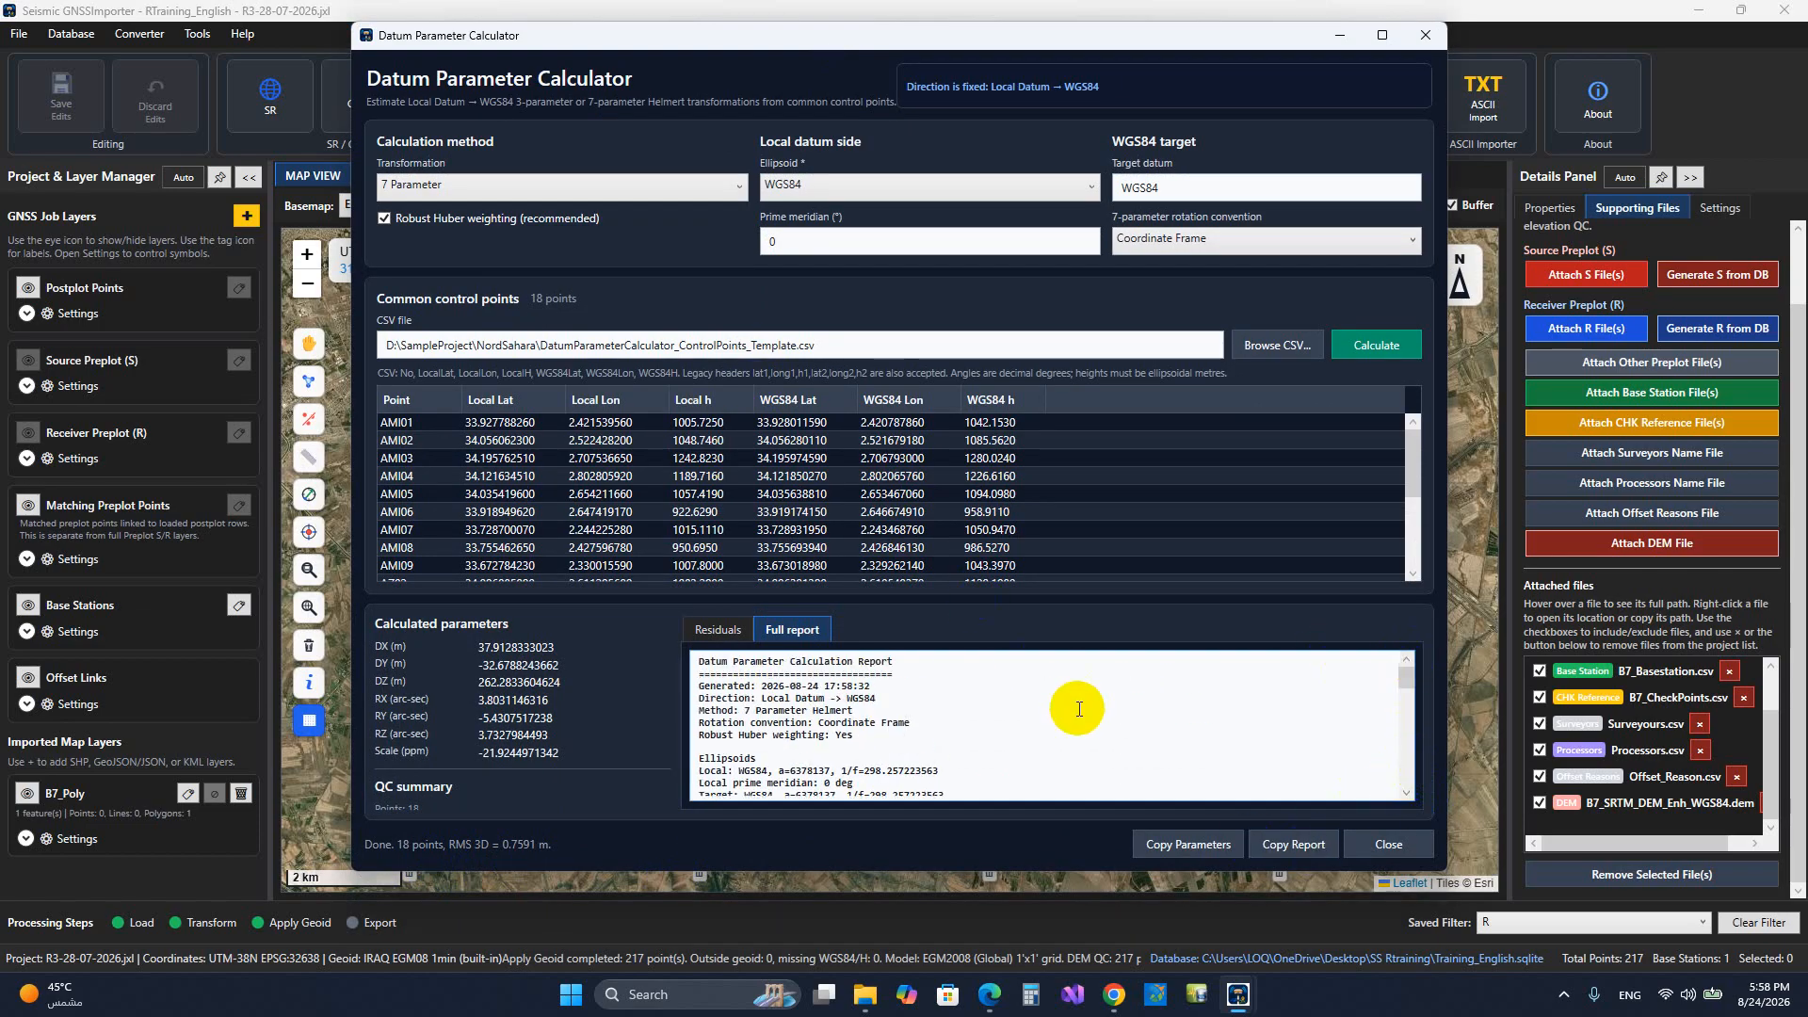
click(1425, 38)
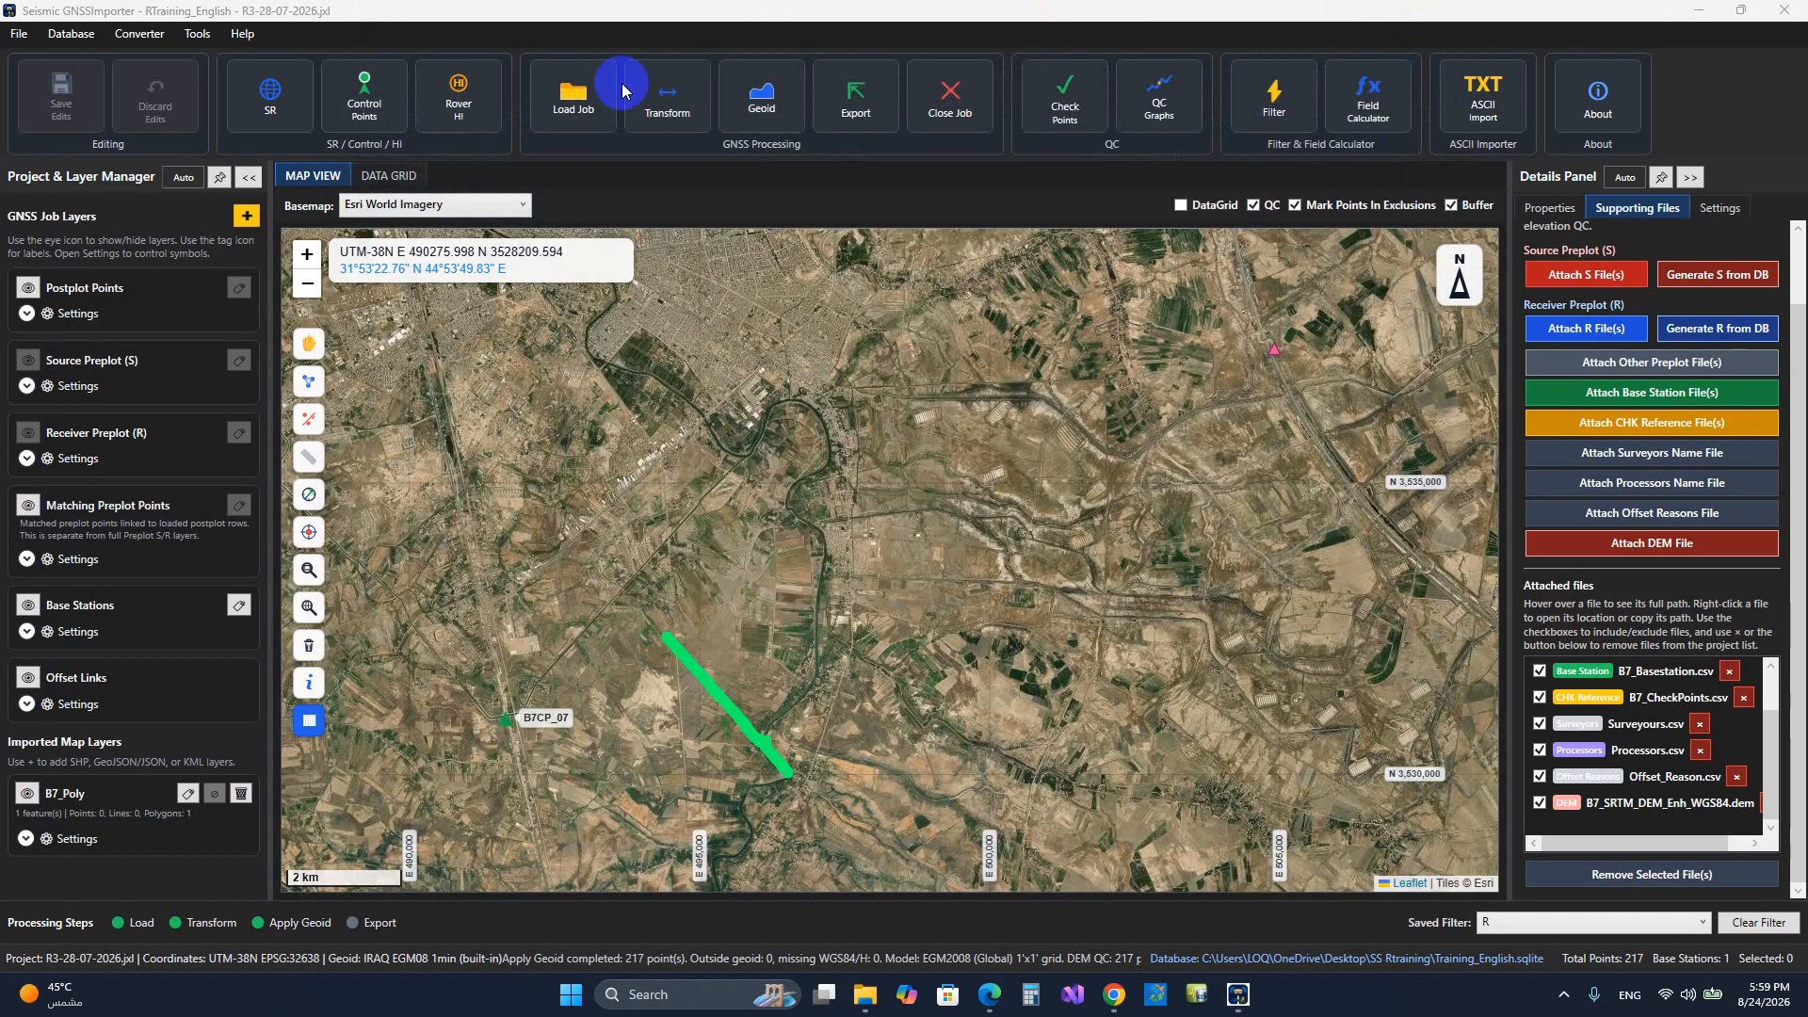
Step: Open the Geoid Reader and load EGM08_1min.GGF from D:\GIS and Survey Data\World_EGM1min_fortrimble
click(196, 35)
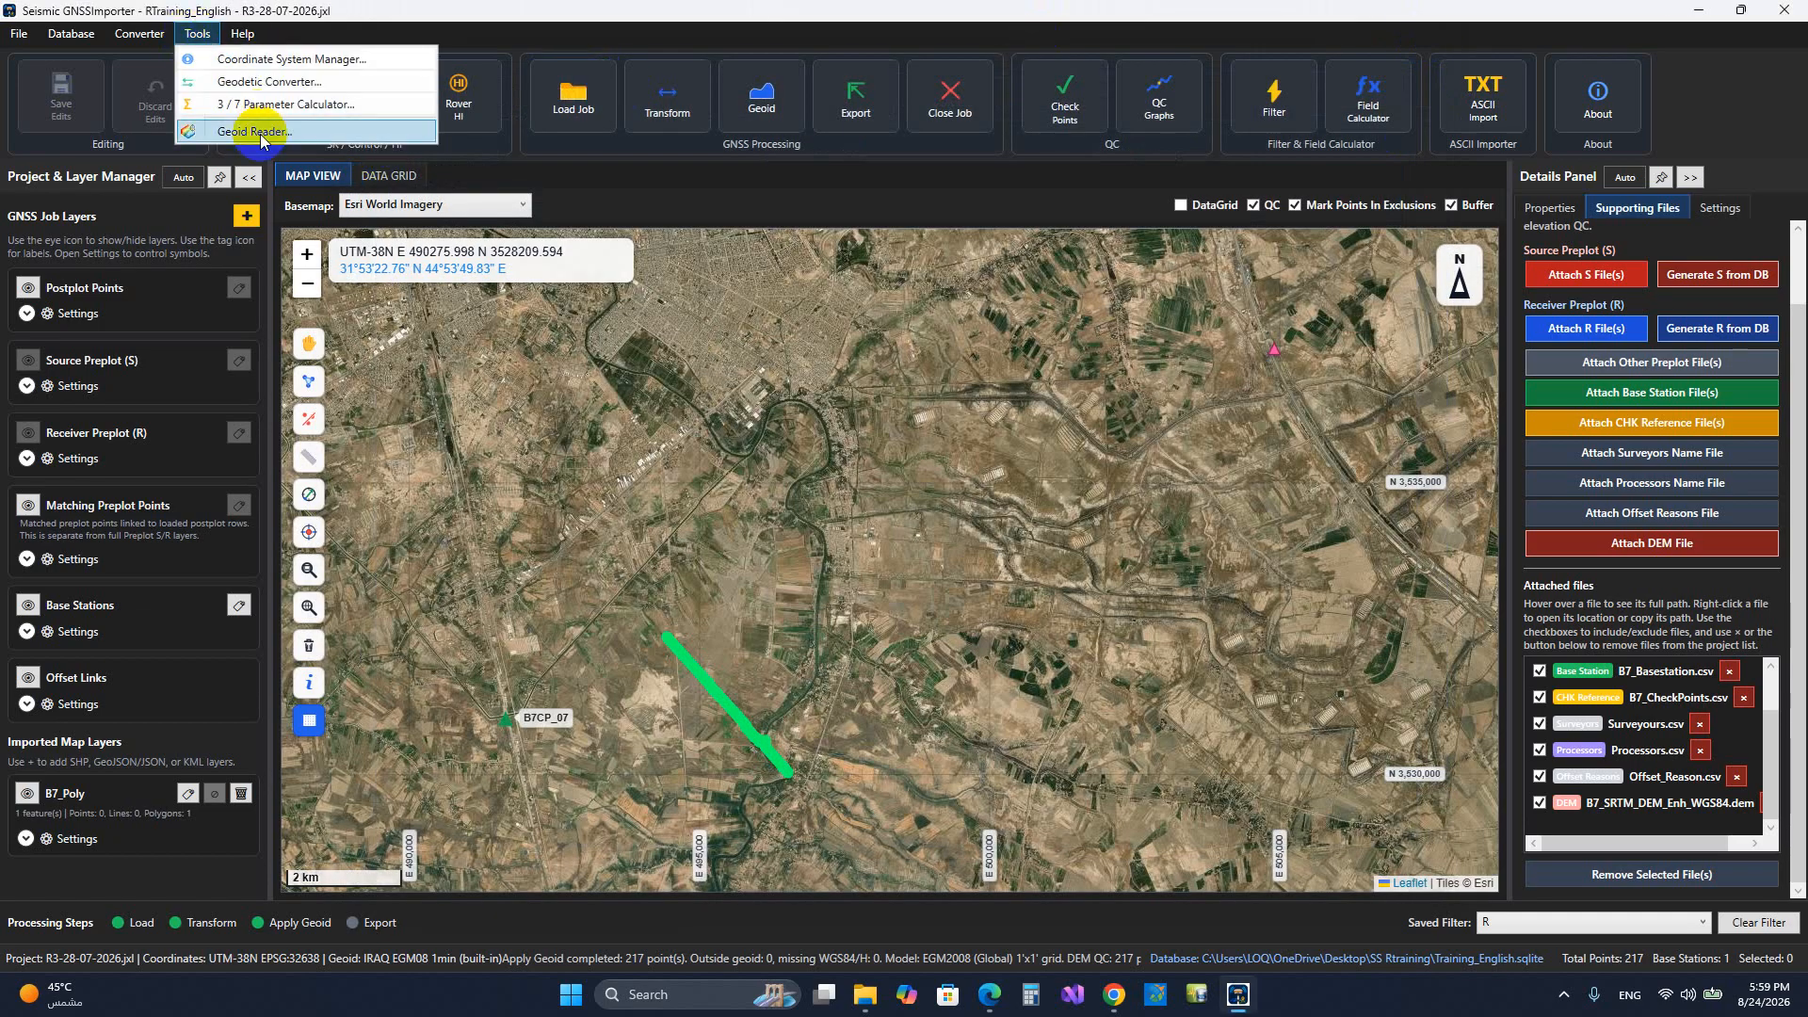
click(259, 133)
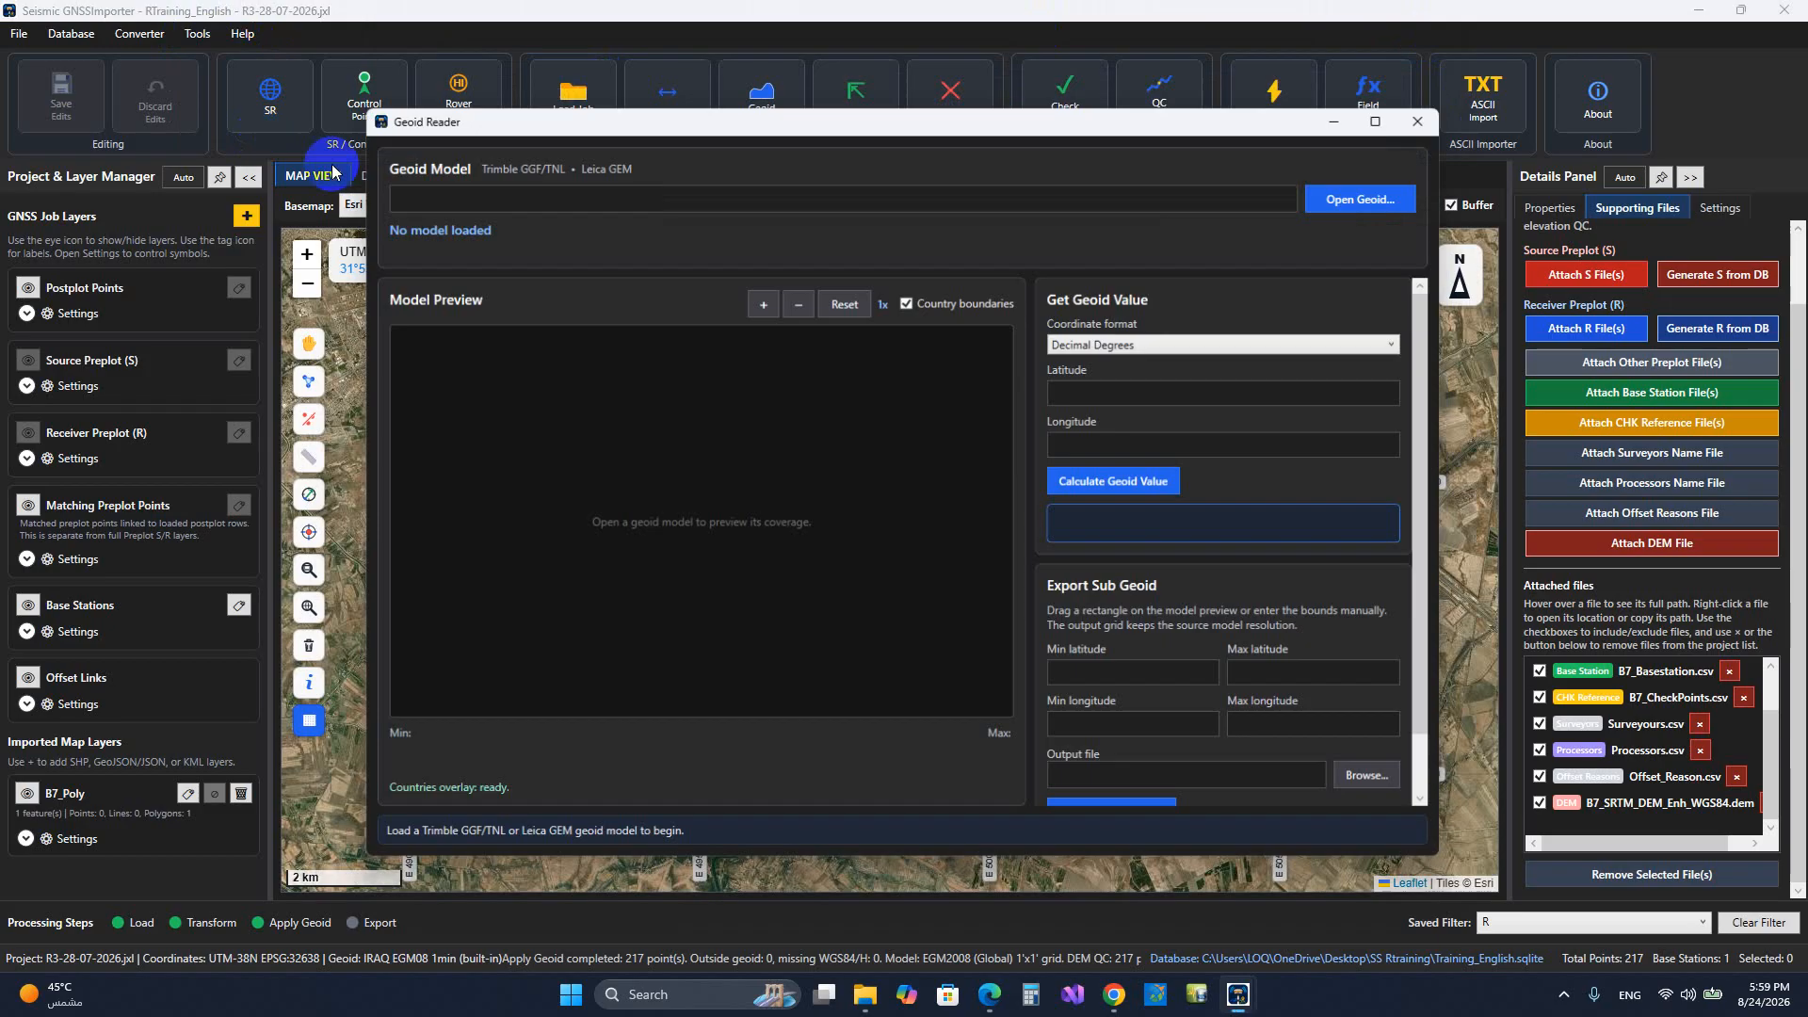
click(1354, 213)
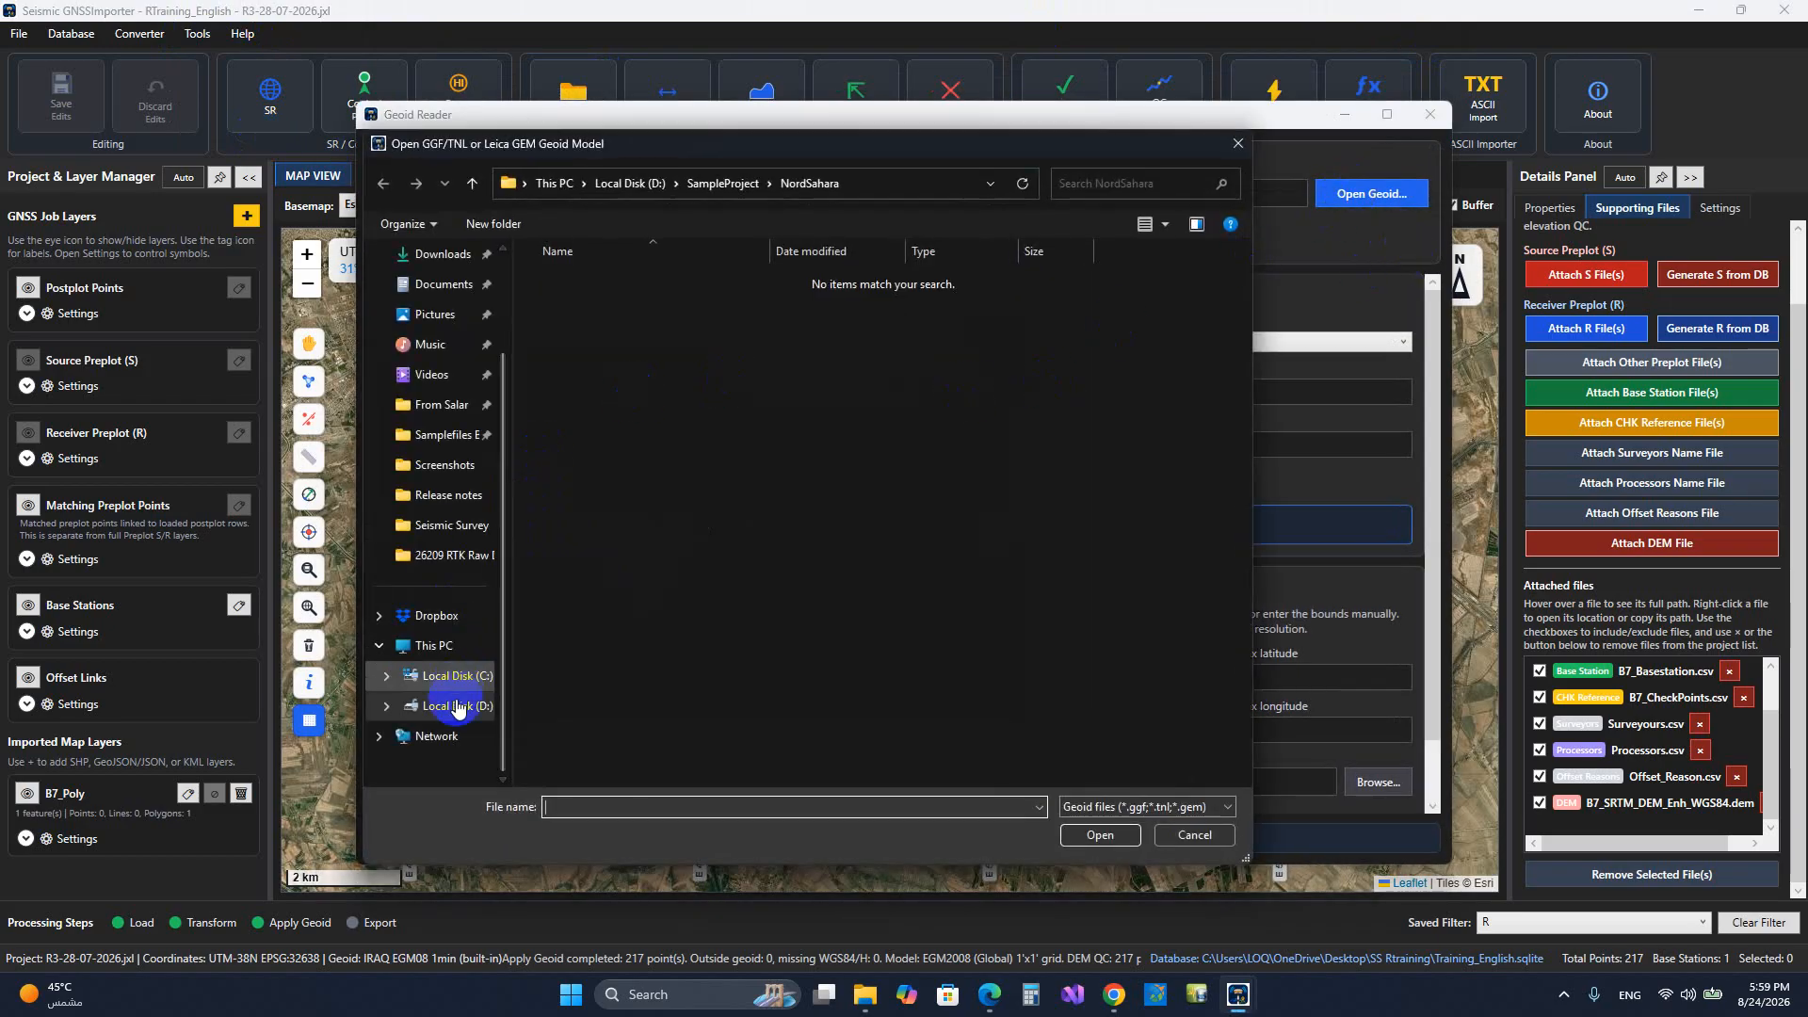
click(457, 706)
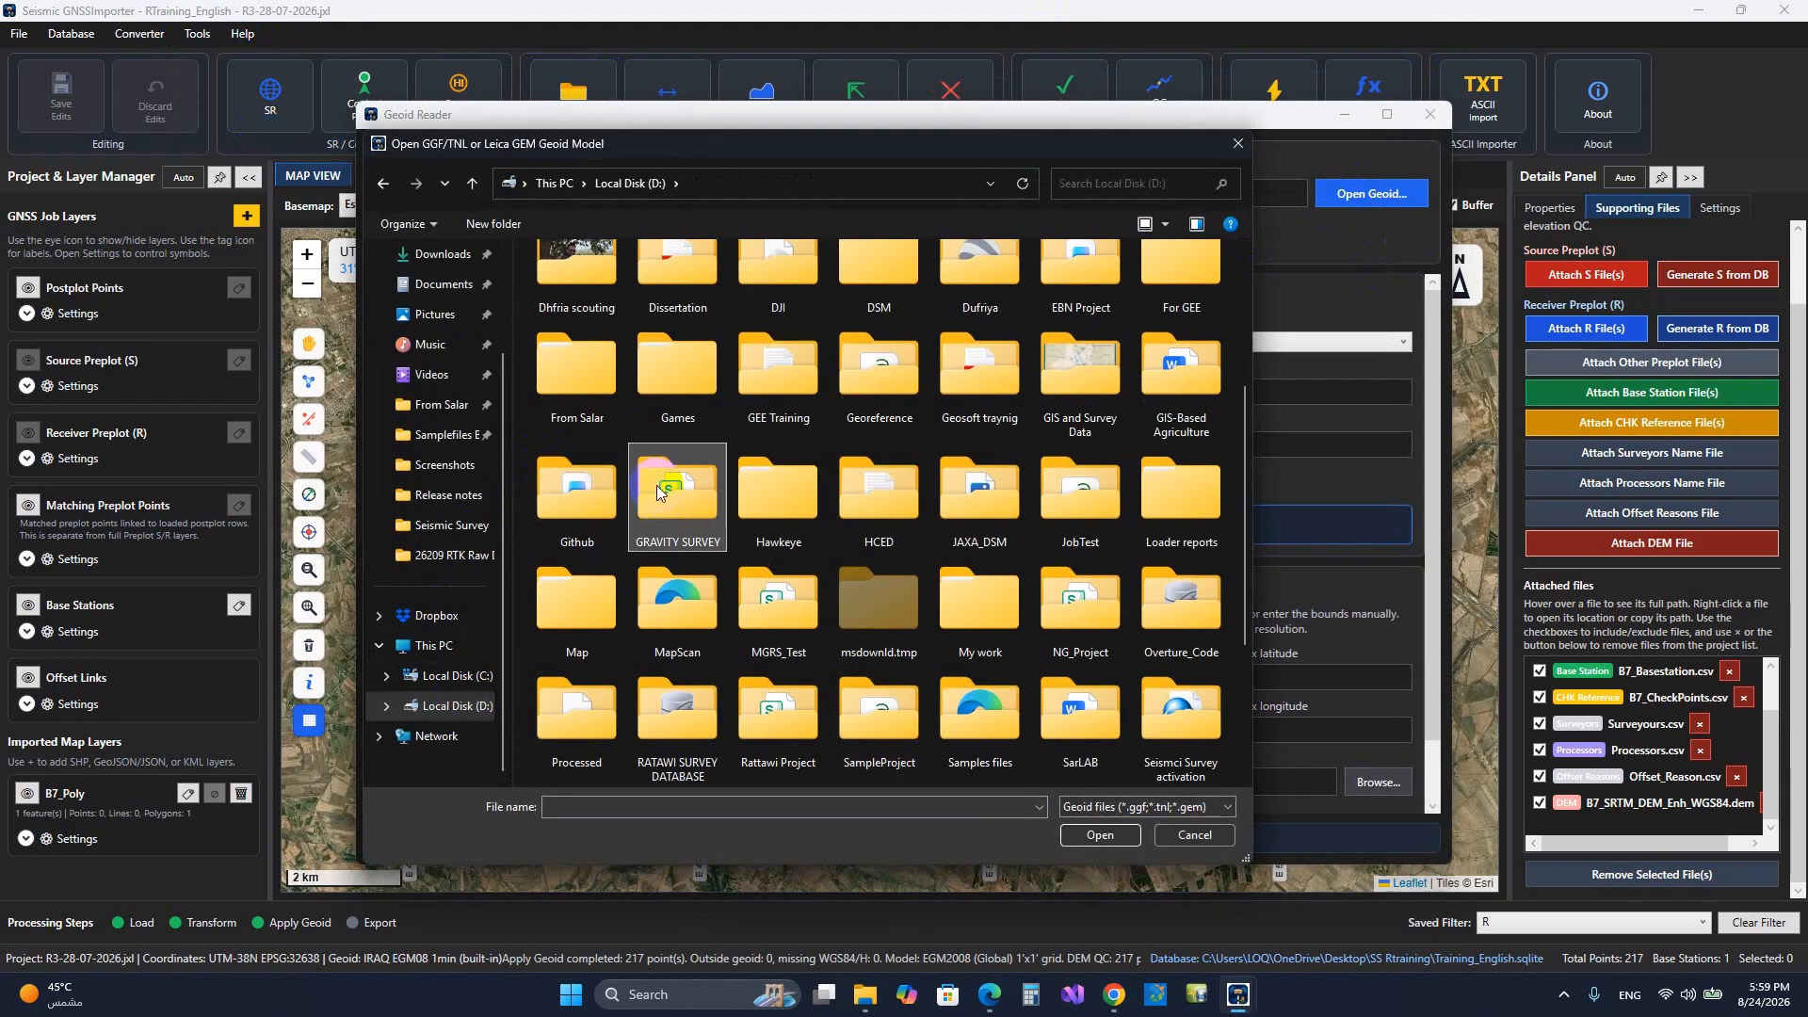
key(g)
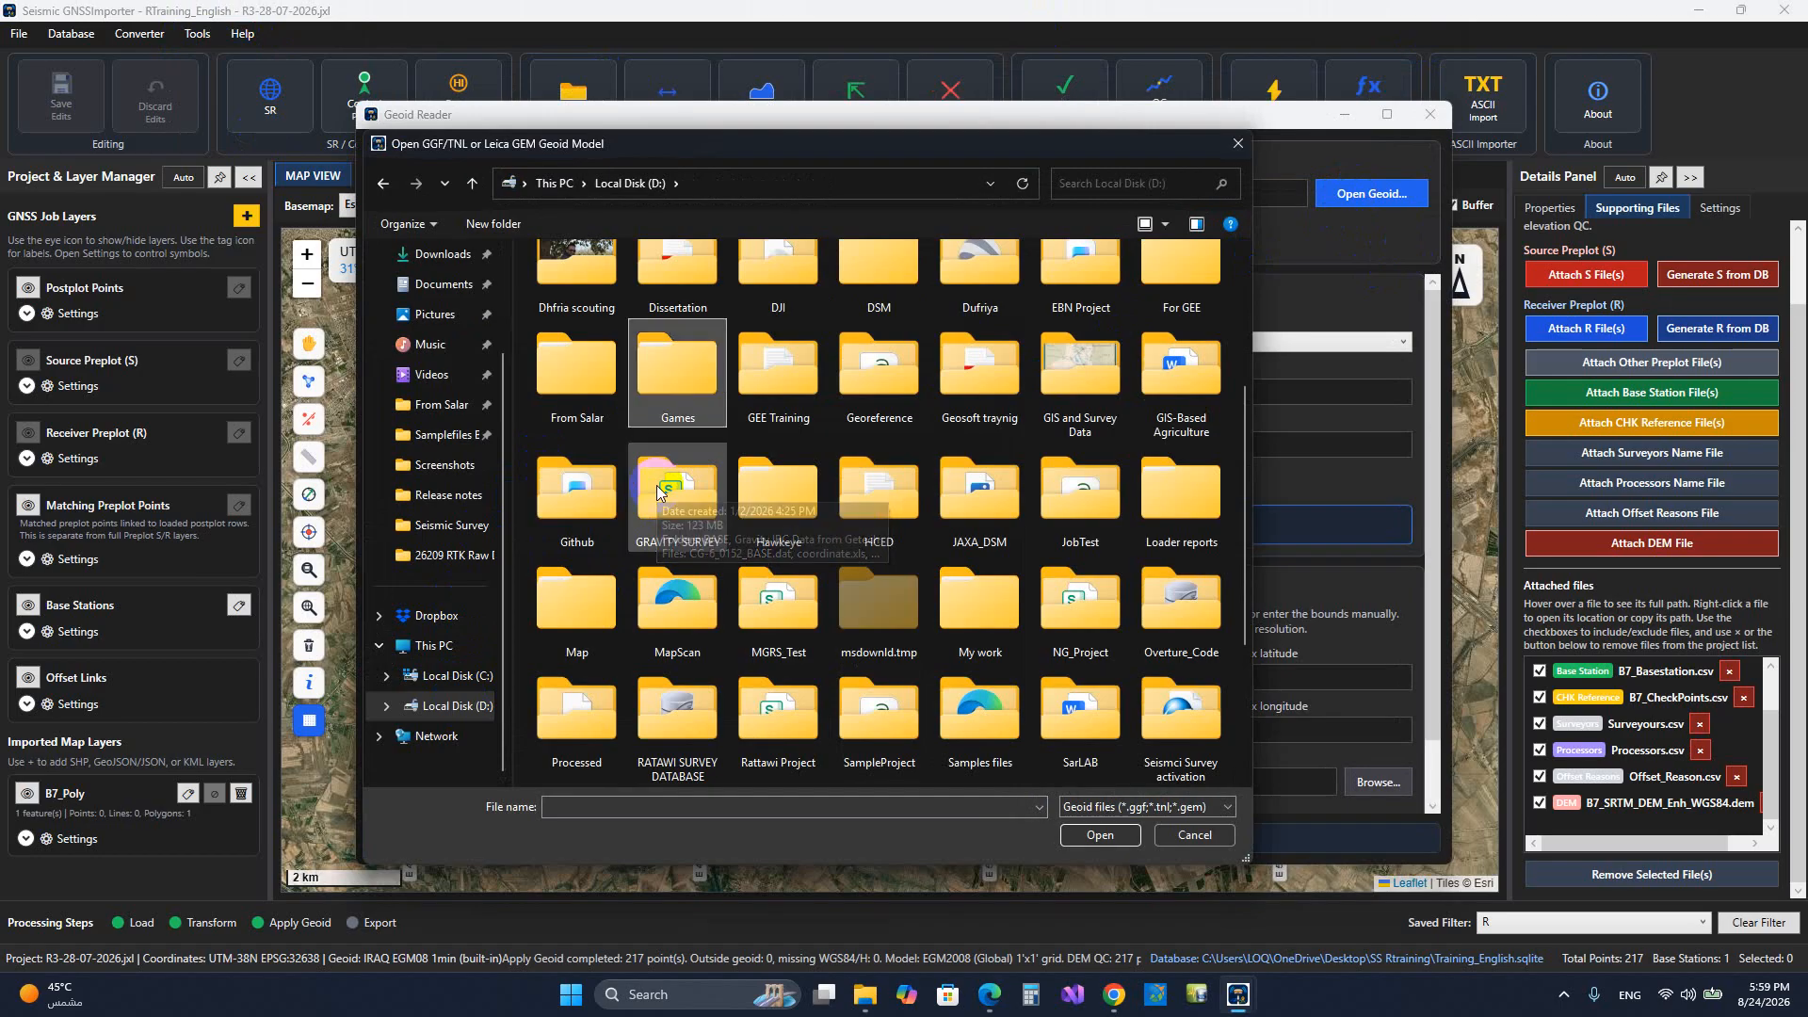
double_click(1074, 377)
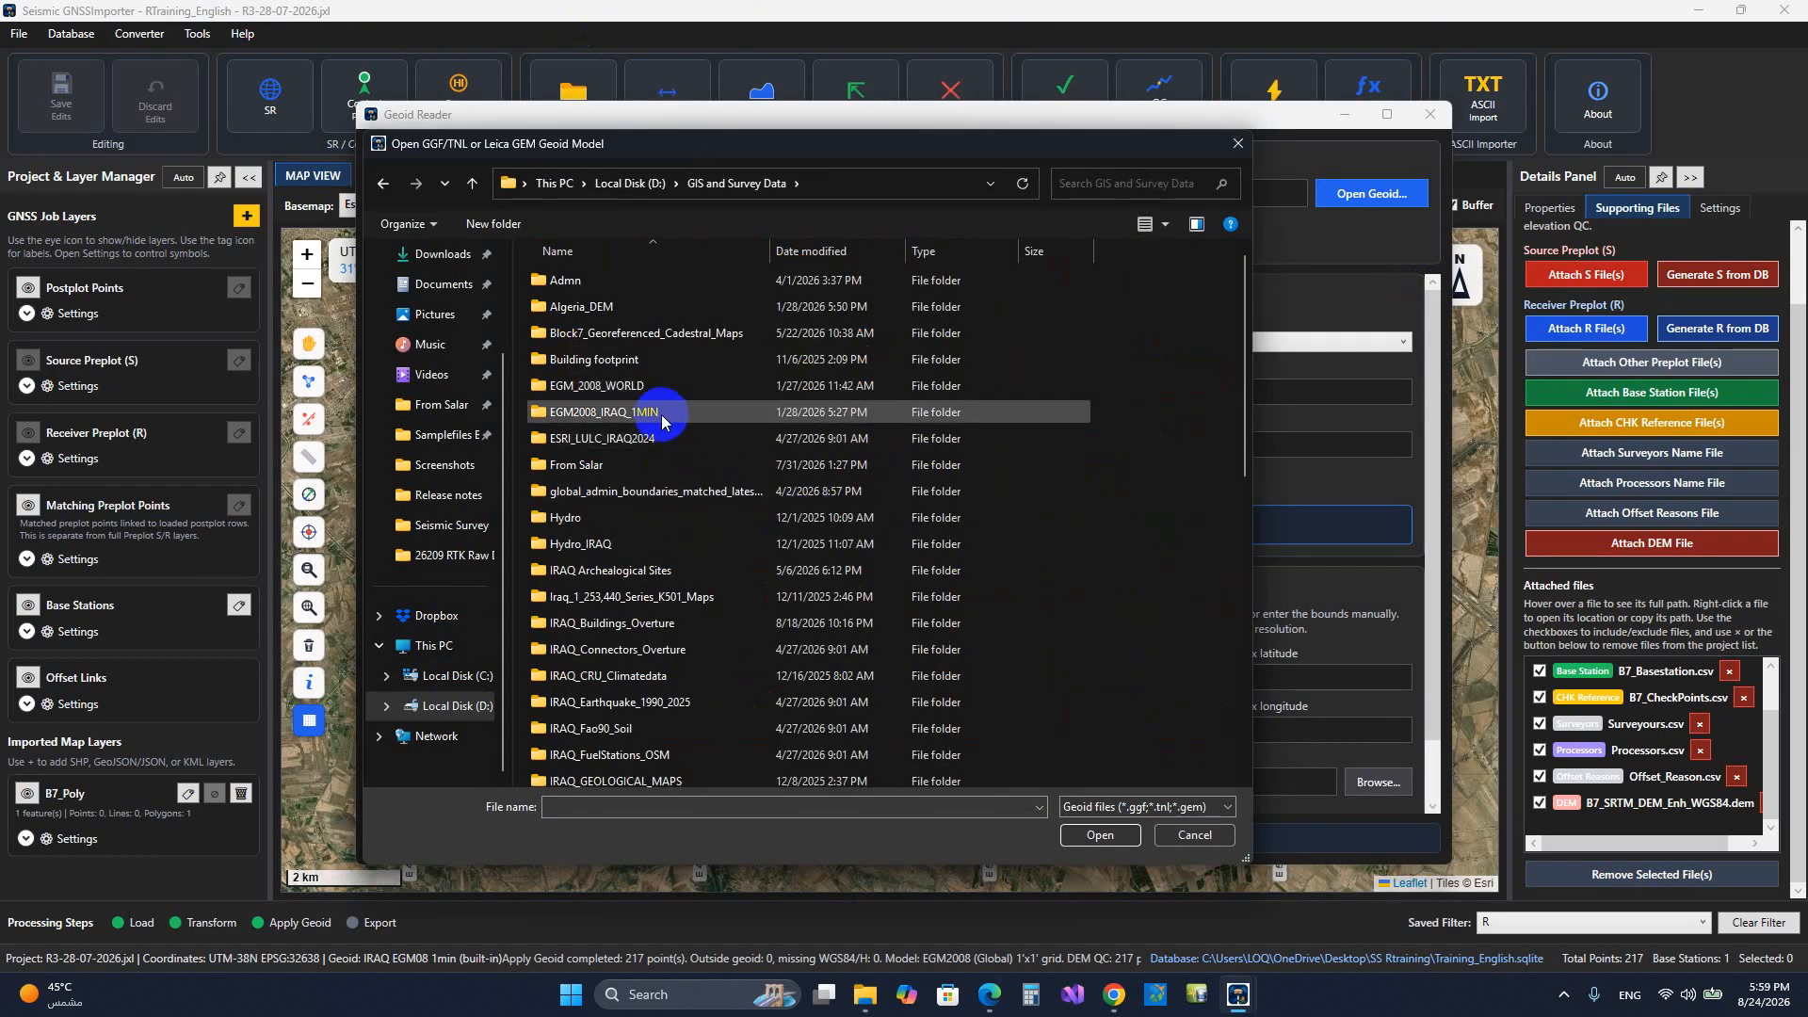
scroll(660, 489, down, 8)
click(680, 733)
double_click(679, 732)
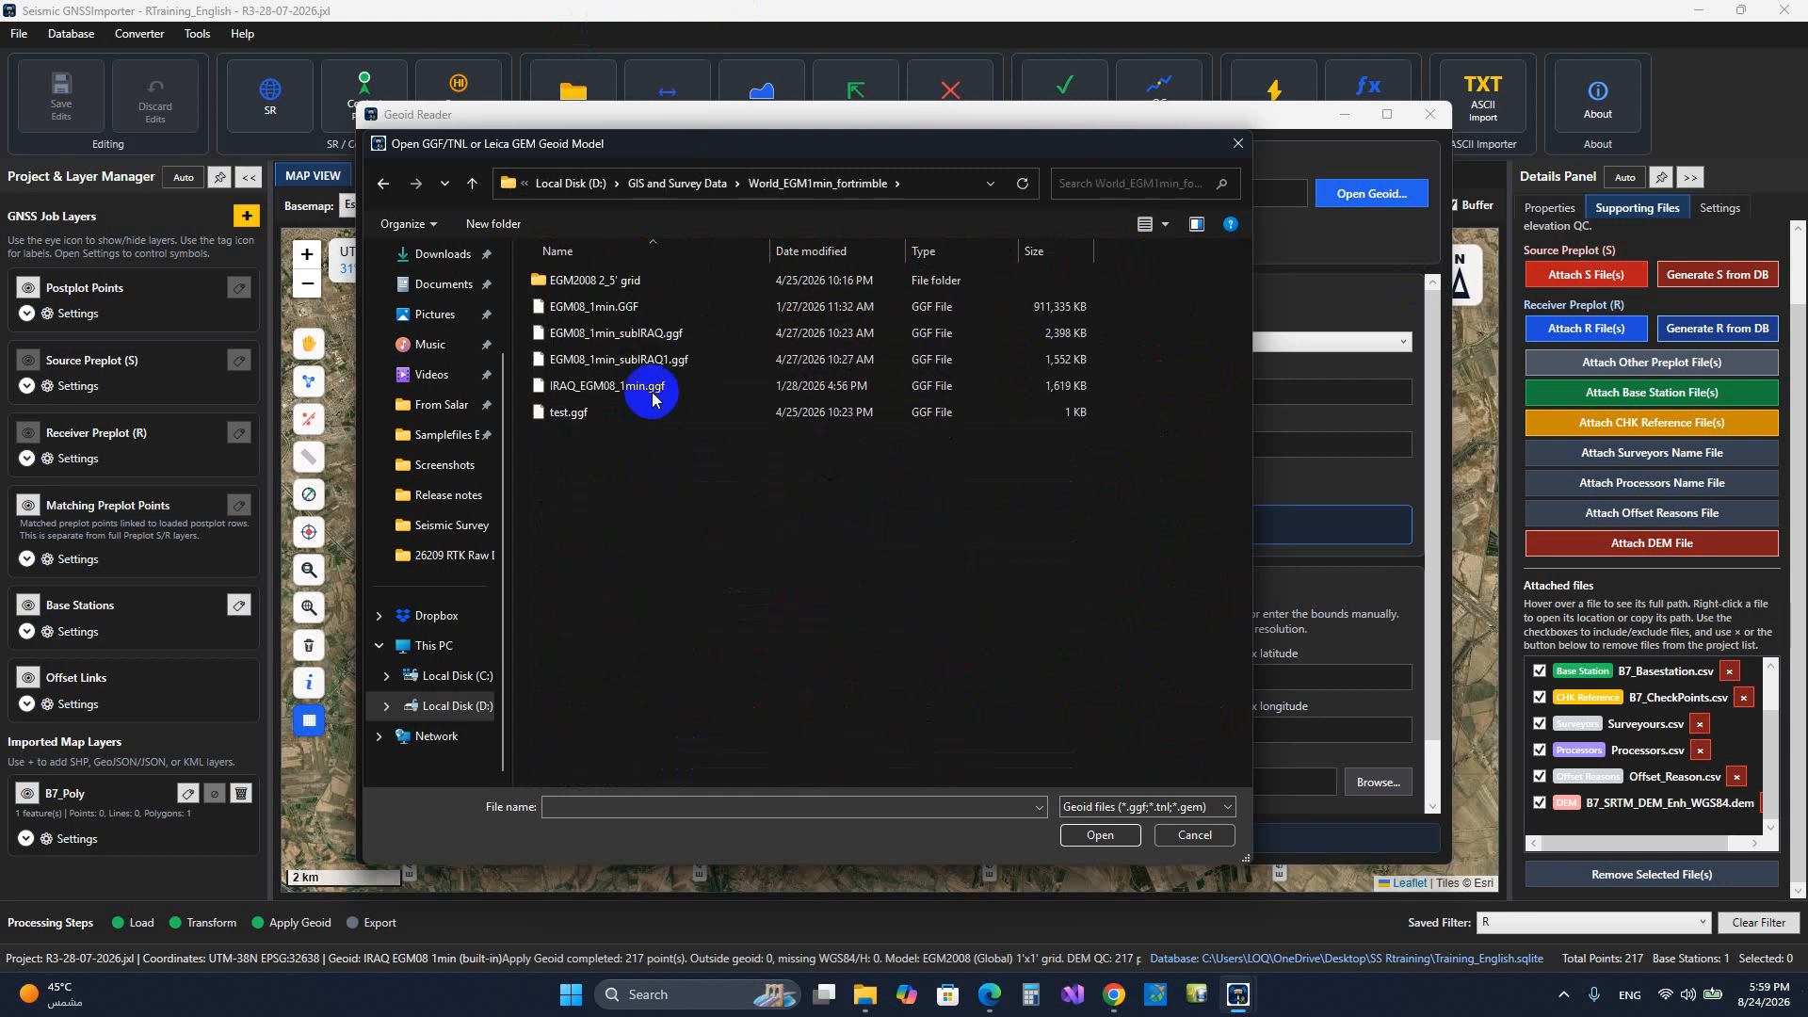
click(646, 306)
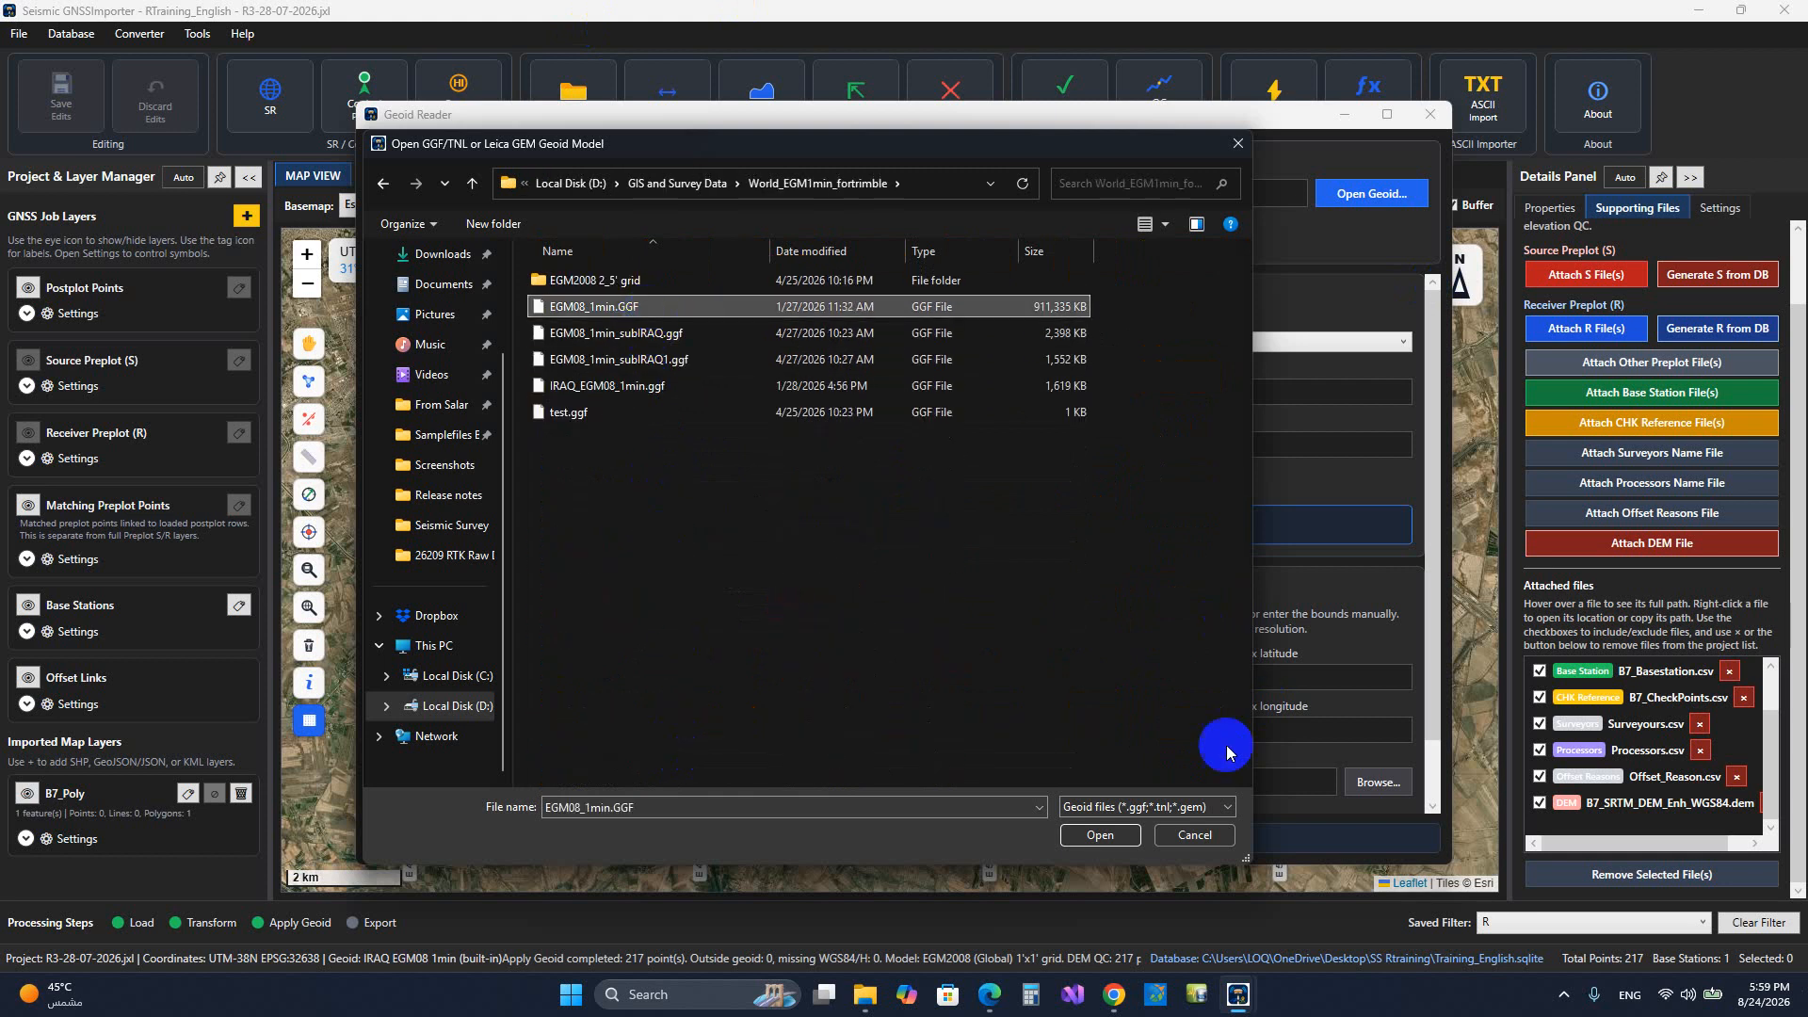
click(1116, 835)
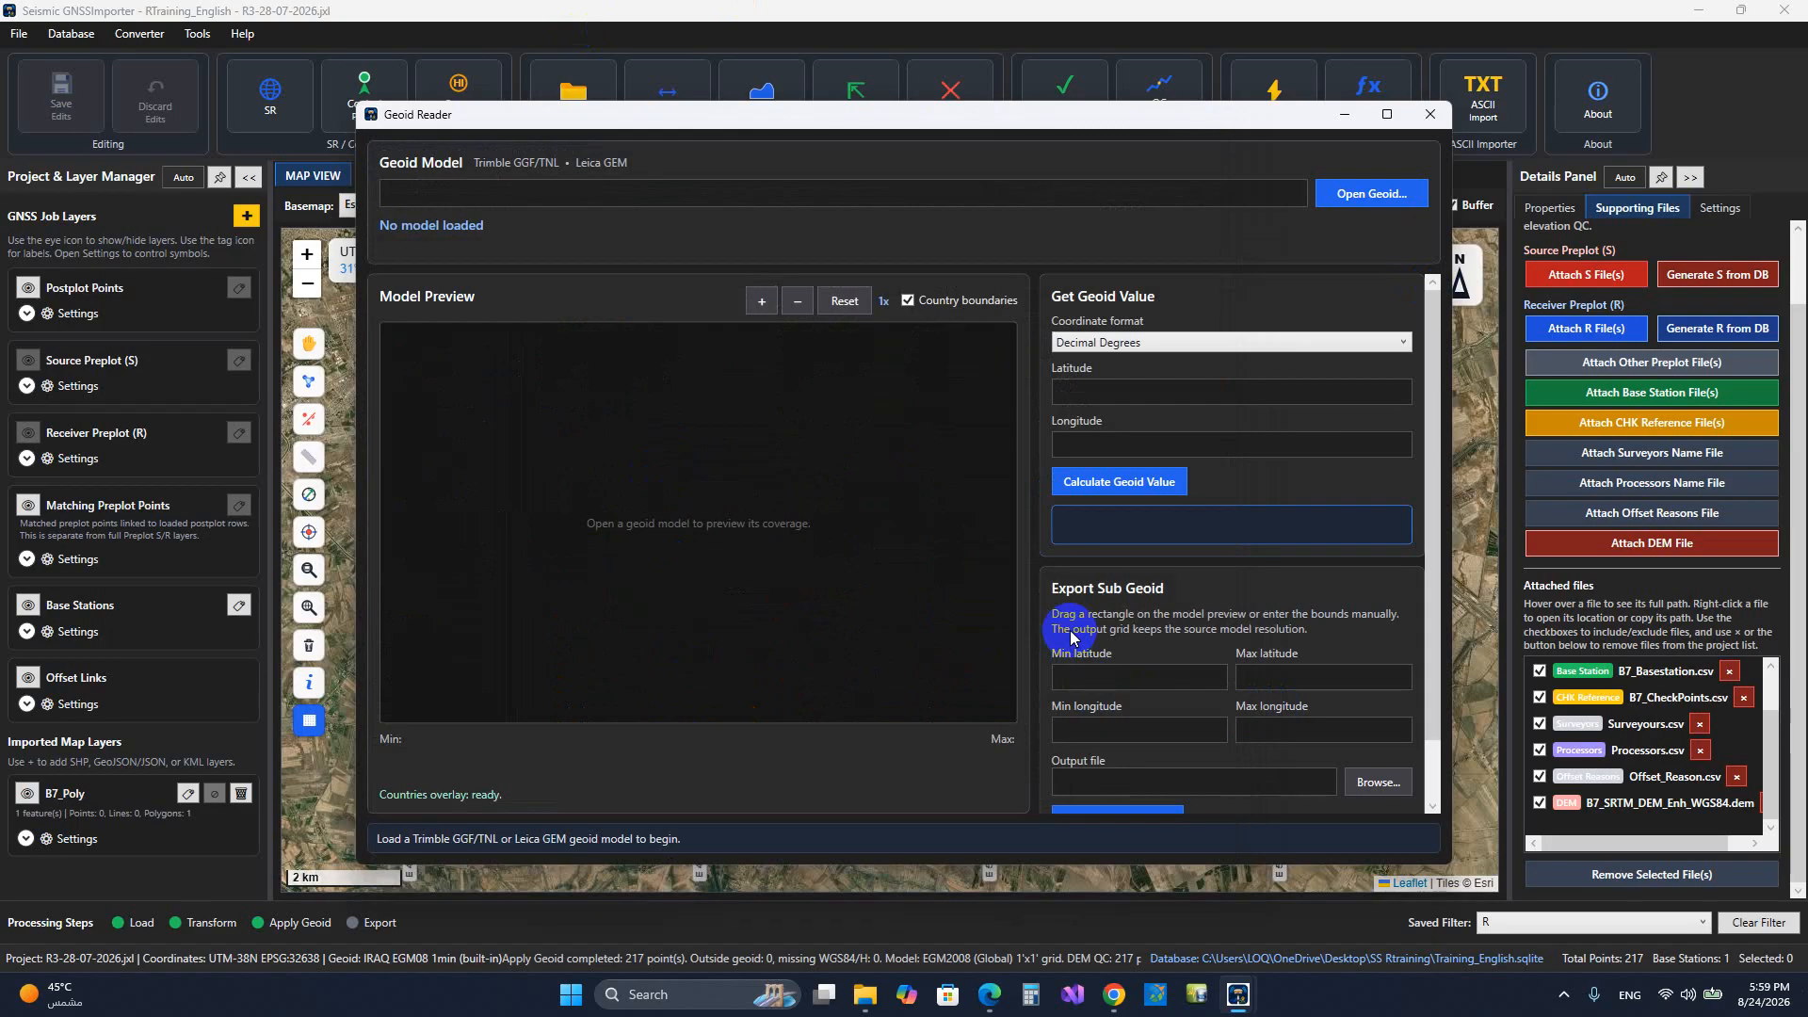
click(843, 534)
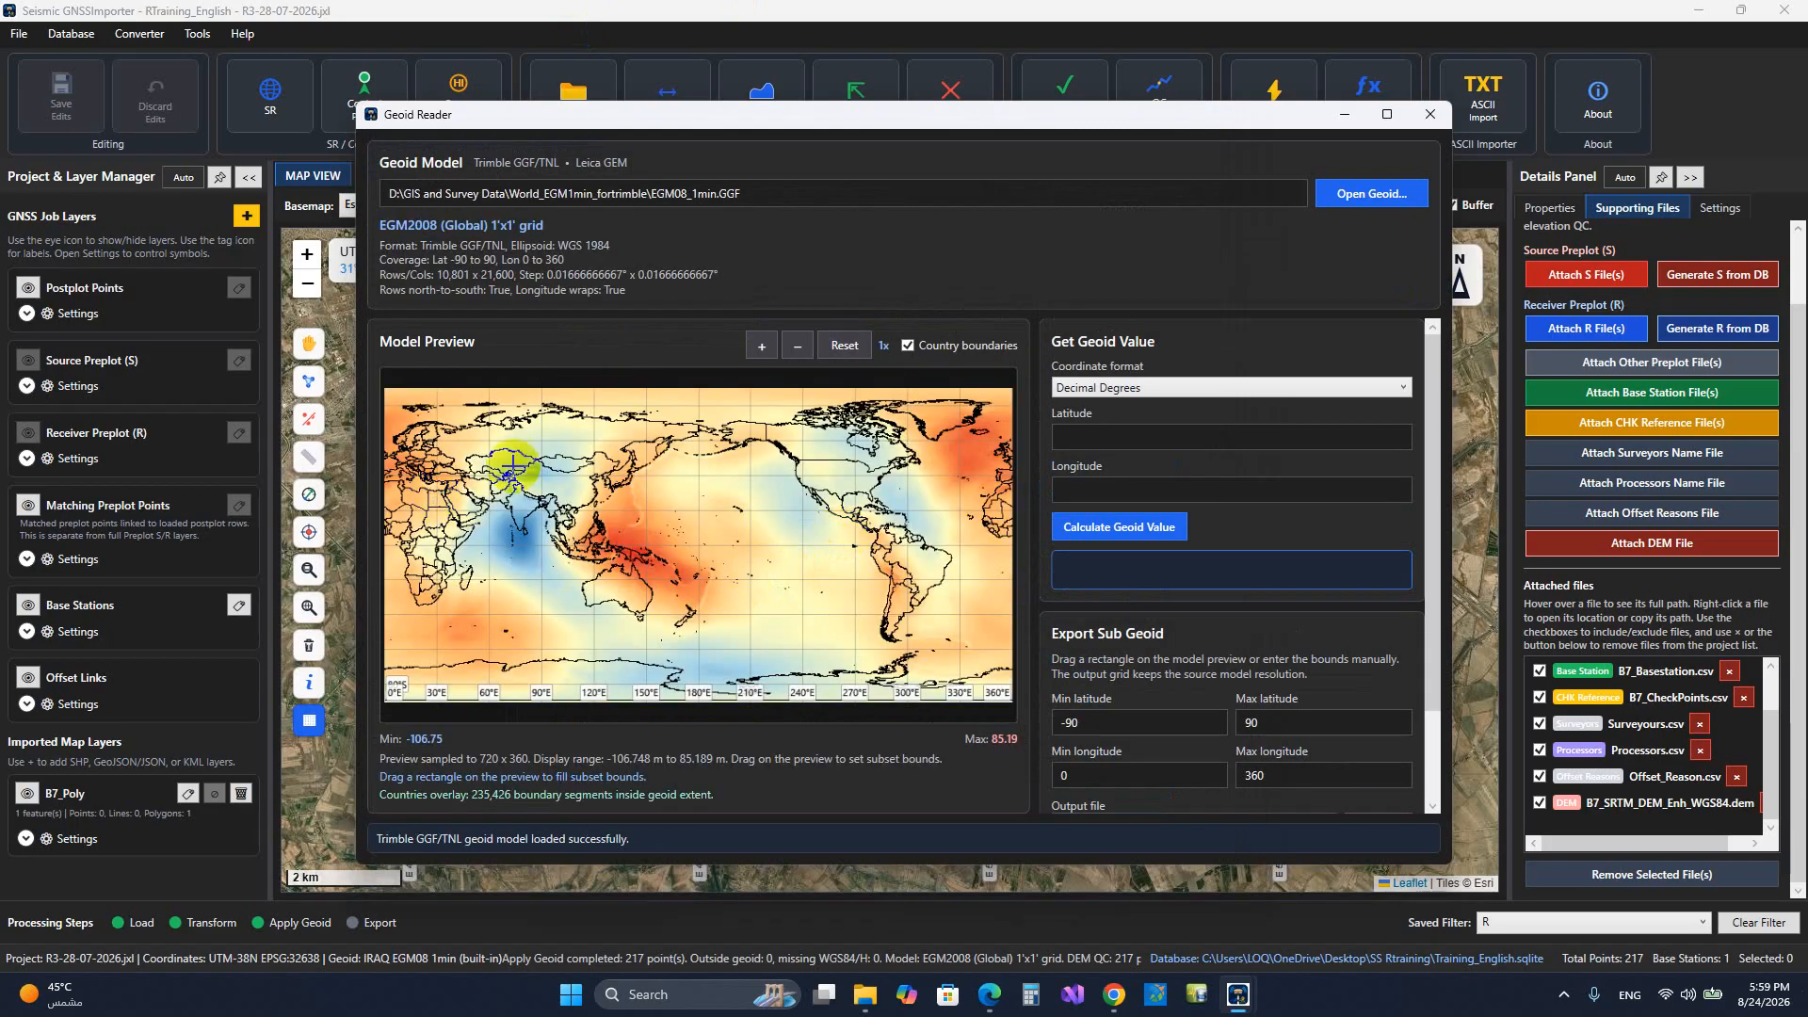
Step: Outline a subset over the Arabian Peninsula, about latitude 14.7 to 34.2 and longitude 33.3 to 57.8, and export it as a sub geoid
click(764, 347)
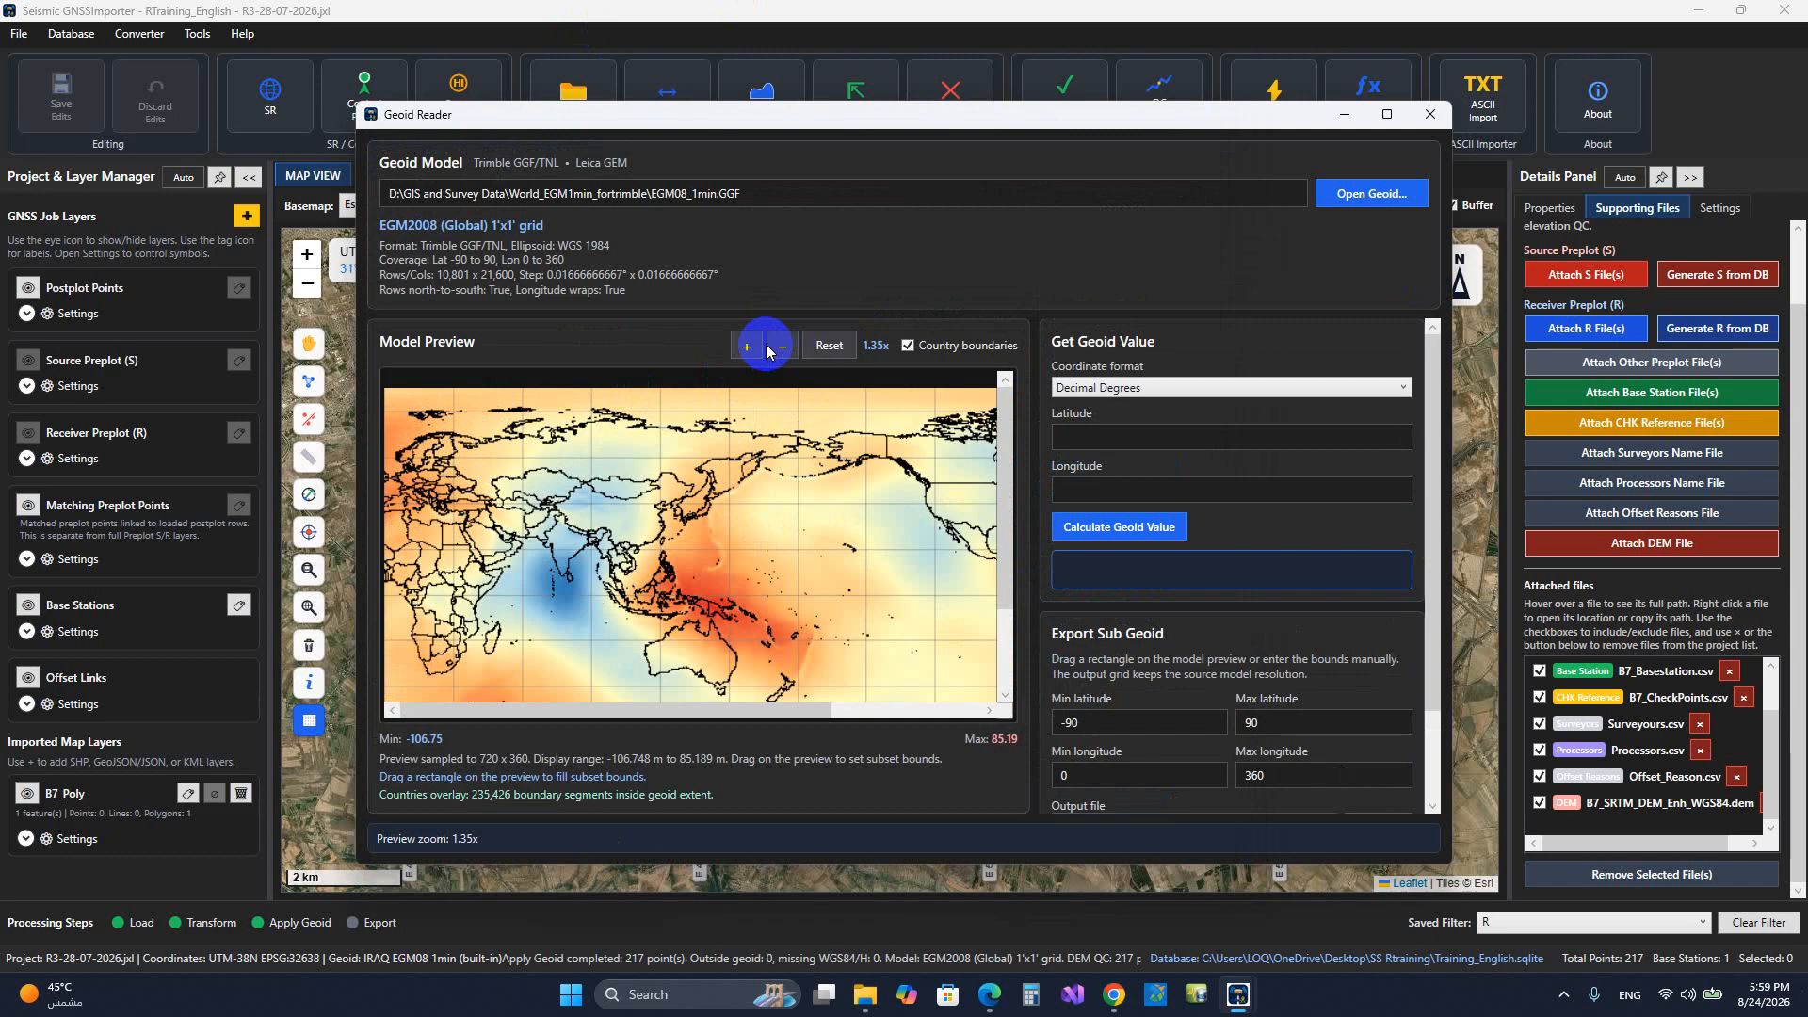
click(745, 346)
click(745, 347)
scroll(636, 533, down, 1)
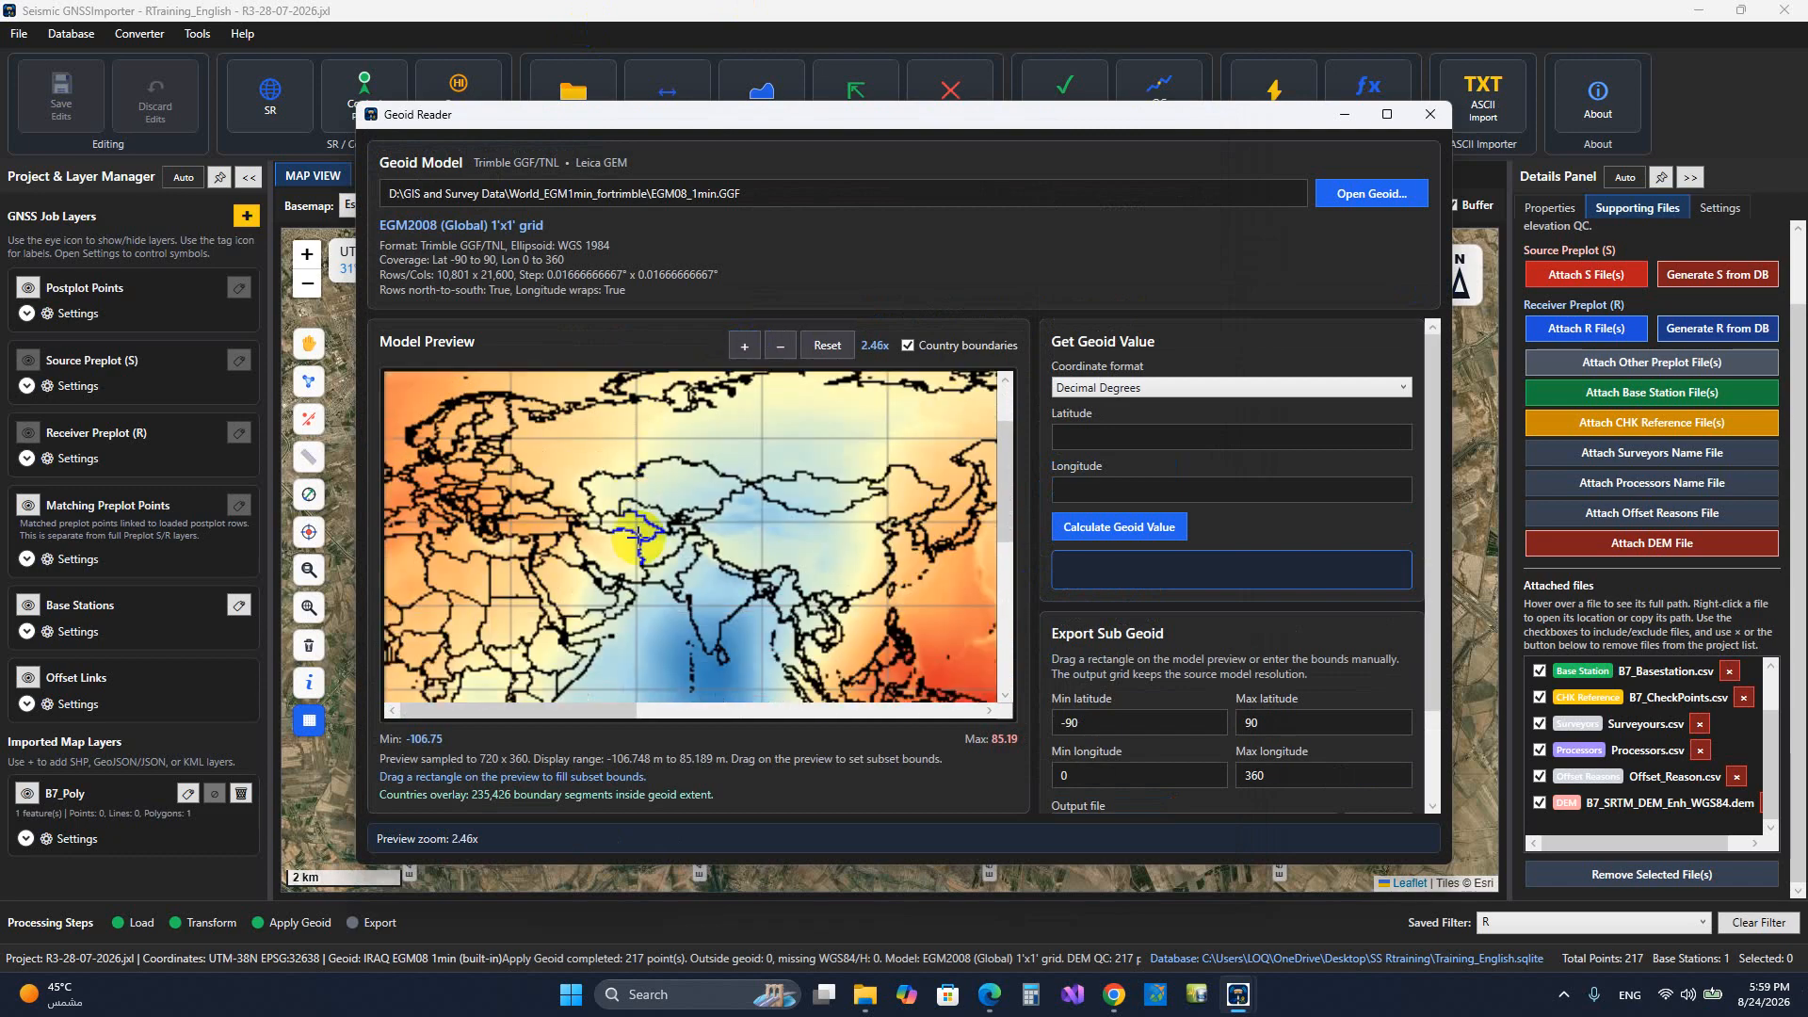
drag(523, 543, 625, 627)
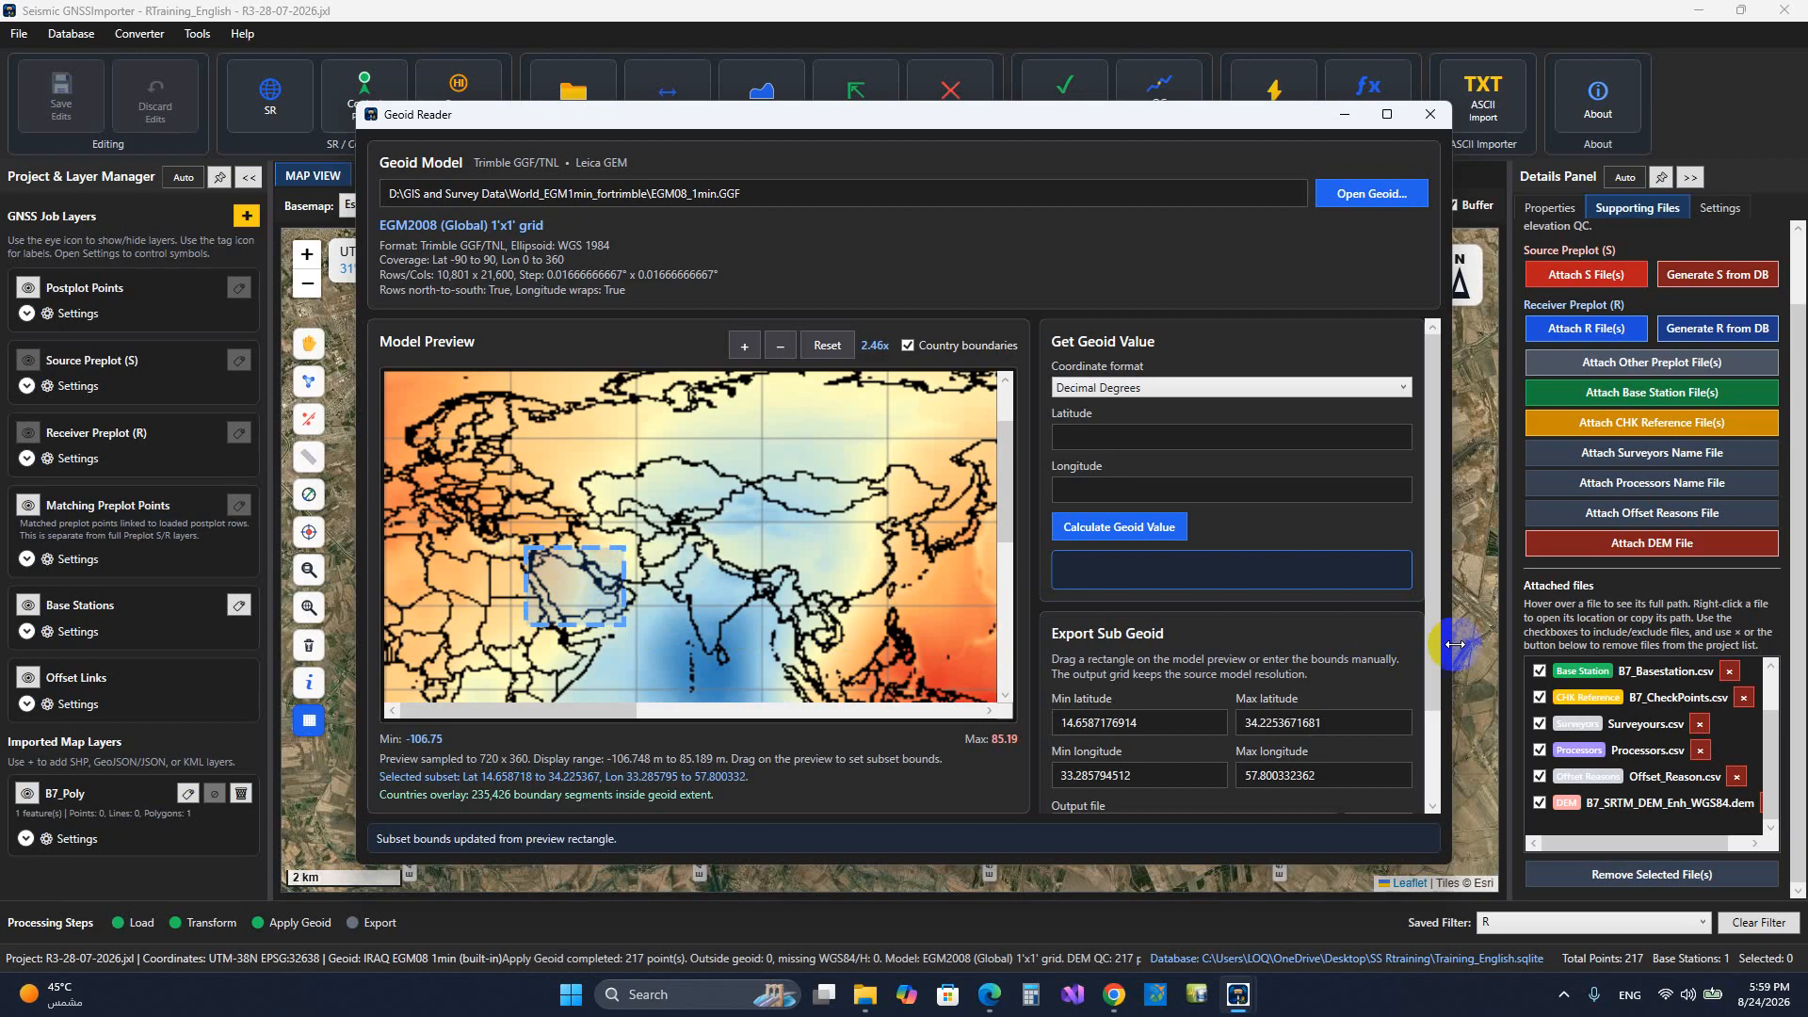
drag(1431, 608, 1438, 719)
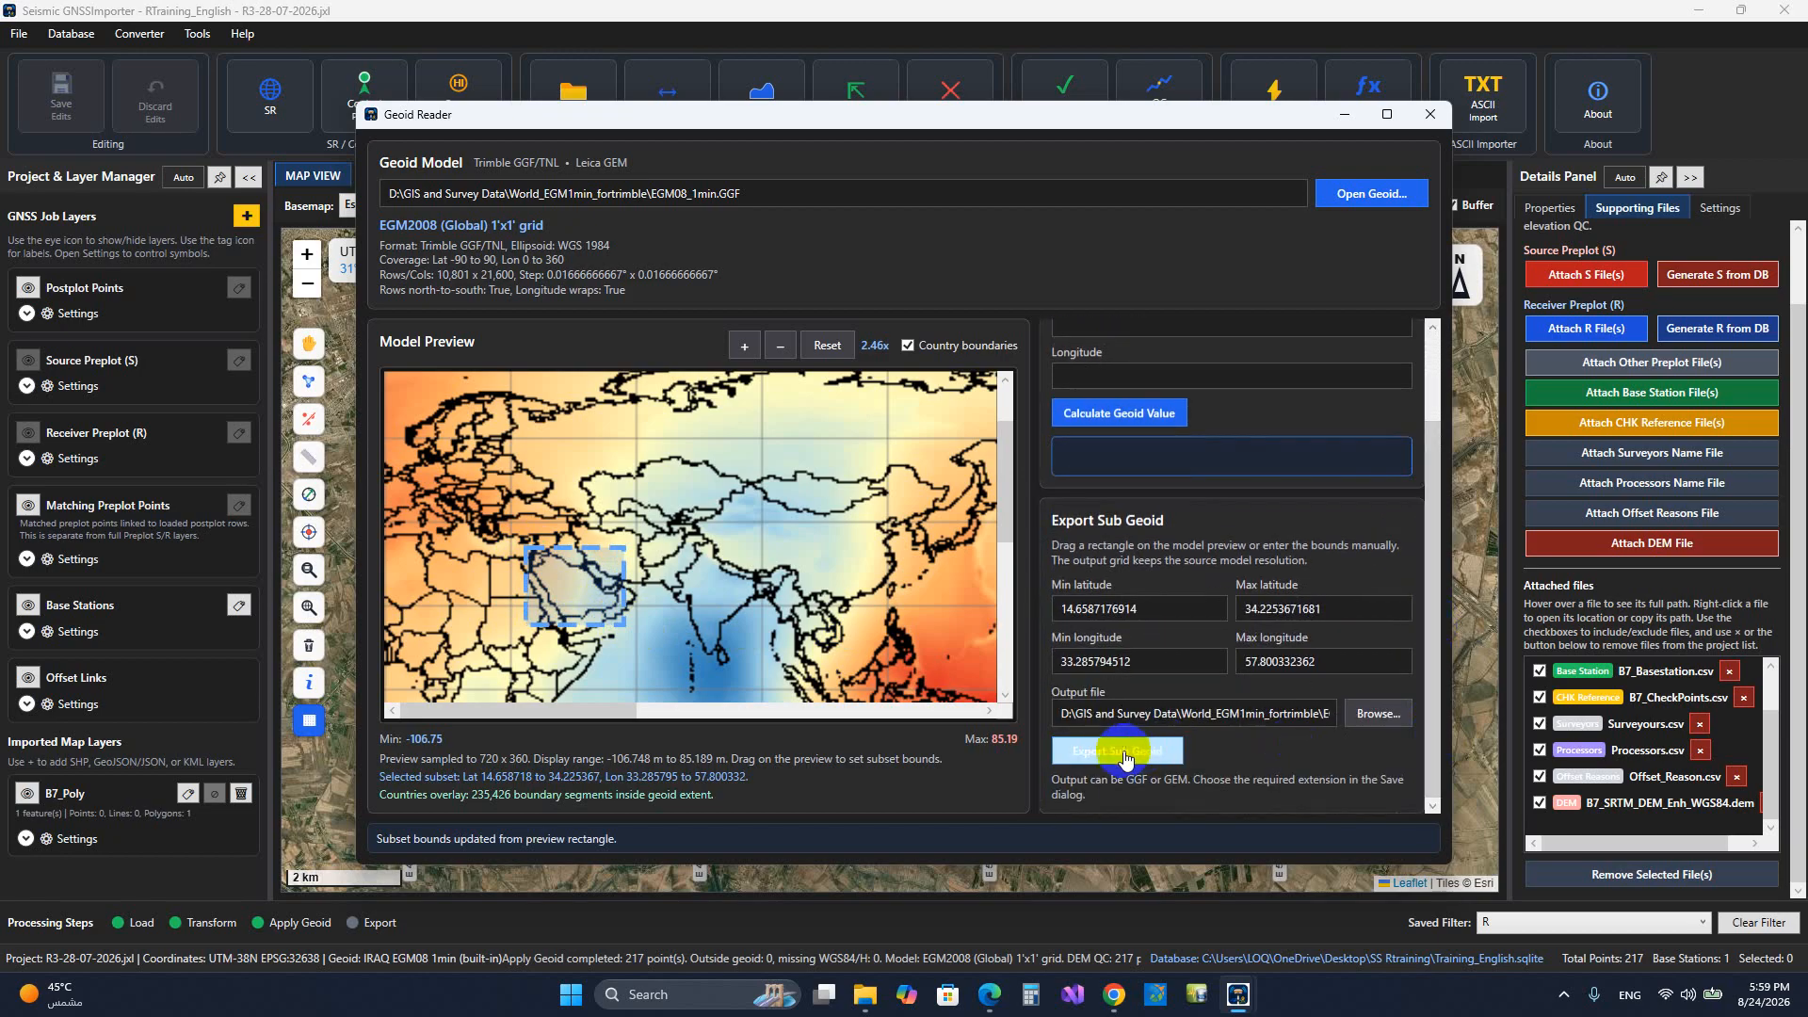
click(1133, 754)
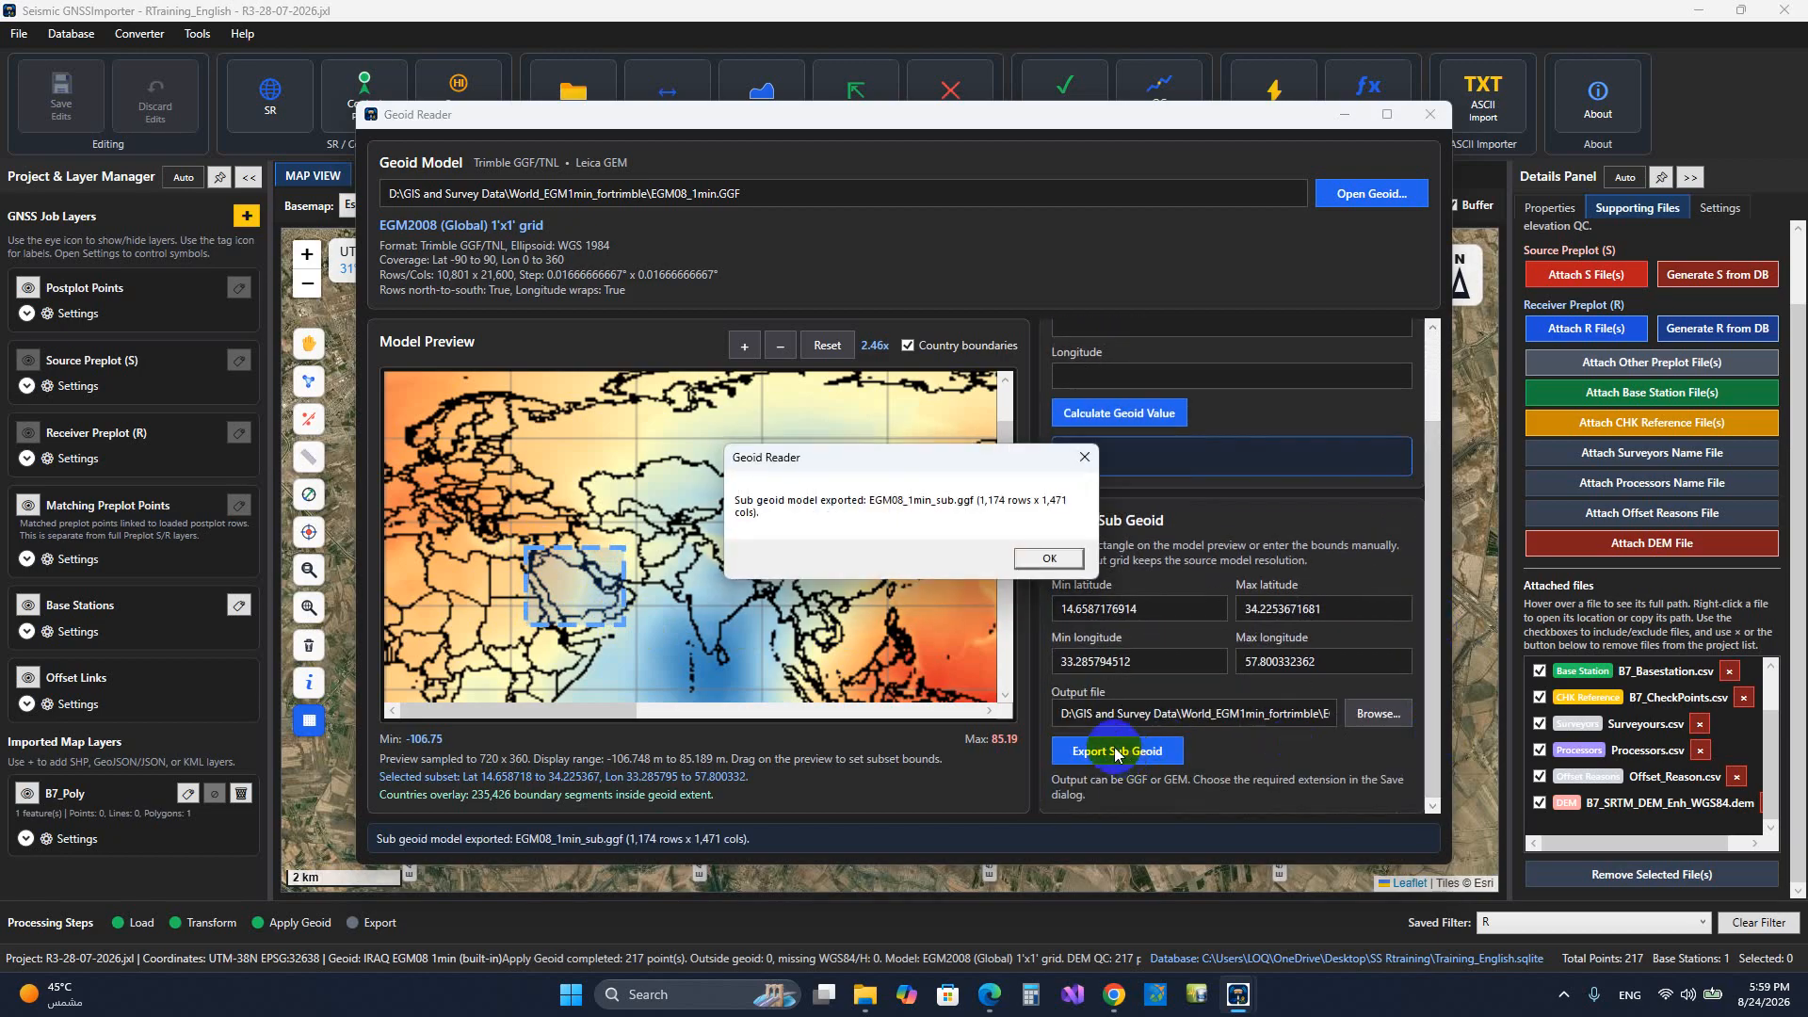
Step: Dismiss the export message and examine the full output file path of the exported sub geoid
click(1043, 559)
drag(1231, 714, 1367, 721)
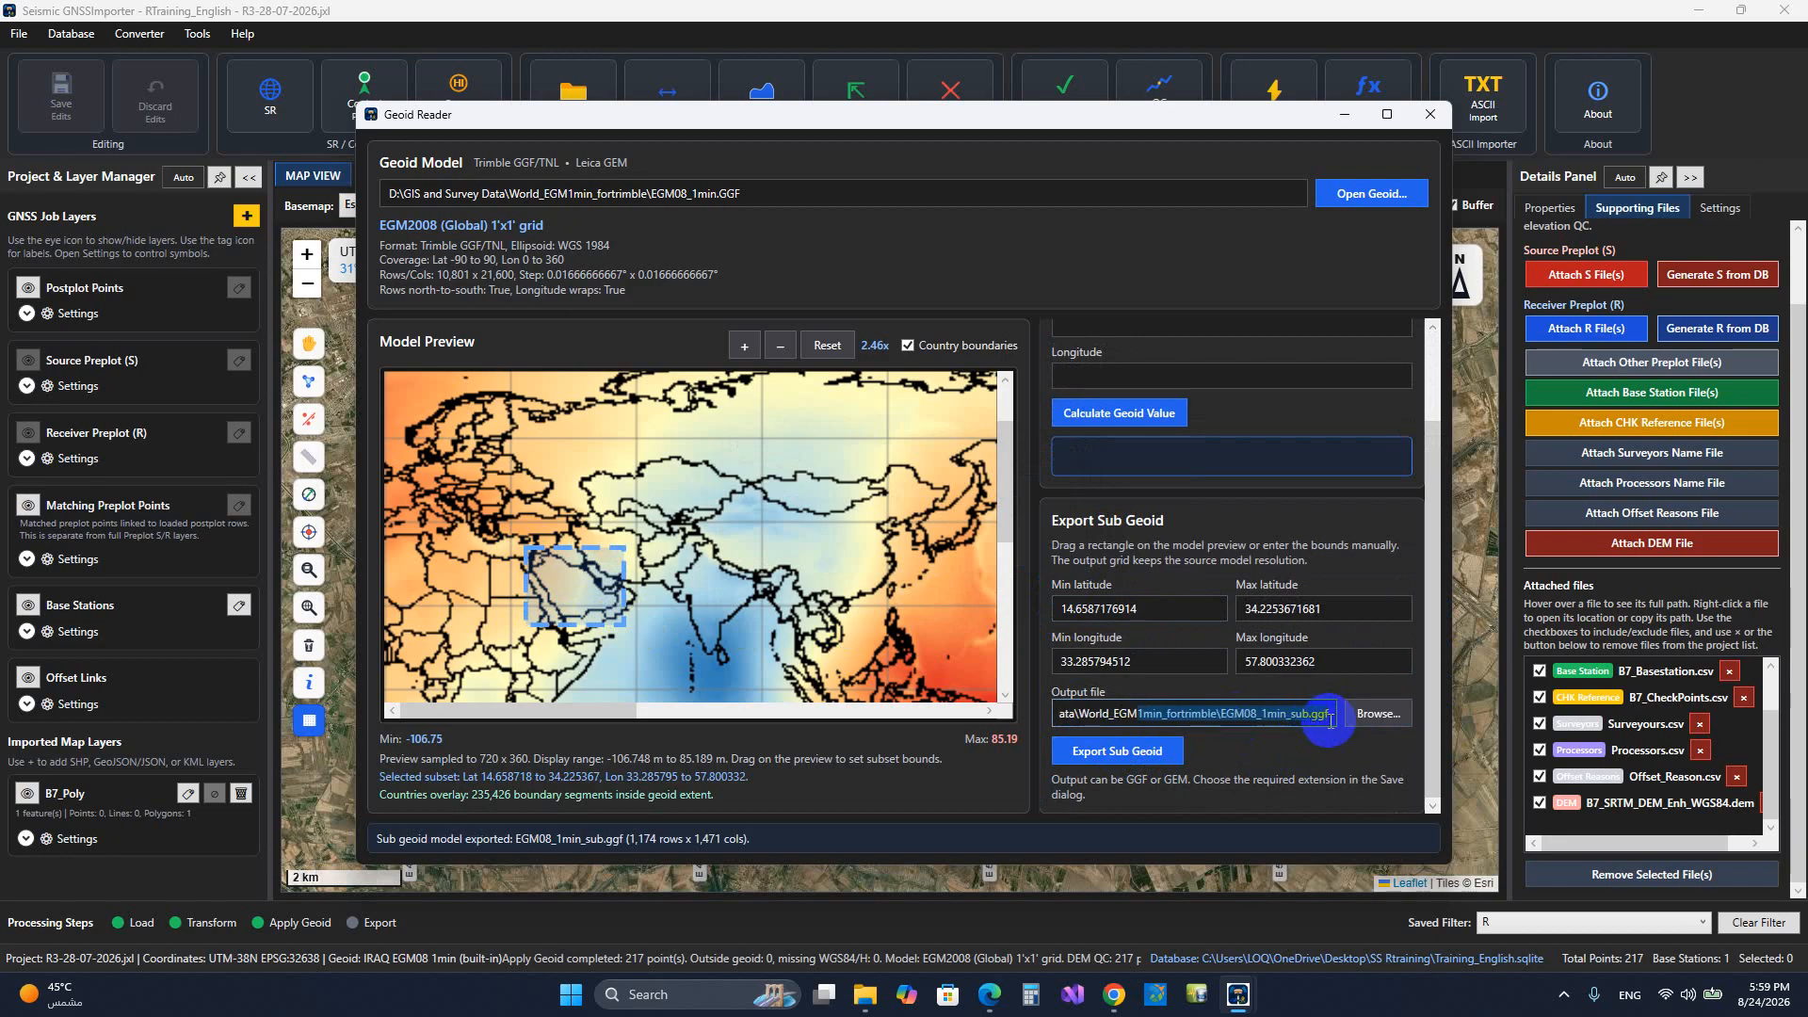
click(1303, 715)
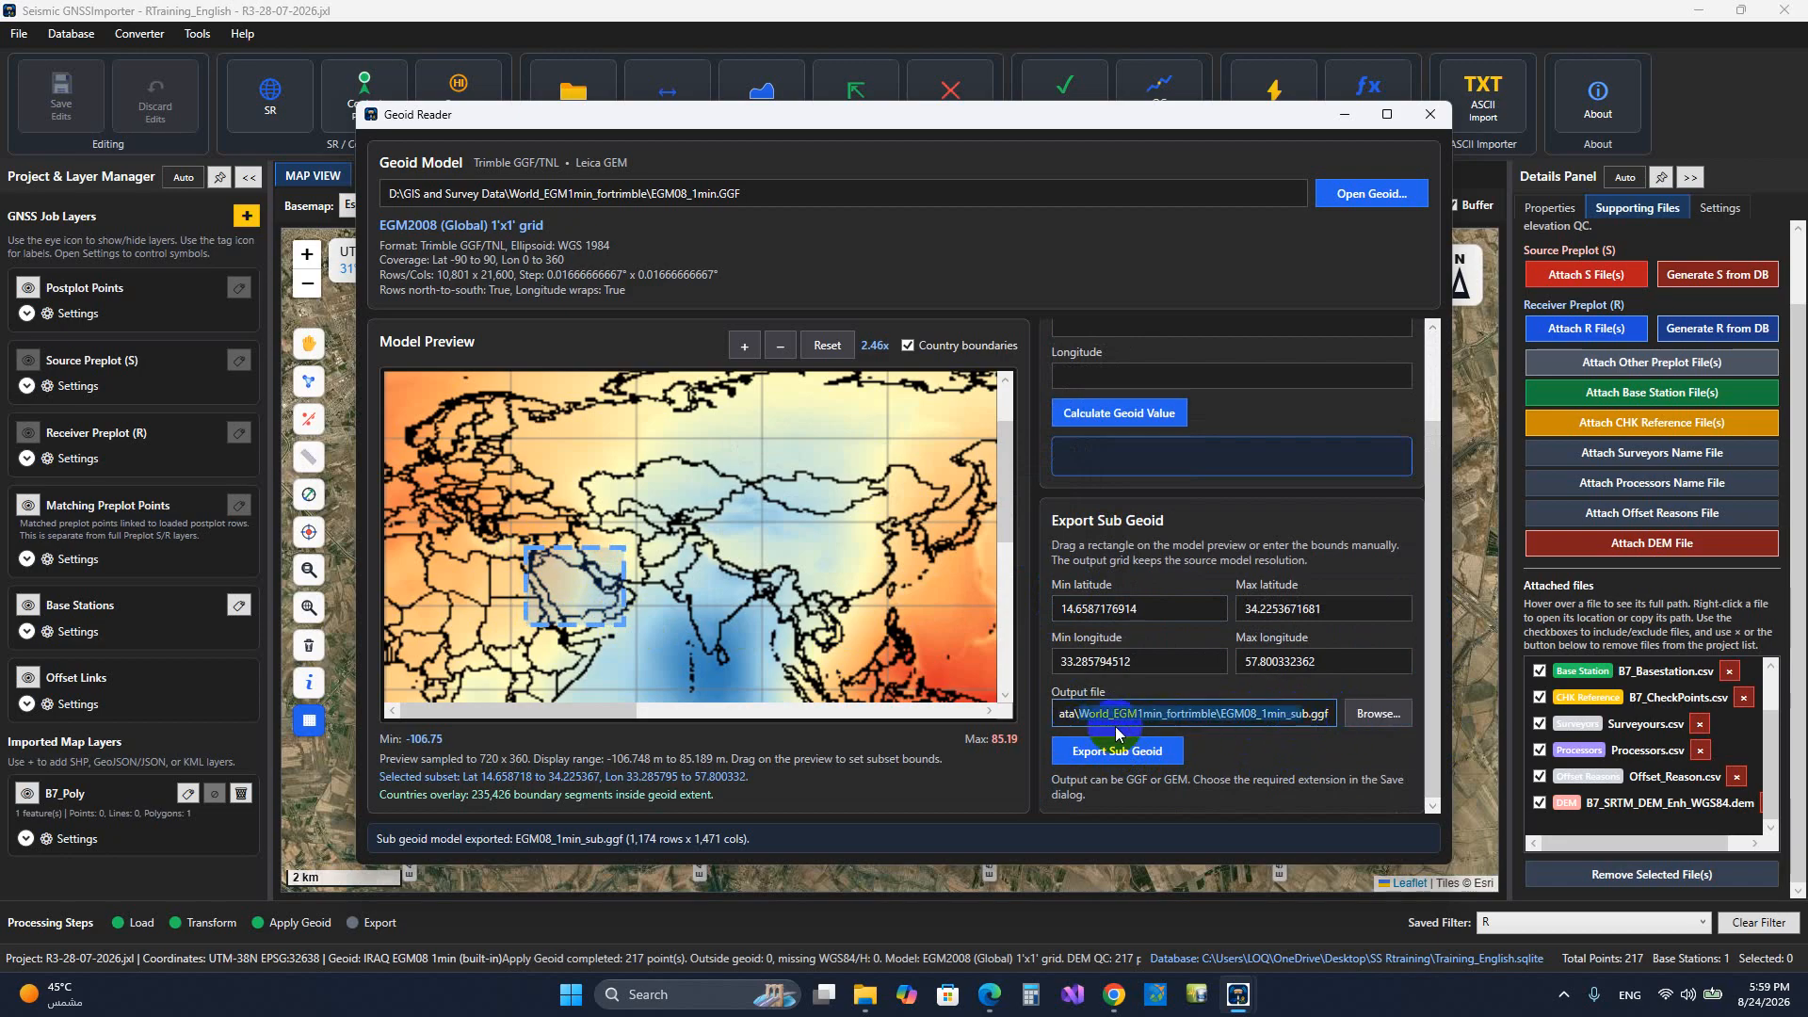
drag(1130, 713, 993, 735)
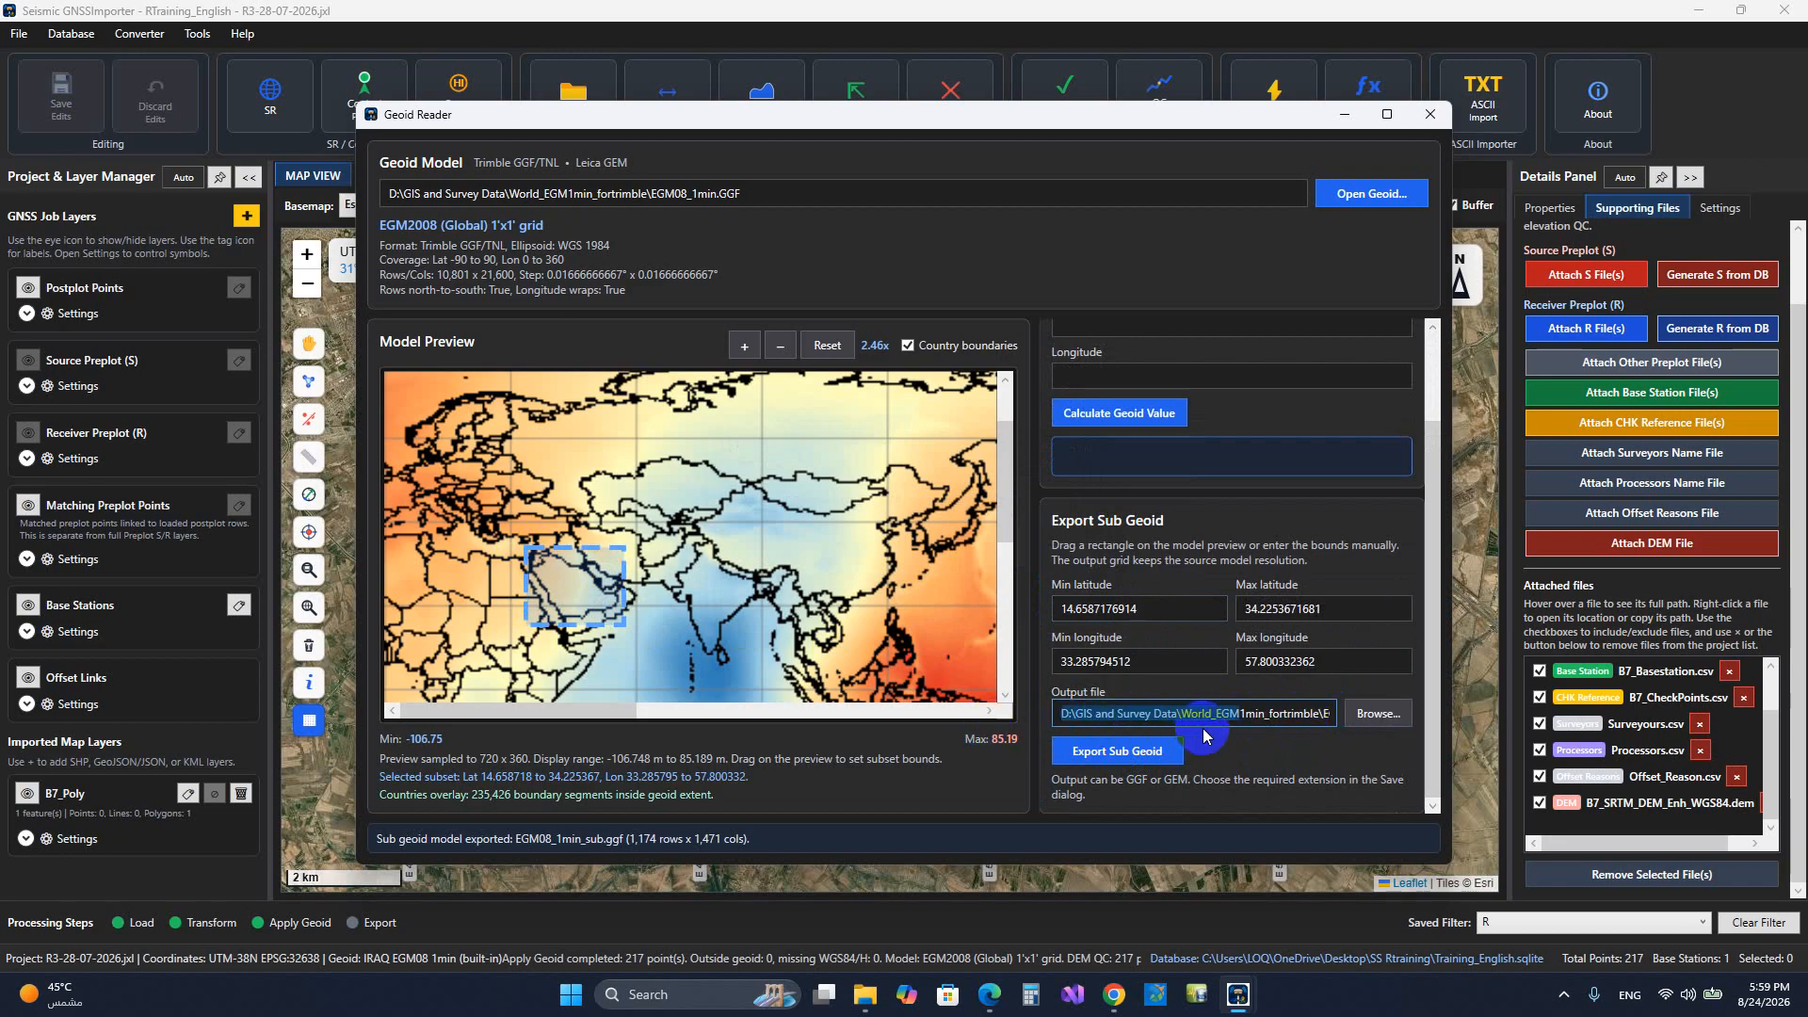
Step: Calculate the geoid value at latitude 45 and longitude 45 in decimal degrees, and close the Geoid Reader
scroll(1263, 646, up, 3)
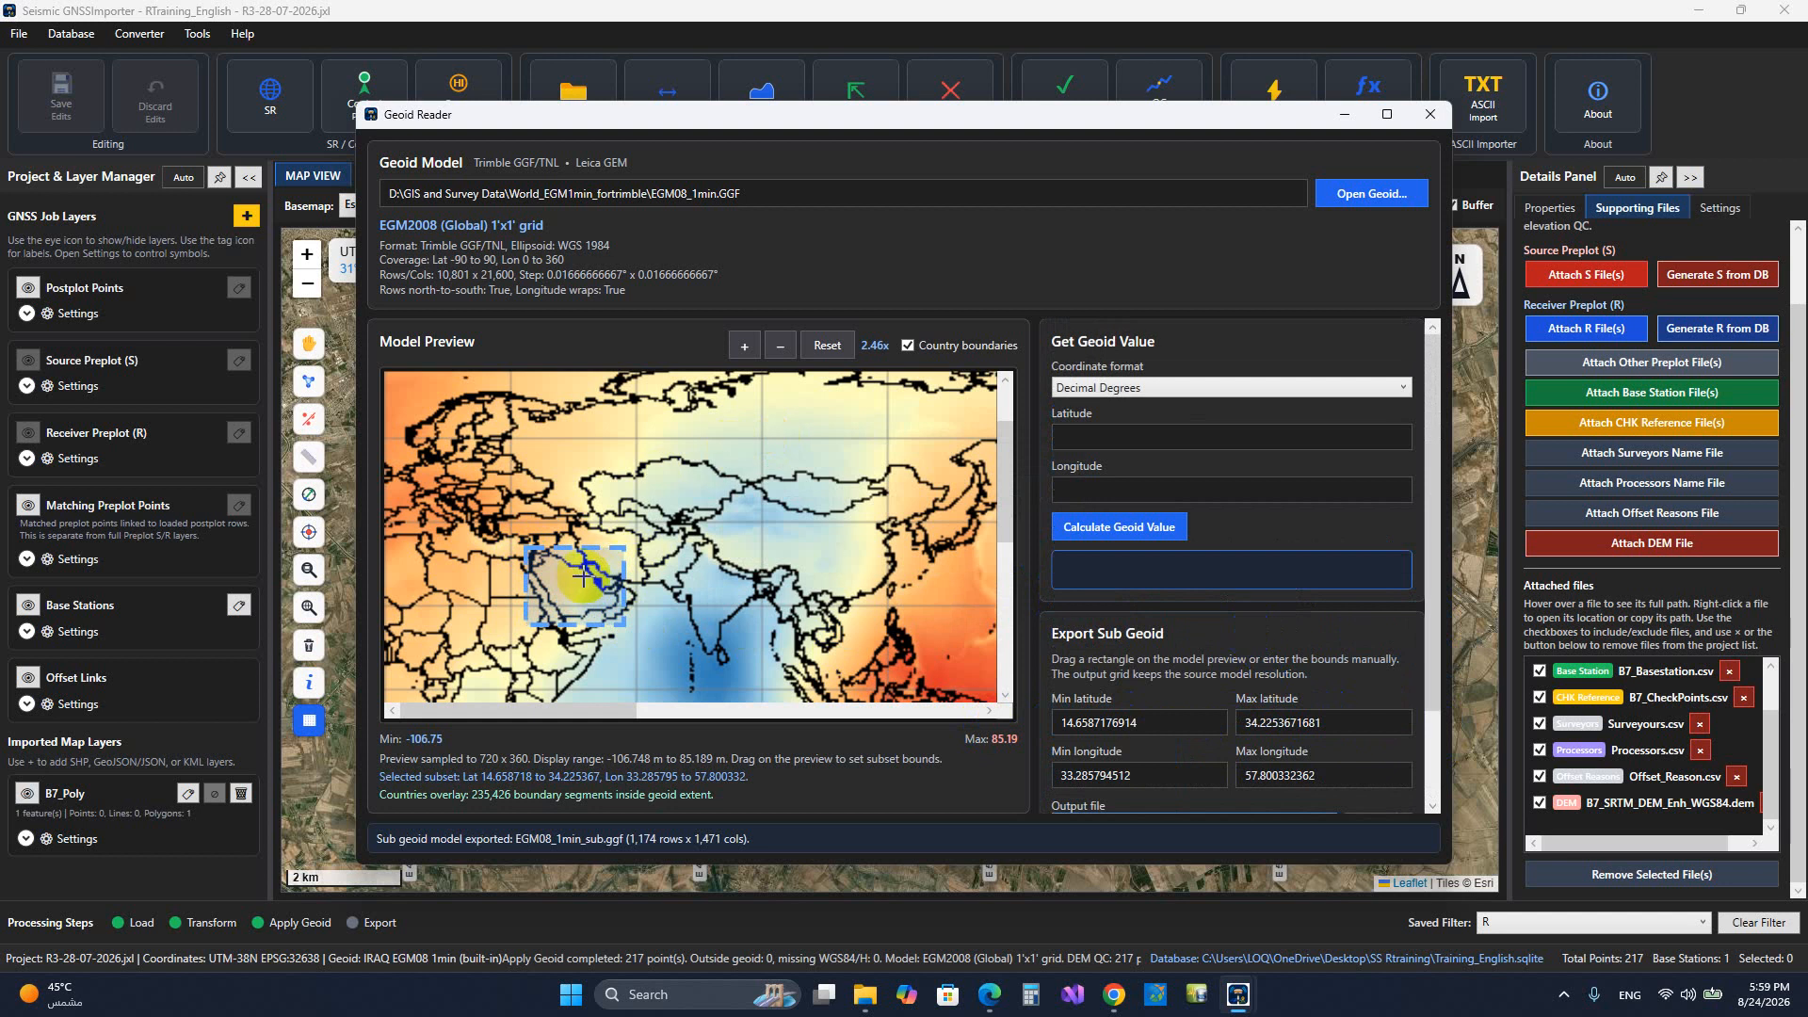
click(1078, 440)
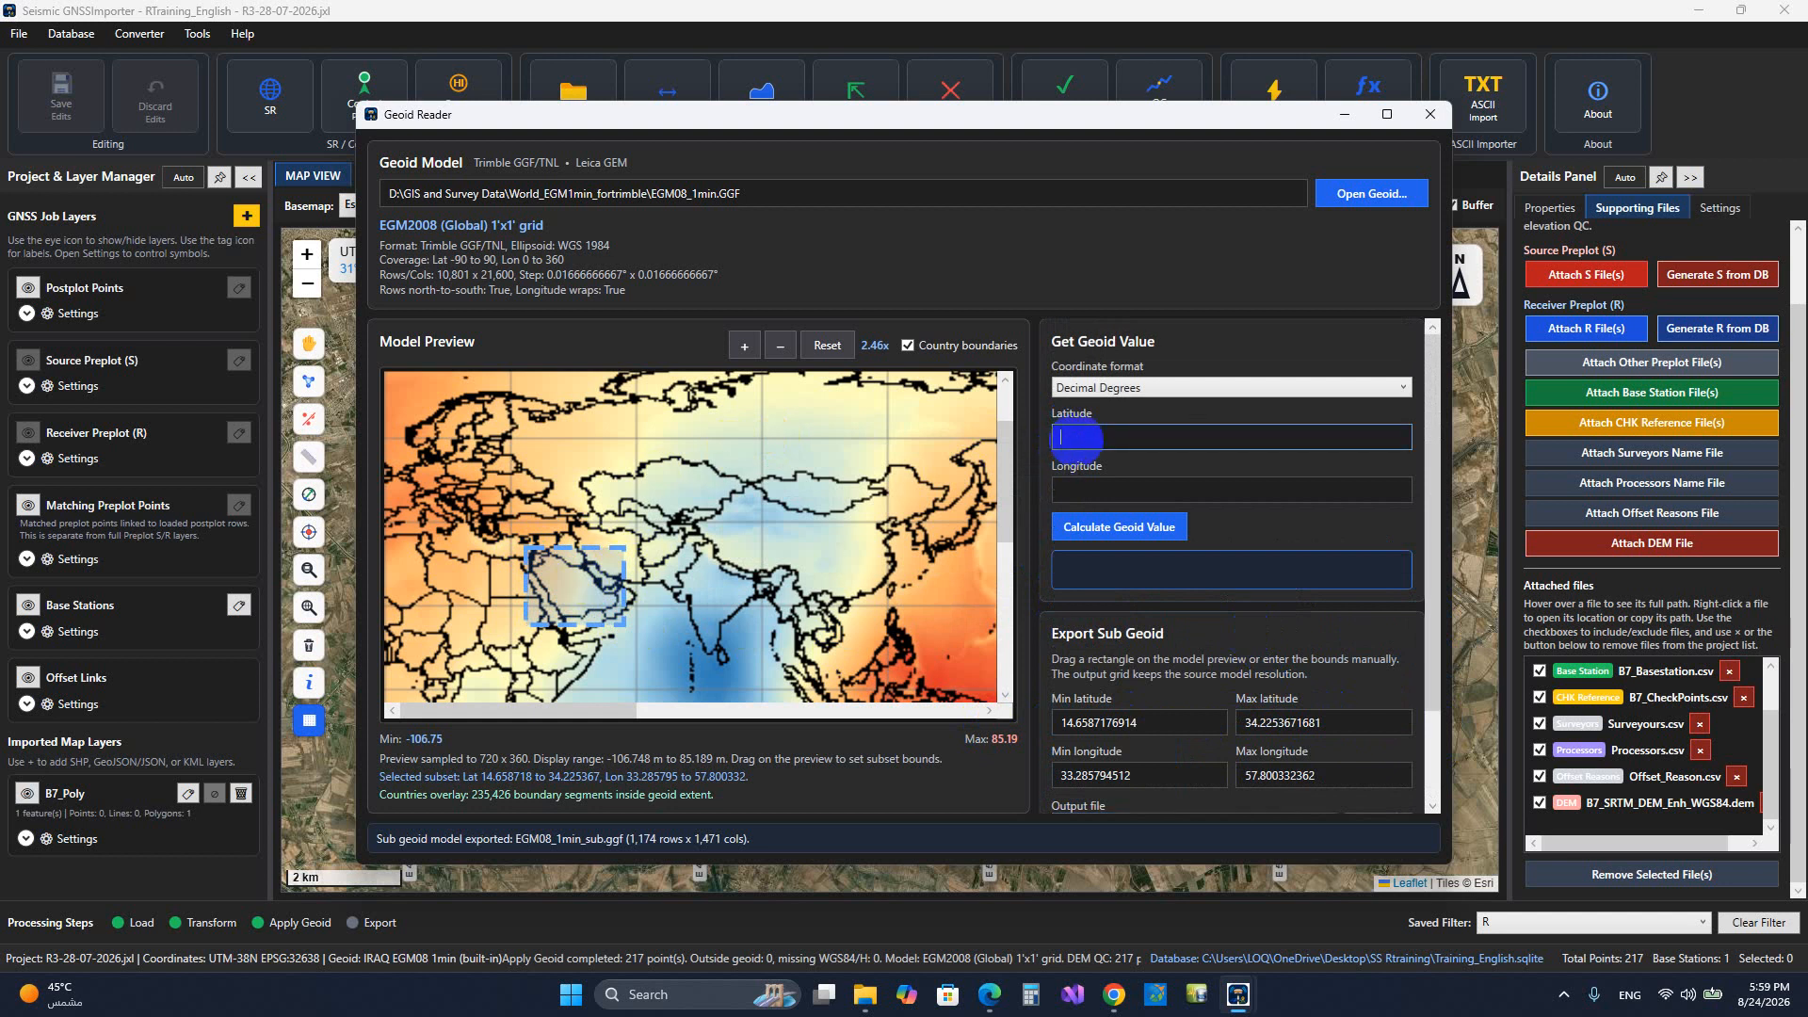
text(45)
click(1093, 489)
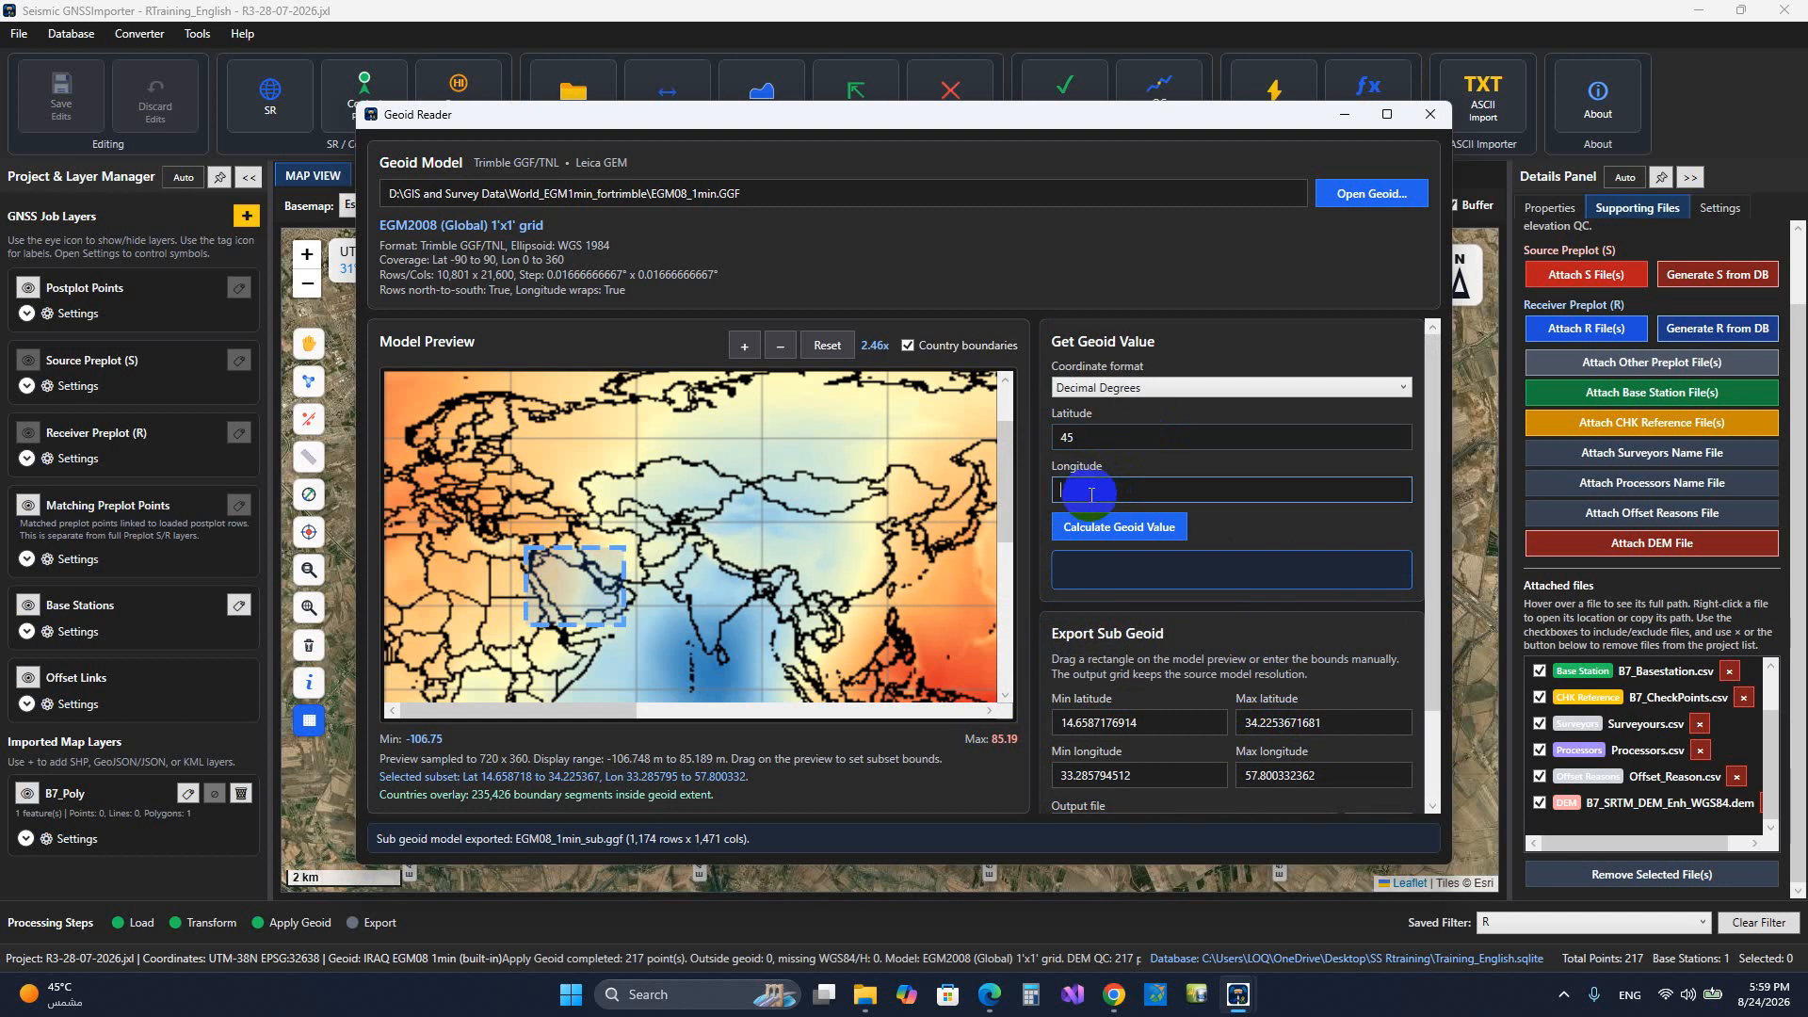
text(45)
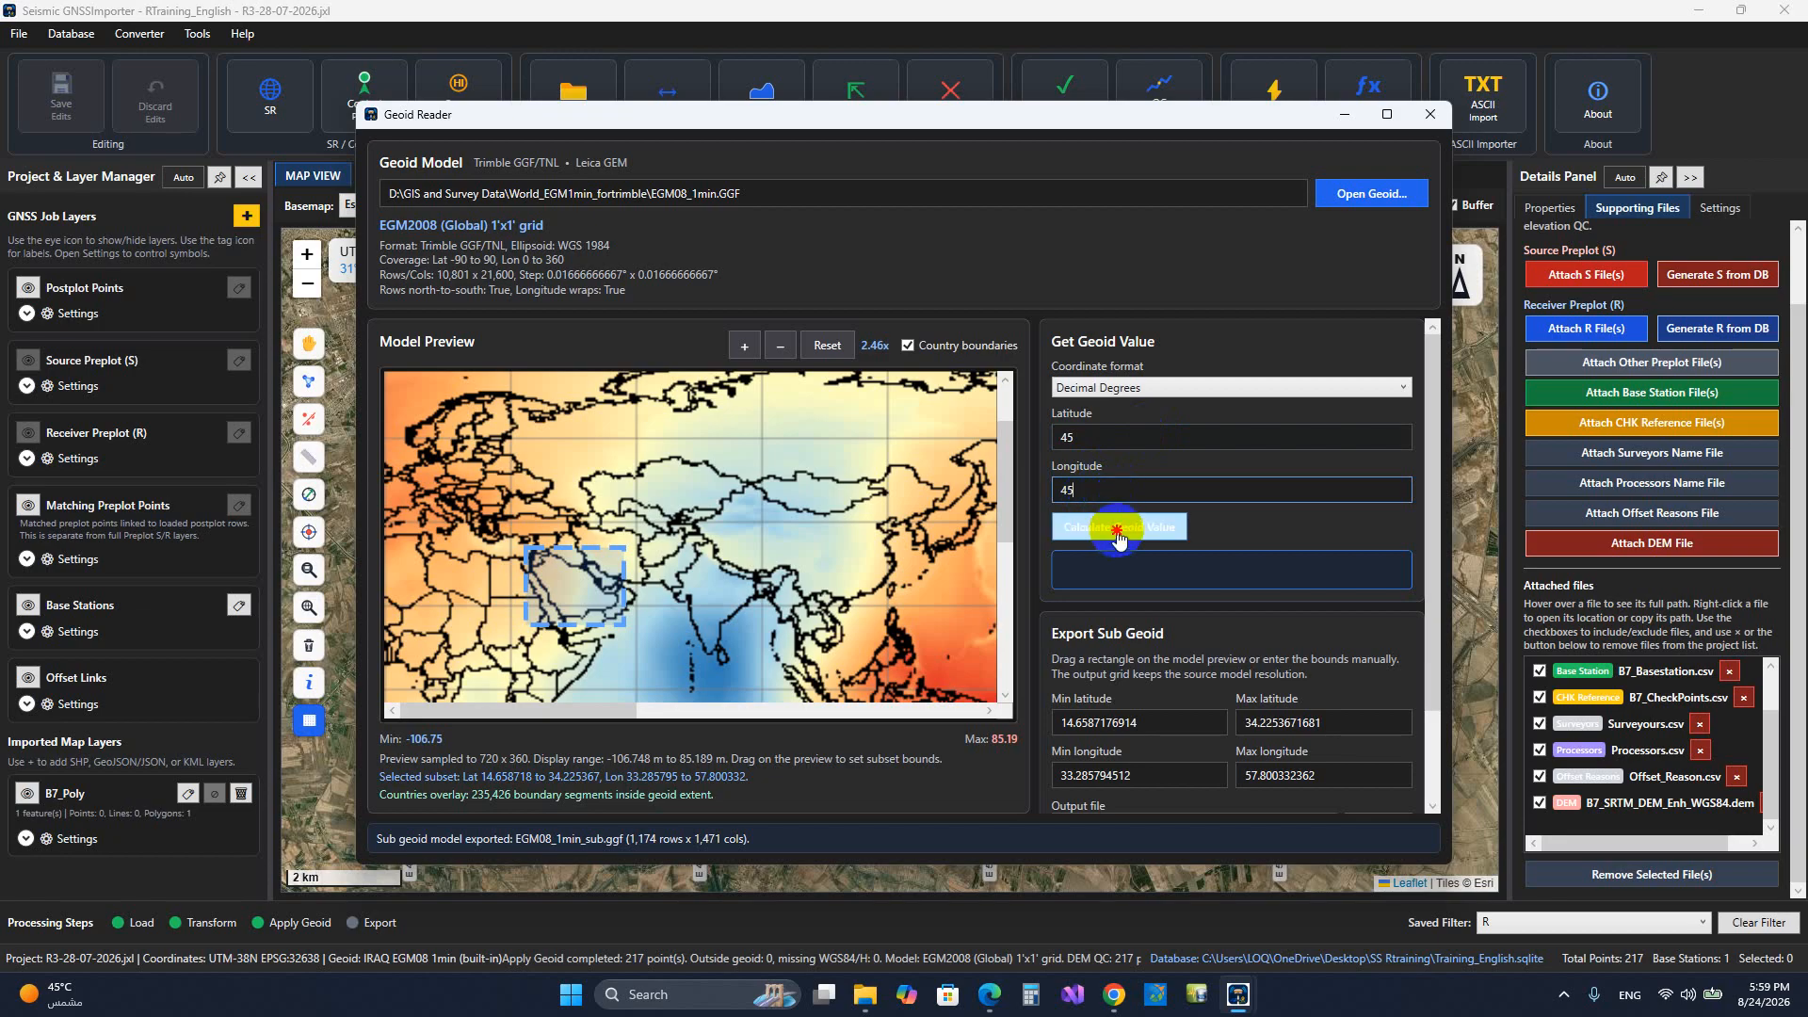
click(1117, 527)
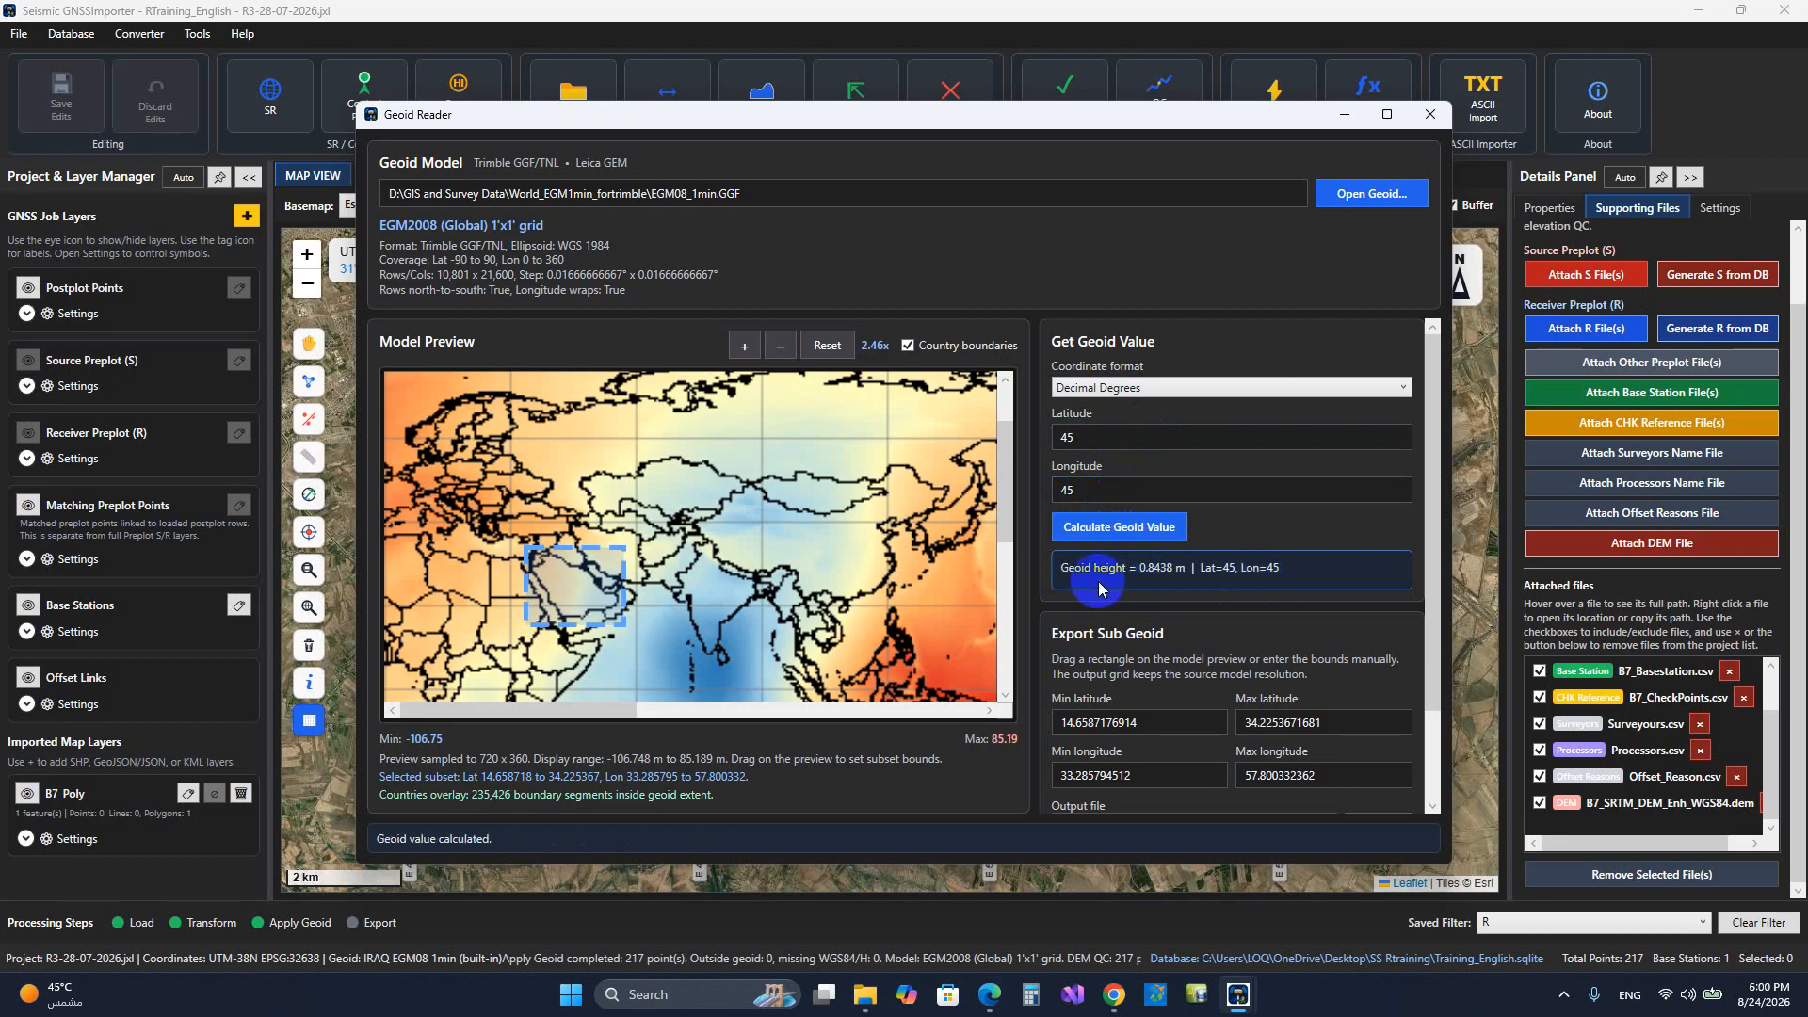
click(1431, 115)
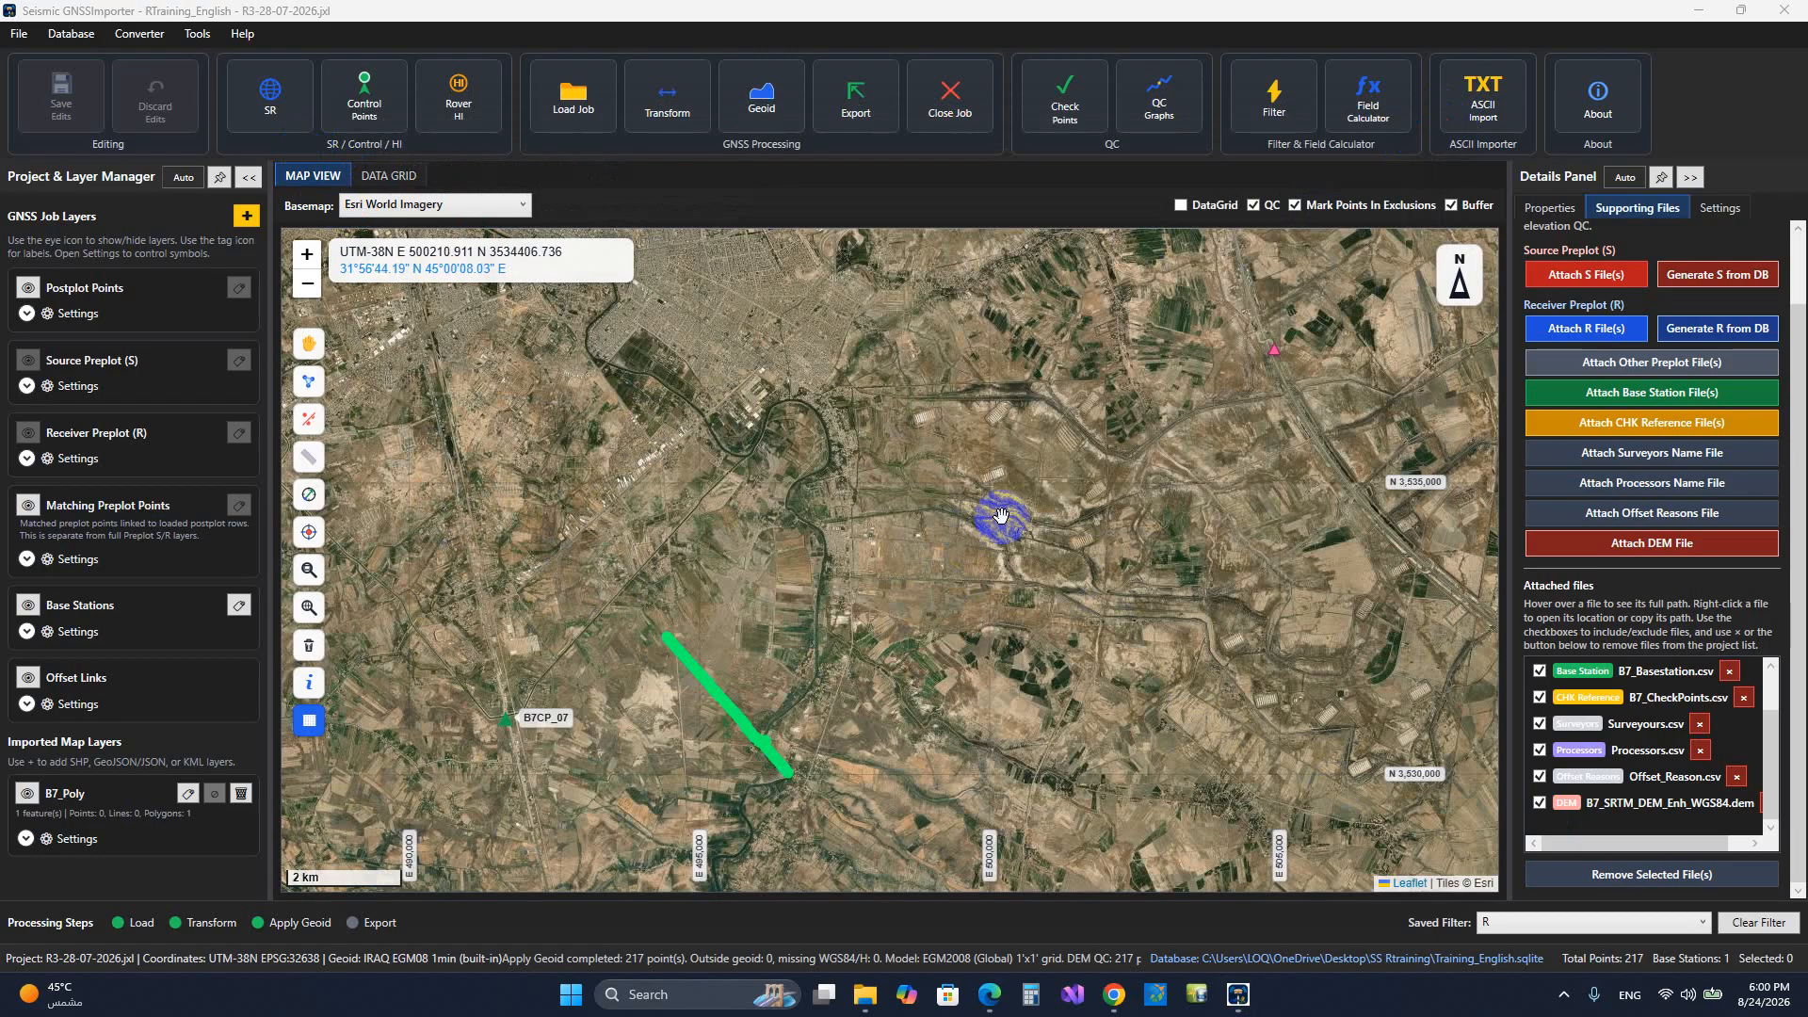
scroll(876, 540, down, 1)
scroll(876, 540, down, 2)
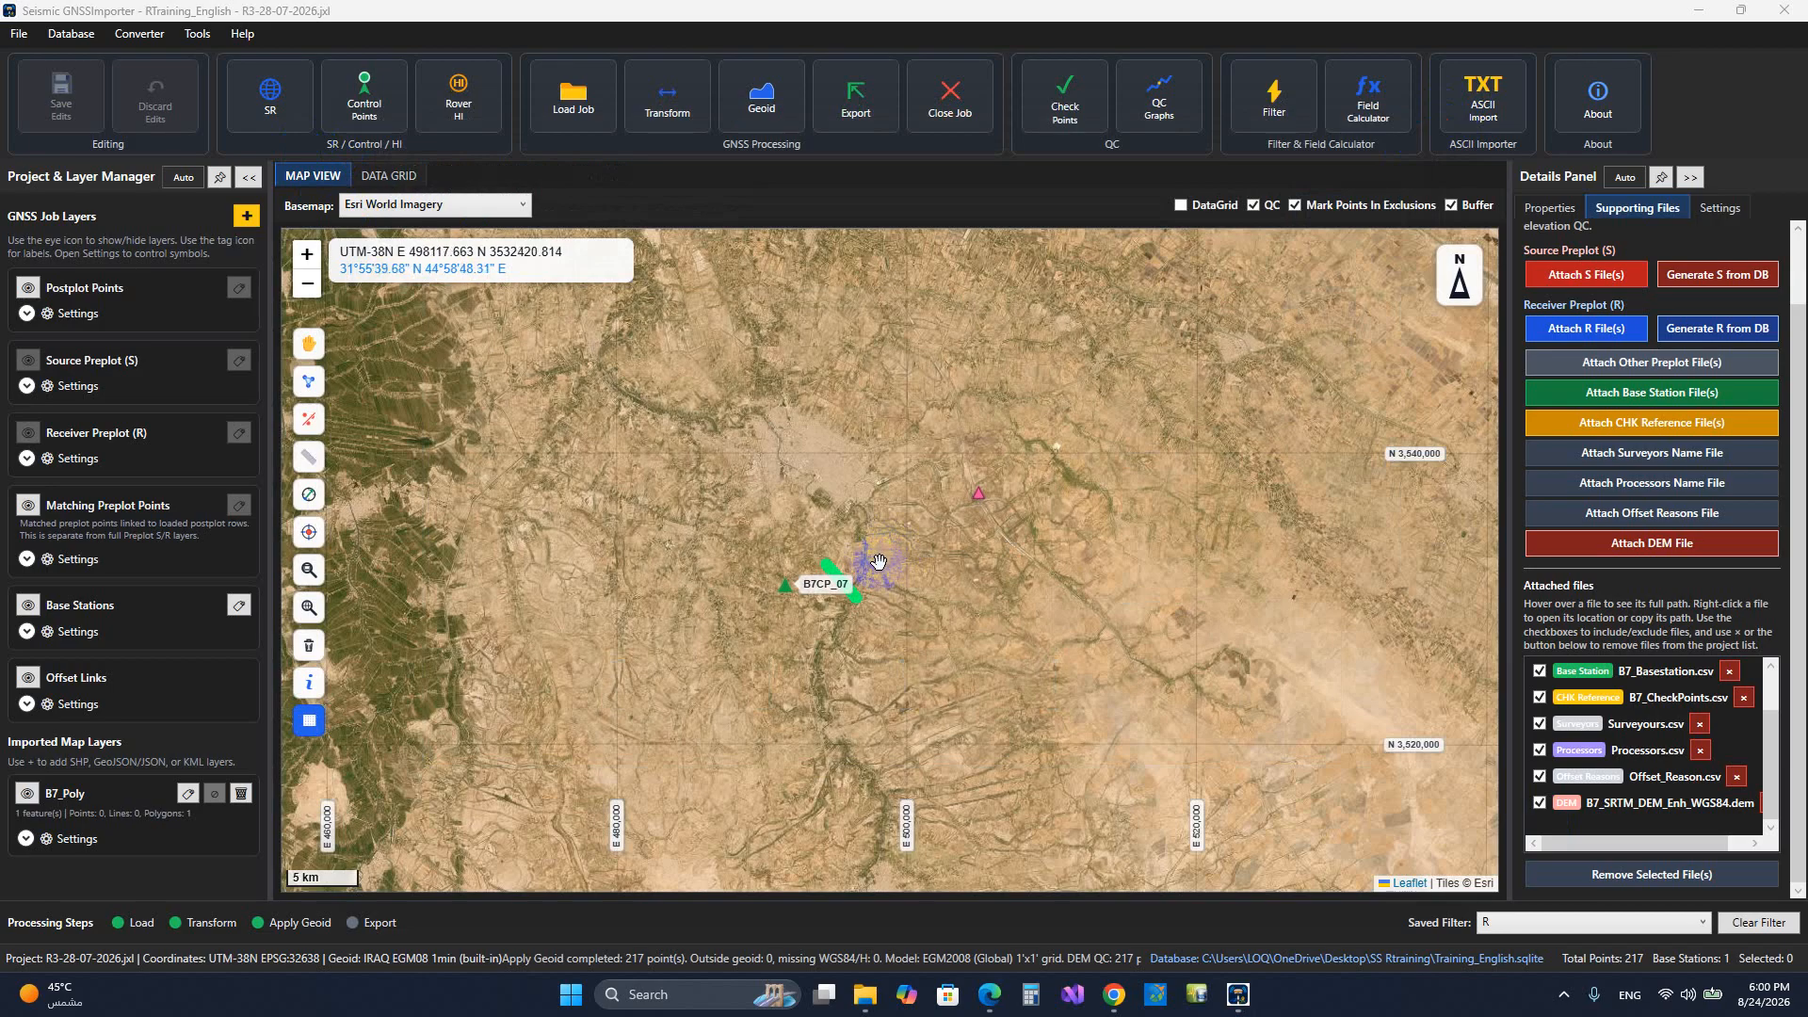
click(809, 940)
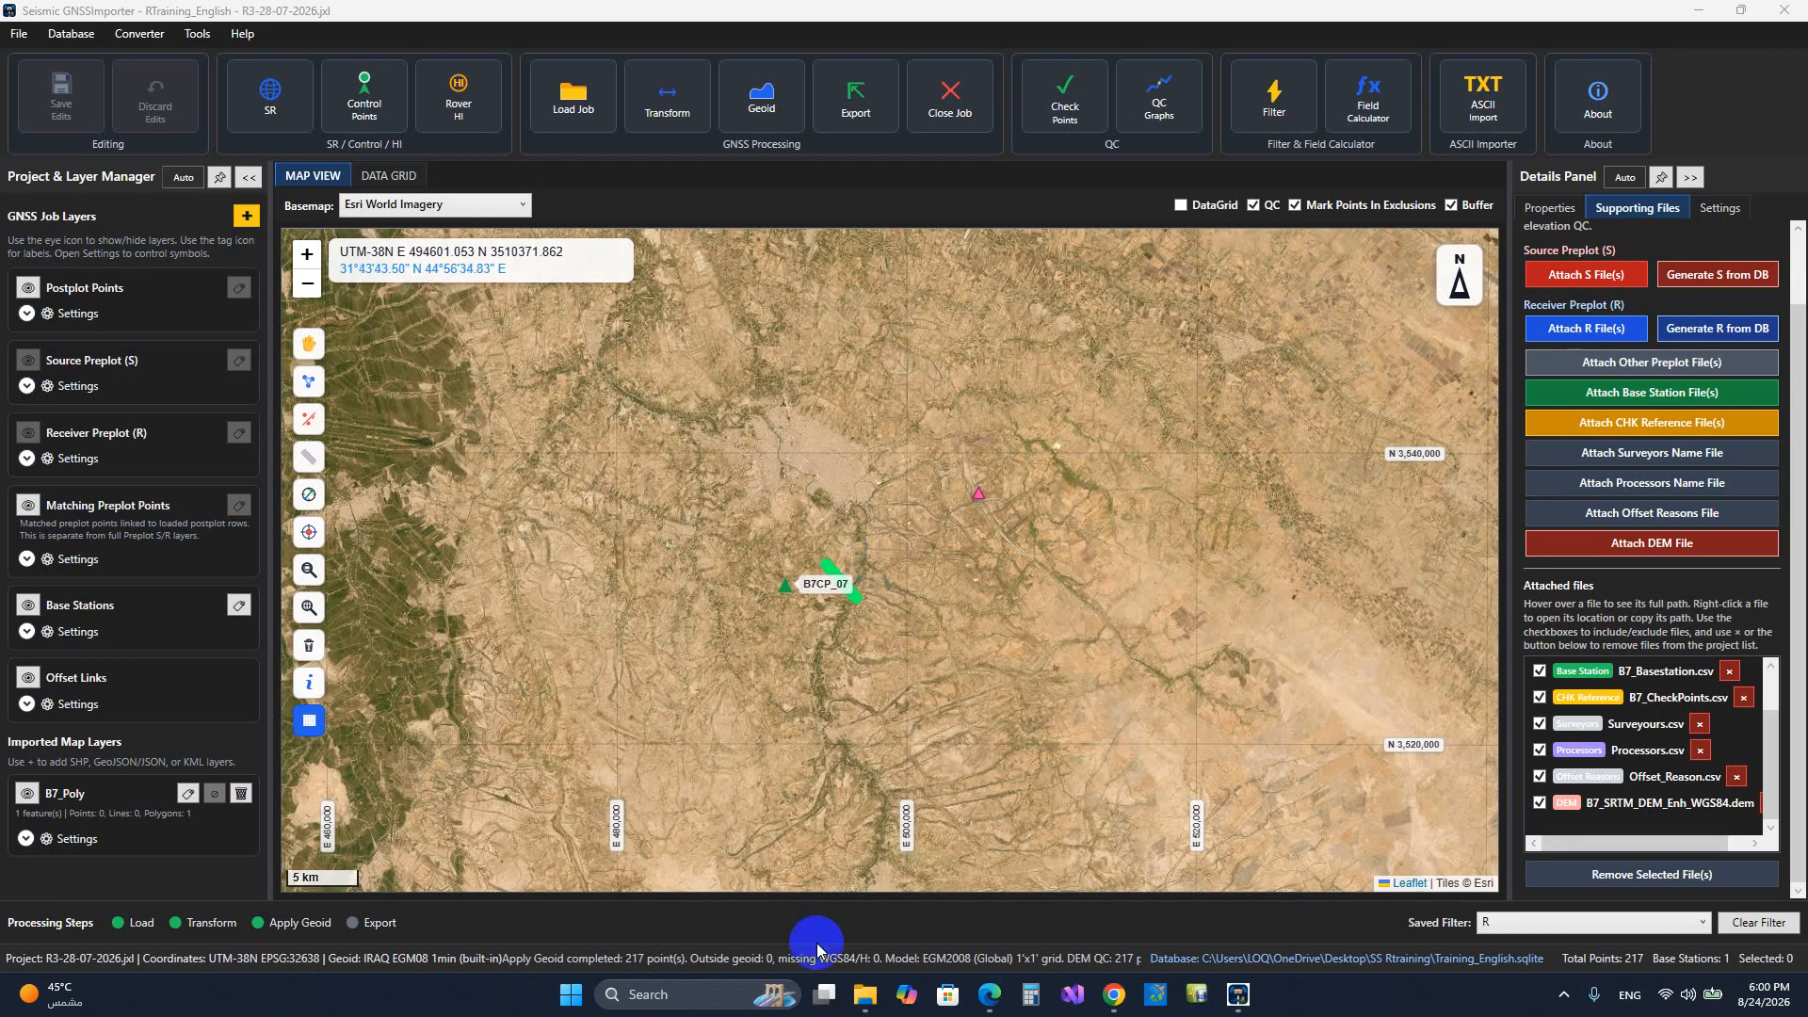